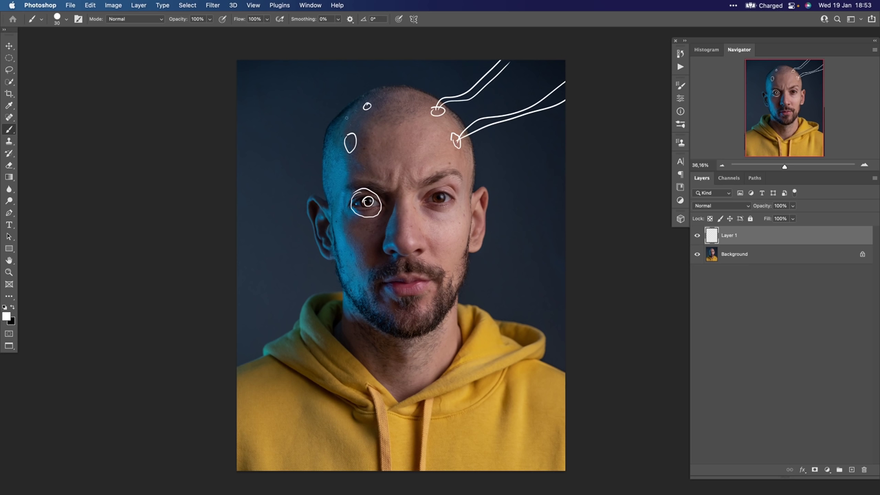
Sketch white cable outlines from the two circles on the image-left side of the head to the canvas's upper-left edges
mouse_move(316, 61)
mouse_down()
mouse_move(364, 104)
mouse_move(289, 49)
mouse_up()
drag(349, 136, 229, 56)
mouse_move(349, 142)
mouse_down()
mouse_move(266, 109)
mouse_move(233, 73)
mouse_up()
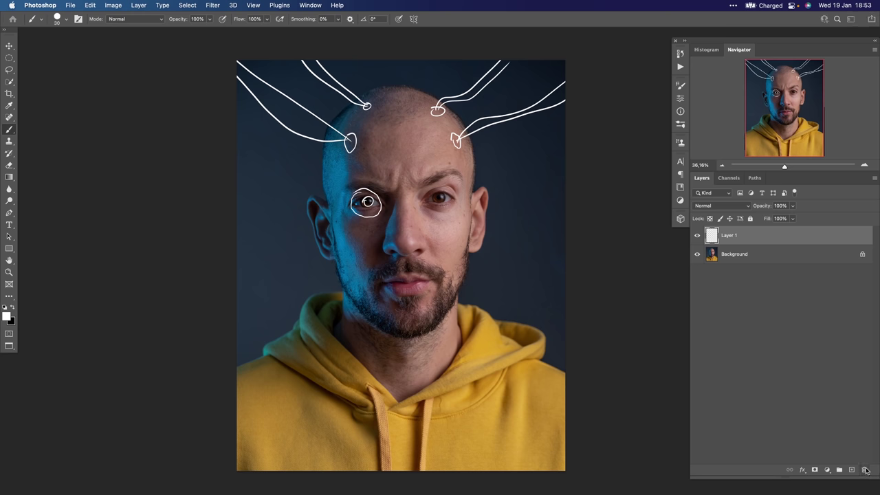
Delete the sketch layer, Layer 1, so only the Background portrait is kept
click(864, 470)
click(455, 174)
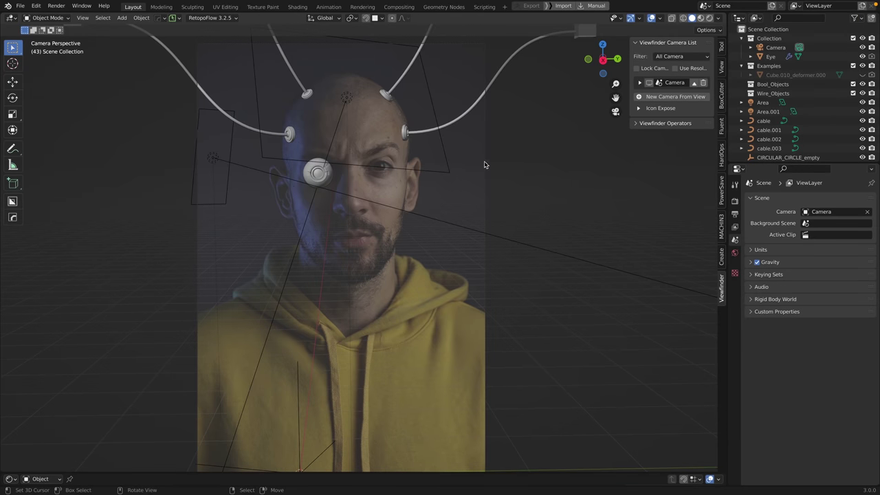
In Blender, leave the camera view, add a UV sphere to the scene and isolate it in local view
key(KP_0)
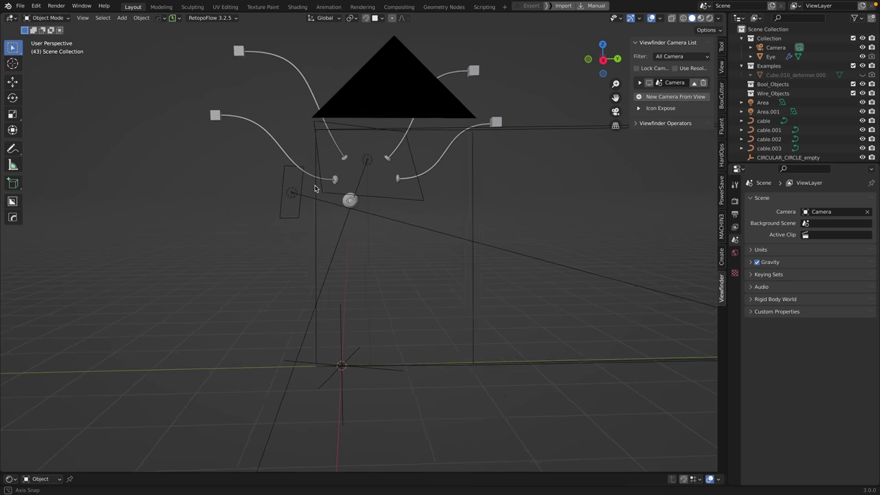
scroll(360, 205, up, 4)
drag(335, 139, 331, 237)
scroll(330, 236, down, 1)
scroll(331, 238, down, 3)
key(shift+a)
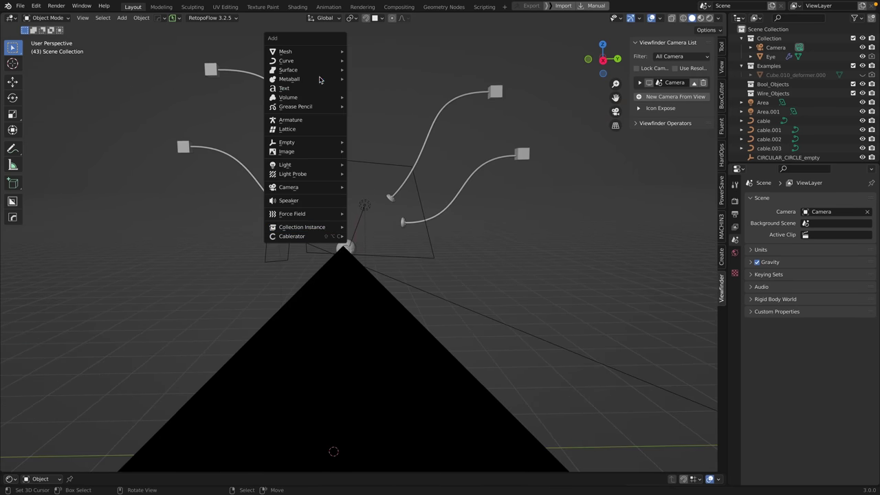
mouse_move(314, 54)
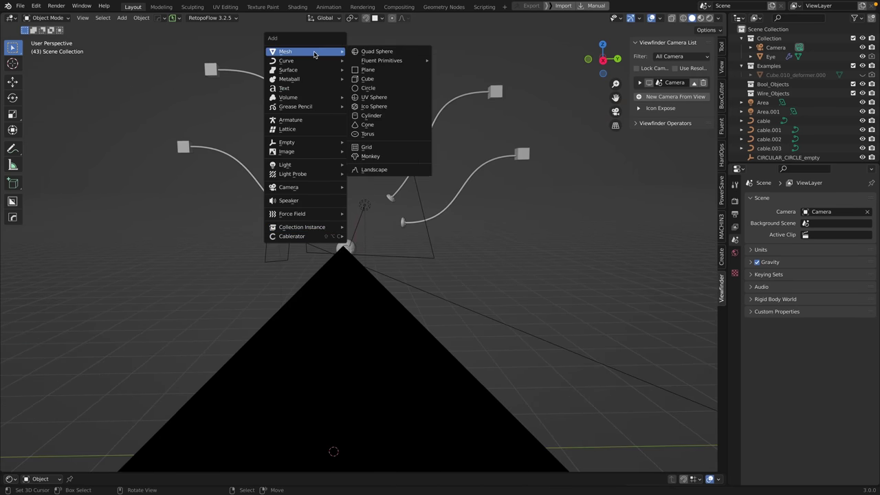
click(405, 99)
scroll(389, 206, down, 3)
key(KP_Divide)
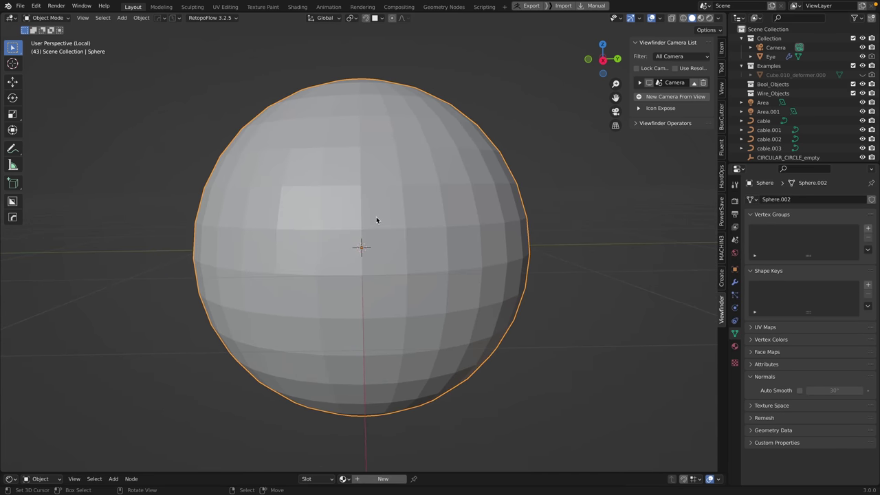
Rotate the sphere 90 degrees around the Y axis so its pole faces forward
scroll(377, 220, down, 3)
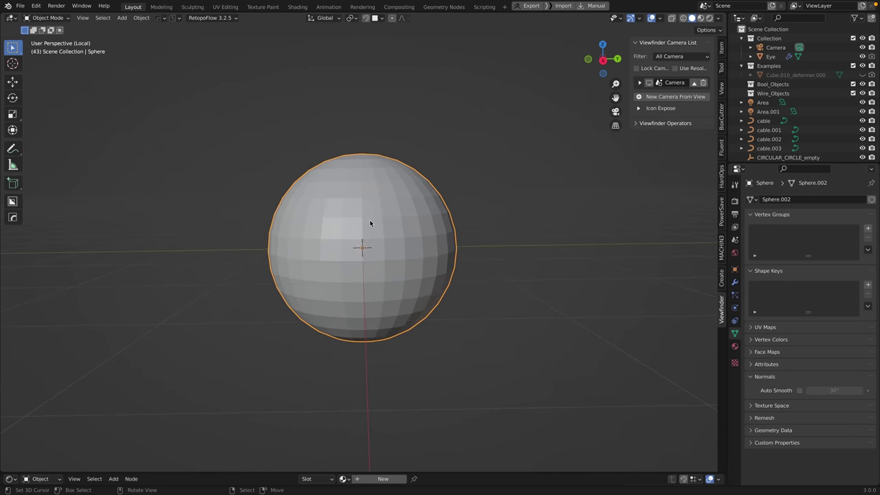
text(ry)
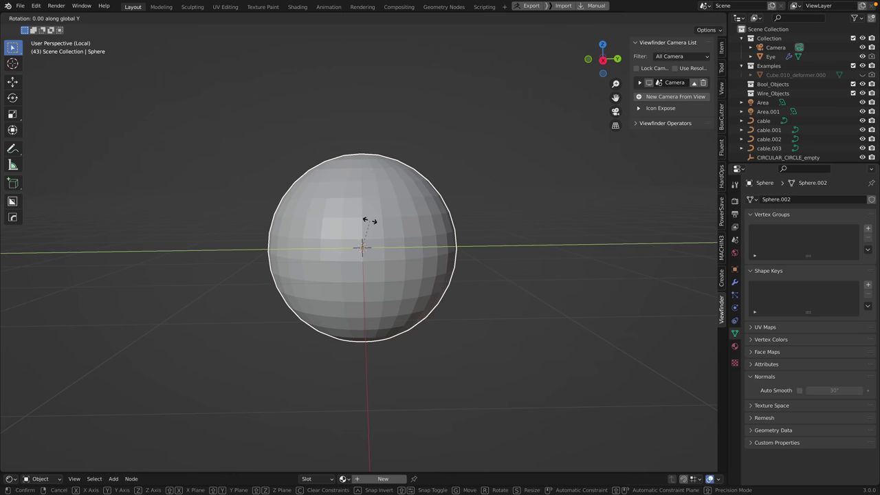
text(90)
key(Return)
drag(362, 254, 360, 254)
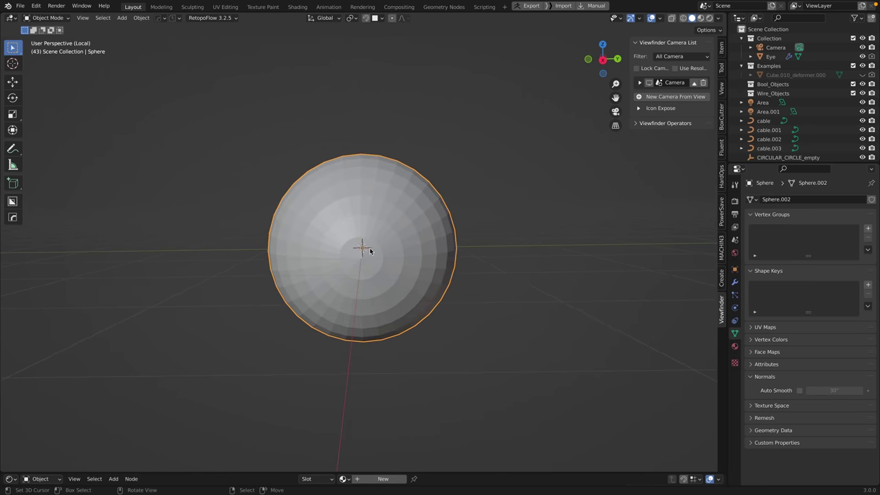
In Edit Mode, select the sphere's front pole faces together with the two surrounding face rings
key(Tab)
mouse_move(367, 237)
mouse_down()
mouse_move(359, 241)
mouse_move(368, 235)
mouse_up()
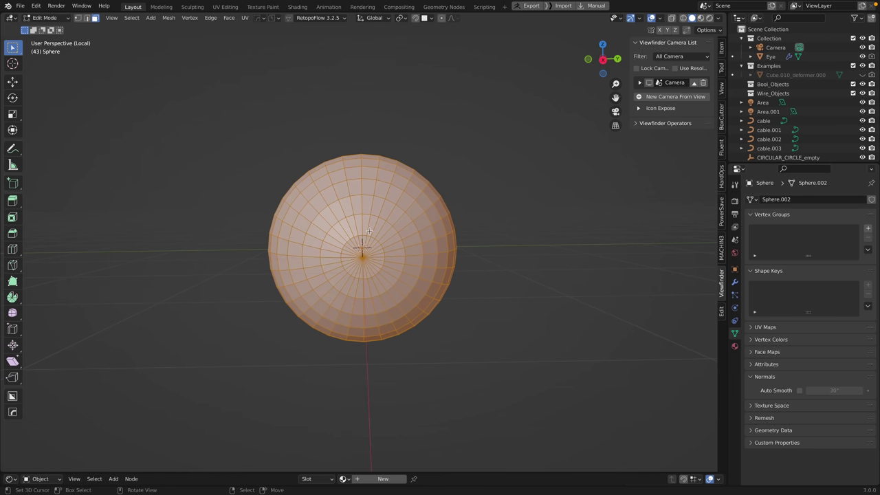
alt+click(369, 231)
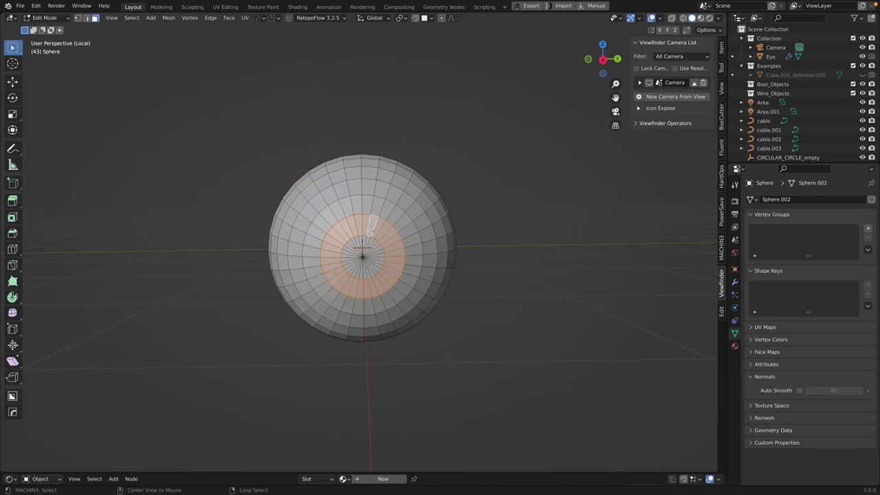
alt+shift+click(385, 209)
key(c)
click(362, 250)
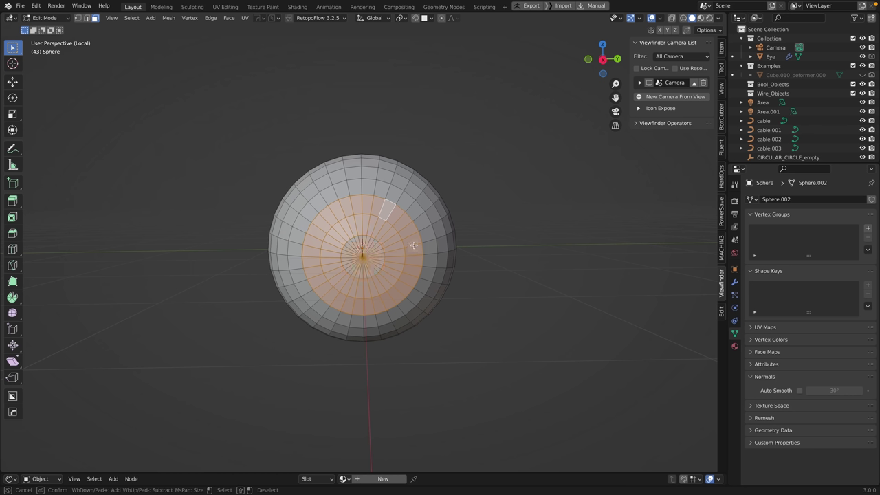
key(Escape)
Extrude the selected front cap into the sphere and move it about 0.11 m along the X axis
key(e)
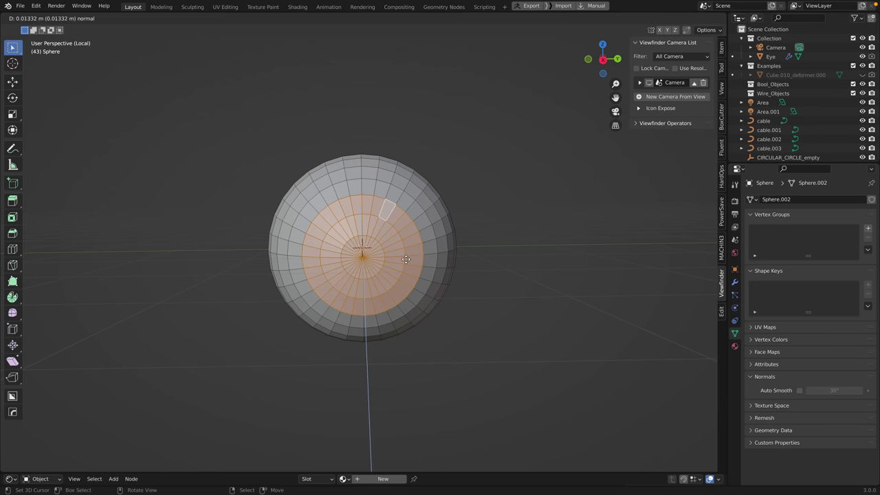
click(434, 222)
drag(434, 223, 387, 234)
key(g)
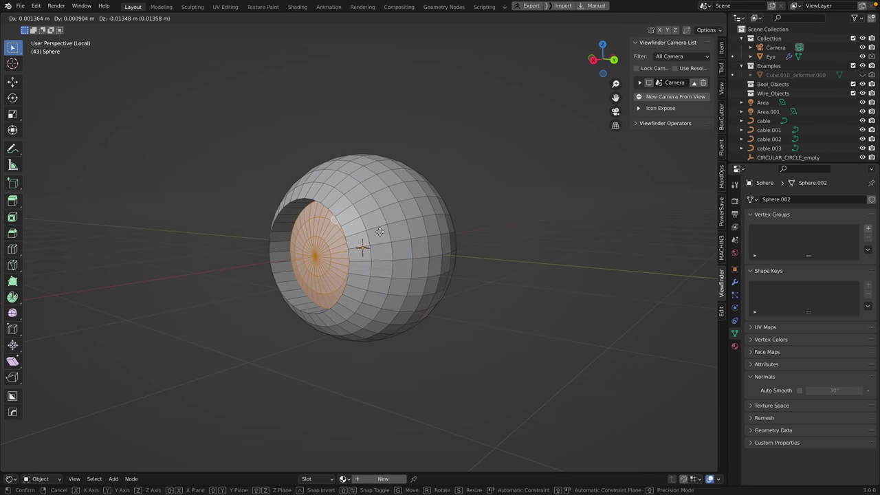
key(x)
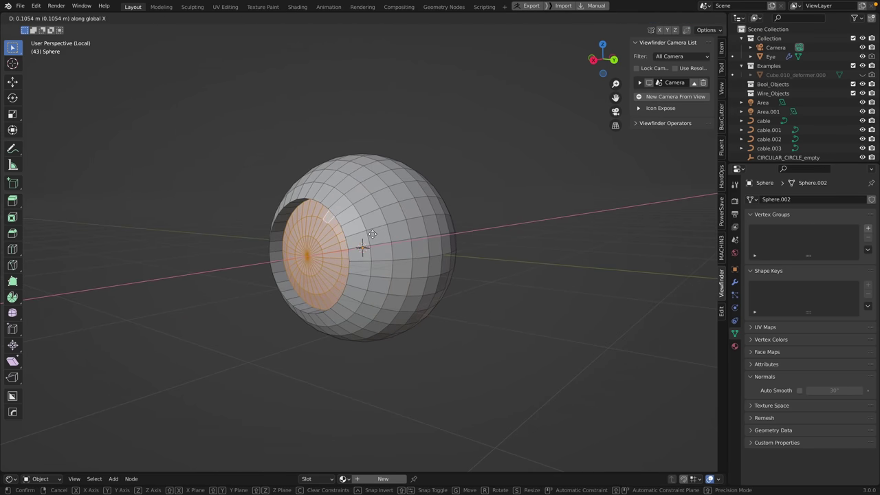
click(373, 234)
Extrude the face ring around the pole inward to form a second recess inside the first
drag(364, 227, 343, 240)
key(e)
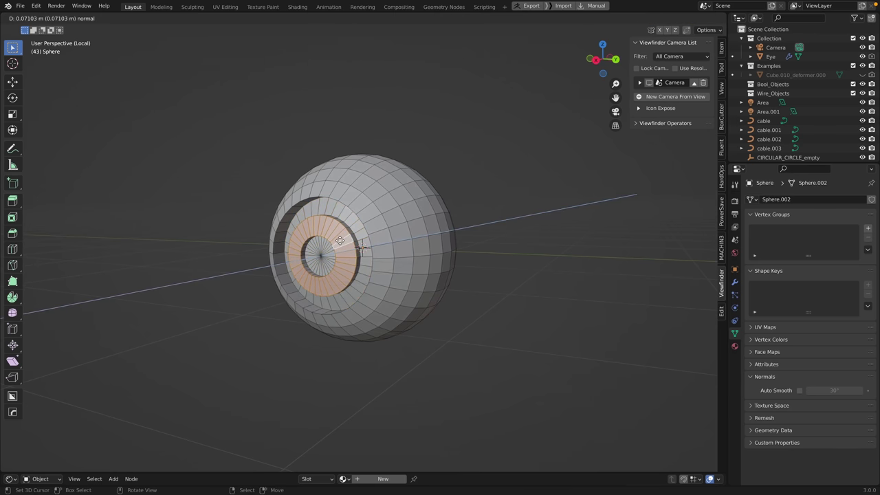
click(350, 239)
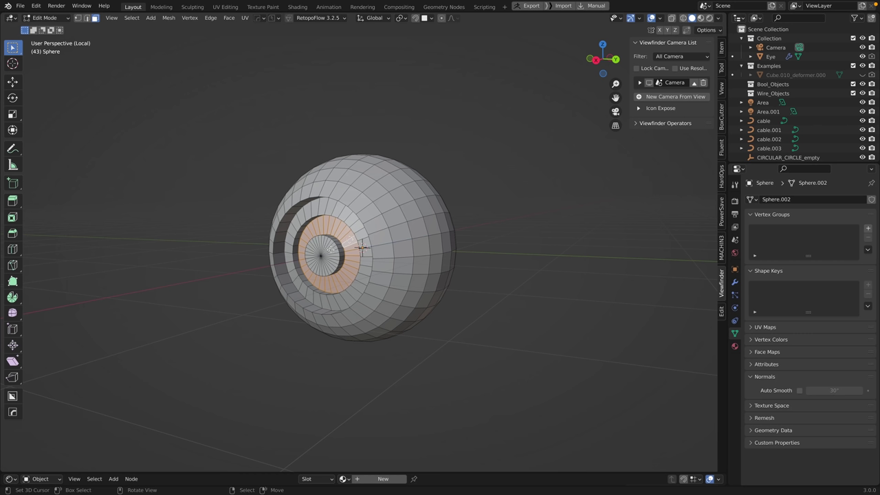
Select only the centre pole faces and push them inward along the X axis to form the innermost recess
key(c)
drag(325, 253, 321, 257)
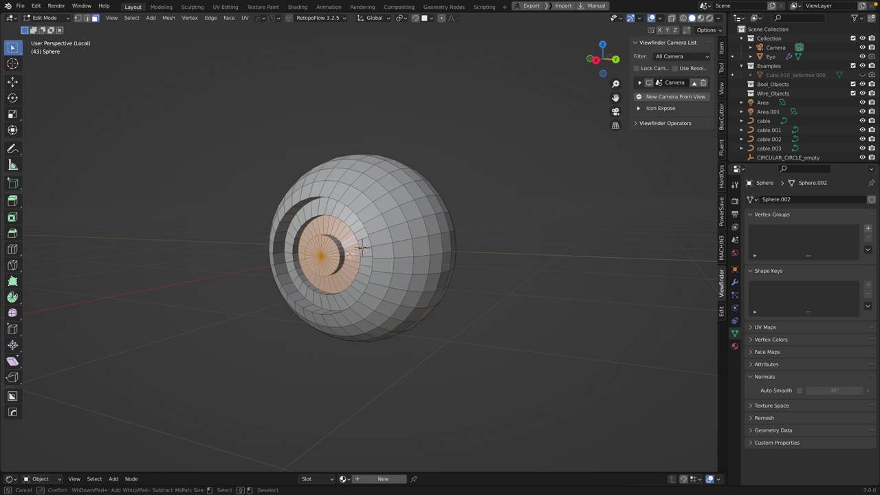
right_click(320, 256)
right_click(324, 255)
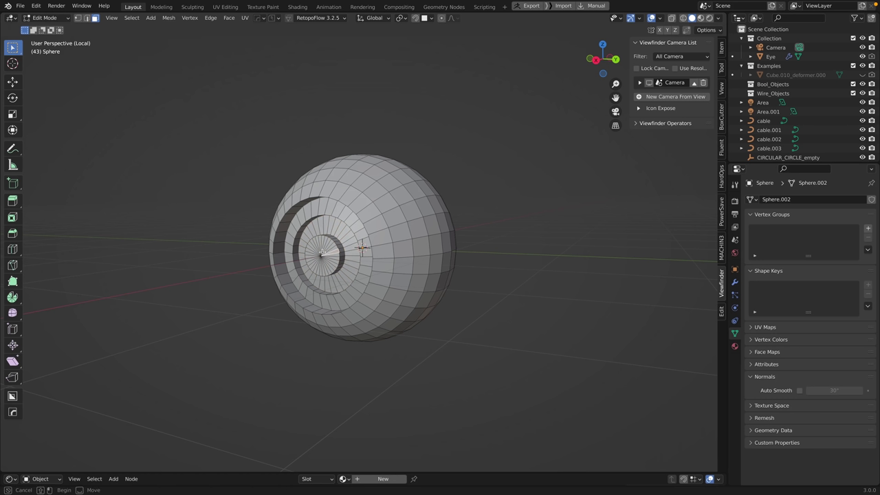
key(c)
click(320, 255)
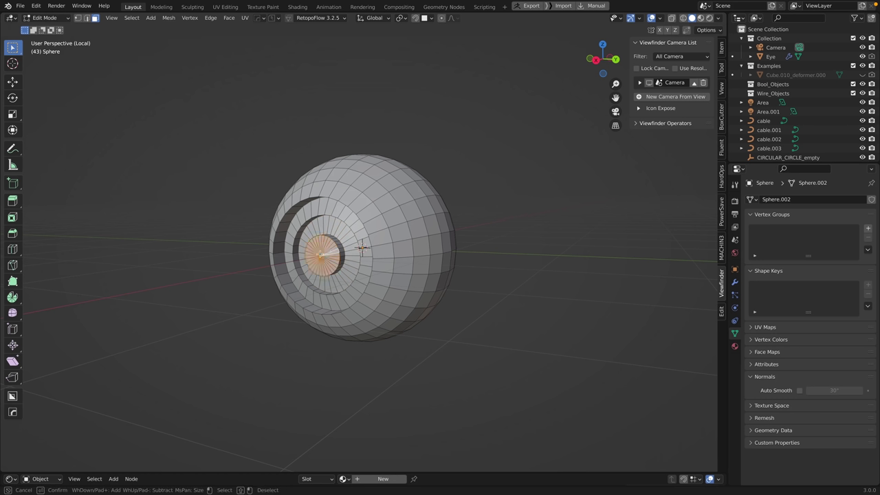
right_click(346, 258)
key(g)
key(x)
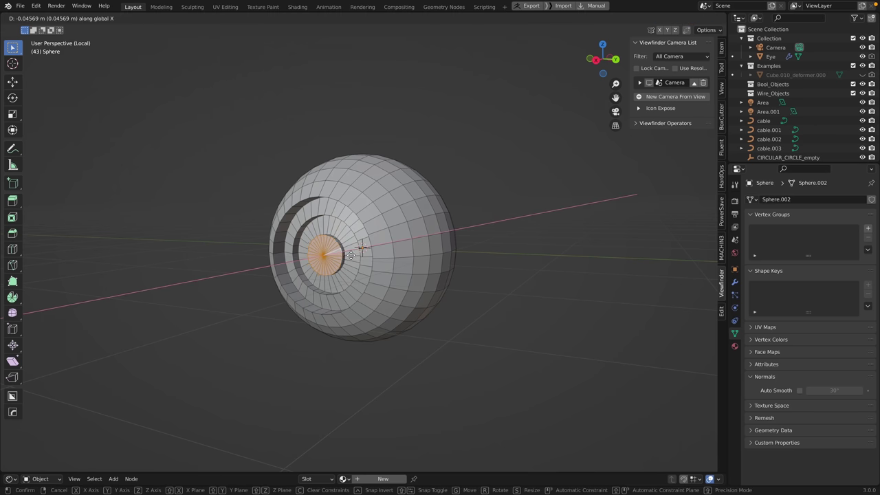
click(358, 251)
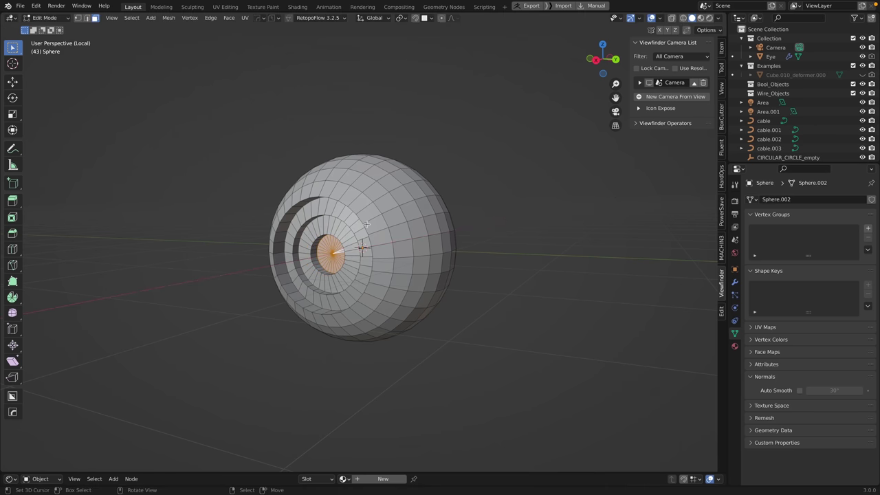
Add an edge loop around the outside of the recess opening and move it about 0.05 m along the X axis
key(ctrl+r)
click(365, 221)
key(g)
key(x)
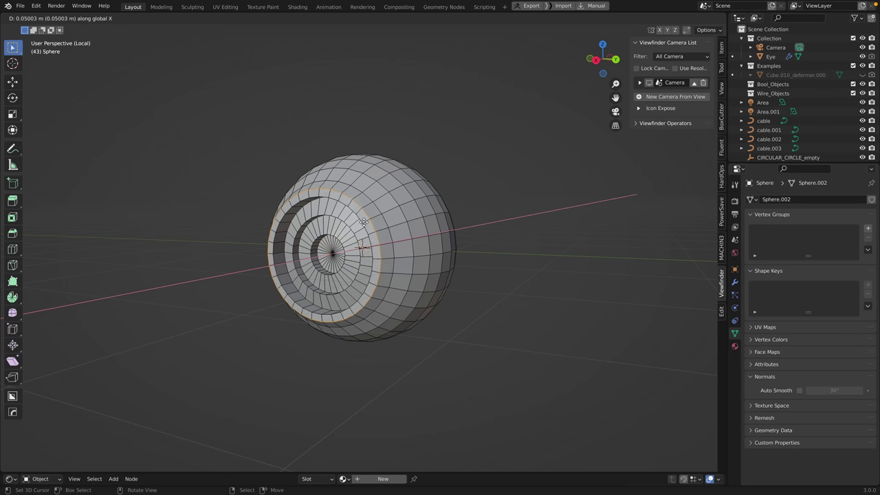
click(364, 222)
Select a patch of four faces beside the recess opening and extrude it by about 0.03 m along its normal
drag(407, 258, 425, 256)
click(410, 251)
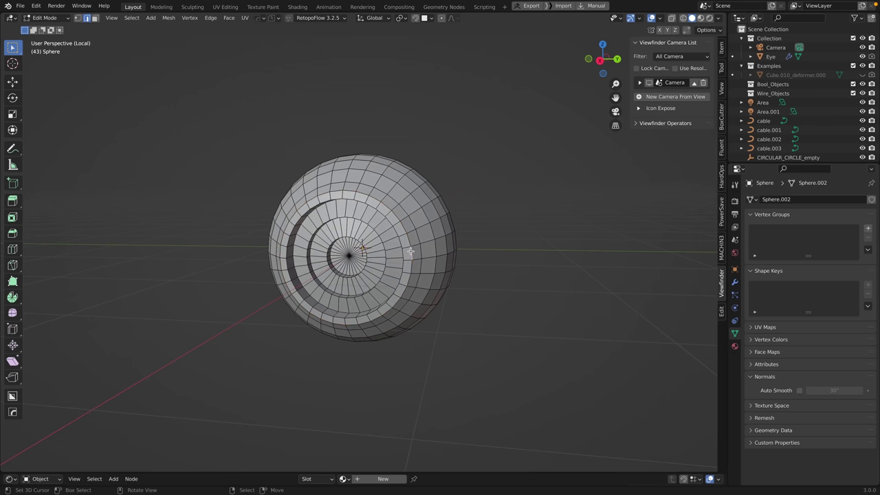
key(Tab)
click(436, 251)
click(429, 250)
shift+click(417, 253)
shift+click(419, 275)
key(ctrl+z)
shift+click(416, 269)
key(e)
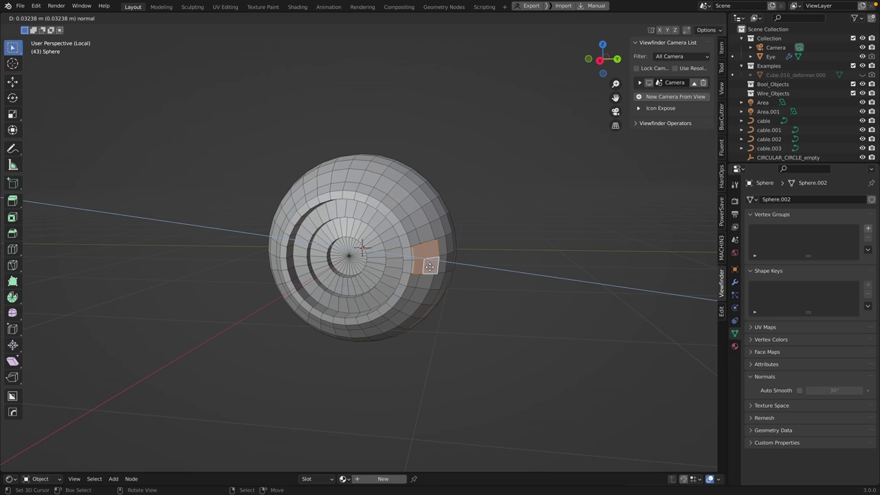
click(430, 266)
Return to Object Mode, shade the sphere smooth and enable Auto Smooth at 30°
drag(430, 267, 434, 263)
drag(278, 241, 366, 212)
key(Tab)
right_click(366, 211)
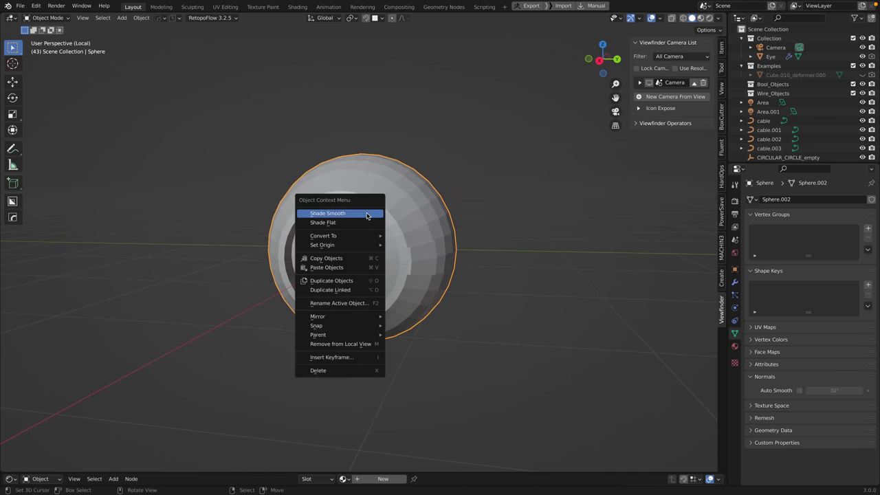
click(367, 212)
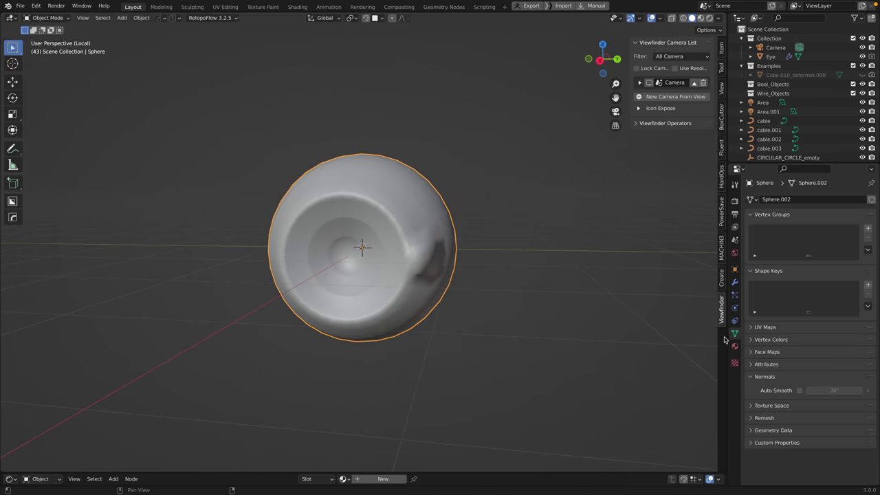
click(797, 390)
drag(406, 243, 391, 232)
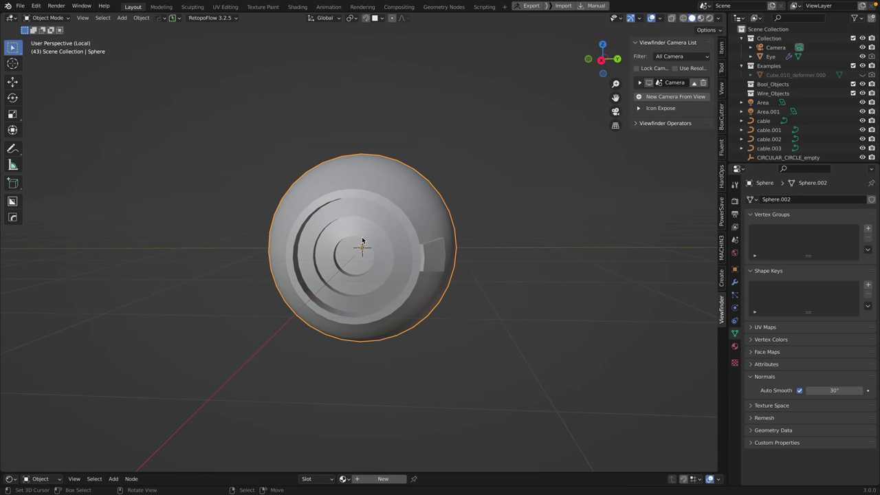
Leave local view, return to the camera view and delete the practice sphere
key(KP_Divide)
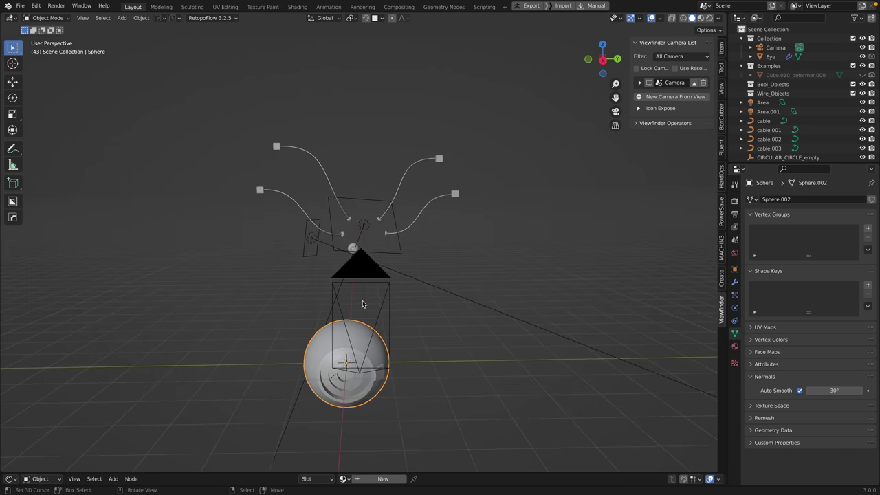
scroll(364, 304, up, 3)
key(KP_0)
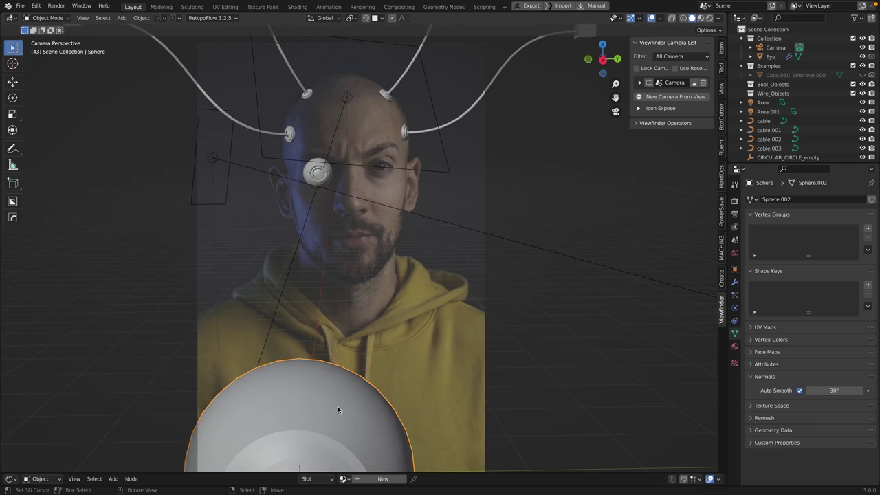
key(Delete)
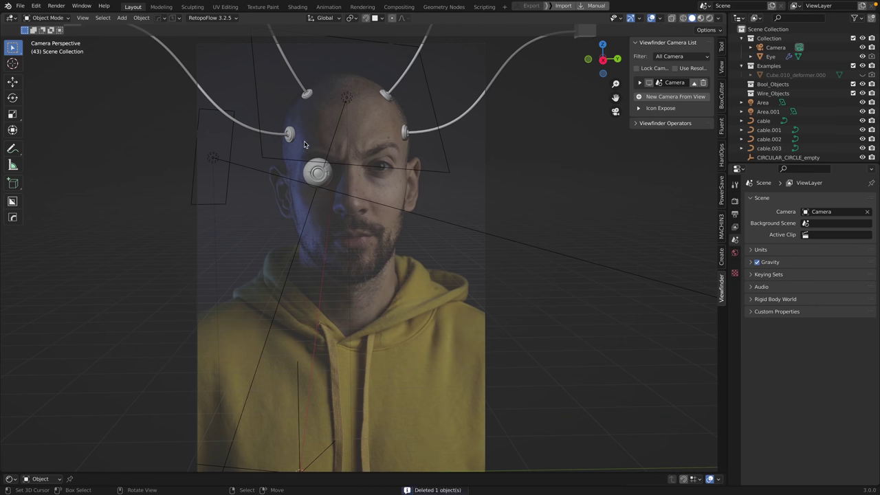
Create a Cablerator cable running from the mechanical eye to the lower cube on the blue-lit side of the head
scroll(290, 133, up, 4)
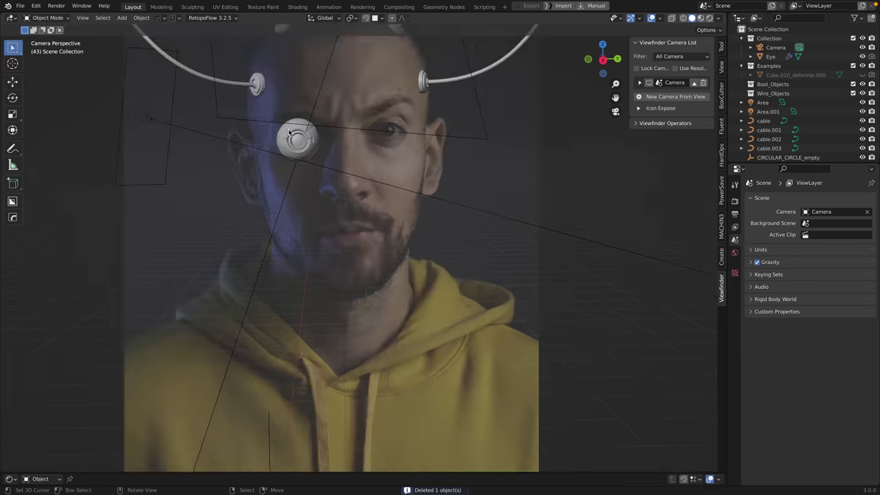
scroll(294, 112, down, 2)
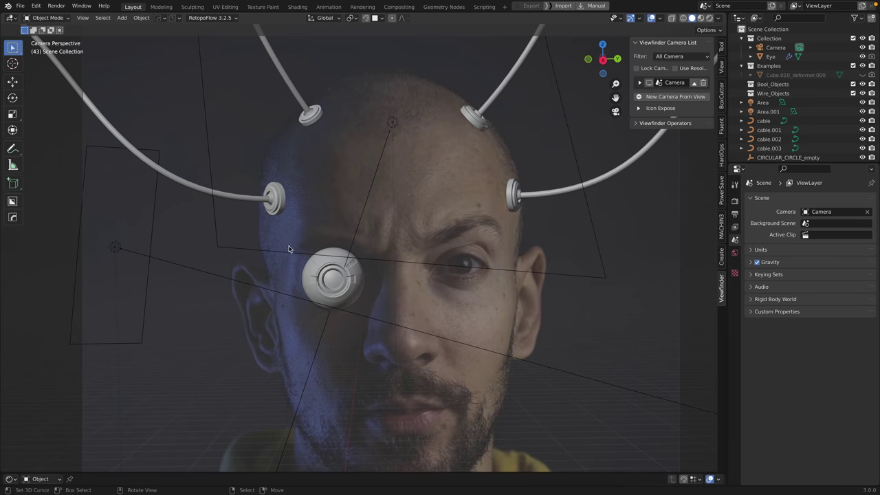
scroll(288, 249, down, 2)
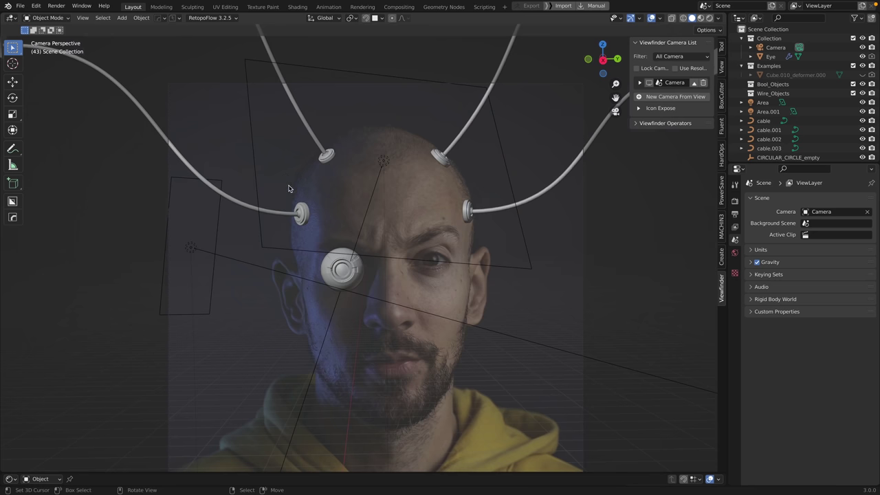
click(346, 266)
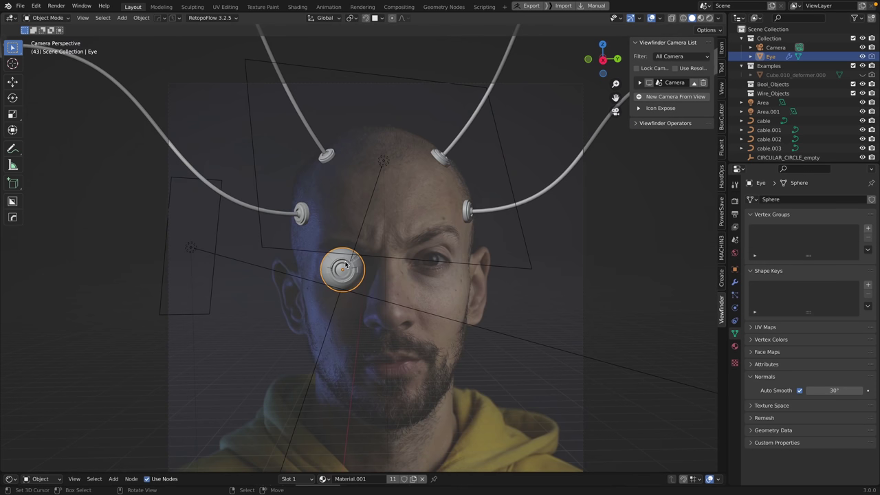
scroll(345, 264, down, 2)
drag(340, 230, 390, 271)
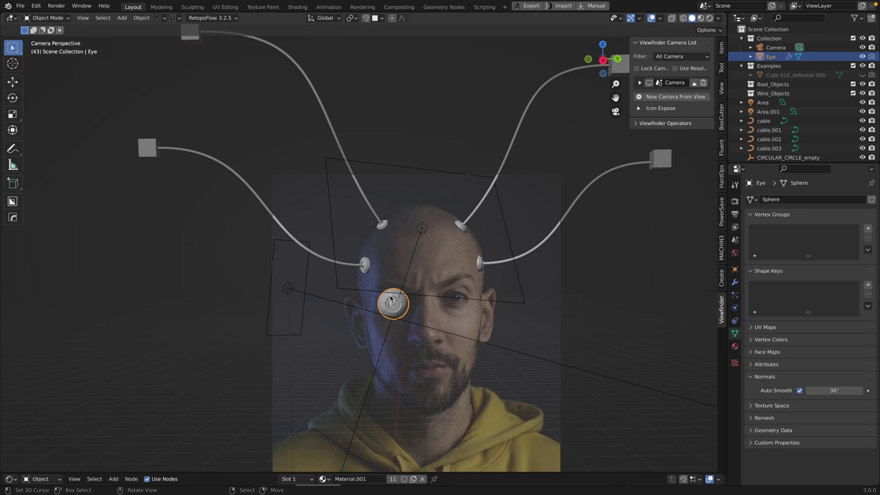
key(shift+a)
mouse_move(371, 481)
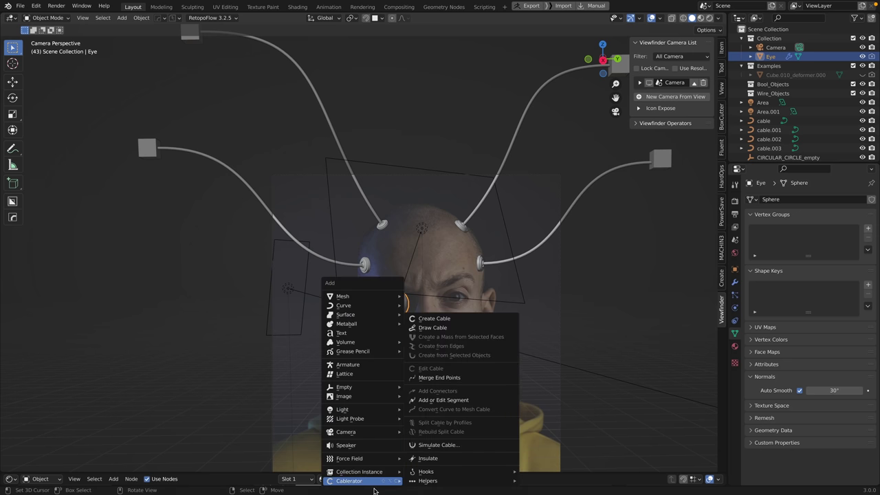
click(456, 323)
click(389, 302)
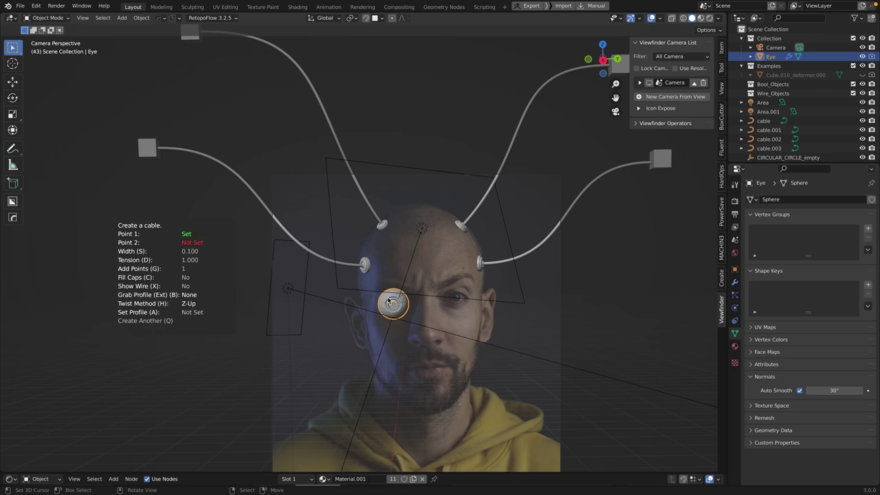
click(147, 155)
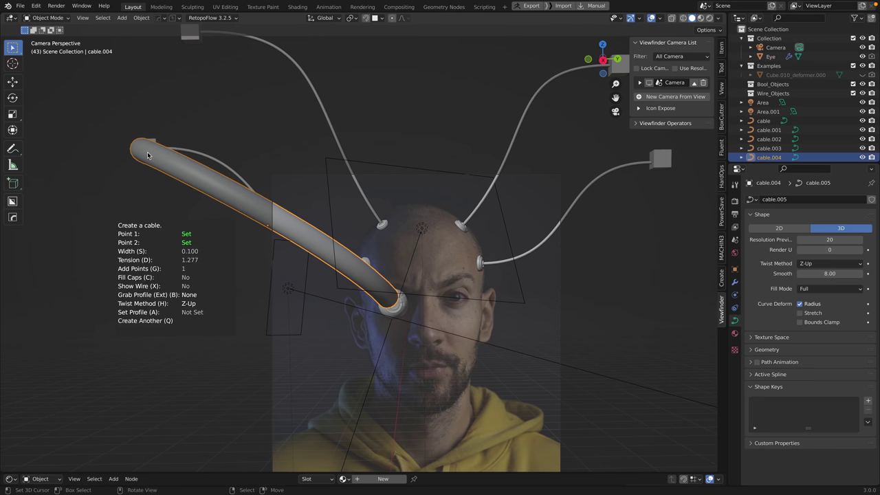
Set the new cable's width to 0.017 and raise its tension to 4.177
key(s)
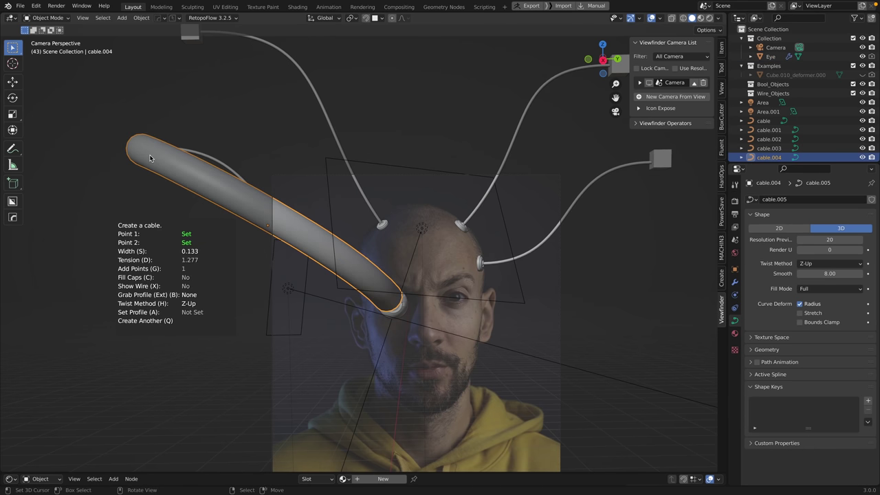
scroll(147, 158, down, 1)
scroll(147, 157, down, 2)
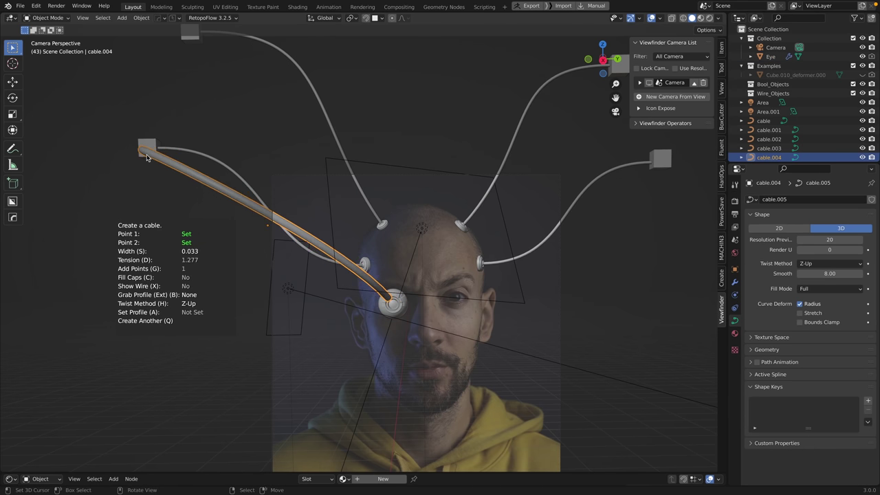
click(146, 157)
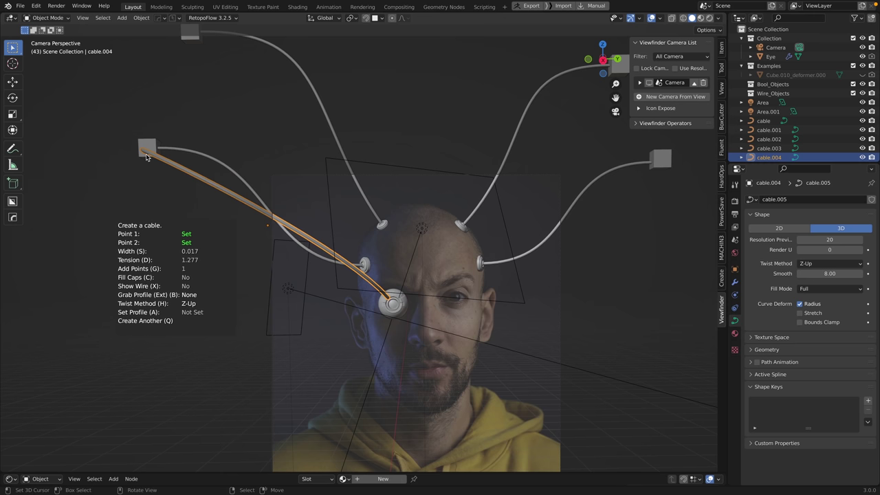
key(d)
scroll(240, 184, down, 2)
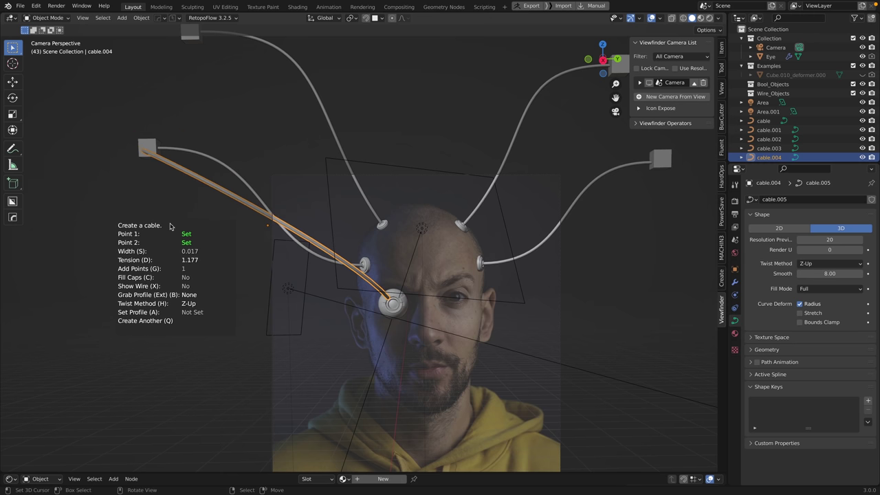
scroll(293, 191, up, 4)
scroll(268, 203, down, 3)
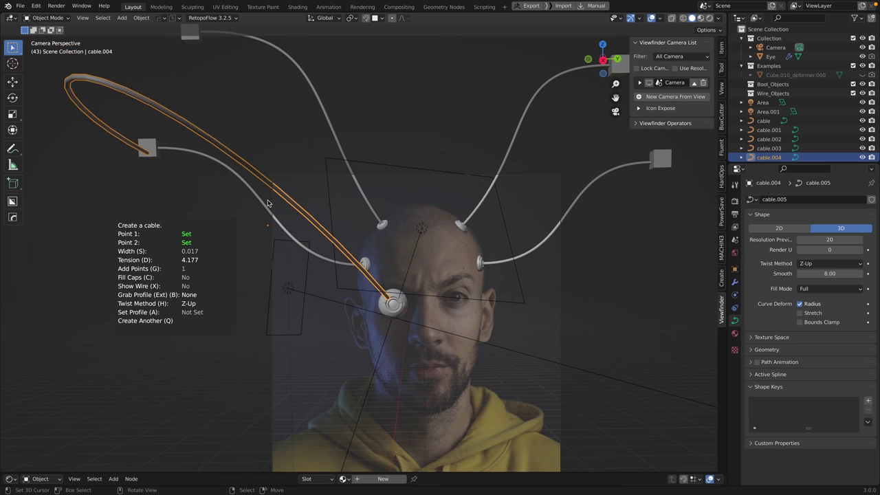
Cycle through the Grab Profile options for the new cable, and cancel the cable creation
key(b)
key(b)
key(b)
key(b)
key(b)
key(b)
key(b)
key(Escape)
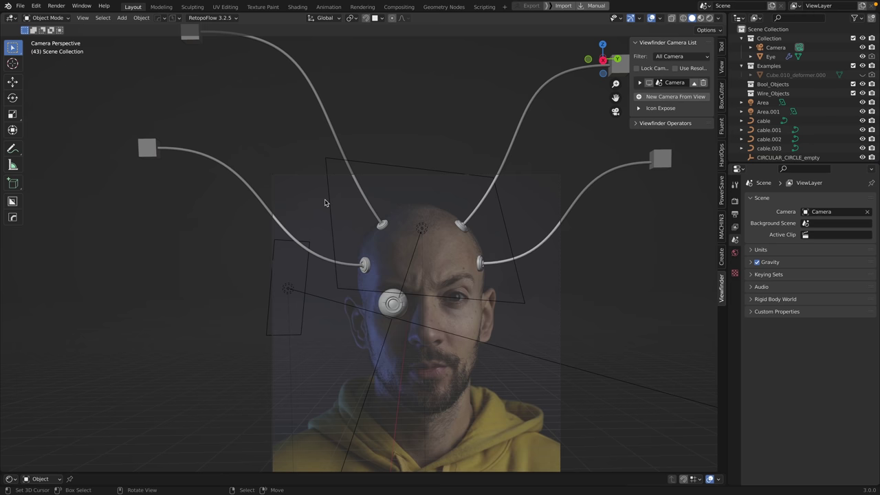
Examine the arrangement of the eye, head cables and end cubes both inside and outside the camera view
scroll(348, 200, down, 1)
drag(369, 208, 335, 165)
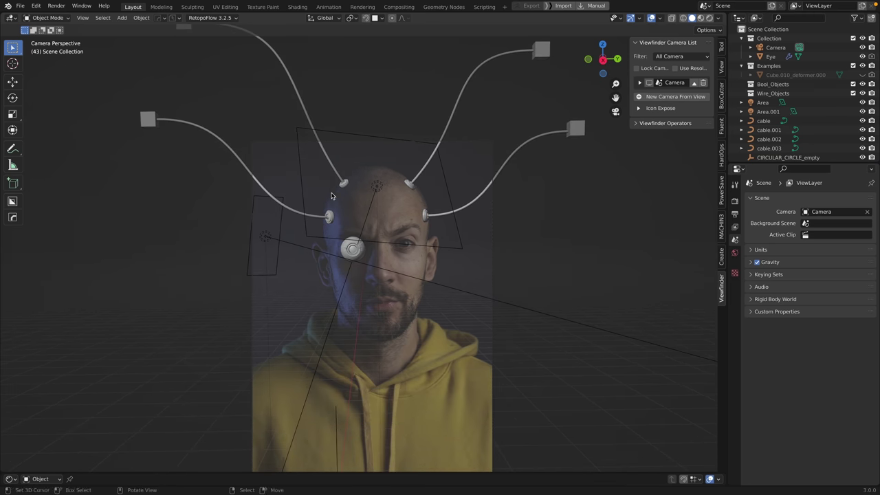
drag(385, 213, 393, 189)
scroll(391, 189, down, 2)
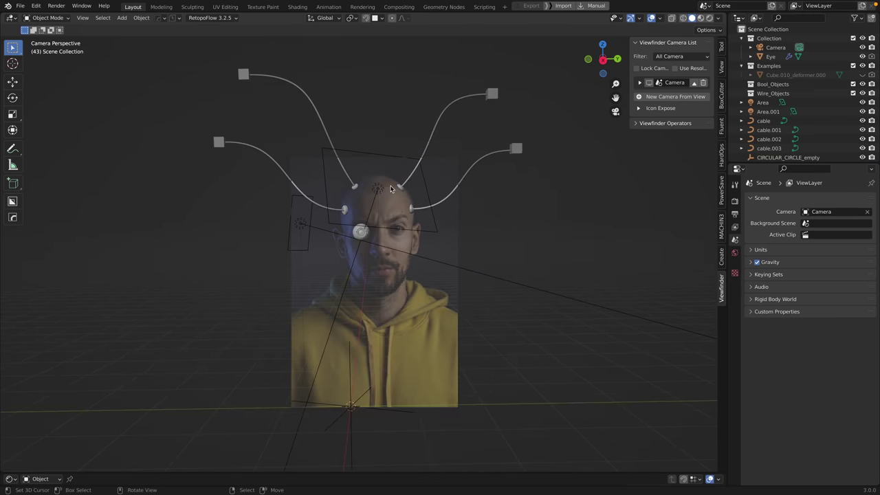
key(KP_0)
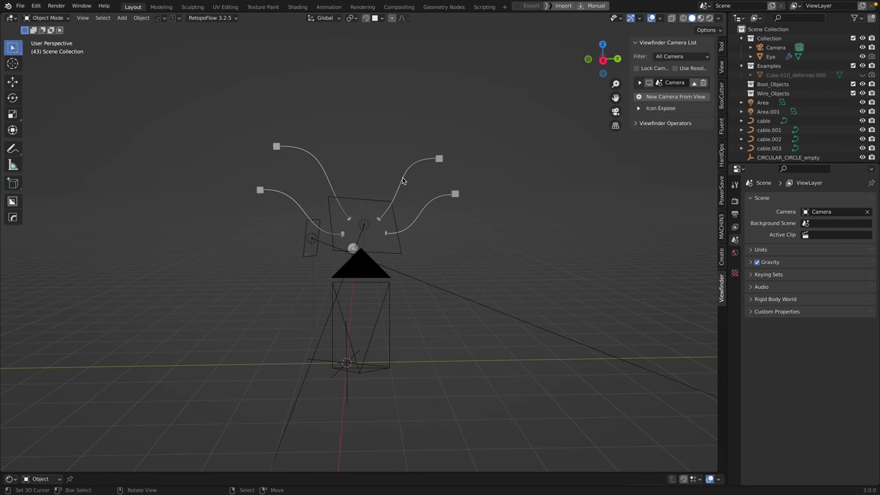
key(KP_0)
scroll(391, 219, up, 3)
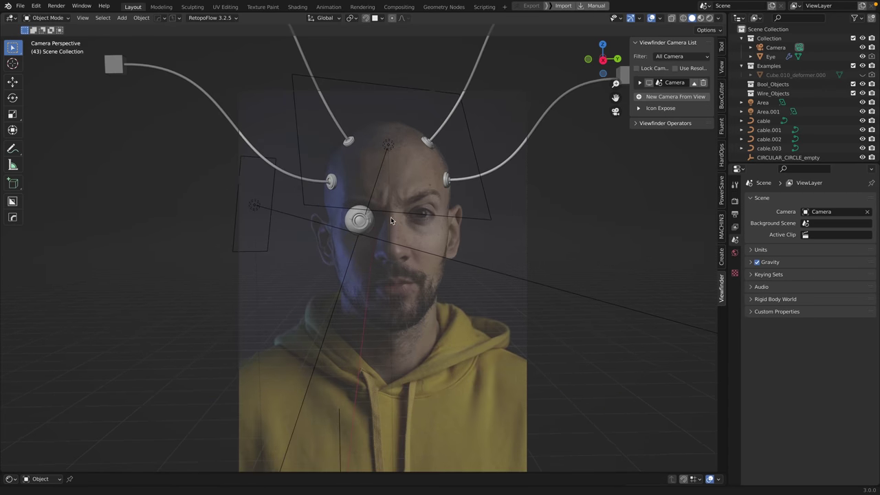
drag(391, 217, 378, 193)
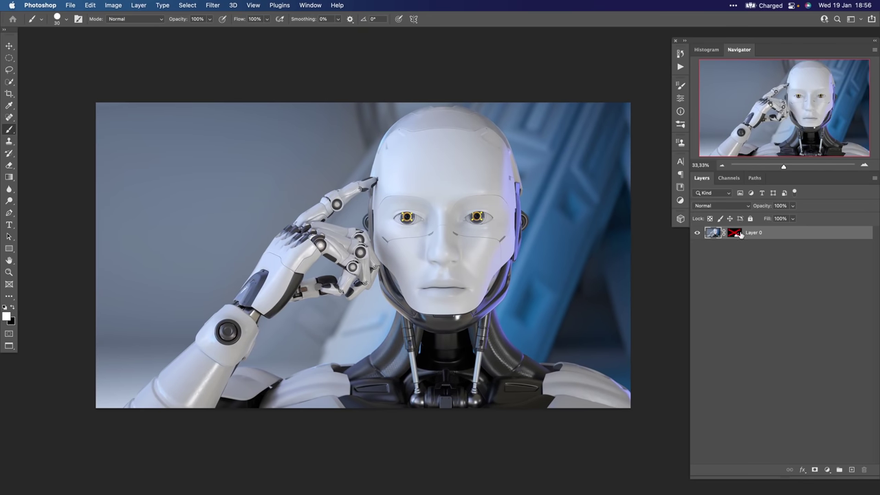
Switch to Photoshop, enable the layer mask on the robot image, and select the layer's image content for moving
shift+click(737, 233)
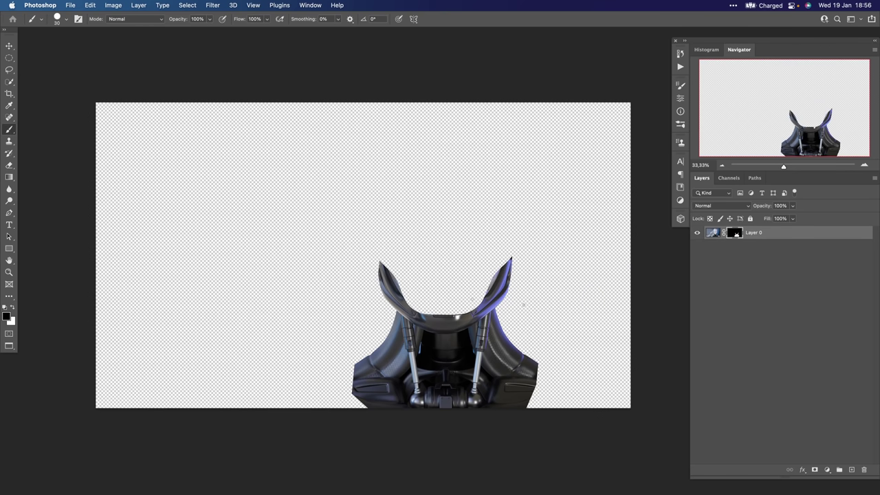
key(v)
click(714, 234)
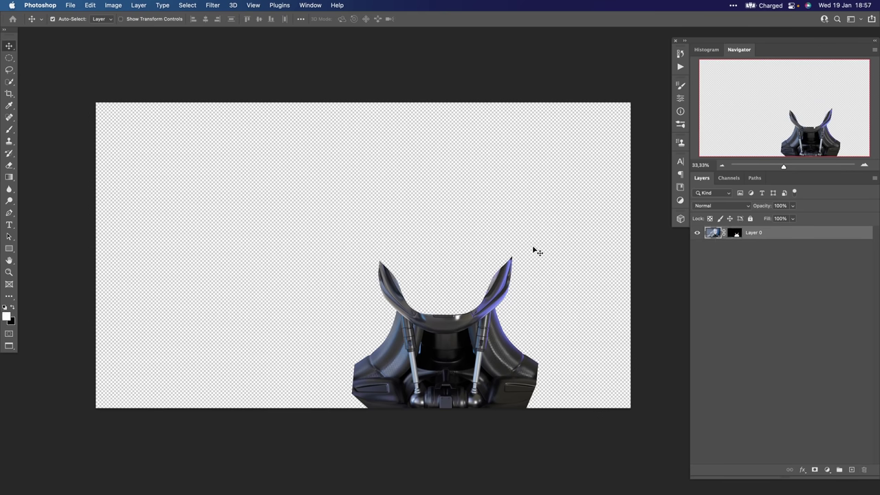
Bring the masked robot neck into the portrait document and position it beneath the man's chin
key(ctrl+Tab)
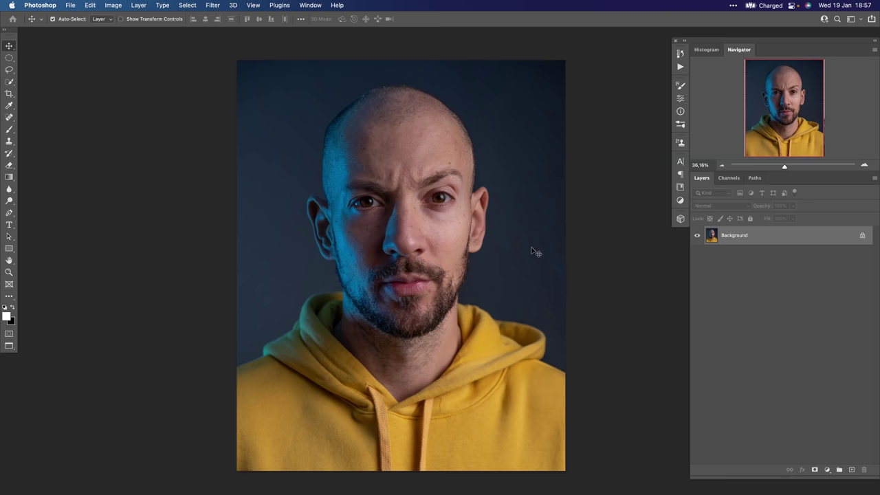
key(ctrl+v)
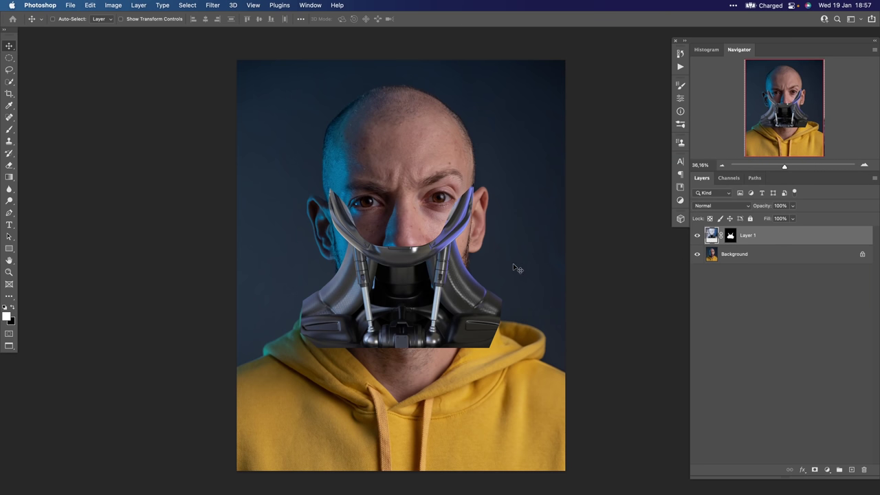
drag(410, 279, 416, 360)
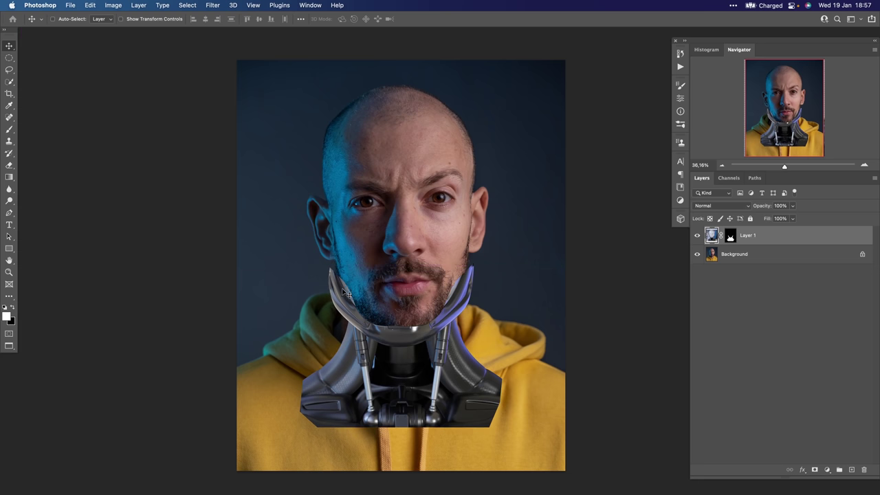
Paint black on Layer 1's mask with a 175 px brush to hide the collar arm along the blue-lit jaw
click(730, 237)
key(x)
drag(340, 294, 365, 296)
key(b)
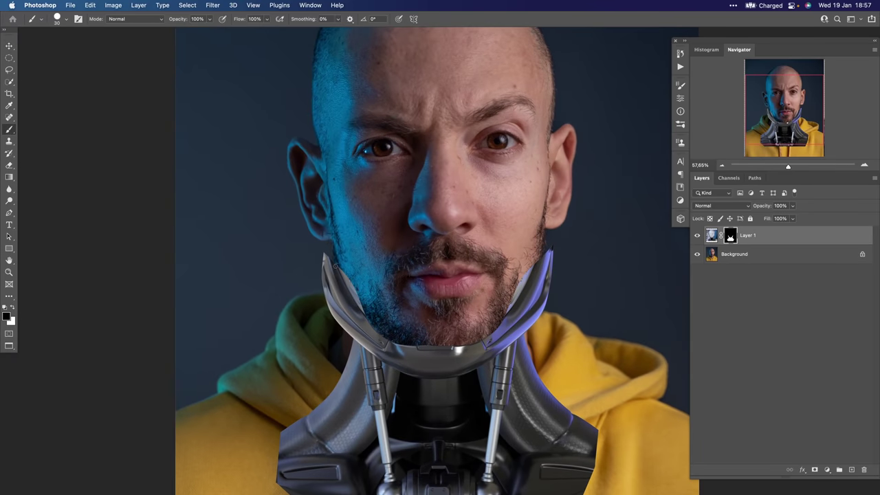
drag(330, 270, 342, 271)
mouse_move(328, 270)
mouse_down()
mouse_move(314, 300)
mouse_move(336, 272)
mouse_move(339, 294)
mouse_move(350, 283)
mouse_move(346, 326)
mouse_move(336, 324)
mouse_move(367, 309)
mouse_up()
Choose the Hard Round brush and mask out the remaining collar arc under the chin and along the other jaw side
right_click(390, 292)
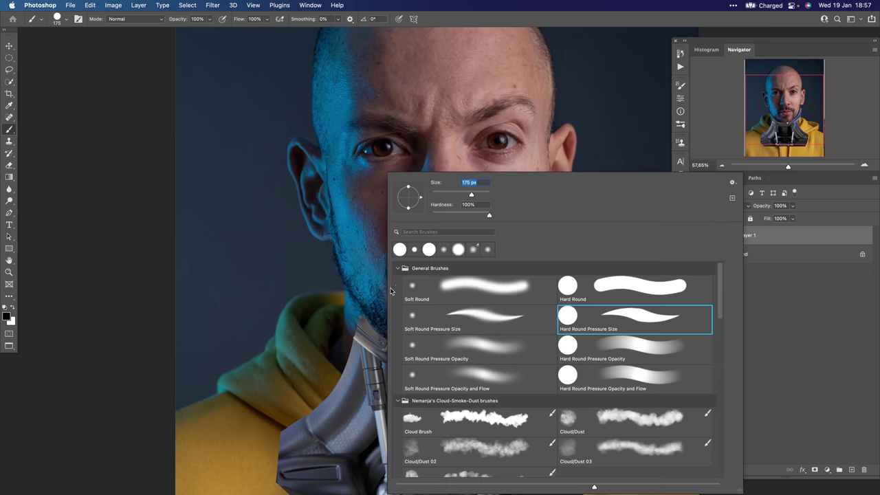
click(618, 287)
click(375, 251)
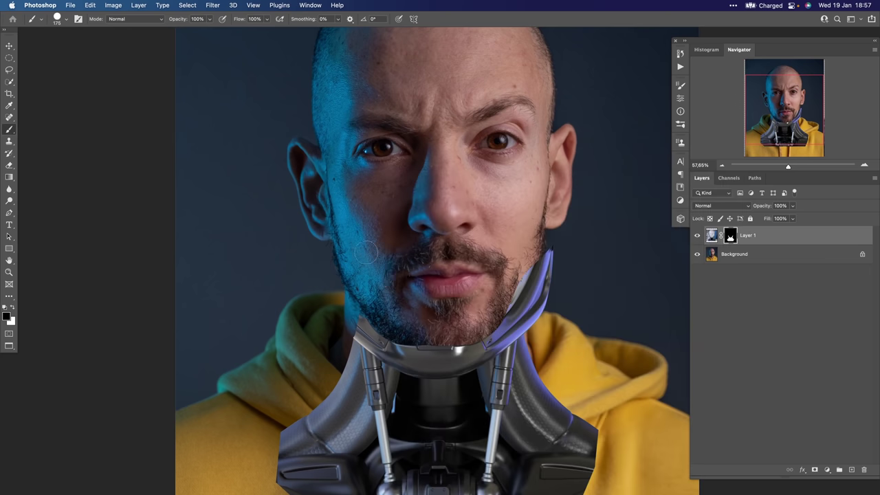
mouse_move(367, 322)
mouse_down()
mouse_move(540, 272)
mouse_move(537, 319)
mouse_move(385, 346)
mouse_move(429, 254)
mouse_up()
scroll(325, 249, up, 5)
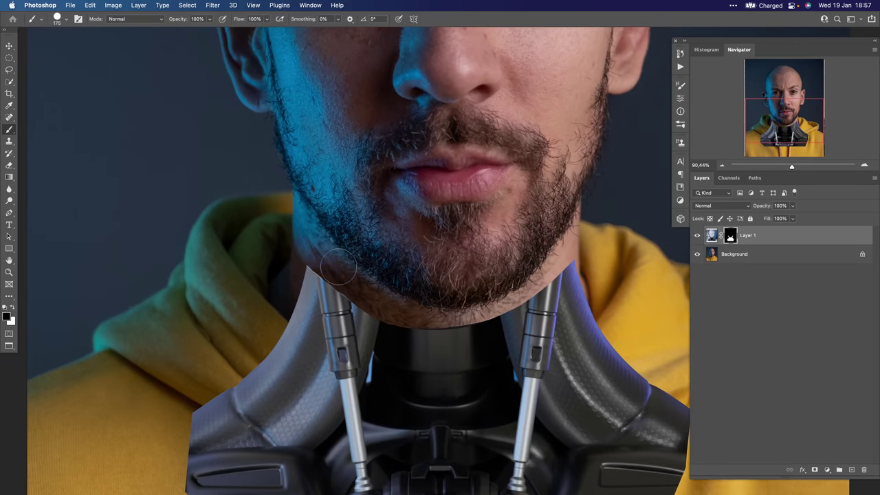
Move the robot neck slightly upward so that it sits closer beneath the chin
scroll(429, 262, down, 5)
key(v)
mouse_move(468, 325)
mouse_down()
mouse_move(478, 279)
mouse_move(479, 307)
mouse_move(480, 293)
mouse_up()
Leave the transform of the neck layer unchanged and apply Layer 1's layer mask
key(super+t)
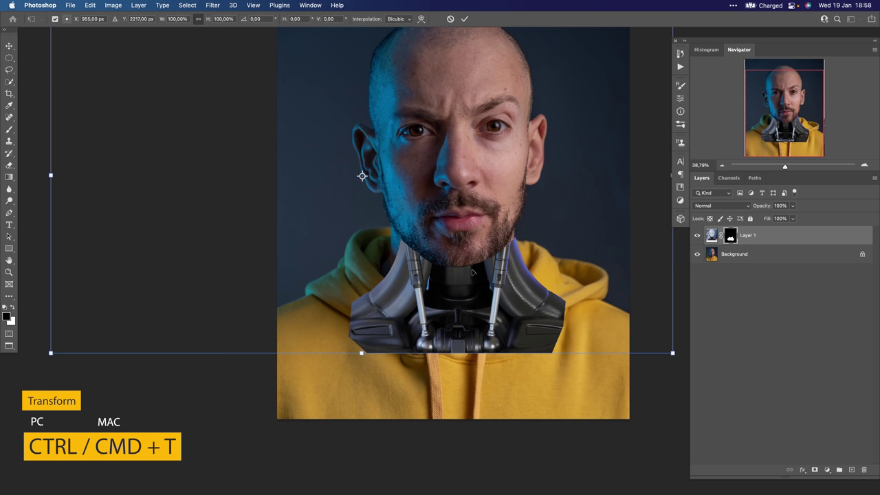
key(Return)
right_click(730, 235)
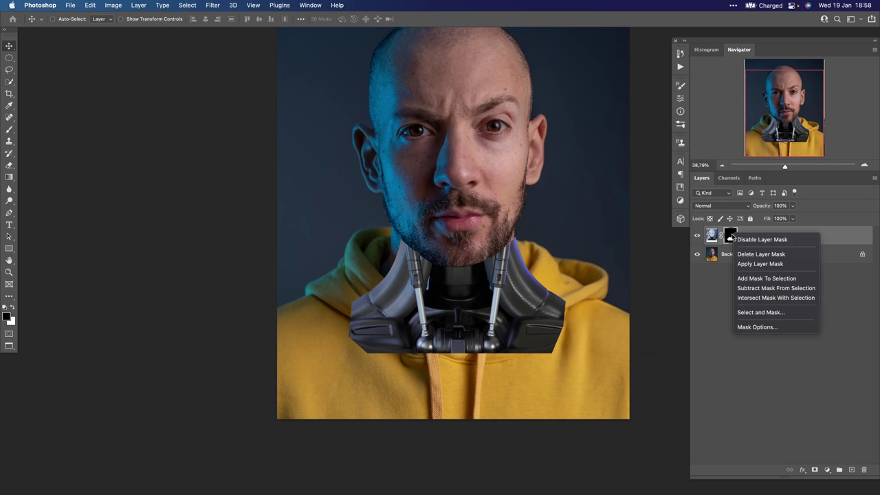
click(750, 265)
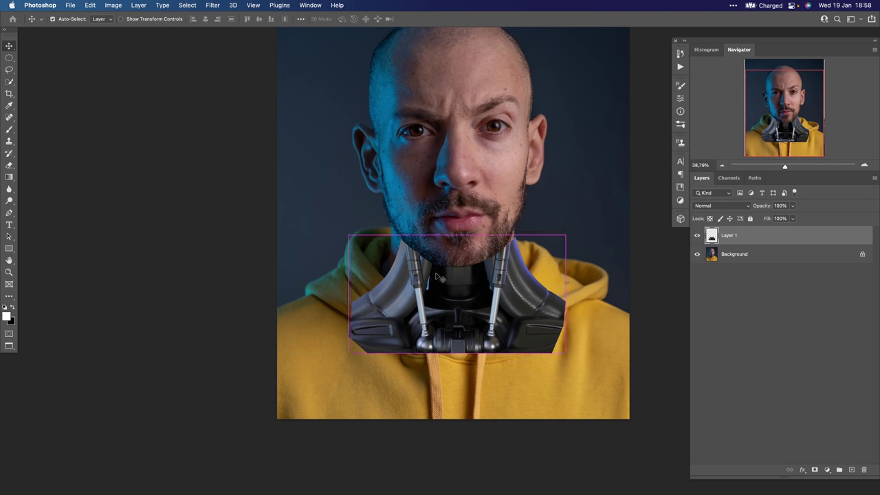
Start a Warp transform on the neck layer and stretch its upper edge upward toward both sides of the jaw
key(super+t)
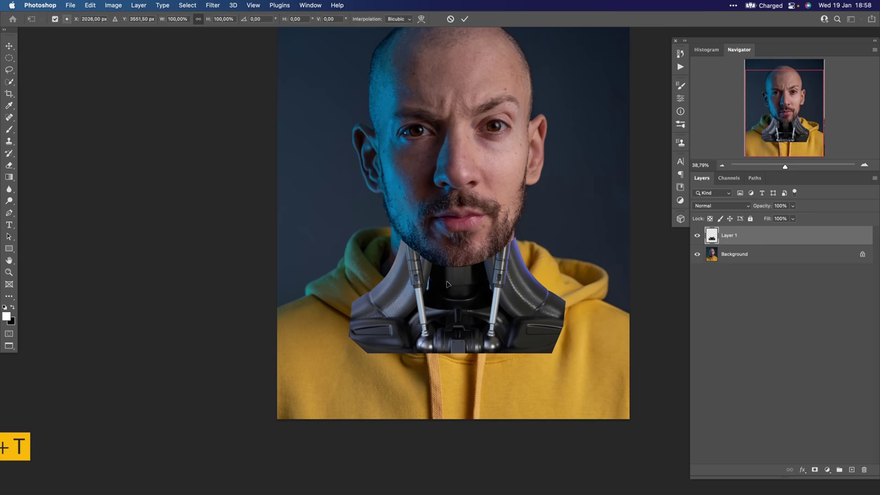
right_click(506, 262)
click(521, 336)
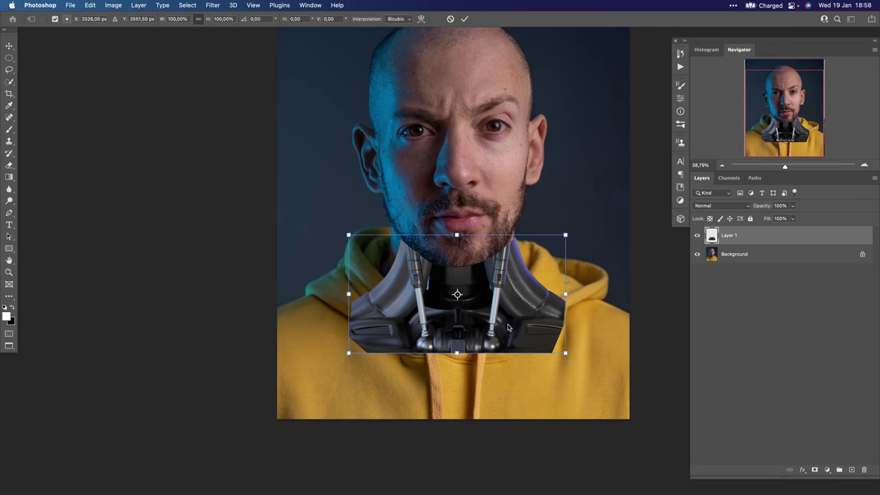
drag(392, 236, 390, 221)
drag(518, 235, 519, 225)
scroll(444, 237, up, 2)
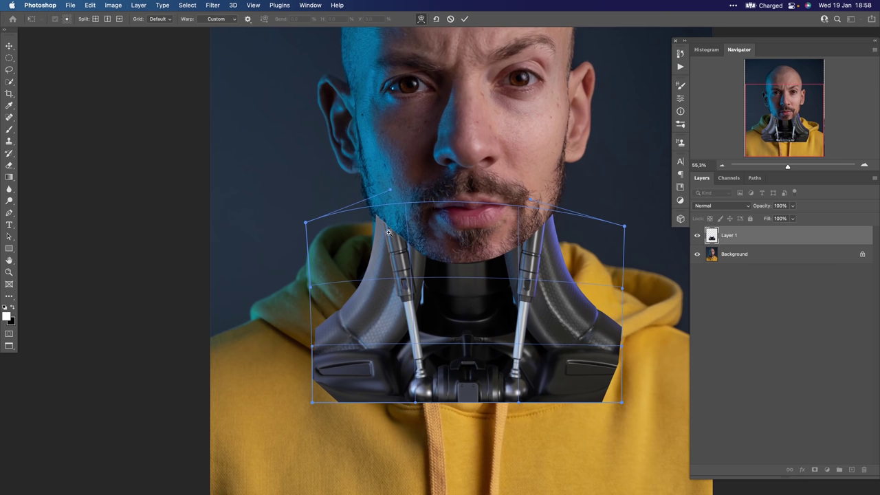
Warp the neck layer's upper corners, nudging the left one outward and the right one inward and down
drag(306, 226, 297, 223)
mouse_move(624, 231)
mouse_down()
mouse_move(616, 271)
mouse_move(615, 244)
mouse_up()
drag(319, 341, 341, 340)
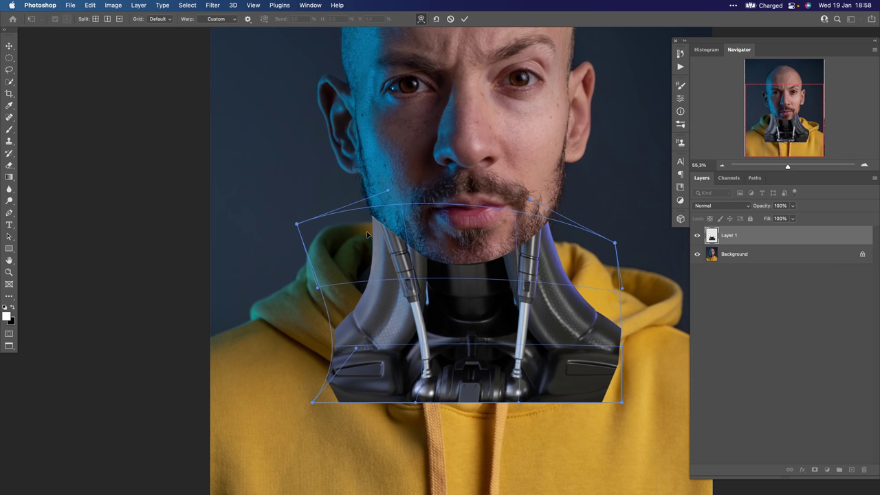
mouse_move(614, 326)
mouse_down()
mouse_move(579, 328)
mouse_move(598, 324)
mouse_up()
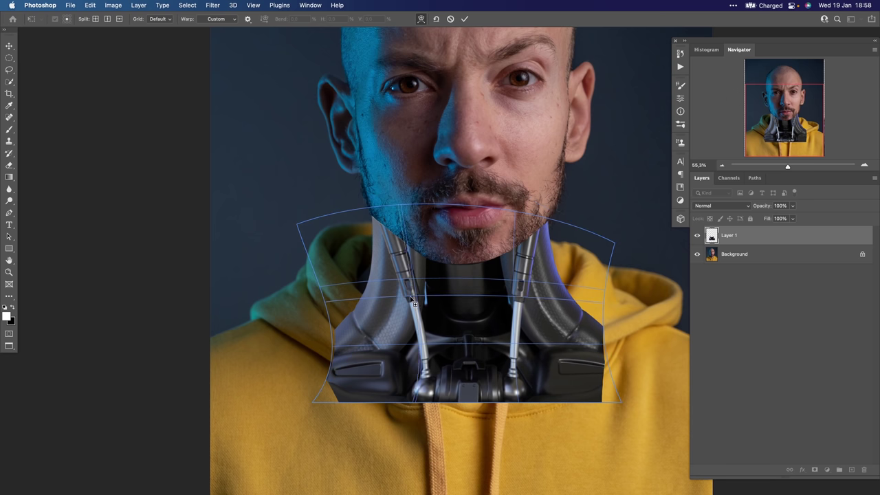
key(alt+super+z)
key(alt+super+z)
key(super+z)
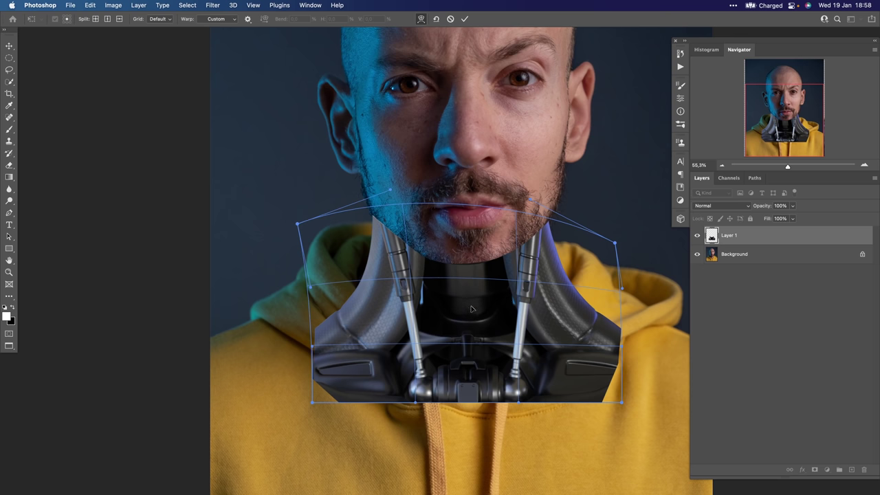
Commit the warp of the neck and add a new layer mask to Layer 1
key(Return)
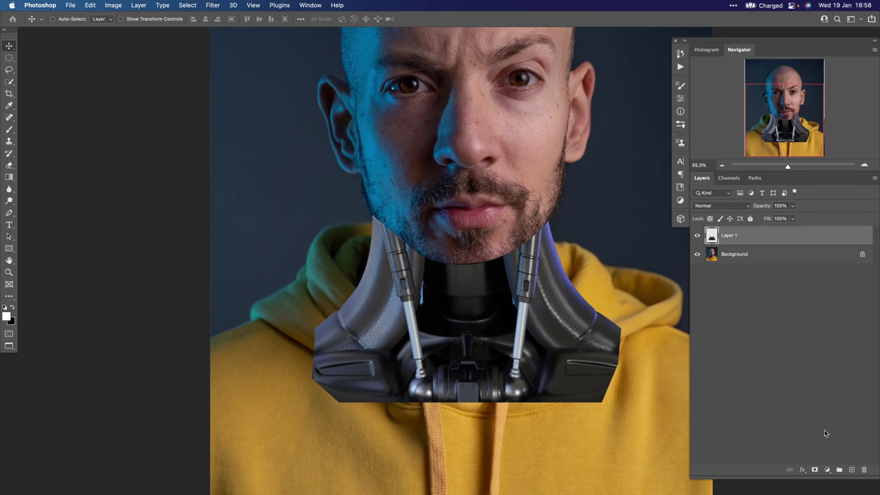
click(815, 470)
scroll(402, 294, up, 2)
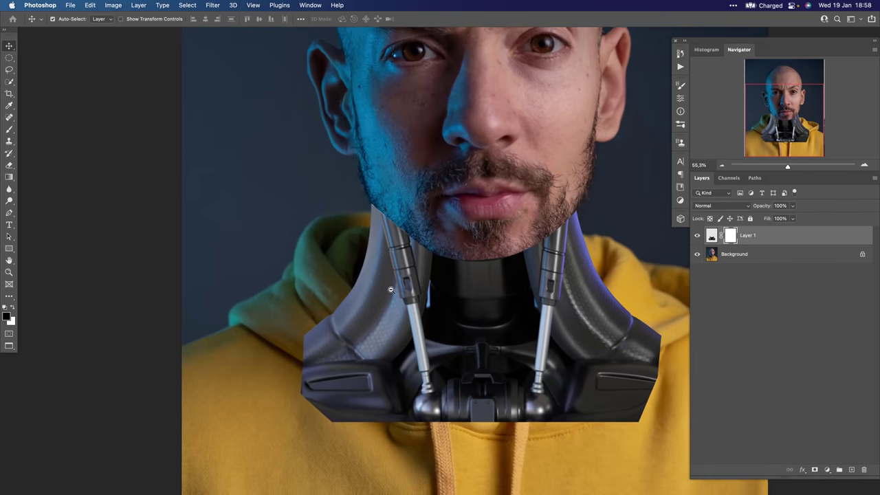
Paint black on Layer 1's mask with a large brush so the hoodie covers the outer and lower parts of the robot neck
key(b)
mouse_move(313, 371)
mouse_down()
mouse_move(341, 391)
mouse_move(308, 375)
mouse_move(347, 423)
mouse_move(366, 422)
mouse_move(334, 319)
mouse_move(402, 421)
mouse_move(609, 407)
mouse_move(629, 338)
mouse_move(619, 333)
mouse_move(557, 383)
mouse_move(557, 366)
mouse_move(592, 323)
mouse_up()
key(bracketright)
key(bracketright)
key(bracketright)
key(bracketright)
drag(529, 301, 465, 276)
Quick-select the lower beard and chin on the Background layer, following the beard's lower edge from one jaw side to the other
scroll(464, 276, up, 5)
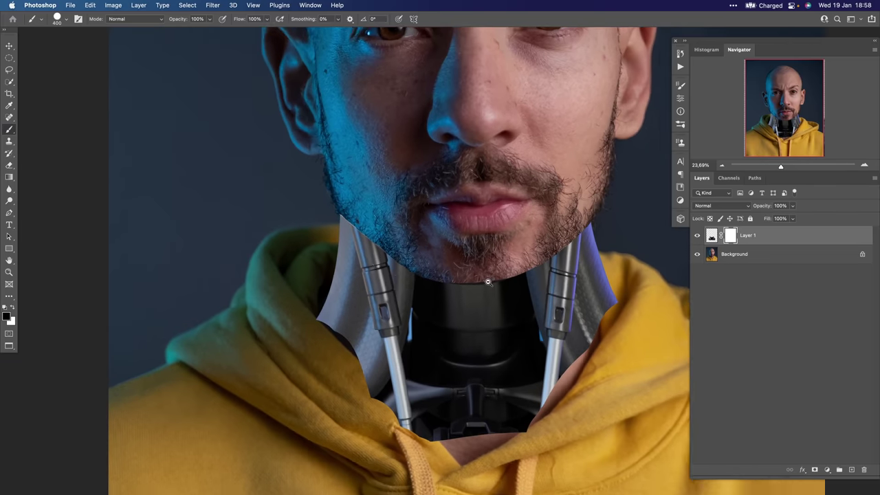
mouse_move(345, 204)
mouse_down()
mouse_move(385, 259)
mouse_move(401, 264)
mouse_move(356, 223)
mouse_move(396, 264)
mouse_move(463, 284)
mouse_move(533, 271)
mouse_move(596, 220)
mouse_move(517, 288)
mouse_move(447, 288)
mouse_move(548, 280)
mouse_move(504, 297)
mouse_move(456, 295)
mouse_move(538, 281)
mouse_move(556, 263)
mouse_move(545, 289)
mouse_move(478, 304)
mouse_move(437, 297)
mouse_move(528, 297)
mouse_move(448, 306)
mouse_move(493, 315)
mouse_move(507, 312)
mouse_move(435, 309)
mouse_move(522, 313)
mouse_move(423, 306)
mouse_move(352, 222)
mouse_move(384, 271)
mouse_move(442, 311)
mouse_up()
scroll(442, 310, up, 3)
click(734, 254)
key(w)
click(479, 247)
mouse_move(468, 254)
mouse_down()
mouse_move(371, 289)
mouse_move(289, 262)
mouse_move(227, 193)
mouse_up()
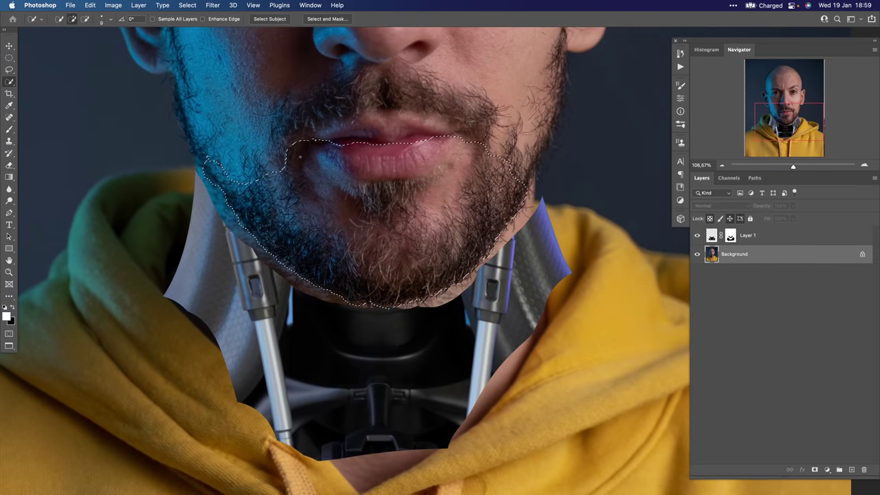
Refine the beard selection in Select and Mask by brushing its lower edge with the Refine Edge brush and applying Refine Hair
click(327, 19)
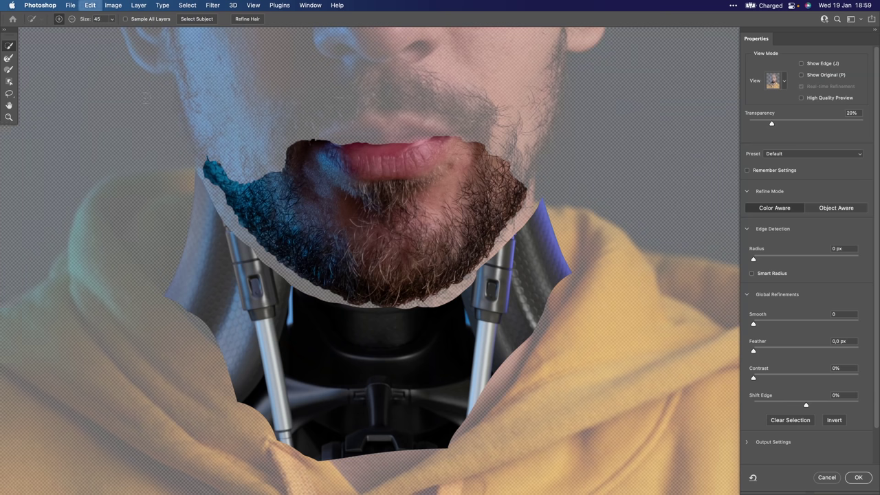
click(9, 59)
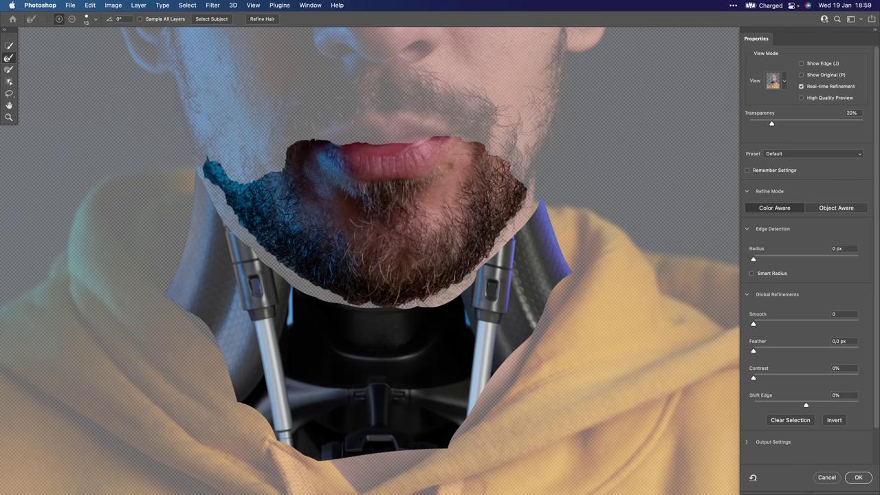
key(])
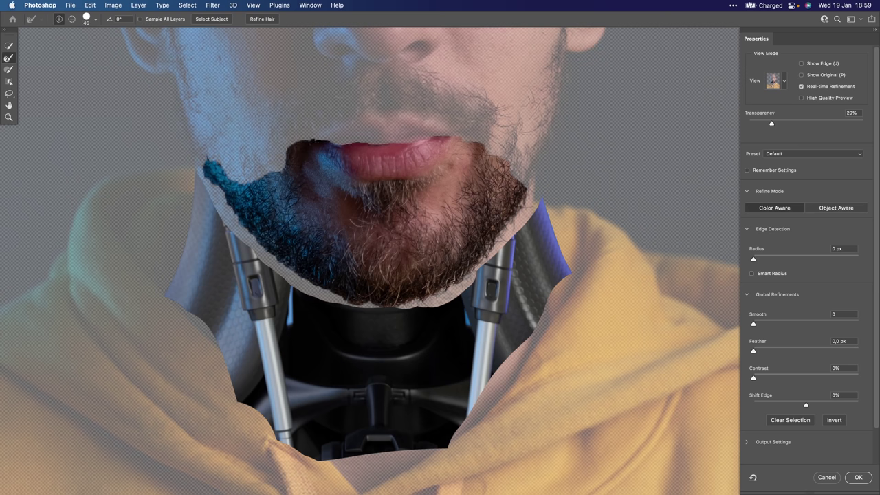
drag(422, 298, 351, 295)
drag(307, 272, 277, 253)
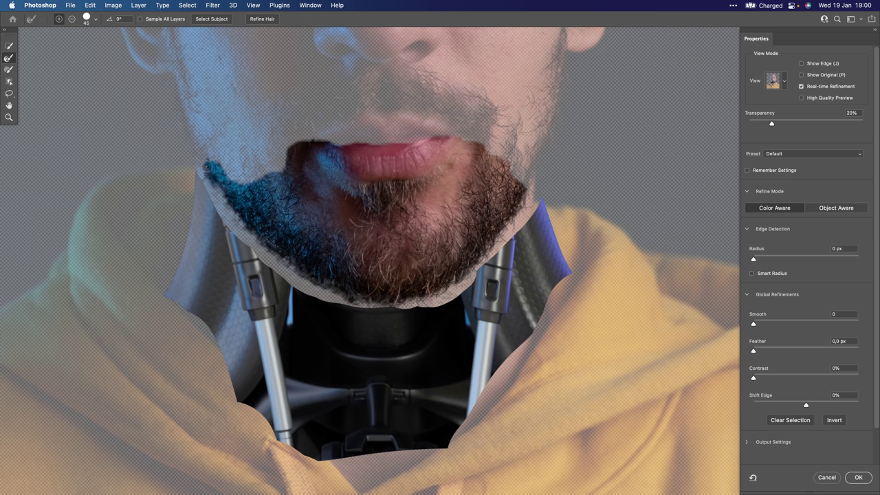
click(262, 20)
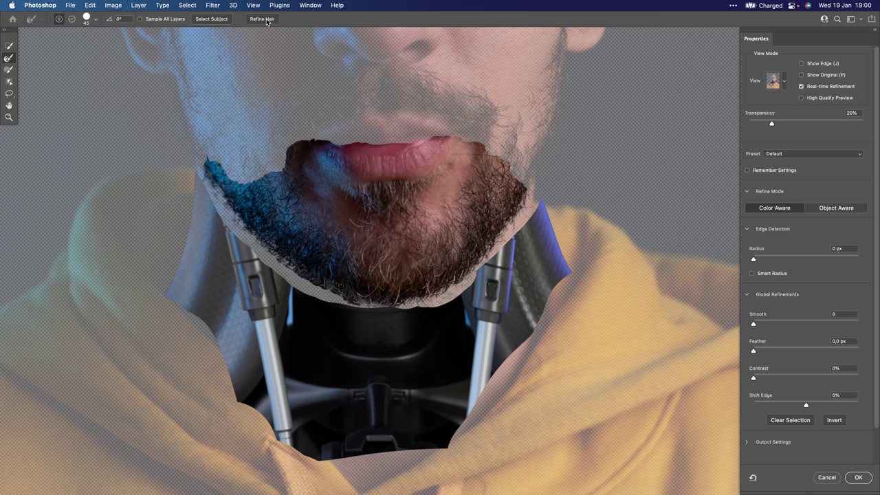
click(857, 478)
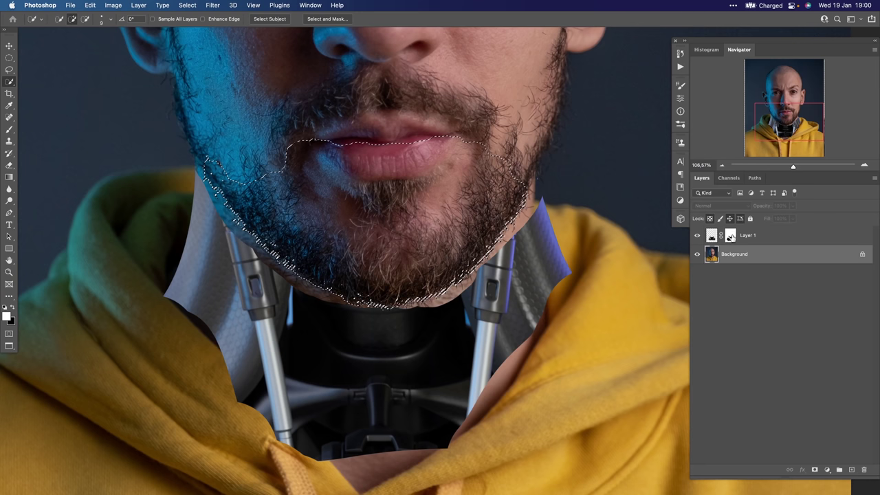
Invert the selection and paint white on Layer 1's mask along both jaw sides and under the chin, up to the beard hairs
click(732, 236)
key(x)
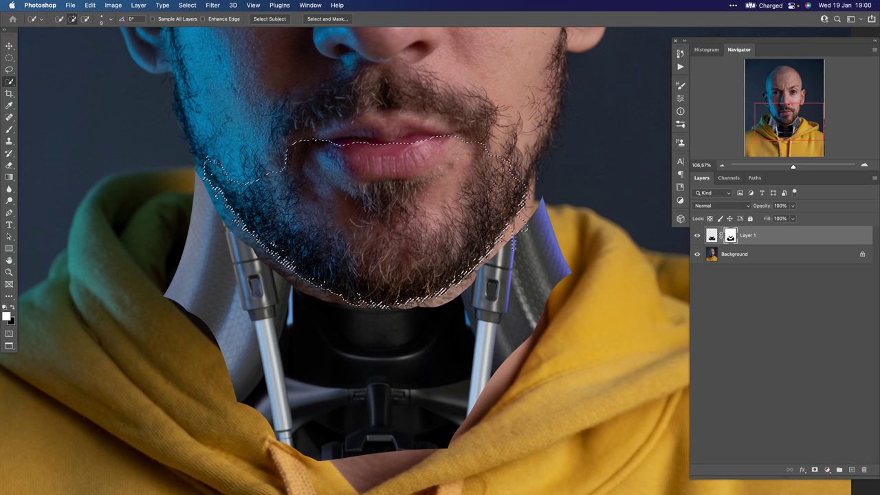
key(b)
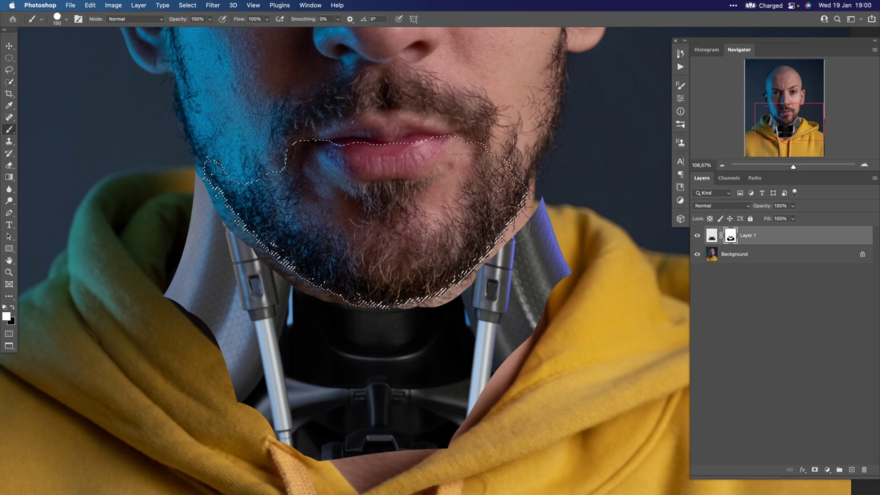
drag(510, 222, 494, 220)
key(super+z)
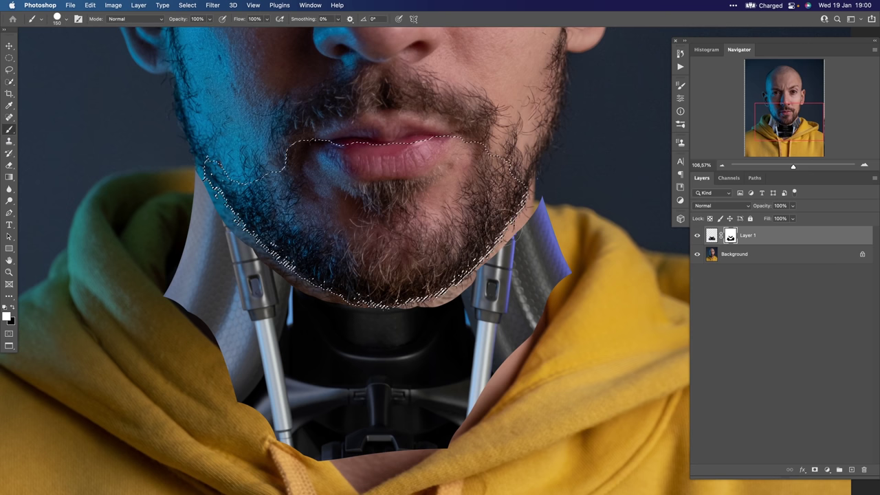
key(super+shift+i)
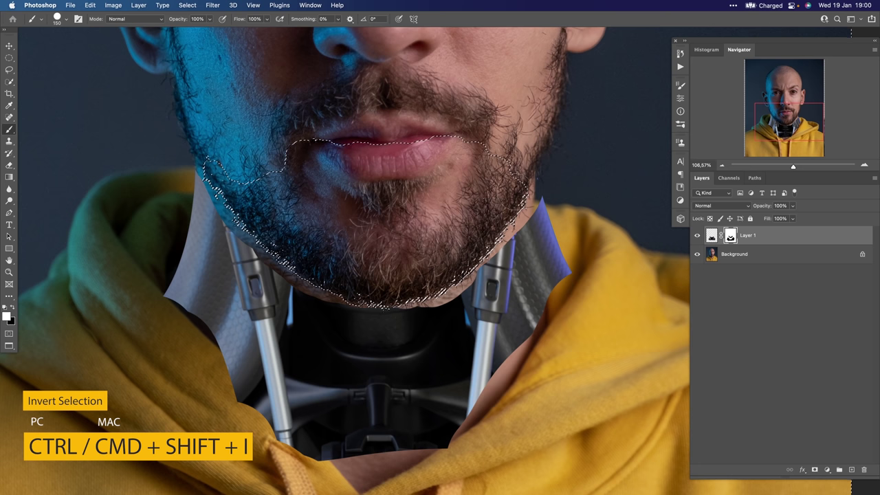
drag(554, 203, 550, 206)
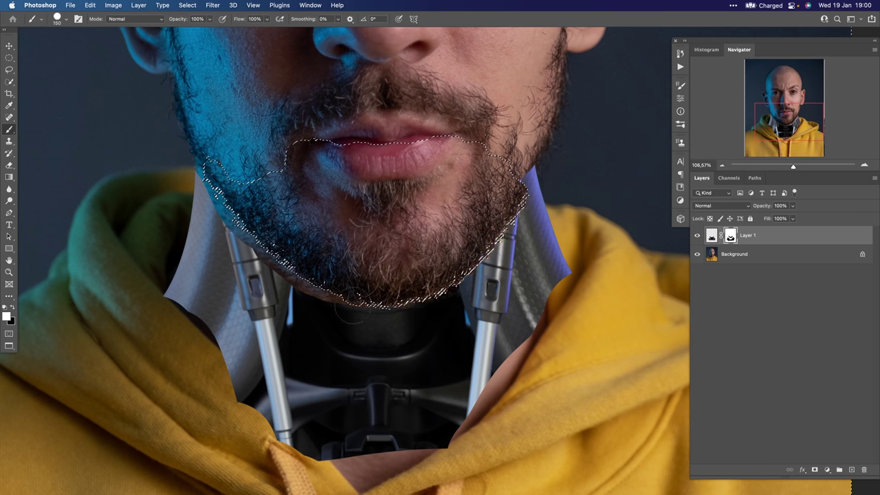
drag(230, 220, 204, 180)
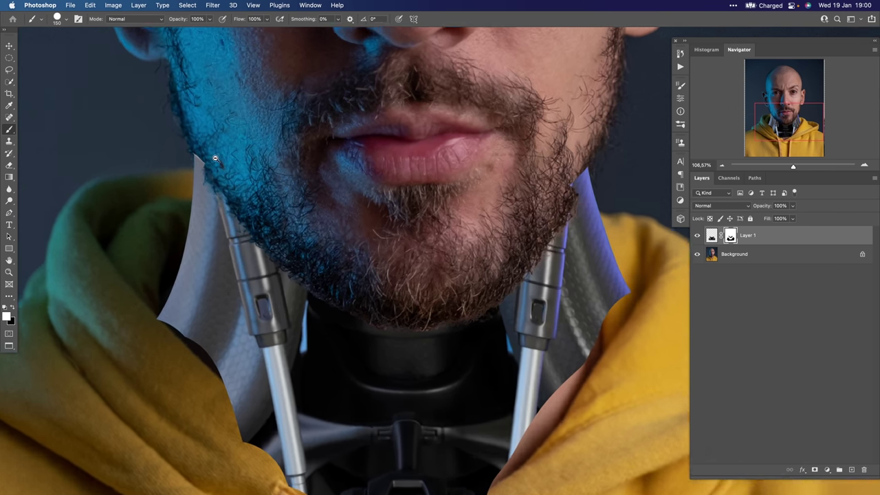
Set the brush hardness to 78% and mask out the pointed neck corner overlapping the blue-lit jaw
scroll(215, 158, up, 2)
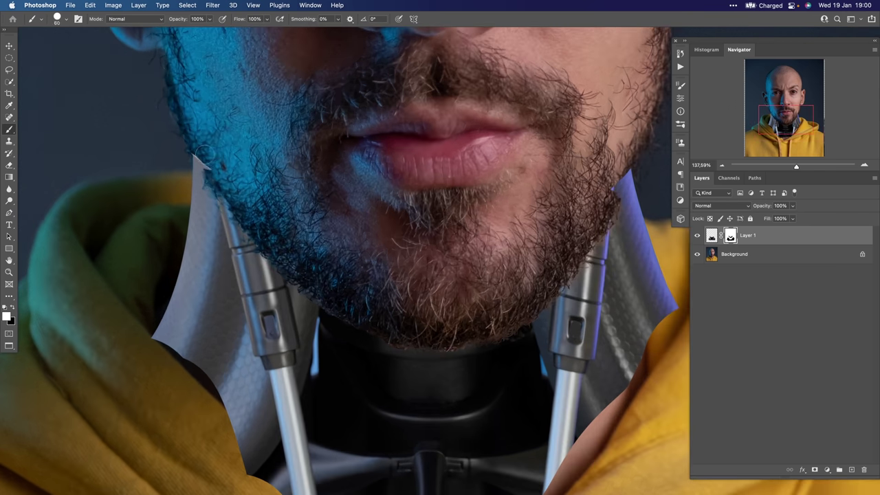
key(x)
right_click(217, 152)
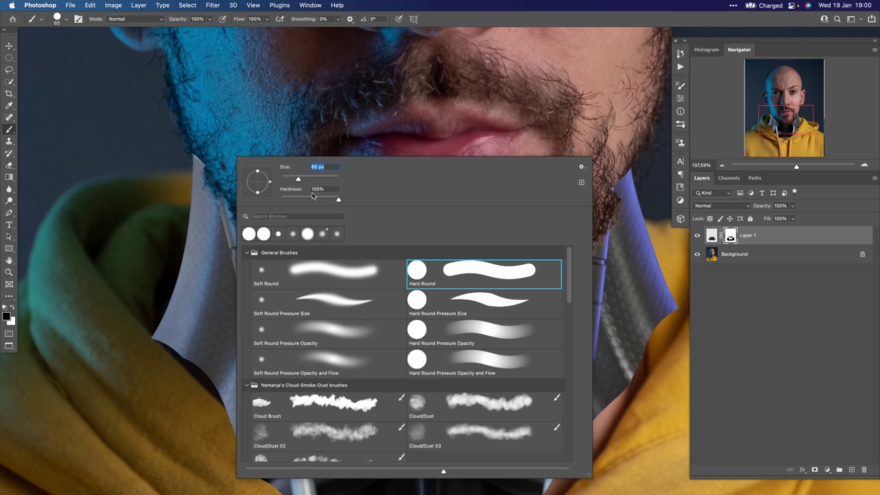
click(323, 200)
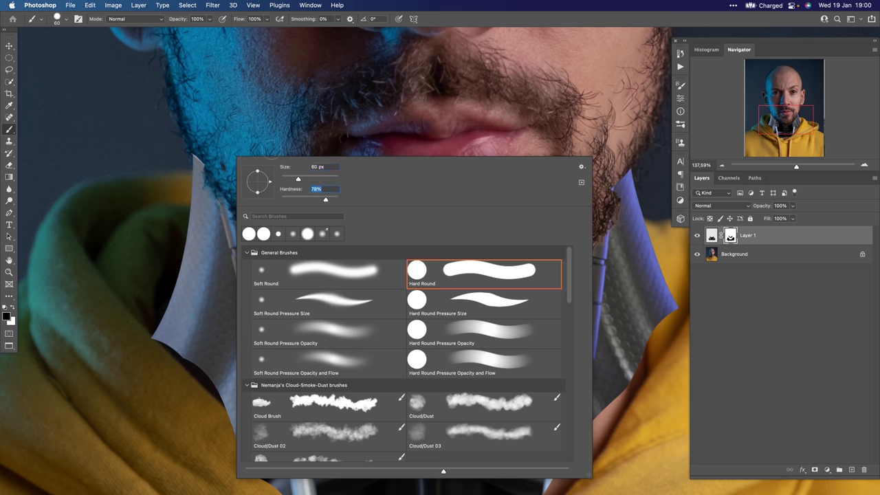
key(Return)
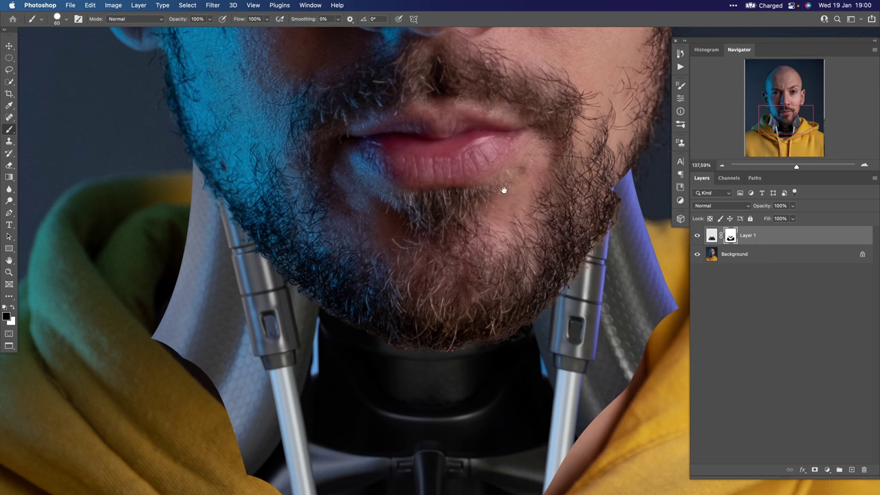
Mask out the neck's upper edge where it meets the beard on the warm-lit jaw side, using a smaller brush
drag(503, 190, 341, 229)
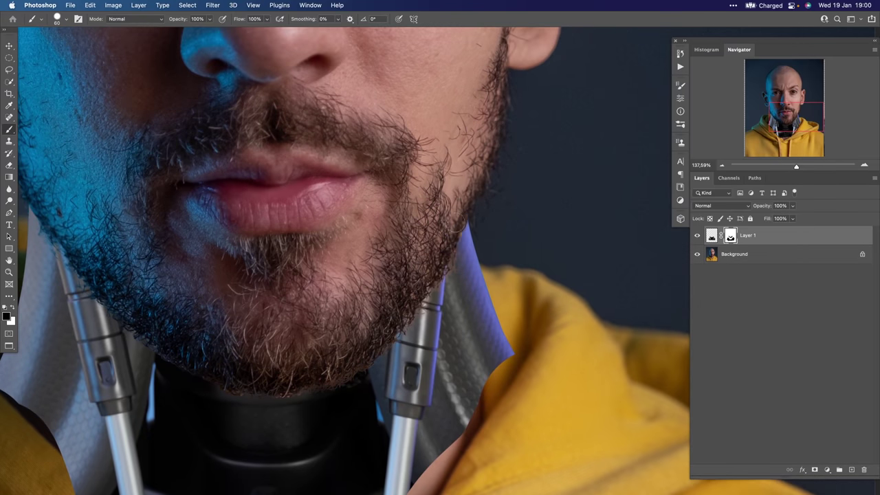
key(bracketleft)
key(bracketleft)
key(bracketleft)
key(bracketleft)
scroll(452, 252, up, 3)
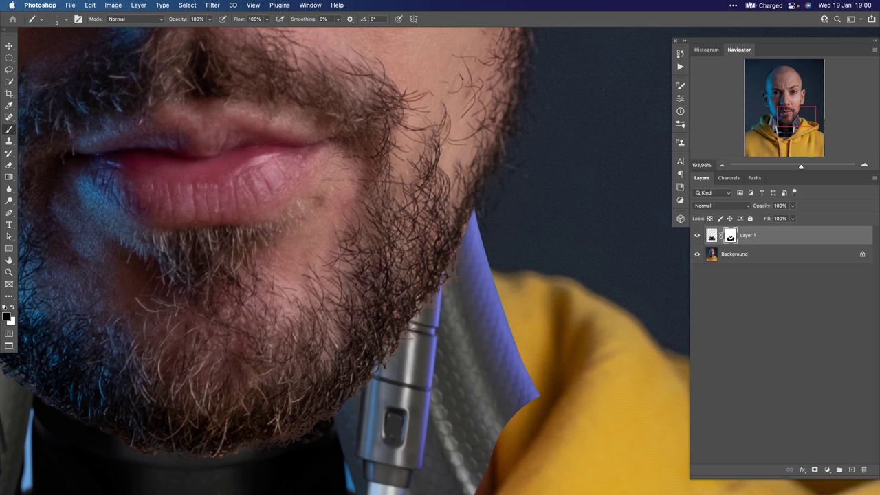
key(])
drag(468, 206, 446, 243)
scroll(450, 258, down, 2)
scroll(464, 271, up, 3)
Adjust the brush hardness and paint white on the mask to restore the neck along the beard's edge
key(x)
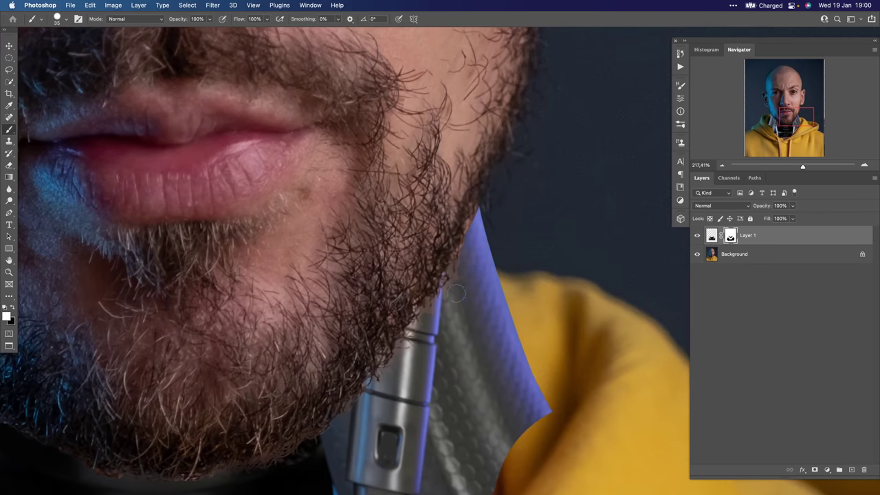
right_click(460, 283)
click(540, 215)
key(Return)
drag(470, 285, 451, 214)
drag(359, 303, 443, 222)
scroll(415, 262, up, 4)
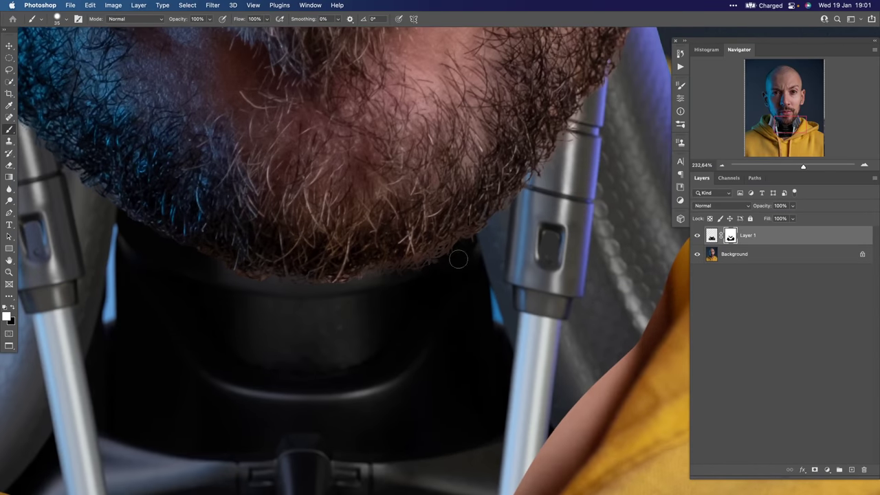
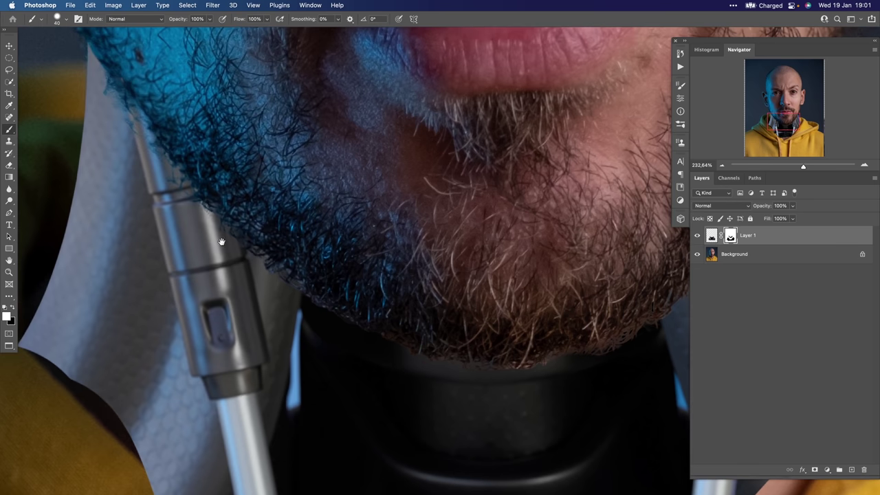
Save the composite document
scroll(254, 236, down, 8)
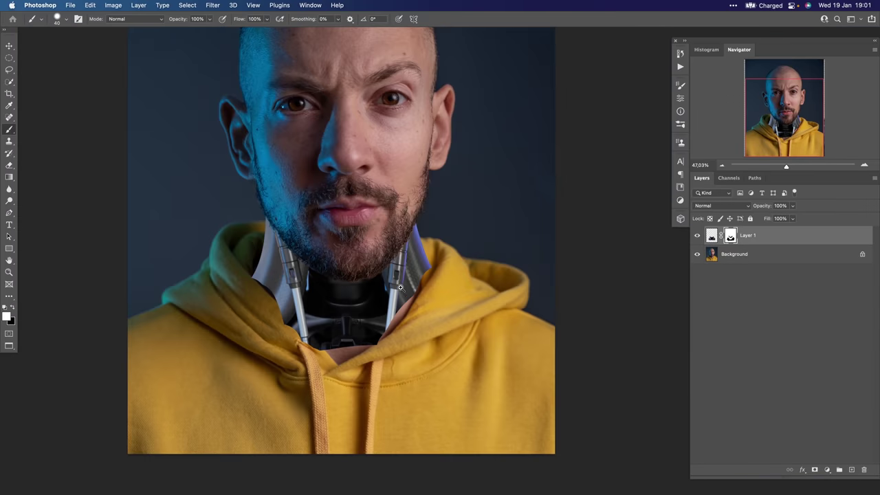
drag(394, 277, 441, 322)
key(super+s)
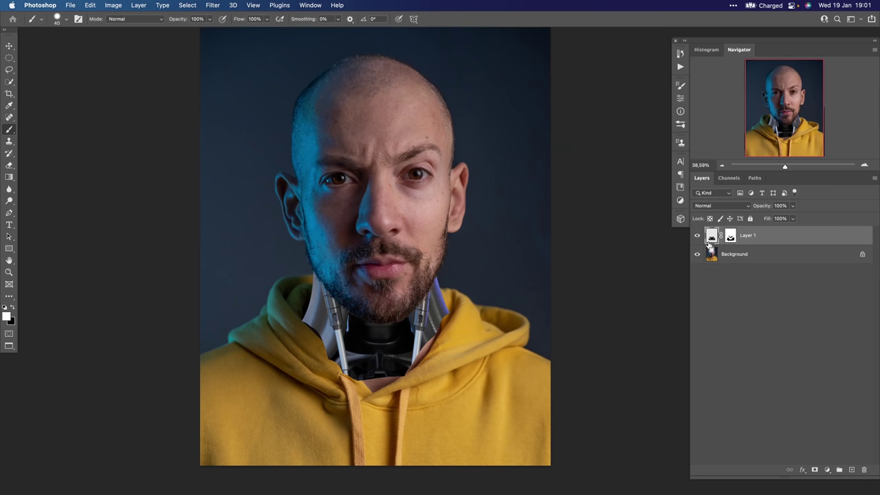
Paste the photo of the blond man in a black suit, lower its opacity to 65% and scale it to about 167% over the portrait
key(super+v)
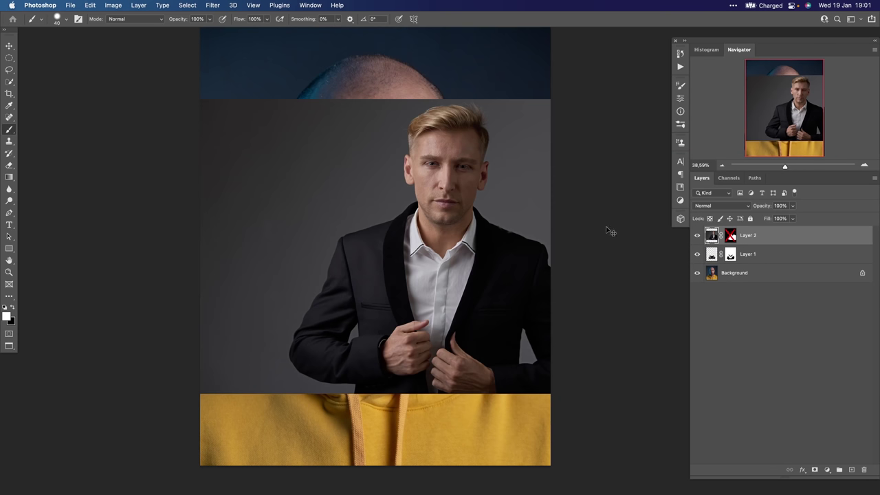
key(ctrl+t)
drag(641, 246, 790, 246)
drag(763, 208, 747, 209)
drag(473, 198, 375, 248)
scroll(375, 247, down, 3)
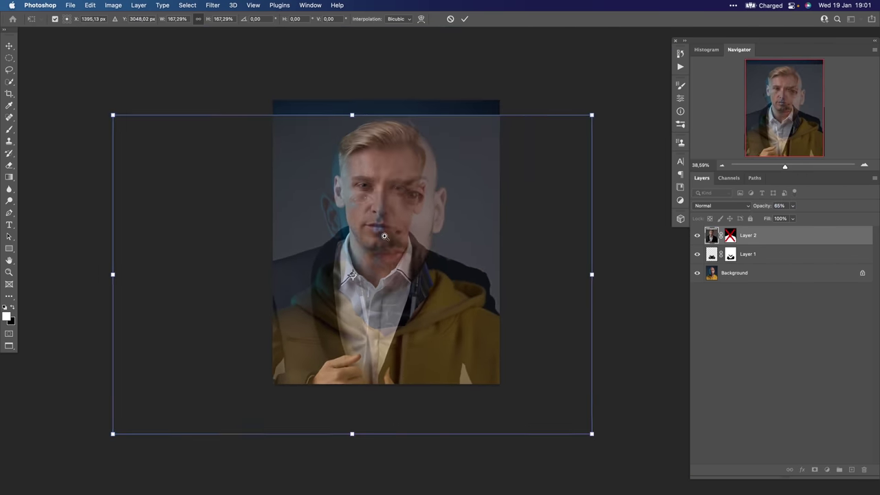
Enlarge the pasted photo to about 235% and rotate it about -4.8° to match its face with the portrait's face
drag(560, 268, 641, 268)
drag(437, 228, 410, 268)
drag(657, 308, 669, 285)
drag(446, 269, 455, 278)
drag(383, 244, 411, 235)
drag(333, 47, 328, 48)
drag(411, 231, 396, 245)
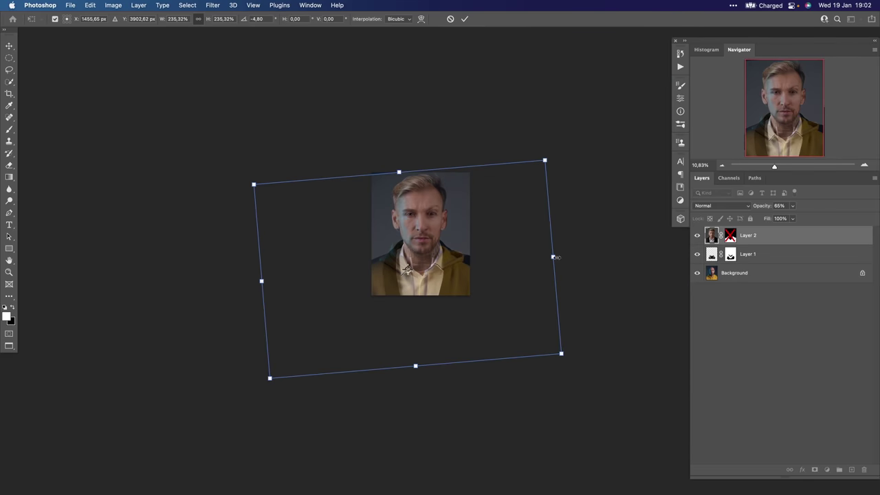
Enlarge the pasted photo to about 238.8% and reposition it to about X 1444 px, Y 3925 px to align the faces
drag(553, 256, 557, 256)
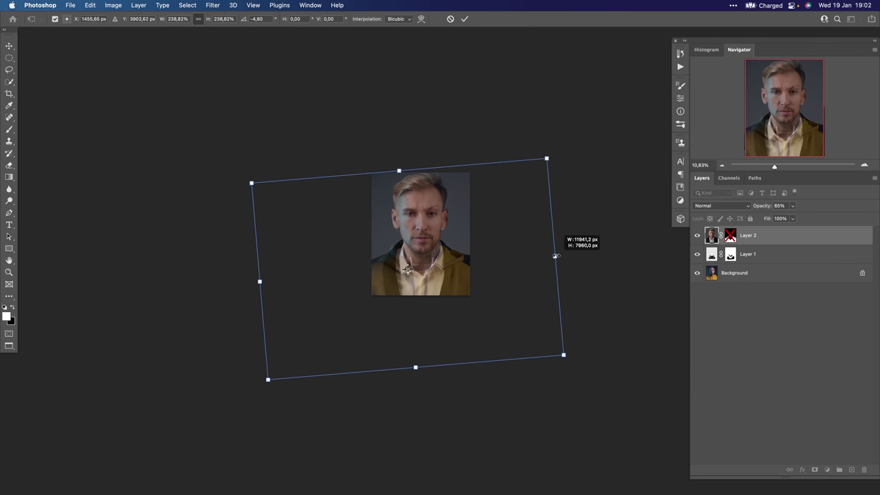
ctrl+click(431, 221)
drag(456, 220, 468, 234)
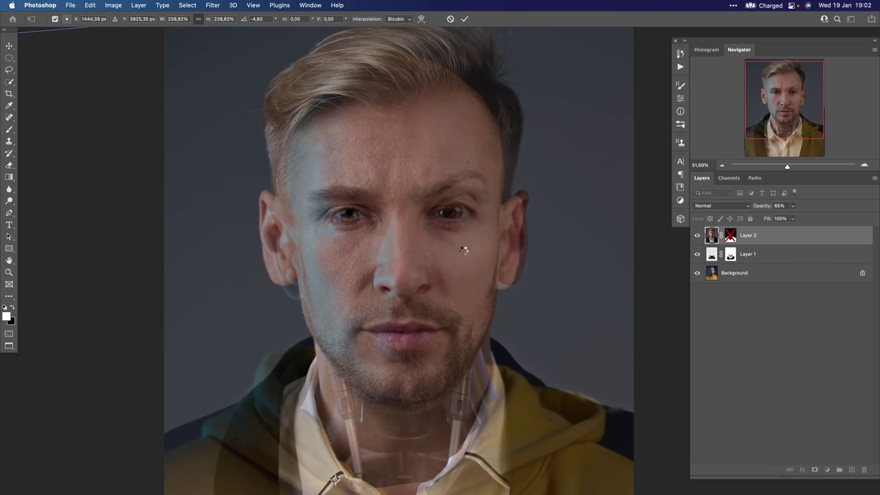
key(Return)
key(b)
Raise the pasted suit photo's opacity to 100% and enable its layer mask
scroll(473, 262, down, 5)
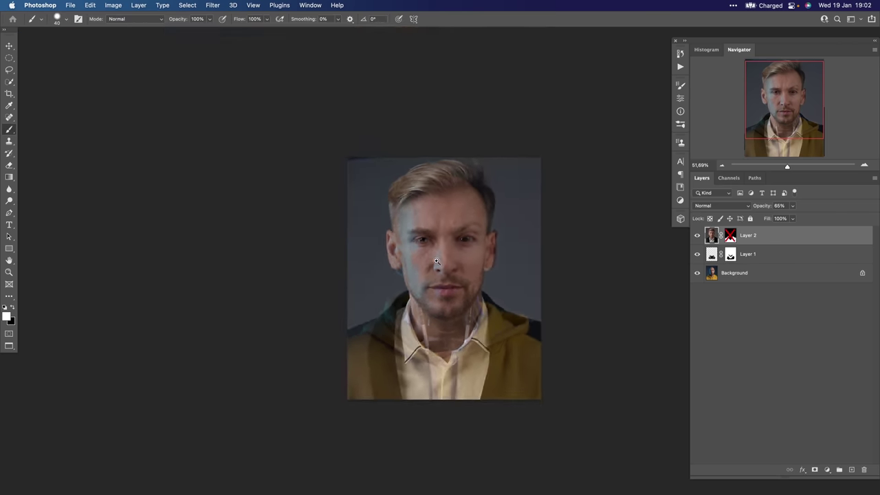
drag(765, 209, 850, 210)
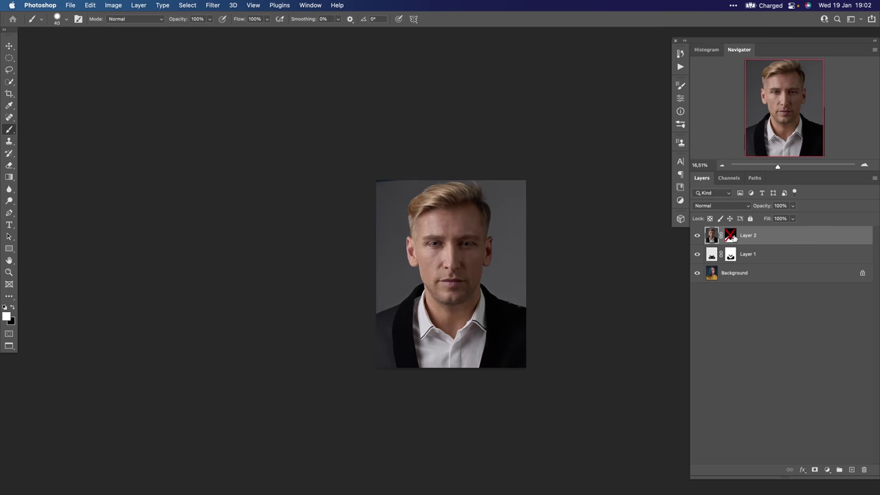
shift+click(731, 235)
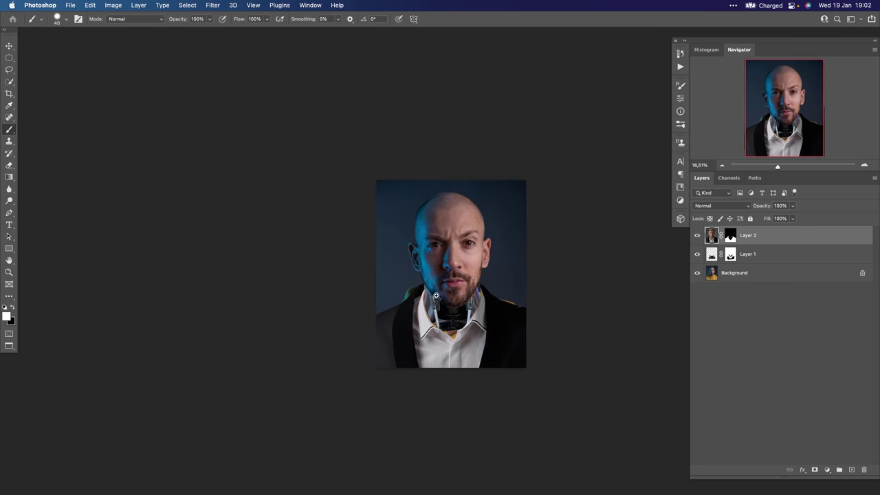
Move the suit photo slightly upward so its collar sits closer around the robotic neck, and compare the composite with and without it
scroll(436, 296, up, 5)
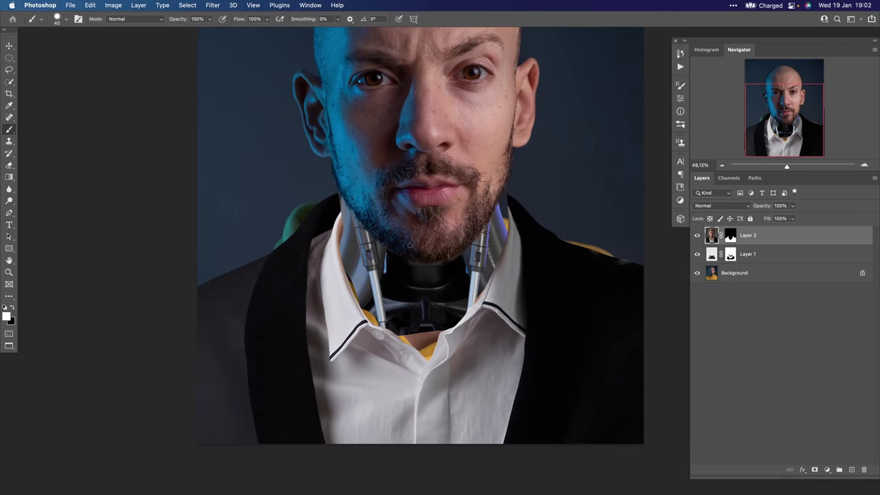
key(v)
mouse_move(404, 265)
mouse_down()
mouse_move(405, 276)
mouse_move(421, 281)
mouse_move(409, 281)
mouse_up()
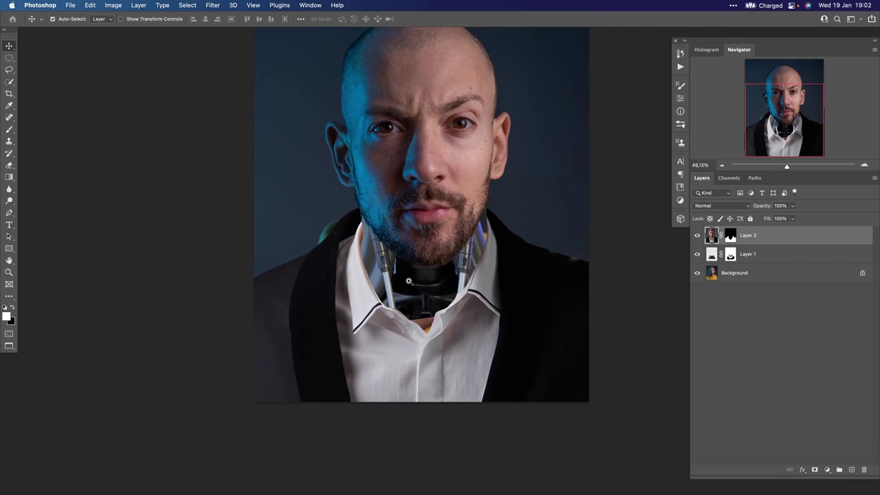
scroll(602, 268, up, 3)
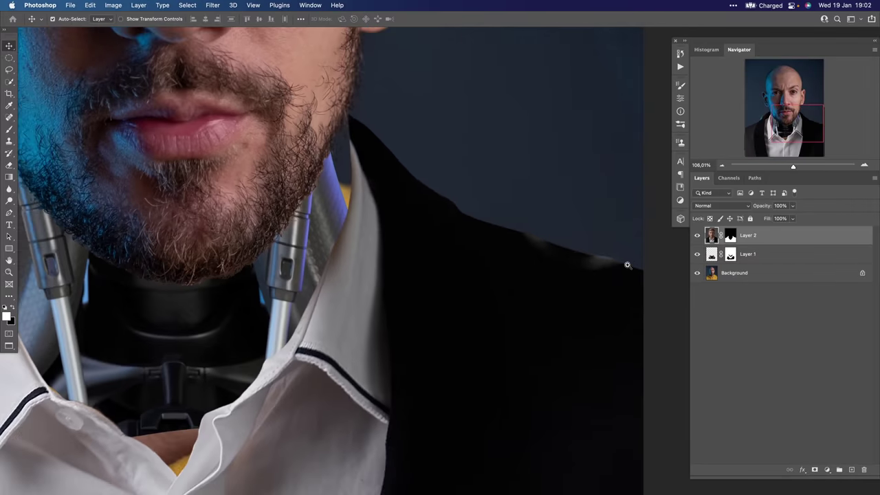
click(697, 236)
click(696, 236)
scroll(403, 225, down, 4)
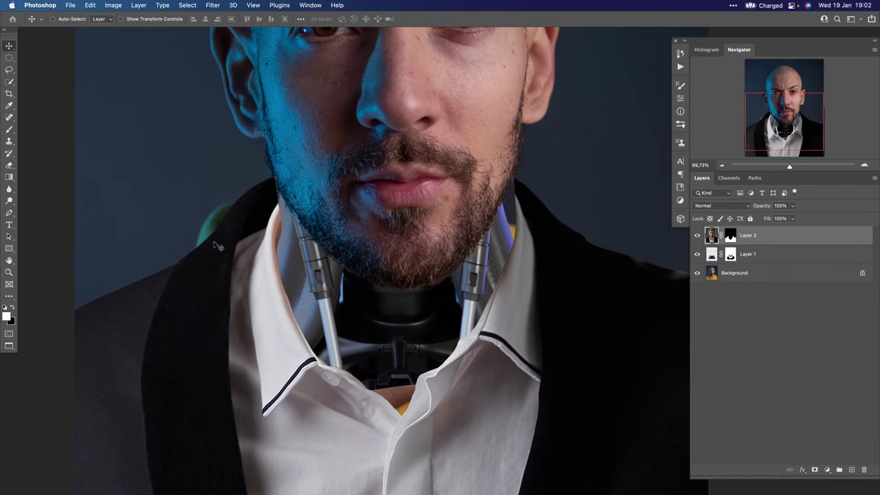
scroll(331, 252, up, 1)
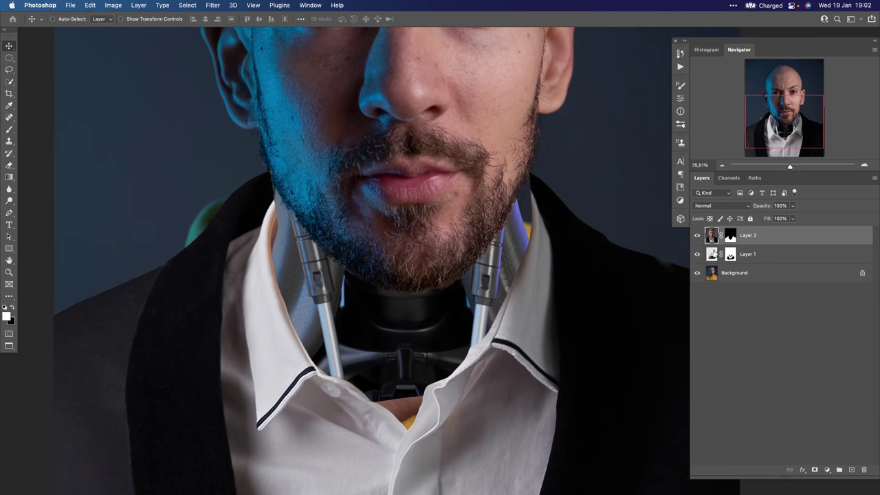
Rename the neck layer "Robot neck" and the pasted suit photo's layer "Suit"
click(749, 254)
text(Robot neck)
key(Return)
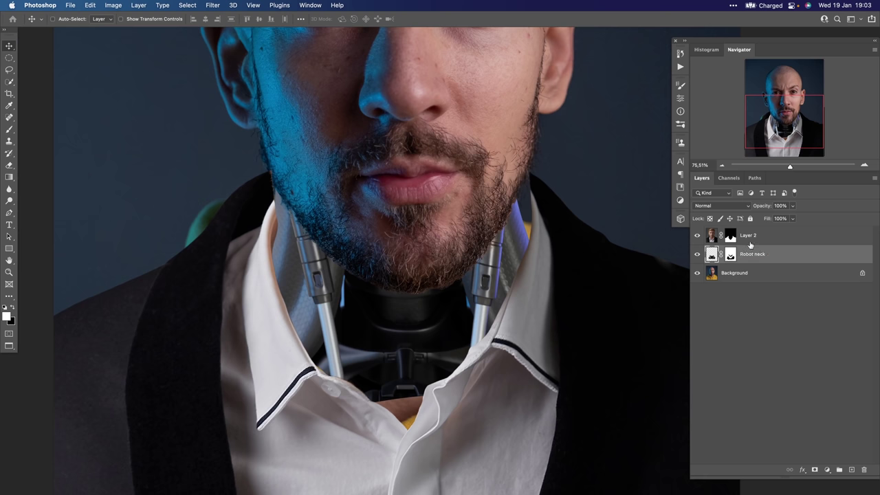
click(754, 236)
text(S)
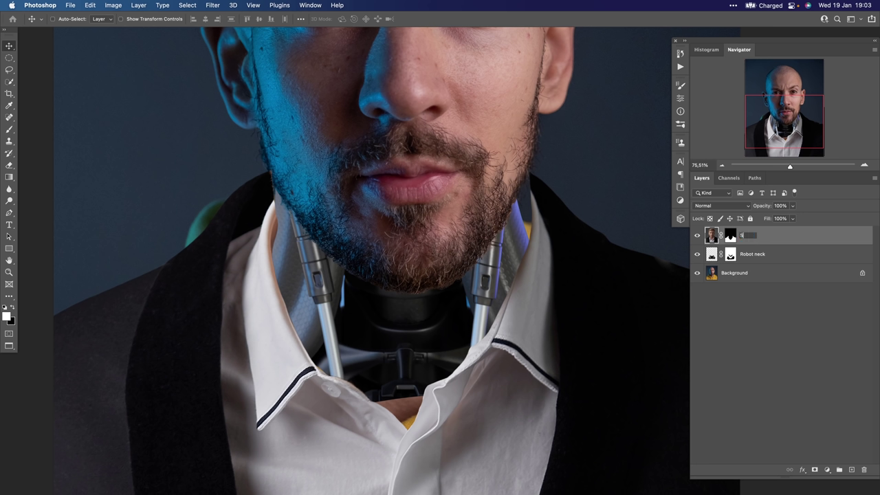
text(uit)
key(Return)
click(718, 256)
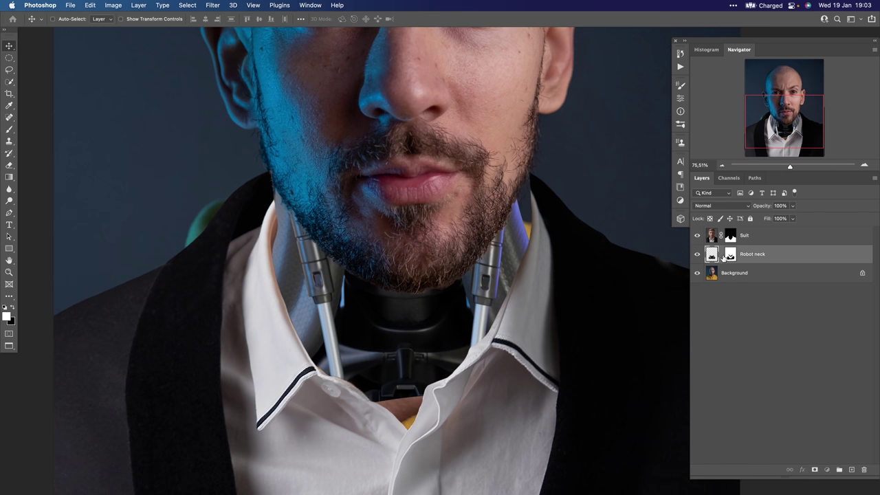
key(super+t)
right_click(473, 259)
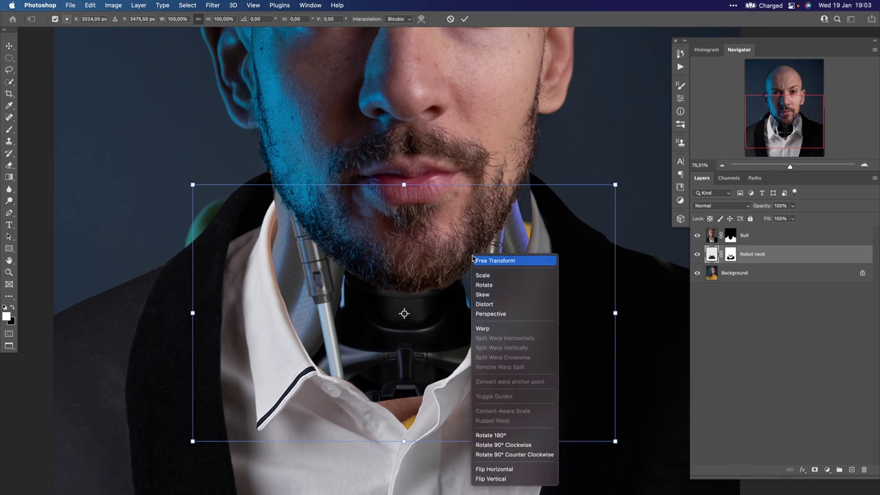
key(Escape)
right_click(506, 264)
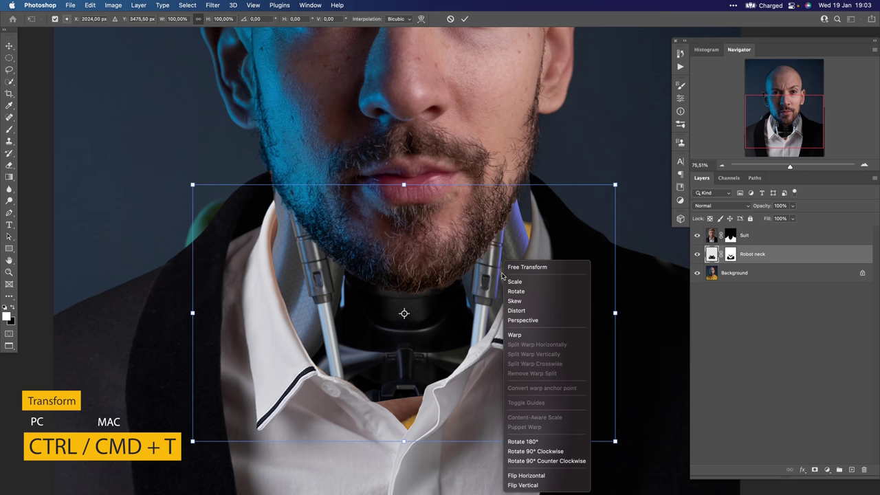
click(515, 335)
drag(615, 185, 633, 164)
key(Return)
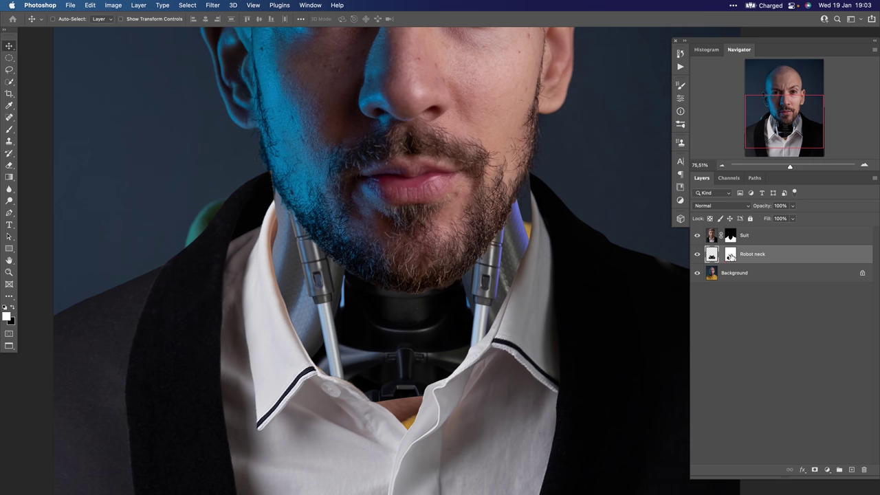
Warp the Robot neck layer with its mask disabled, stretching its upper right corner up and outward, and enable the mask again
shift+click(730, 255)
key(super+t)
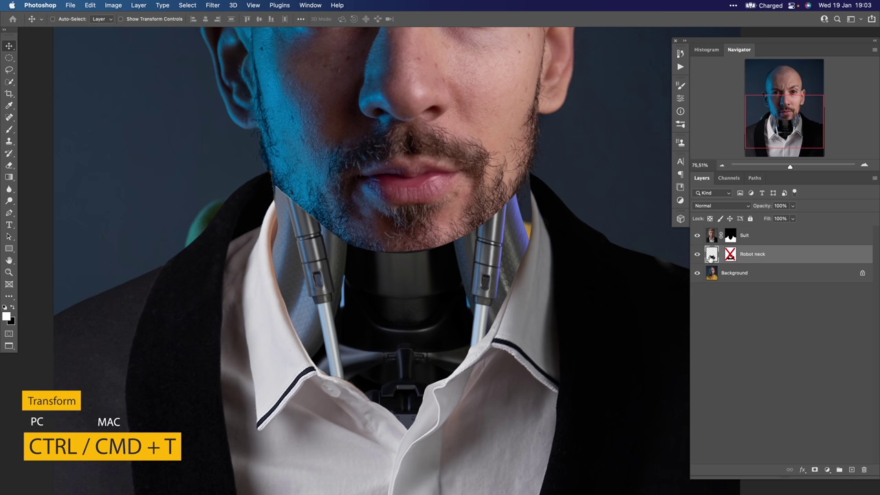
right_click(516, 258)
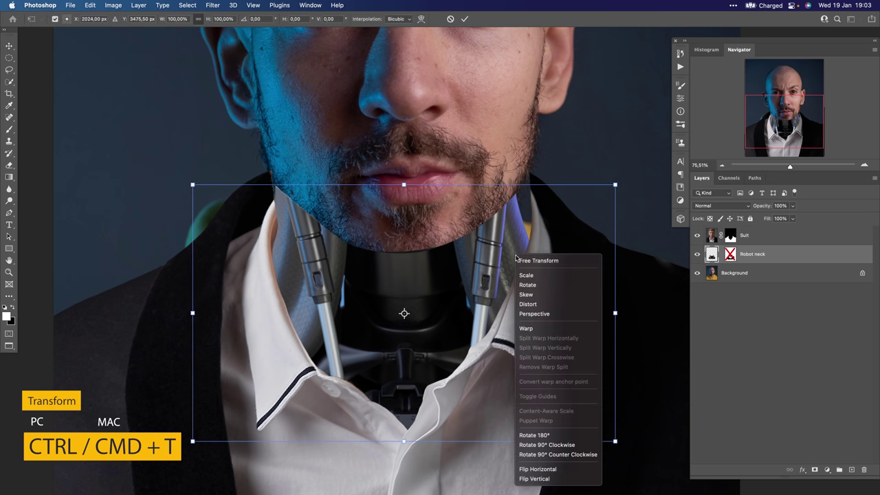
click(534, 328)
drag(615, 186, 645, 144)
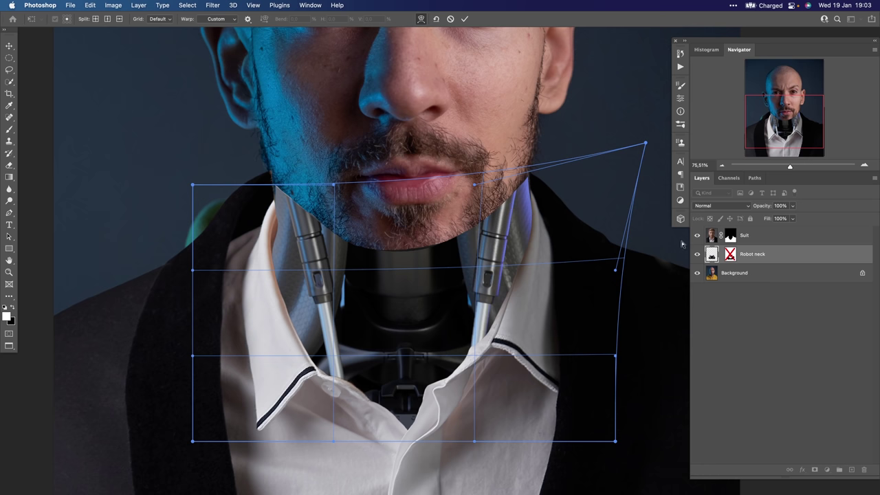
key(Return)
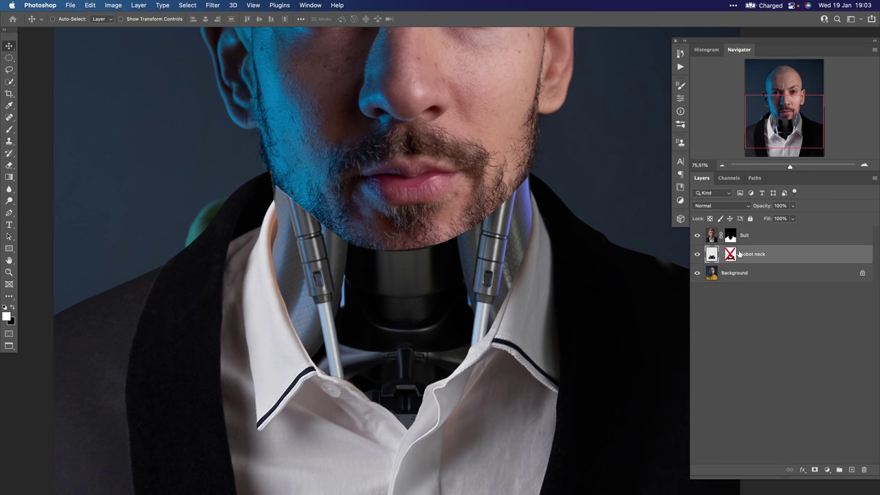
shift+click(732, 256)
Paint white on the Robot neck mask along the beard's right edge to reveal the neck beside the jaw and under the chin
super+click(551, 205)
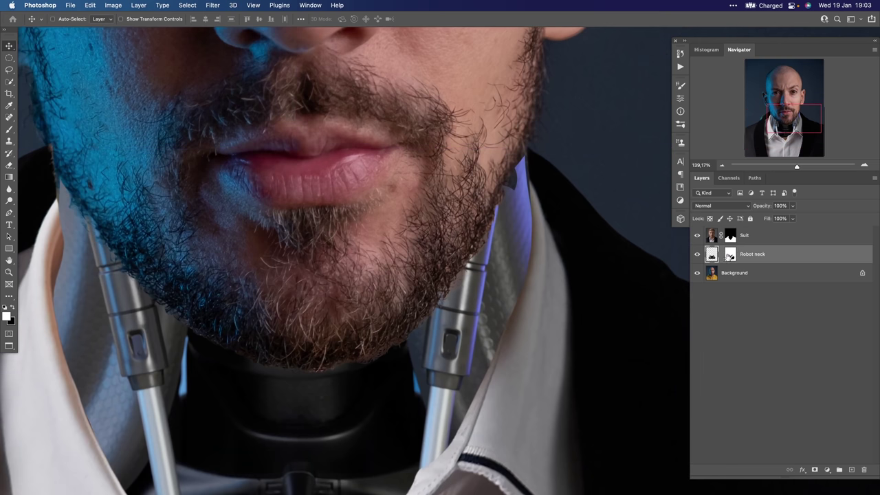
click(730, 255)
key(b)
drag(511, 196, 513, 177)
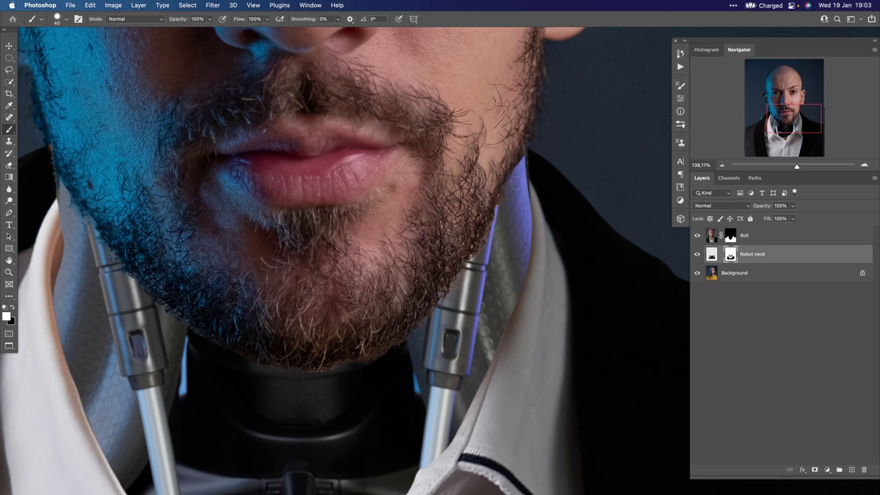
mouse_move(501, 236)
mouse_down()
mouse_move(467, 235)
mouse_move(502, 236)
mouse_move(488, 236)
mouse_up()
drag(411, 335, 434, 339)
scroll(435, 339, down, 5)
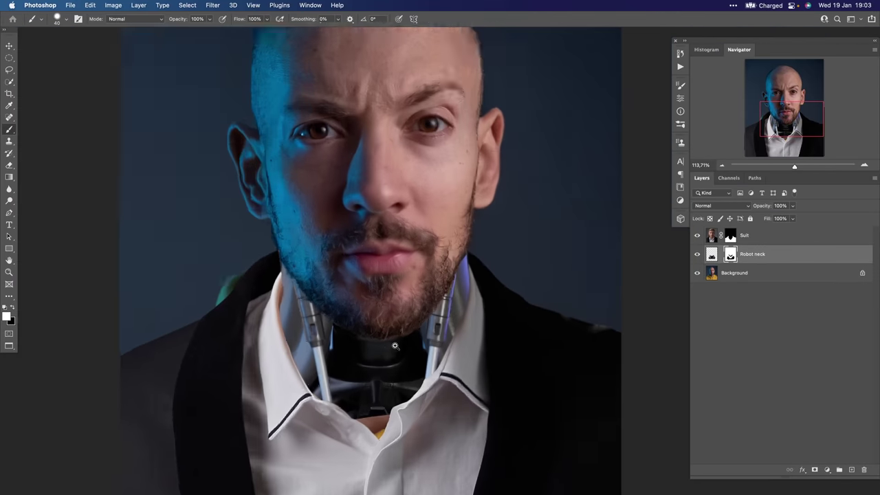
drag(321, 296, 346, 286)
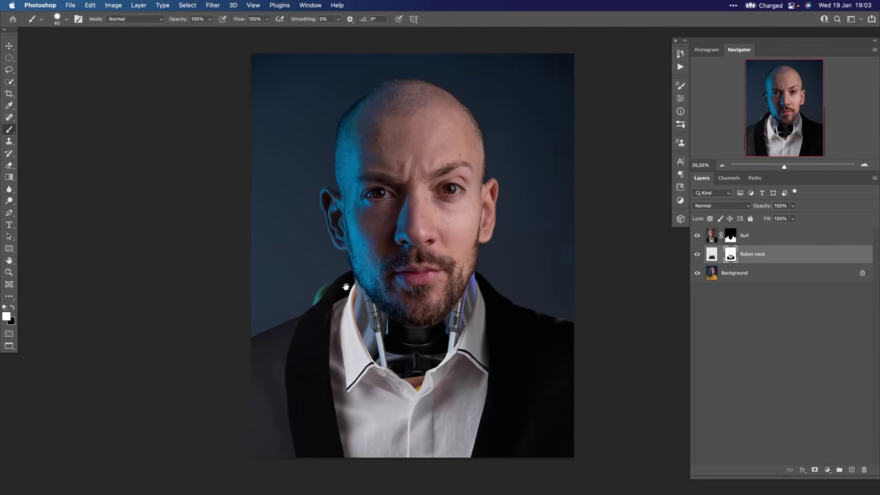
Add an empty layer directly above the Background and name it "Hood"
click(782, 281)
click(852, 470)
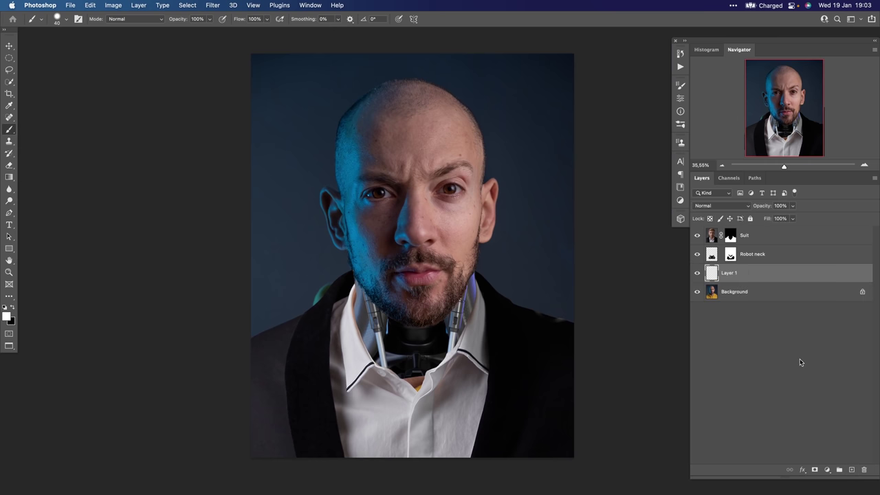
text(Hood)
key(Return)
Enlarge the brush to 700 px and choose the Soft Round Pressure Opacity preset with 0% hardness
key(])
key(])
key(])
key(])
key(])
key(])
key(])
key(])
key(])
key(])
key(])
key(])
key(])
key(])
key(])
key(])
key(])
key(])
key(])
key(])
right_click(306, 275)
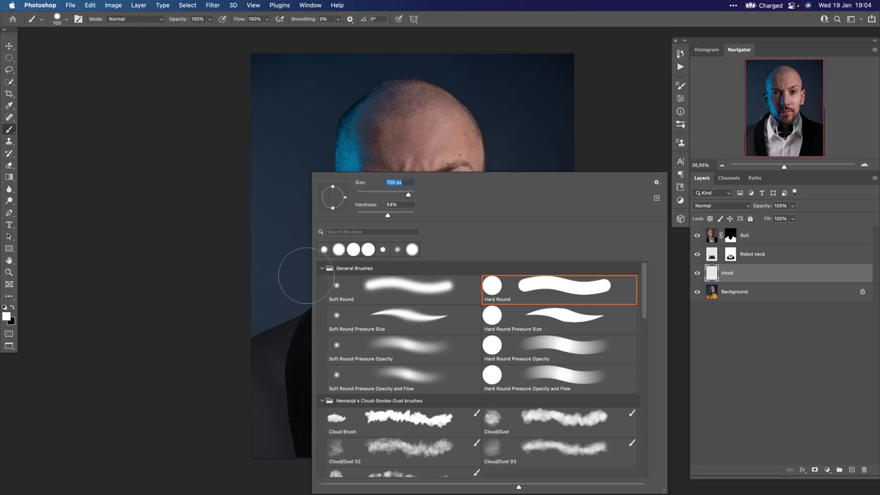
click(399, 286)
click(380, 344)
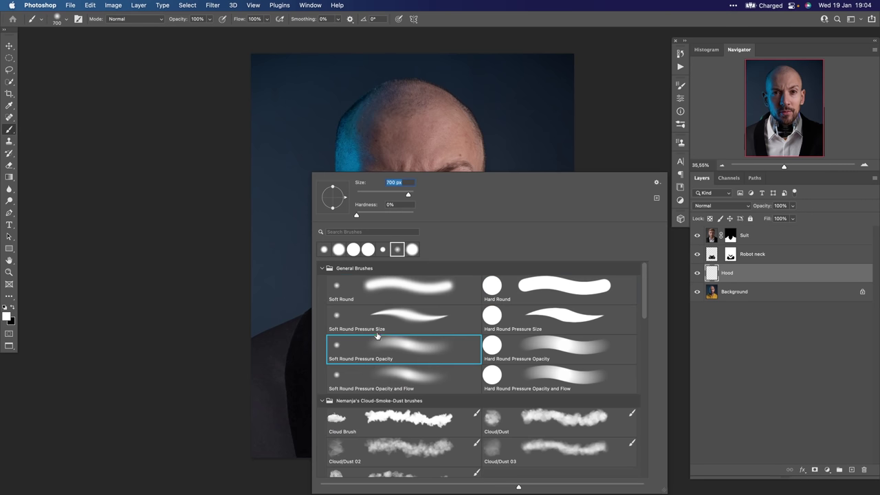
click(278, 273)
Sample the dark blue backdrop colour and paint over the green hood showing above the suit's left shoulder on the Hood layer
alt+click(300, 278)
mouse_move(321, 291)
mouse_down()
mouse_move(334, 292)
mouse_move(333, 316)
mouse_move(410, 316)
mouse_up()
scroll(520, 339, up, 3)
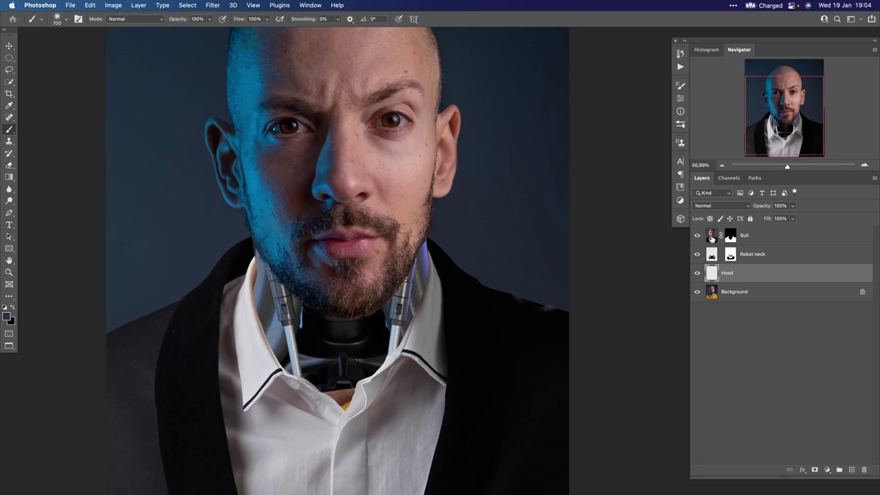
Flip the Suit layer horizontally and shift it sideways to about X 2513.5 px
click(712, 238)
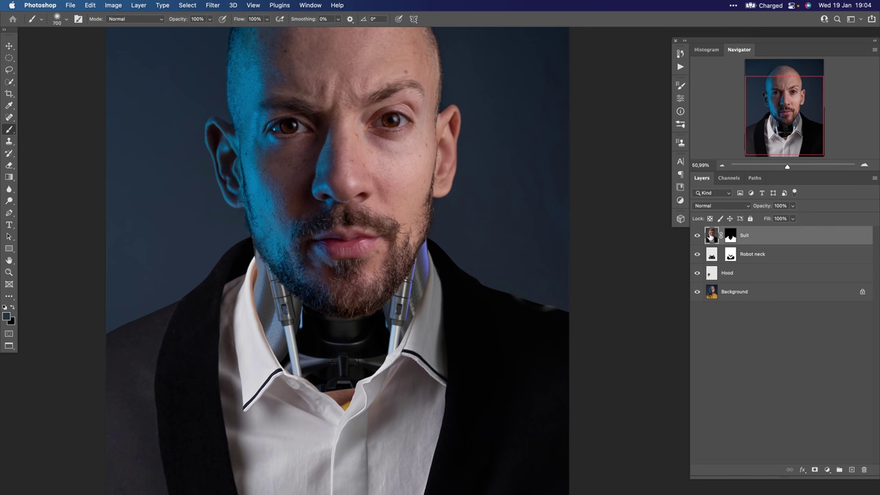
key(ctrl+t)
right_click(419, 267)
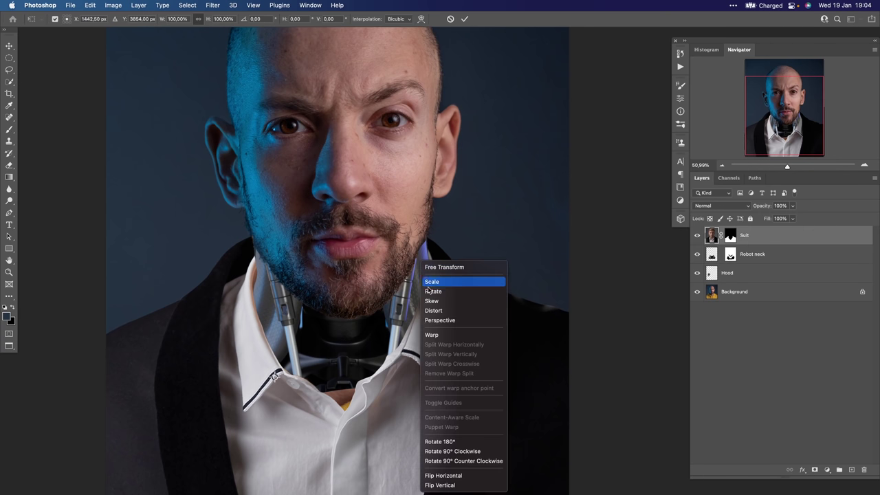
click(466, 473)
drag(478, 398, 456, 386)
scroll(422, 366, up, 2)
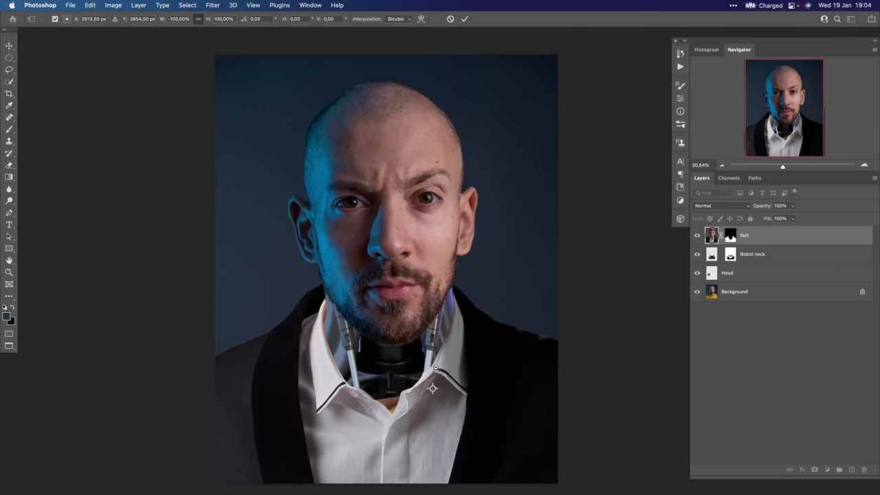
scroll(433, 361, down, 2)
scroll(446, 357, up, 3)
scroll(447, 357, down, 1)
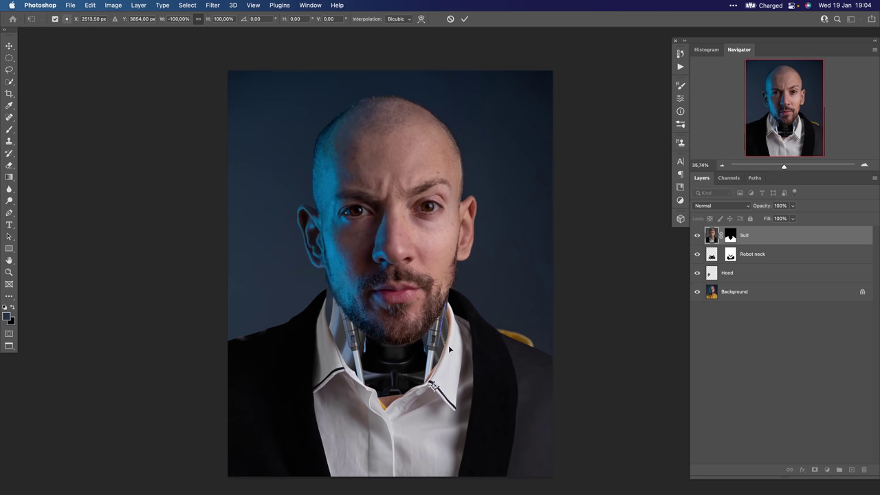
Reposition the flipped Suit layer at about X 2593 px, Y 3872 px and apply its layer mask
drag(469, 351, 475, 351)
scroll(482, 352, down, 4)
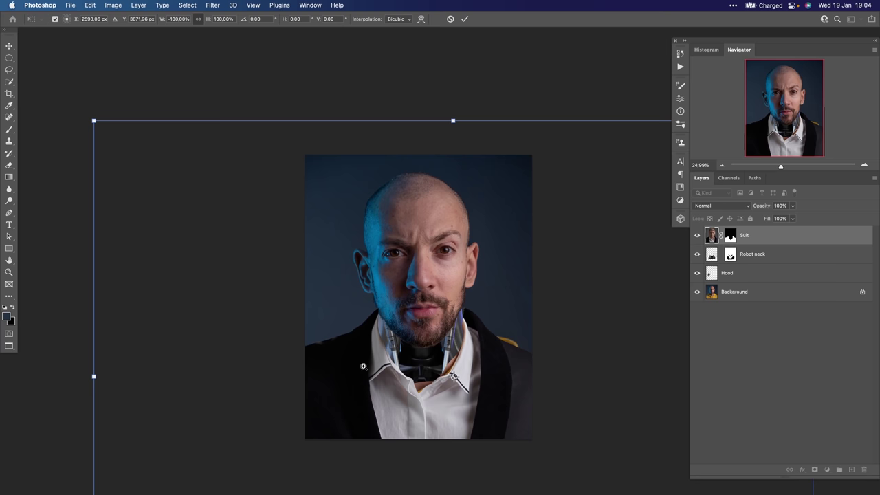
scroll(475, 330, up, 3)
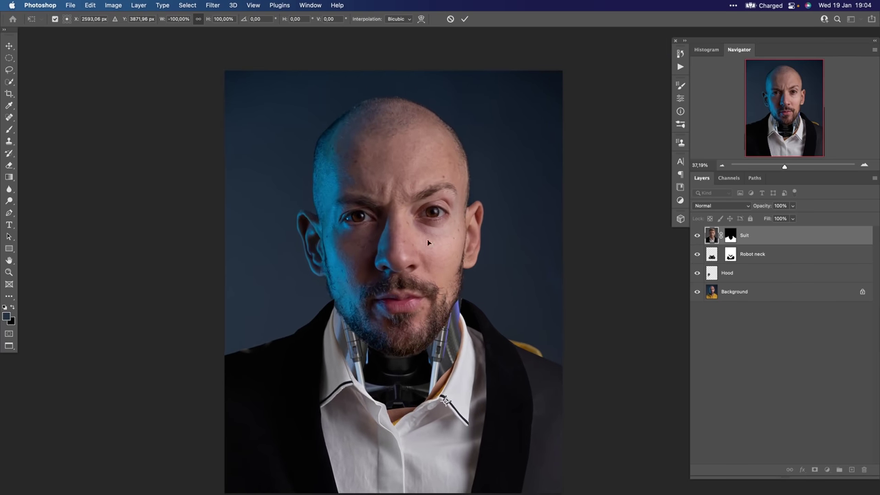
scroll(483, 344, up, 3)
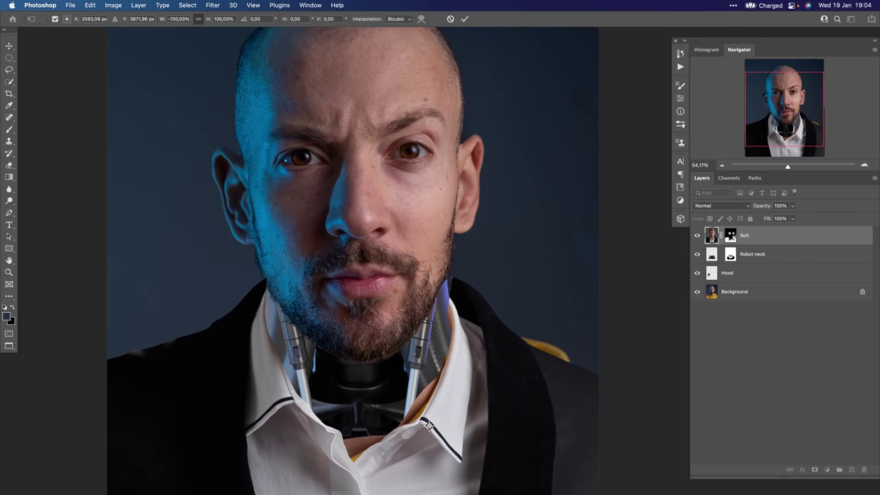
key(Return)
right_click(730, 237)
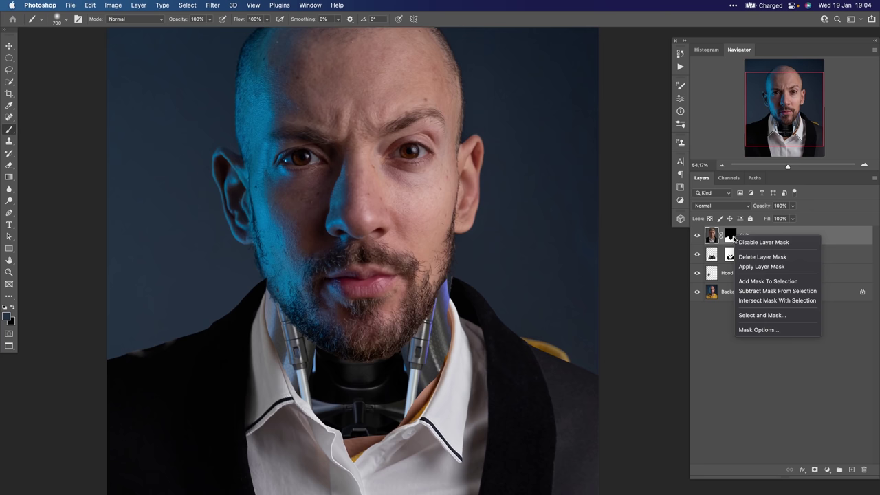
click(750, 272)
Warp the Suit layer, pulling the warp grid around both sides of the collar inward toward the neck
key(super+t)
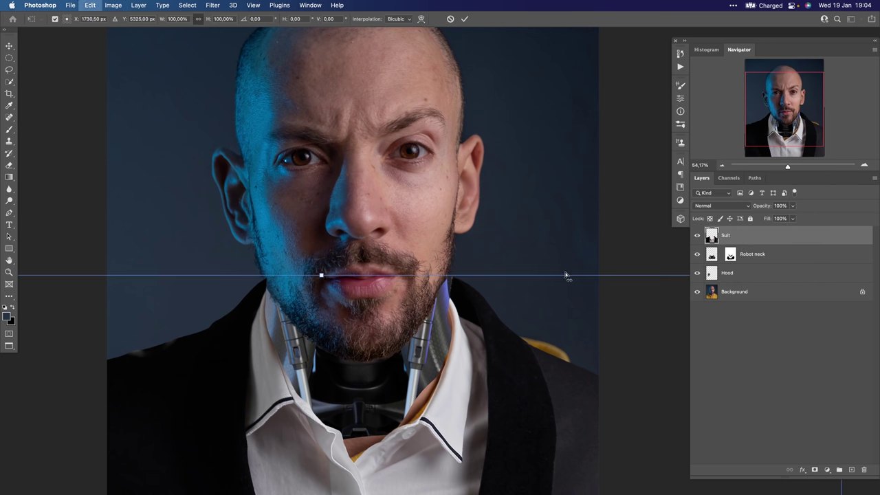
right_click(521, 303)
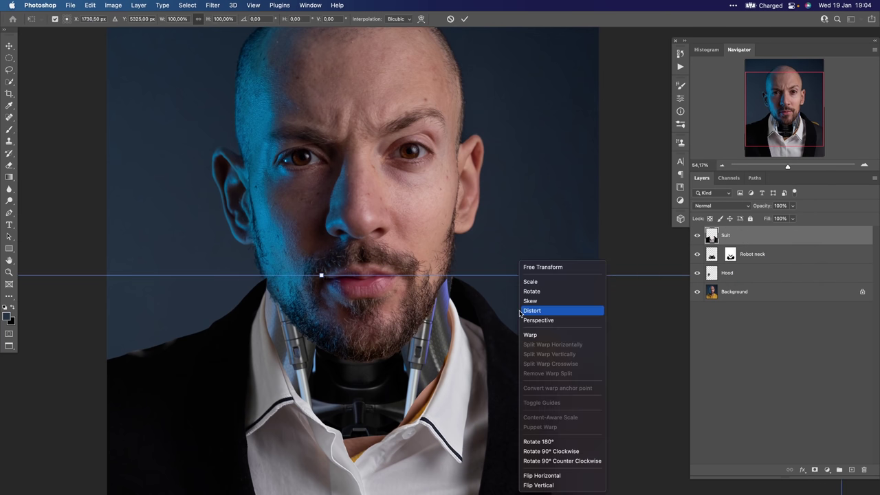
click(547, 336)
drag(555, 294, 532, 295)
drag(513, 267, 470, 246)
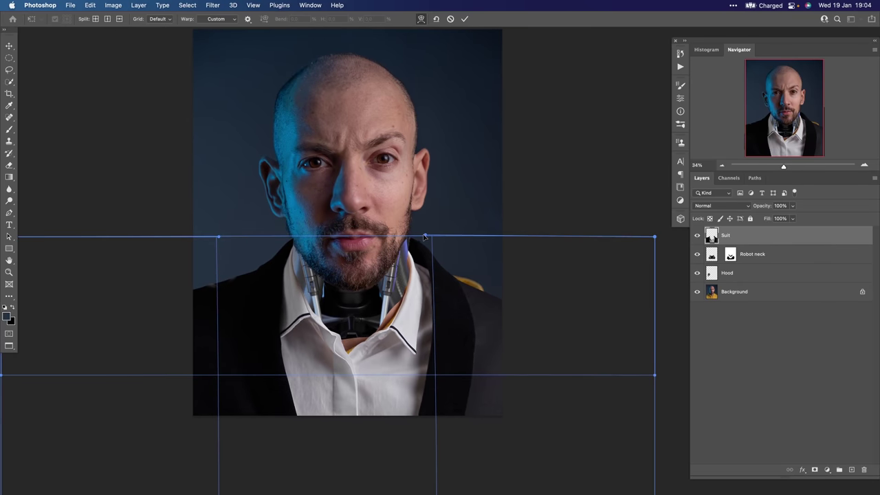
scroll(426, 265, up, 3)
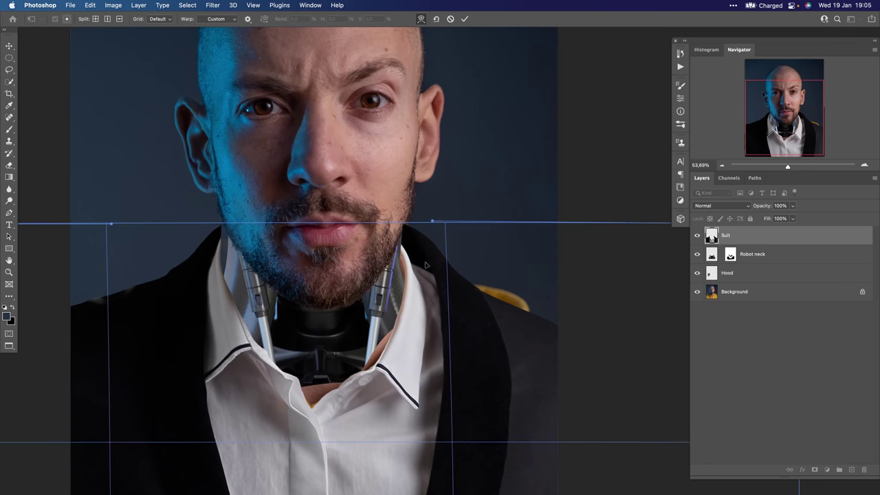
drag(424, 245, 421, 243)
drag(77, 240, 97, 240)
Pull both upper outer corners of the Suit layer's warp grid inward and commit the warp
scroll(605, 262, down, 5)
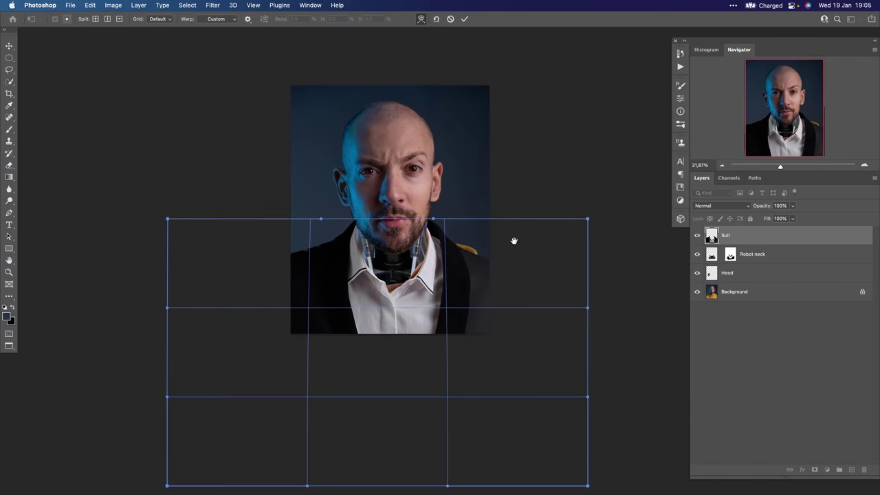
drag(588, 220, 574, 220)
drag(165, 221, 173, 219)
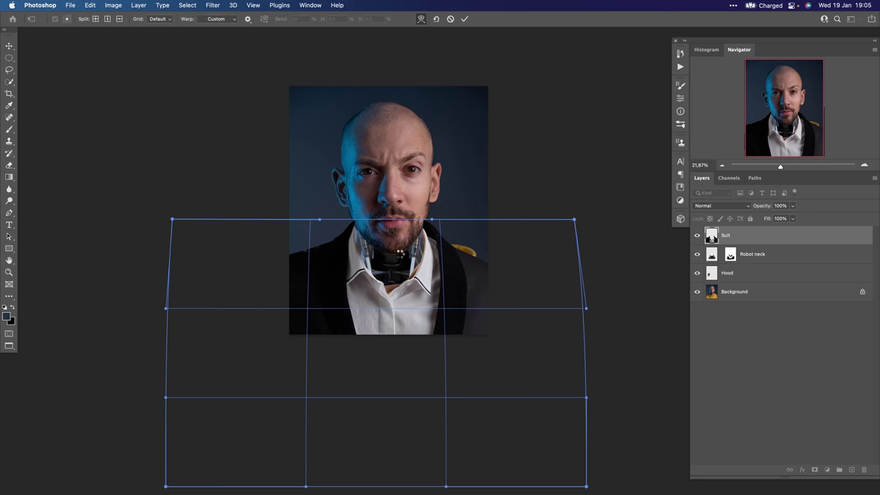
drag(402, 233, 477, 243)
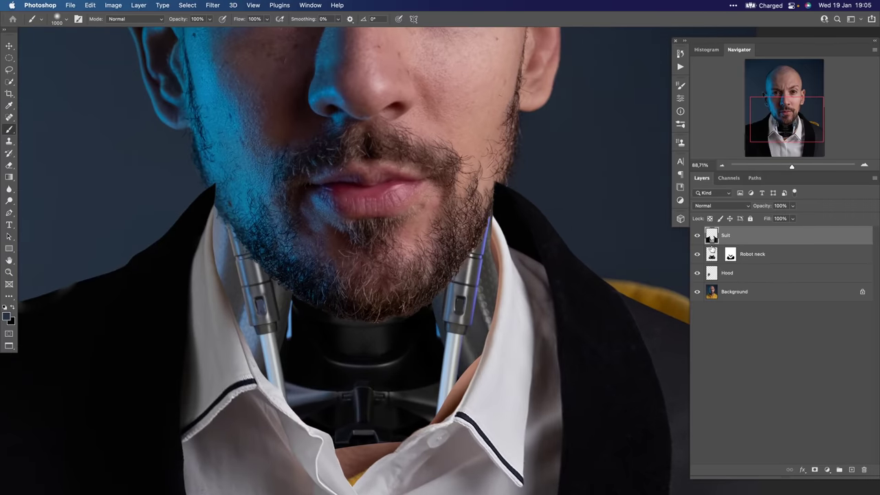
Add a blank layer mask to the Suit layer and reduce the brush to 125 px
click(815, 471)
key(bracketleft)
key(bracketleft)
key(bracketleft)
key(bracketleft)
key(bracketleft)
key(bracketleft)
key(bracketleft)
key(bracketleft)
key(bracketleft)
key(bracketleft)
key(bracketleft)
key(bracketleft)
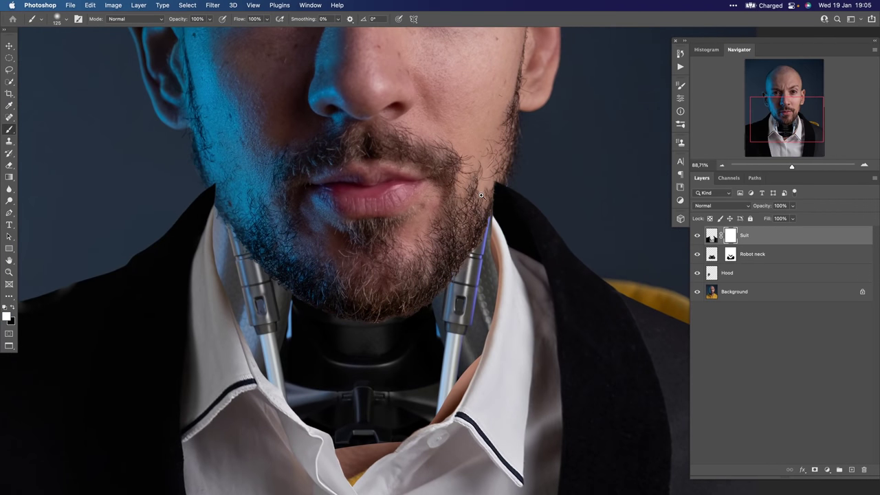
Retouch the Suit mask along the jaw within a selection loaded from the Robot neck mask, reducing the brush to 70 px
scroll(482, 195, up, 3)
super+click(731, 255)
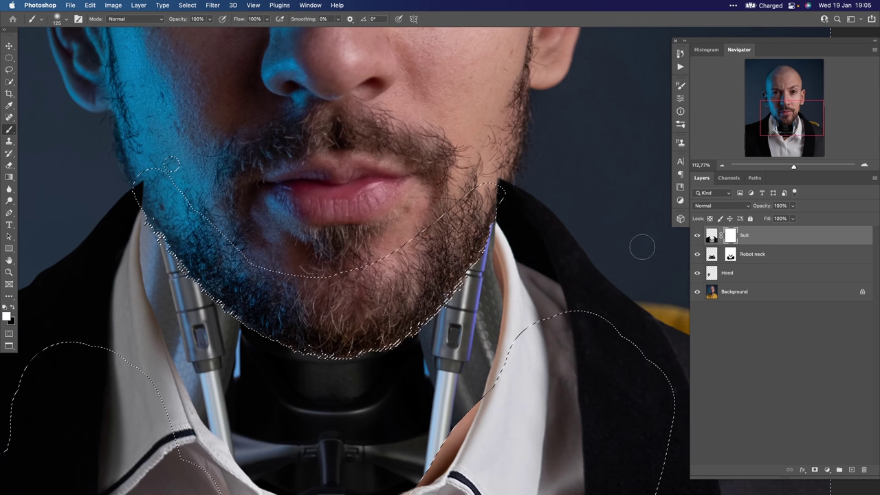
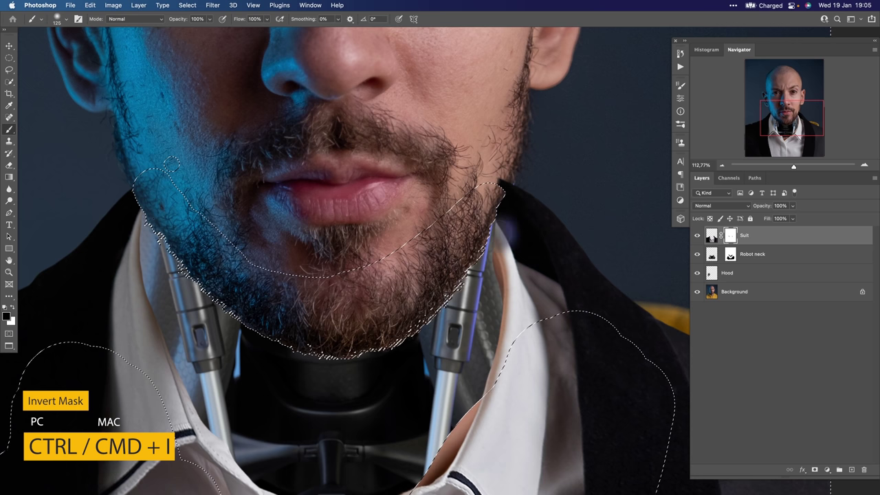
key(bracketleft)
key(bracketleft)
key(bracketleft)
key(bracketleft)
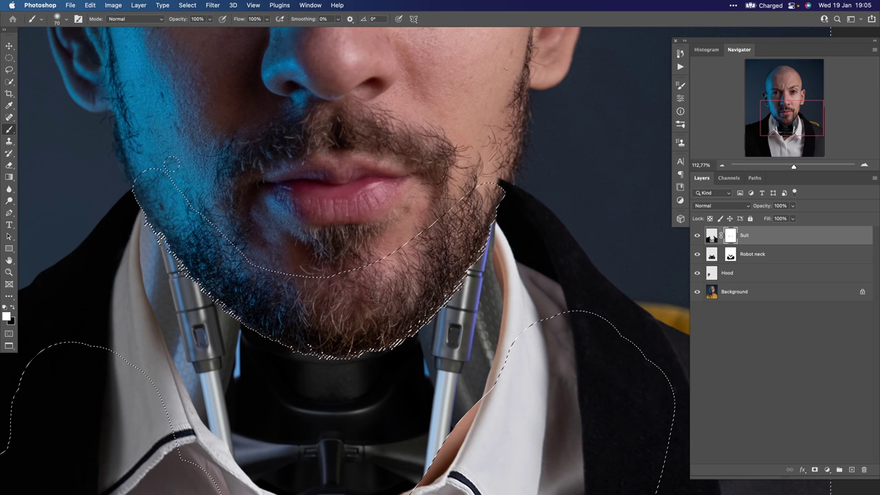
key(super+d)
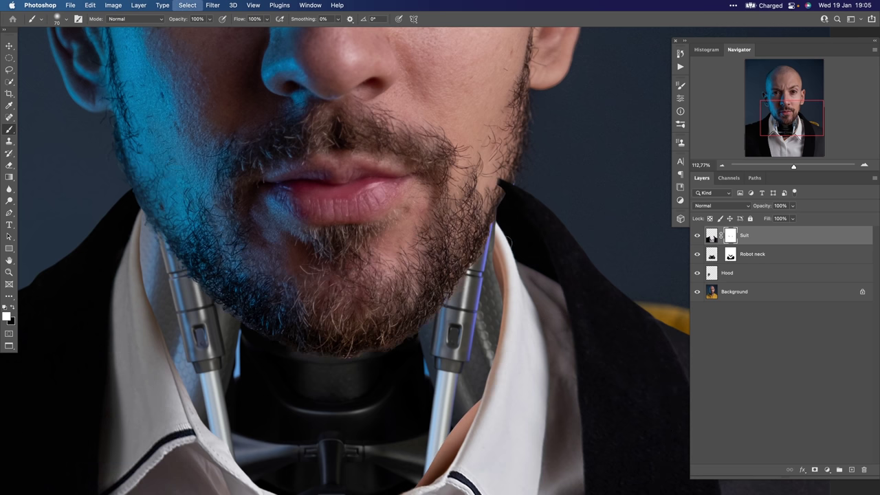
Harden the 70 px brush and paint black on the Suit mask to clean the lapel tip beside the jaw
mouse_move(515, 291)
mouse_down()
mouse_move(498, 294)
mouse_move(511, 291)
mouse_up()
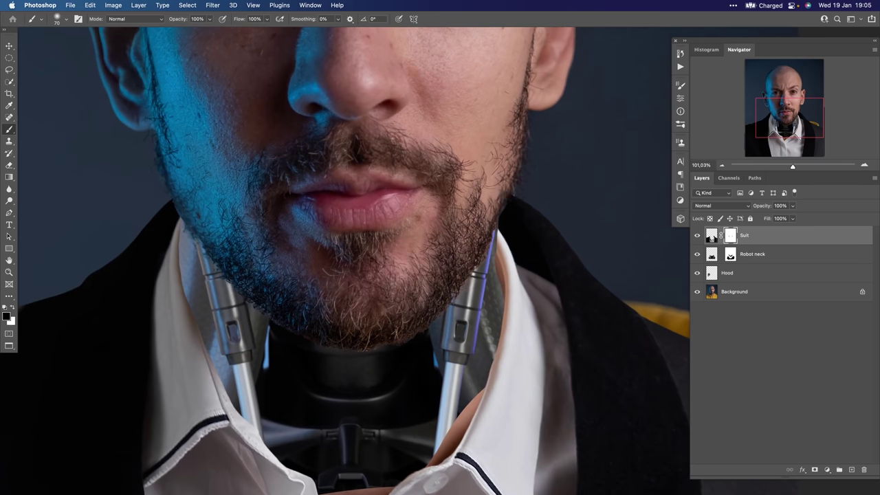
right_click(505, 195)
click(728, 287)
click(590, 215)
key(Return)
drag(501, 240, 512, 243)
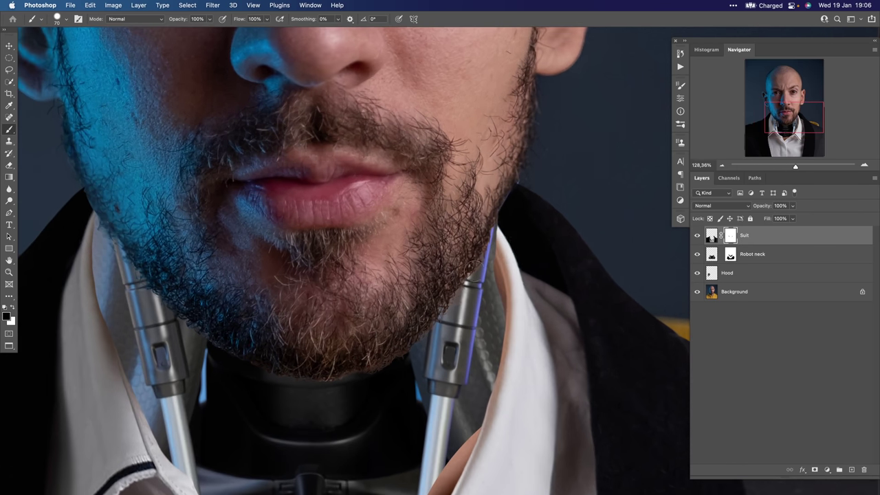
Open the Liquify filter on the Suit layer's image and show all layers as the backdrop
scroll(496, 235, down, 5)
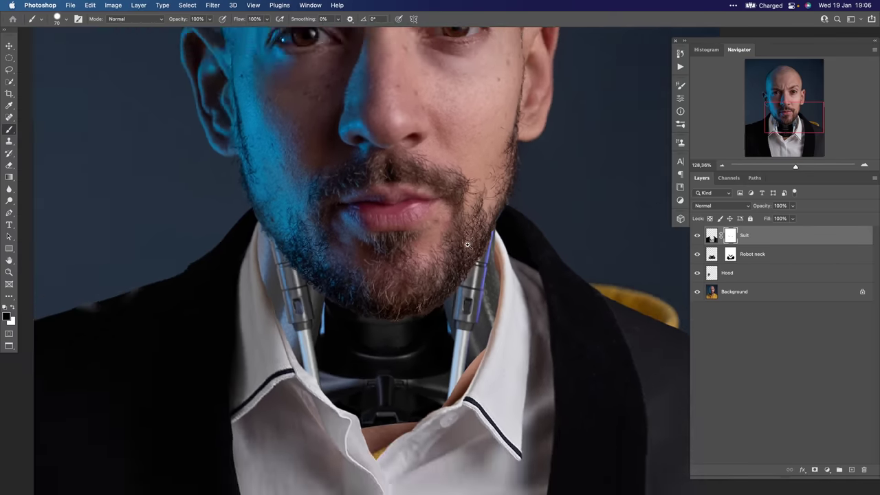
click(710, 235)
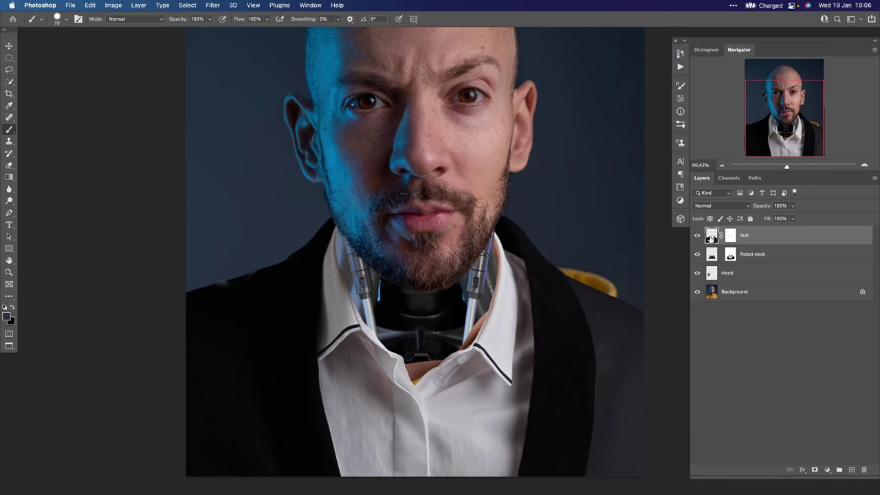
click(213, 6)
click(233, 89)
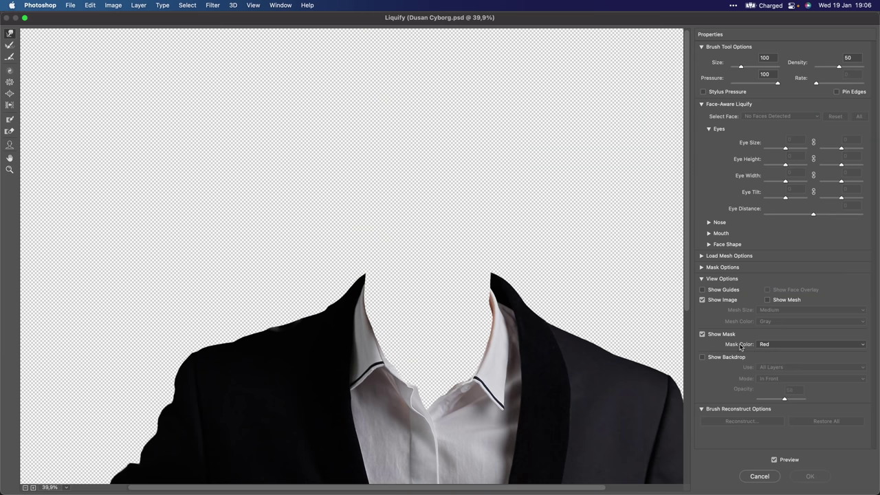
click(726, 357)
super+click(477, 301)
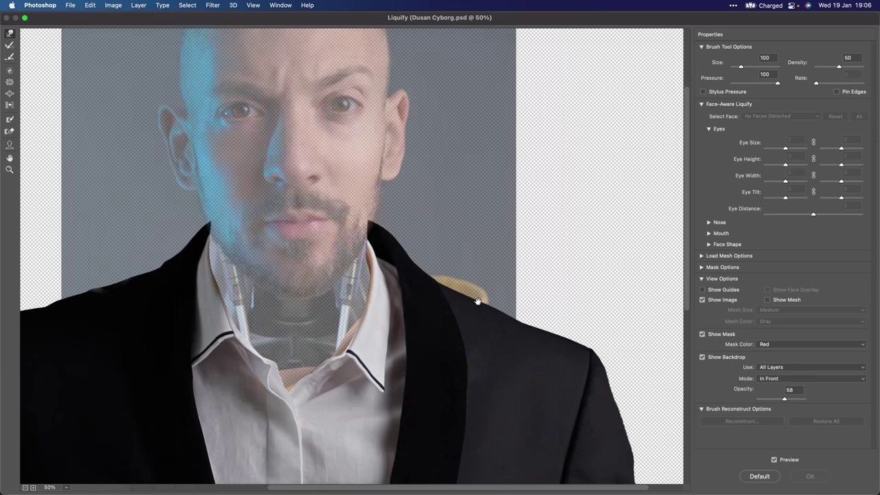
scroll(372, 261, up, 1)
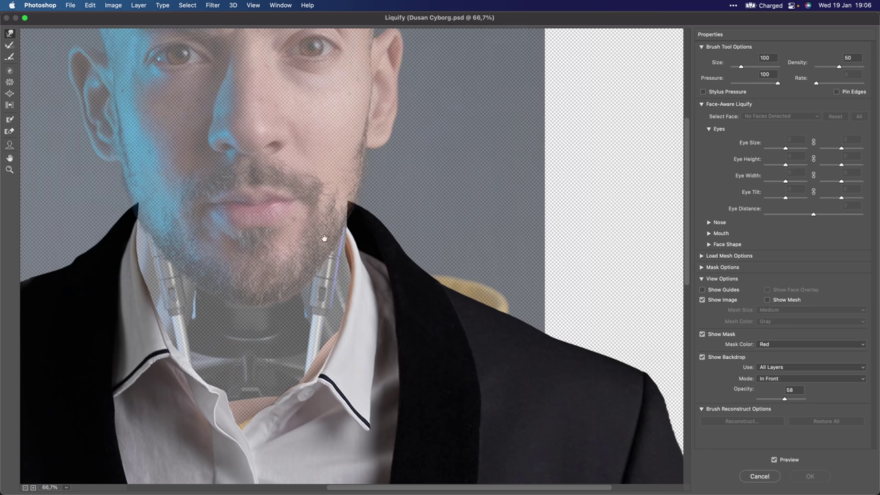
Enlarge the Liquify brush, push the collar beside the unlit side of the jaw inward toward the neck, and apply the filter
key(])
key(])
key(])
key(])
key(])
key(])
key(])
key(])
key(])
key(])
key(])
drag(342, 235, 338, 236)
key(bracketleft)
key(bracketleft)
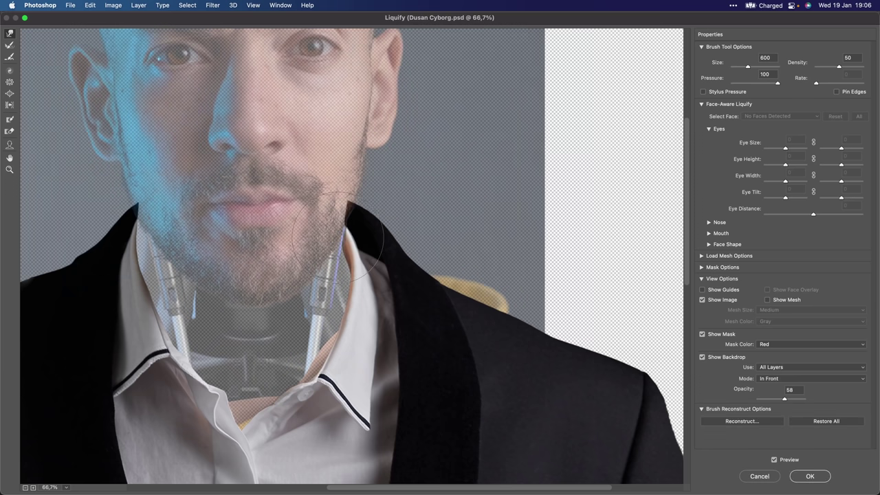
key(bracketleft)
key(bracketleft)
click(802, 476)
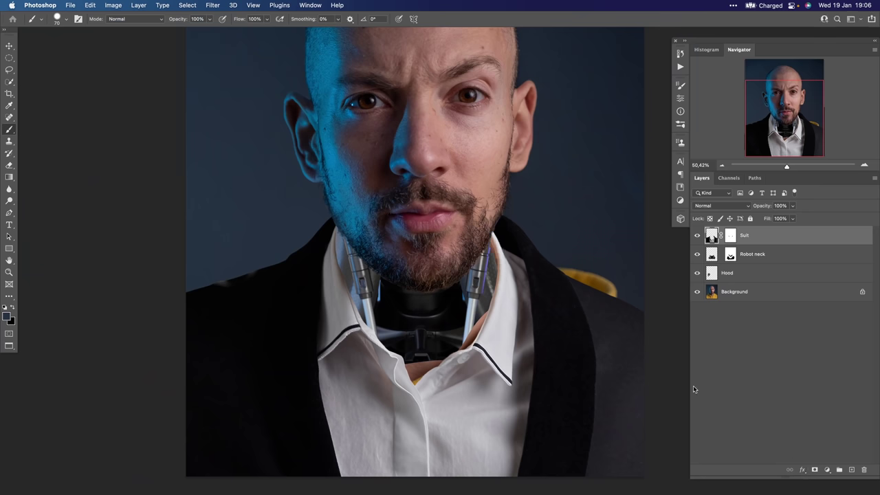
Refine the Suit mask with the 70 px brush where the collar and lapel meet the beard
scroll(495, 234, up, 5)
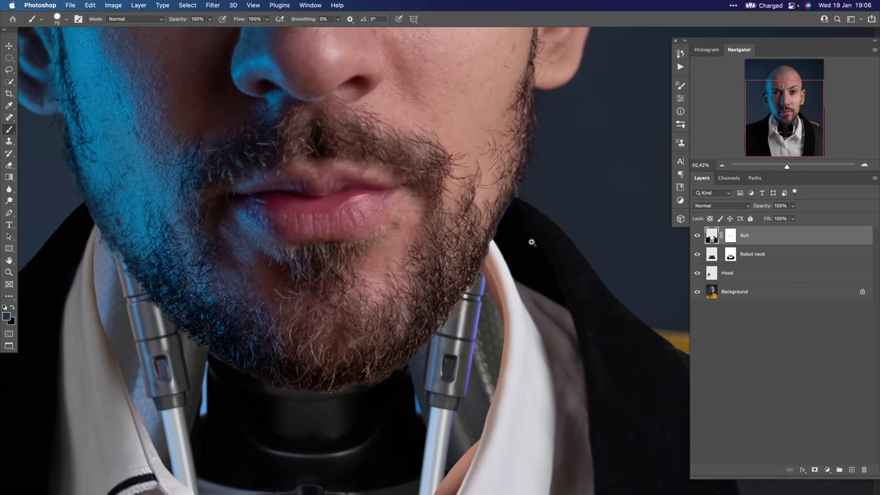
click(730, 236)
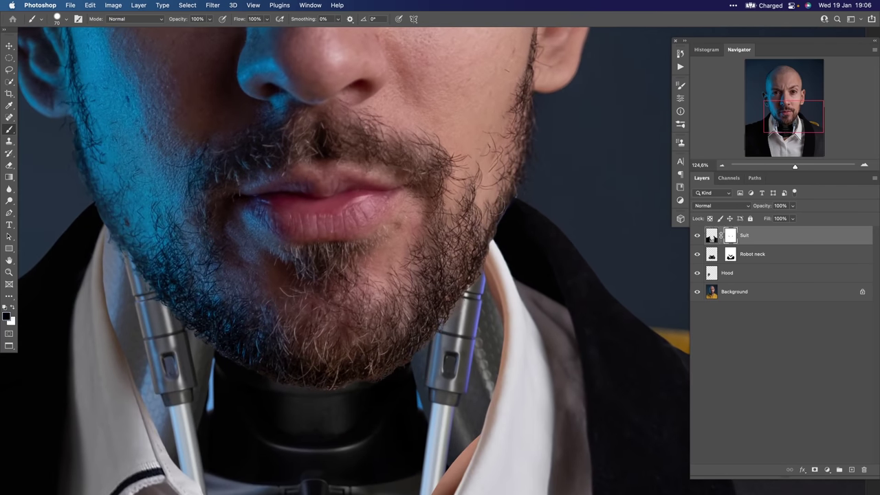
key(x)
right_click(515, 212)
key(Return)
key(super+z)
key(super+d)
key(x)
super+drag(489, 241, 467, 289)
drag(296, 259, 279, 216)
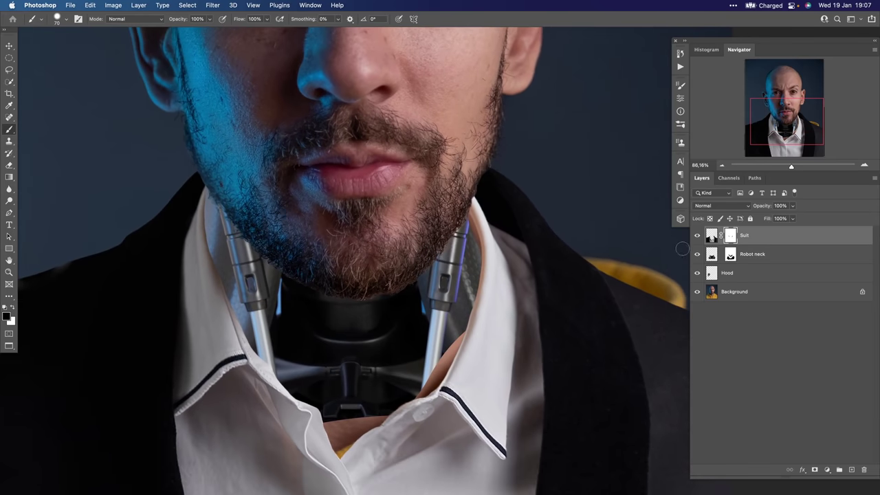
Disable and re-enable the Robot neck layer's mask to check which neck parts it hides
click(712, 256)
shift+click(730, 255)
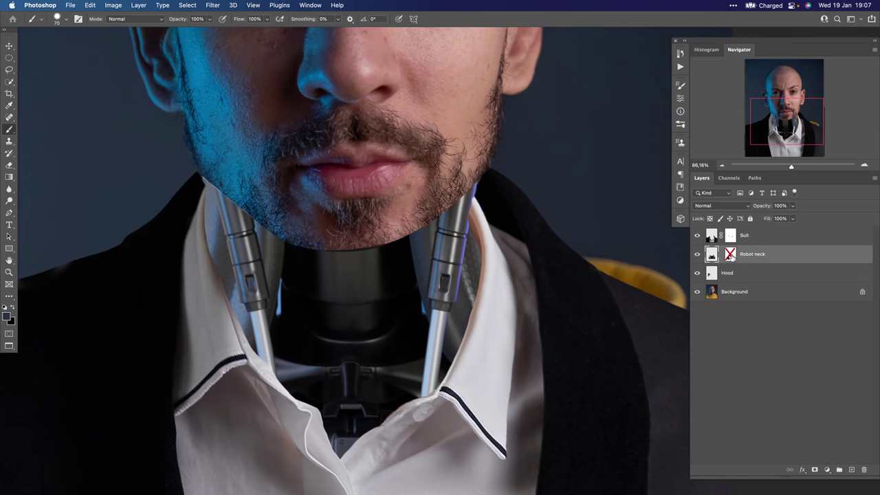
shift+click(730, 255)
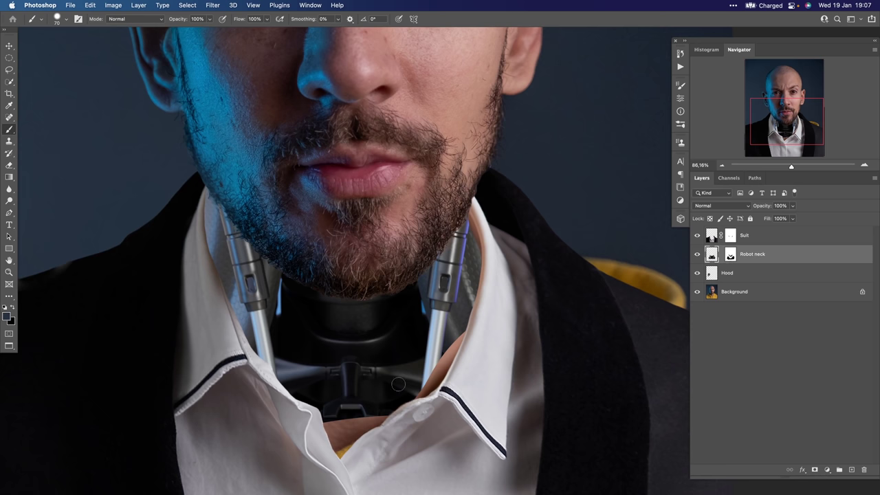
Paint white on the Robot neck mask to reveal the neck mechanism inside the shirt's open collar
click(729, 257)
key(d)
key(x)
mouse_move(340, 388)
mouse_down()
mouse_move(343, 341)
mouse_move(345, 359)
mouse_up()
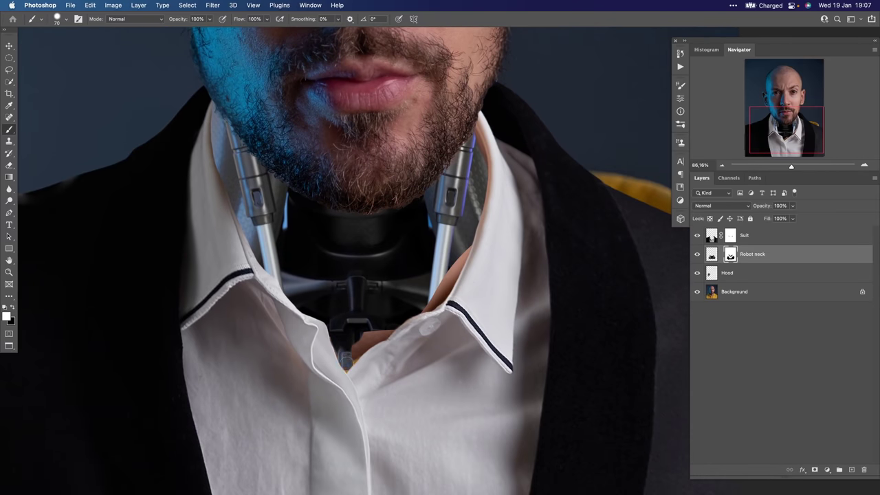
Load the Suit outline as an inverted selection and paint white at 80 px on the Robot neck mask over the skin inside the collar
scroll(347, 358, up, 5)
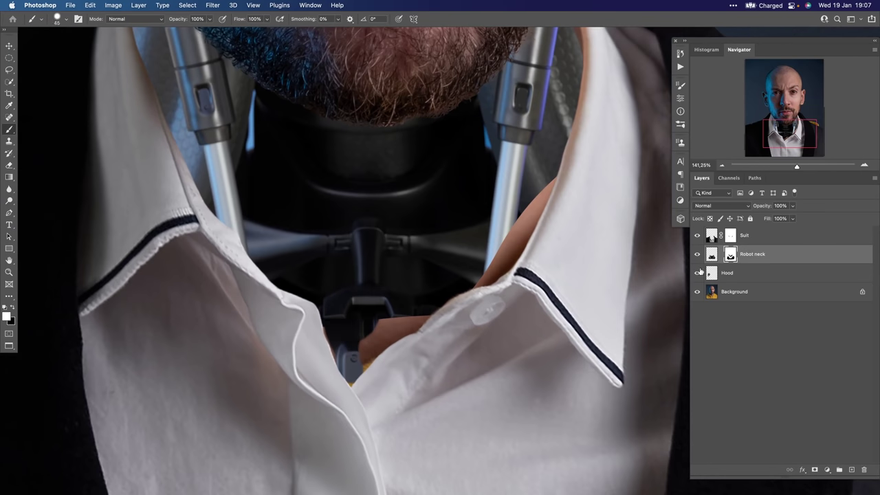
super+click(712, 238)
key(])
key(])
key(])
key(])
mouse_move(414, 321)
mouse_down()
mouse_move(377, 343)
mouse_move(363, 369)
mouse_move(380, 340)
mouse_up()
mouse_move(431, 305)
mouse_down()
mouse_move(352, 362)
mouse_move(326, 320)
mouse_move(351, 378)
mouse_up()
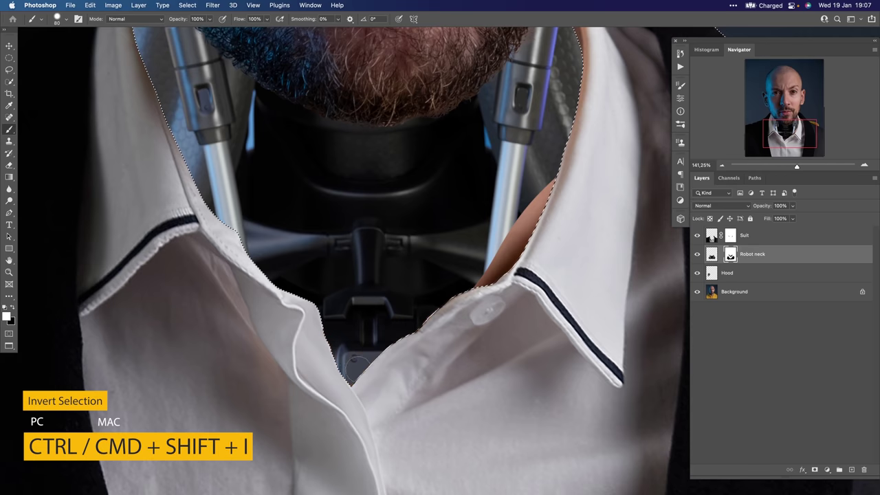
mouse_move(474, 282)
mouse_down()
mouse_move(530, 213)
mouse_move(526, 234)
mouse_up()
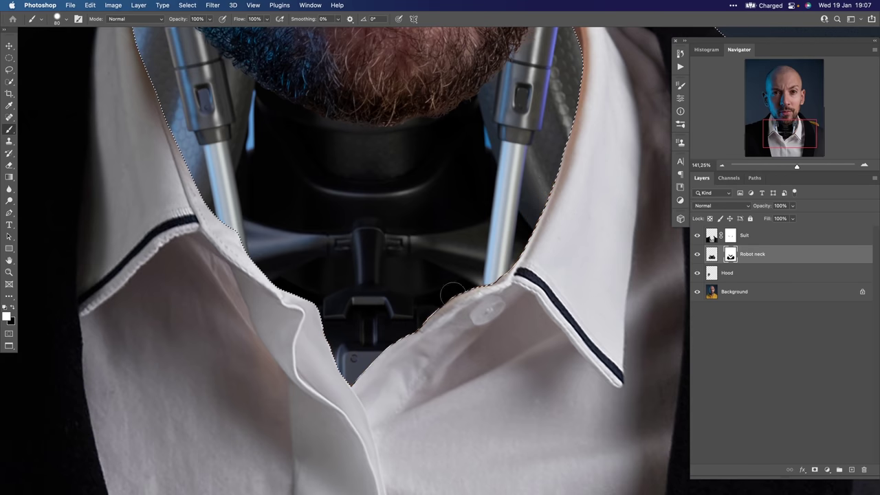
scroll(520, 229, up, 5)
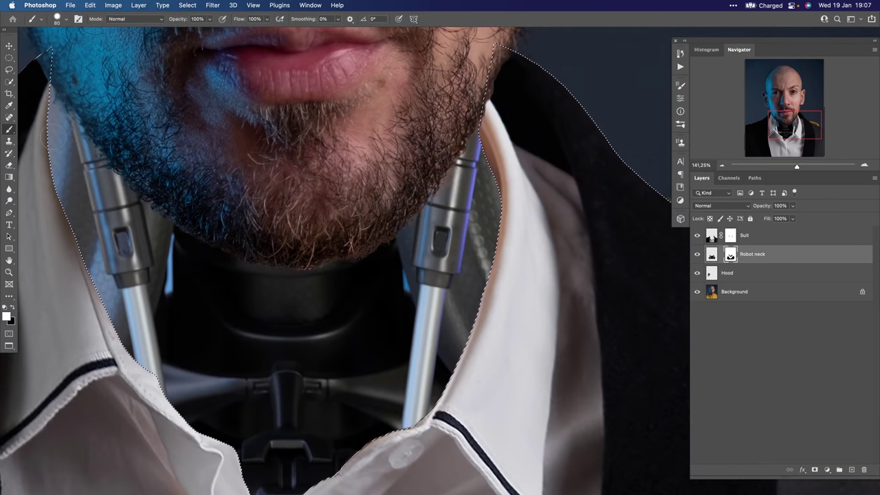
Paint the last white strokes on the Robot neck mask at the bottom of the collar opening and deselect
drag(336, 352, 373, 310)
key(super+d)
scroll(407, 276, down, 10)
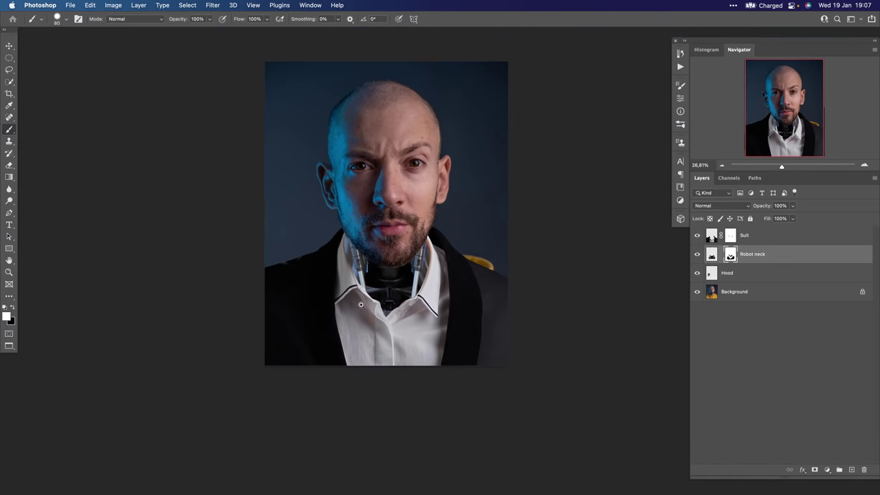
Cover the yellow hood behind the shoulder on the Hood layer with sampled background colour, using a soft 1000 px brush
scroll(420, 283, up, 2)
click(698, 274)
click(698, 274)
click(712, 273)
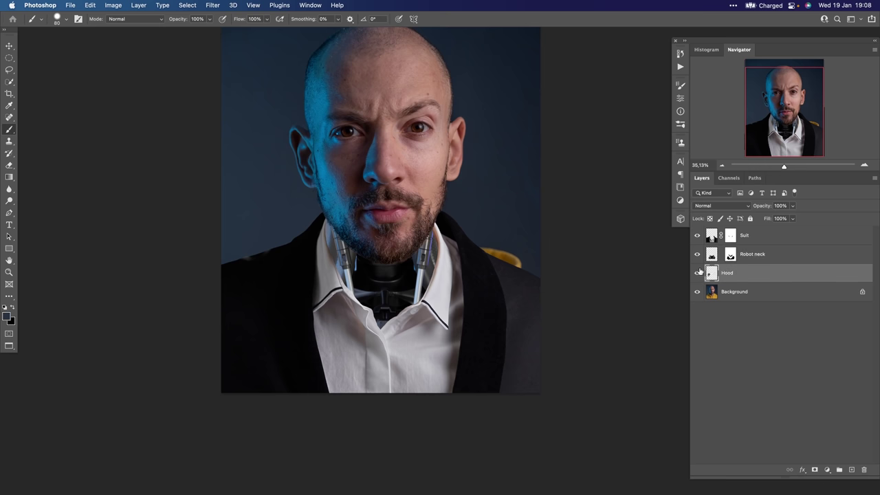
alt+click(498, 234)
right_click(502, 253)
text(1000)
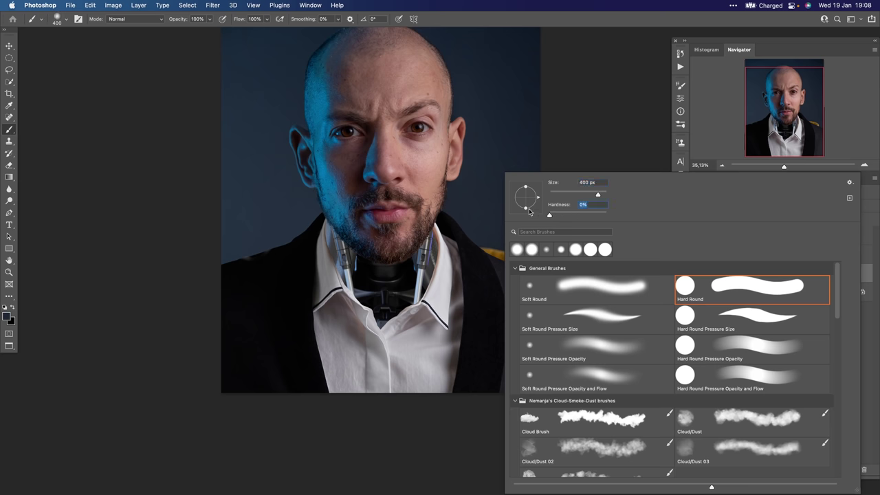
key(Return)
mouse_move(499, 257)
mouse_down()
mouse_move(505, 281)
mouse_move(491, 269)
mouse_move(523, 300)
mouse_up()
key(super+z)
alt+click(508, 189)
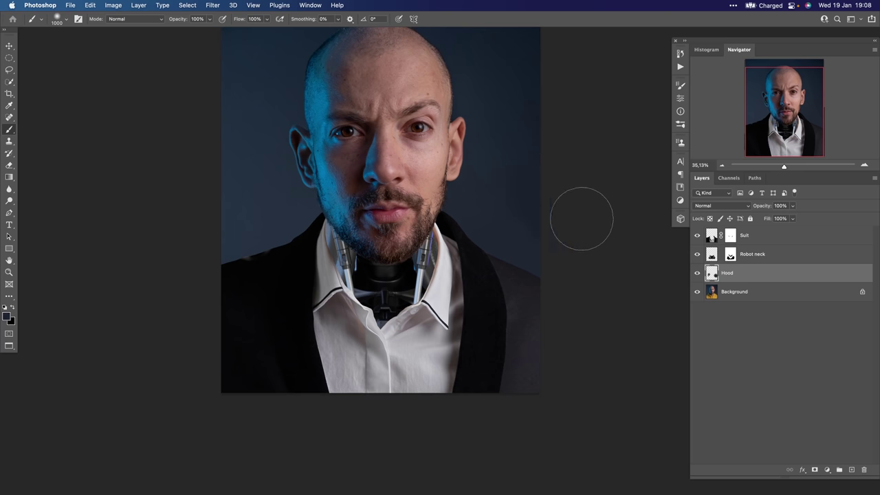
Examine the composite around the robotic neck, shirt collar and suit shoulders at several magnifications
alt+super+click(490, 257)
alt+super+click(486, 278)
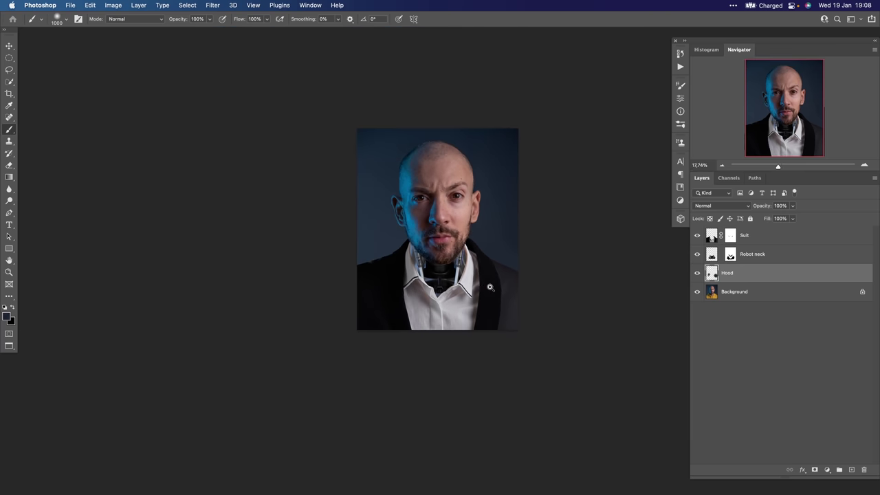
drag(465, 270, 445, 278)
scroll(433, 267, up, 3)
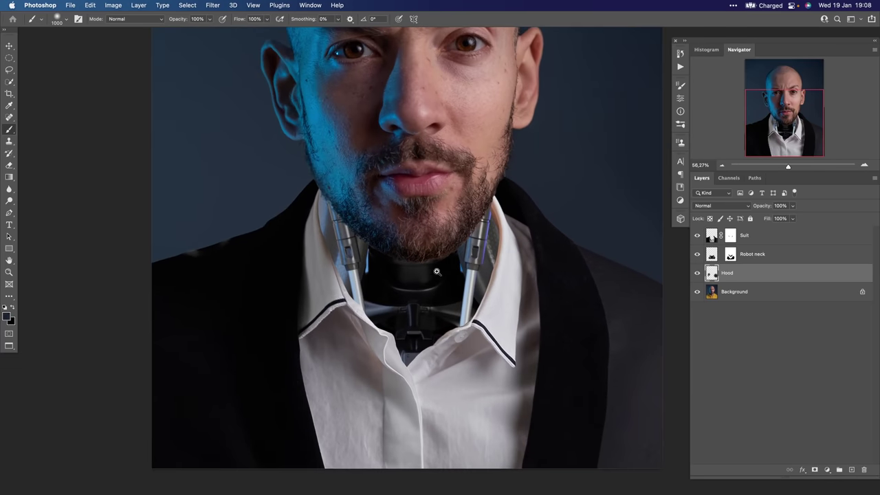
scroll(444, 283, down, 6)
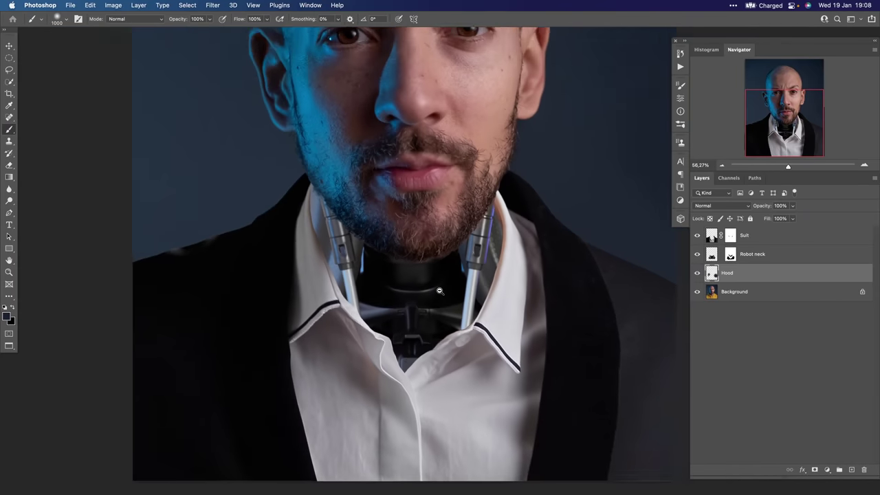
scroll(406, 289, down, 2)
scroll(385, 264, up, 5)
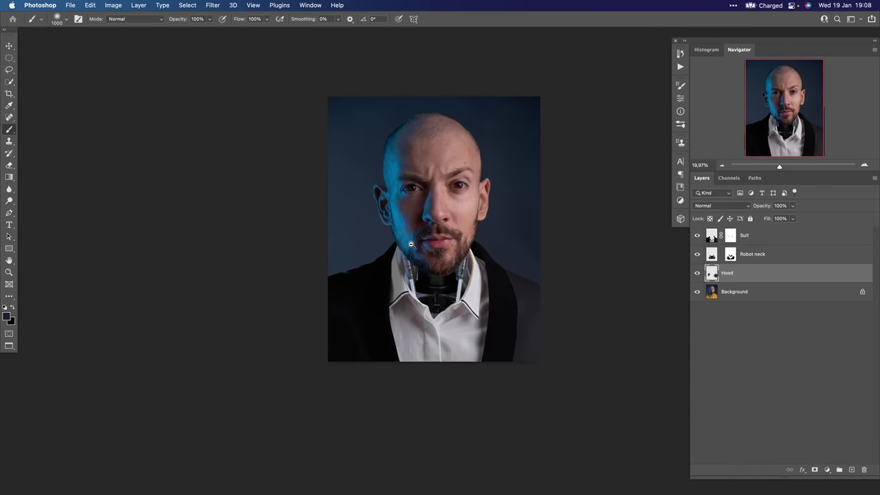
scroll(383, 267, up, 1)
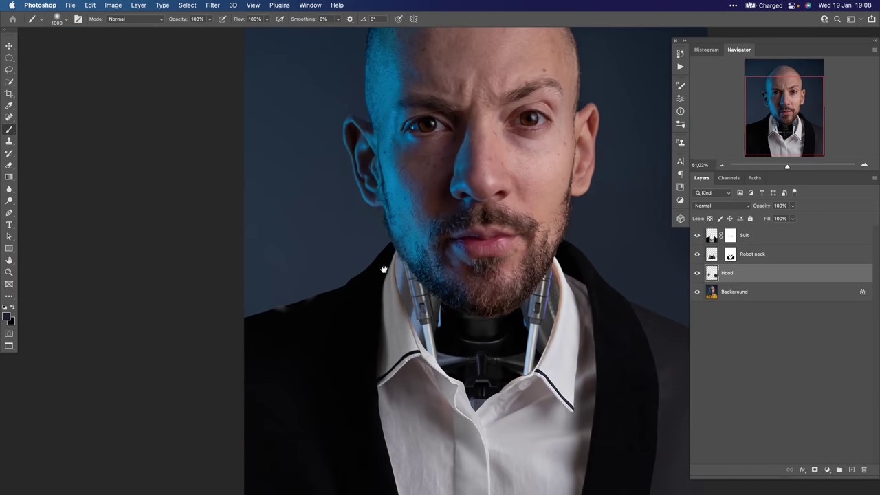
Create a new layer above Suit, clip it to the Suit layer and name it "Clean up"
click(712, 239)
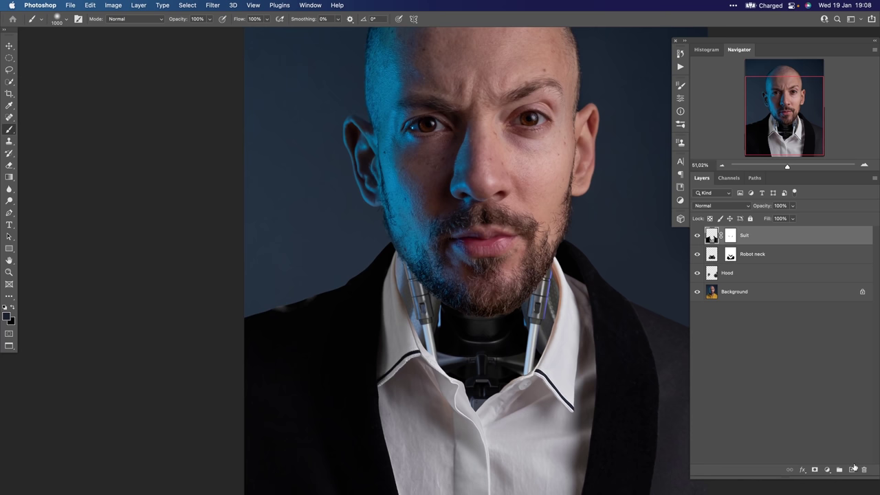
click(852, 469)
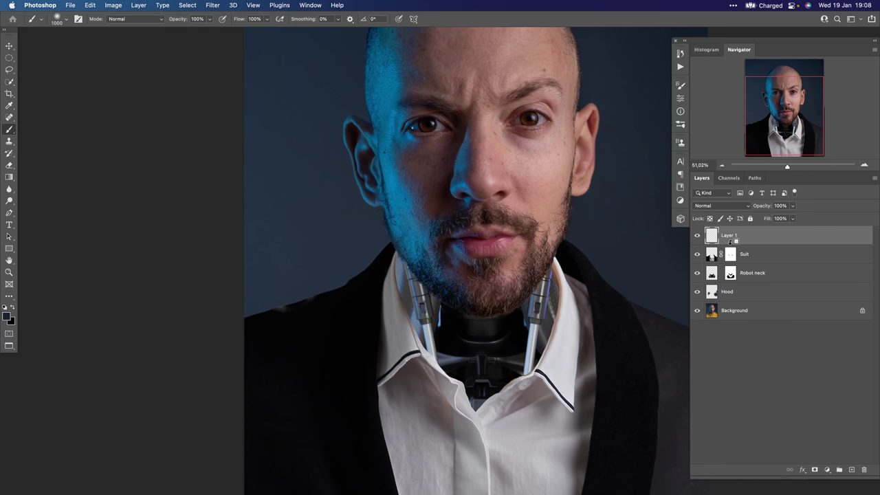
alt+click(730, 243)
double_click(737, 236)
text(Clean u)
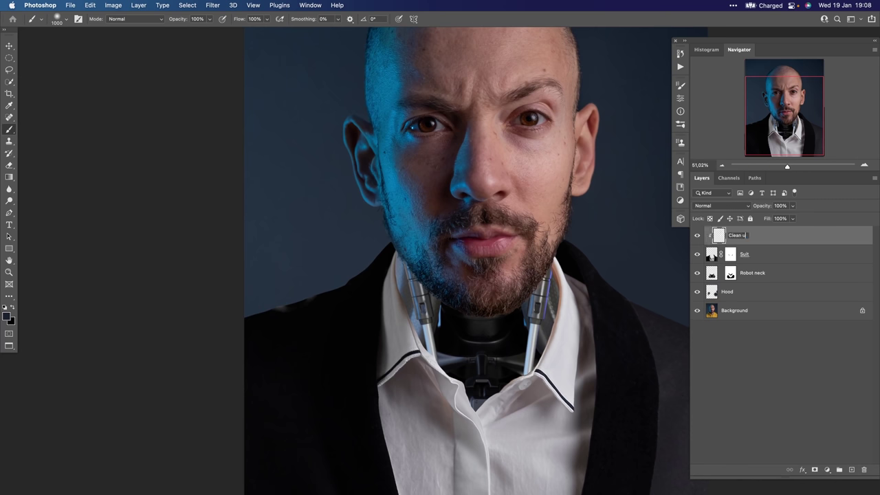
text(p)
key(Return)
Paint sampled suit black with a 300 px brush on the Clean up layer over the bright spots on the blue-lit shoulder
alt+click(308, 309)
key([)
key([)
key([)
key([)
key([)
key([)
key([)
drag(310, 296, 252, 314)
drag(366, 314, 339, 334)
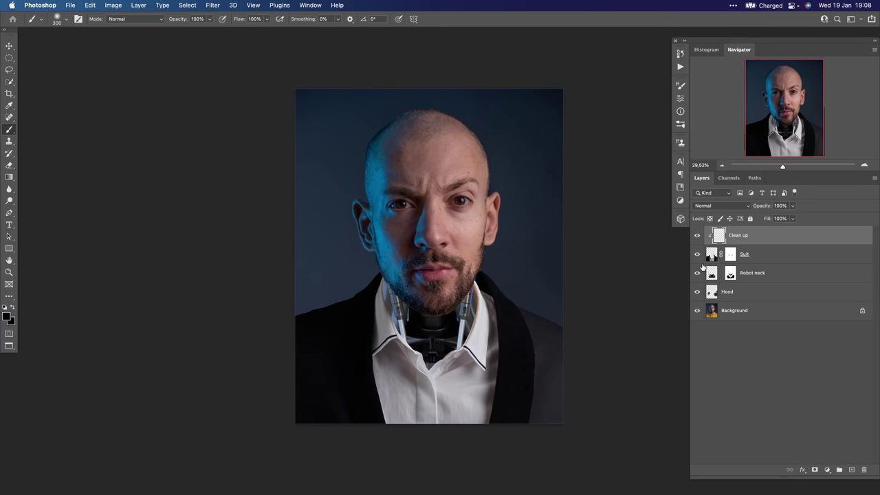
drag(481, 271, 461, 276)
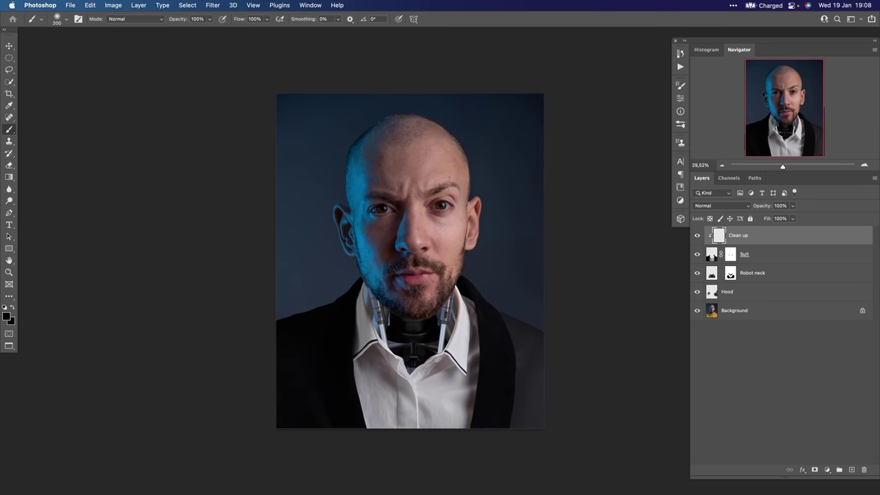
Copy the mechanical eye from its own document into the portrait as a top layer named "Eye"
key(super+grave)
key(ctrl+Tab)
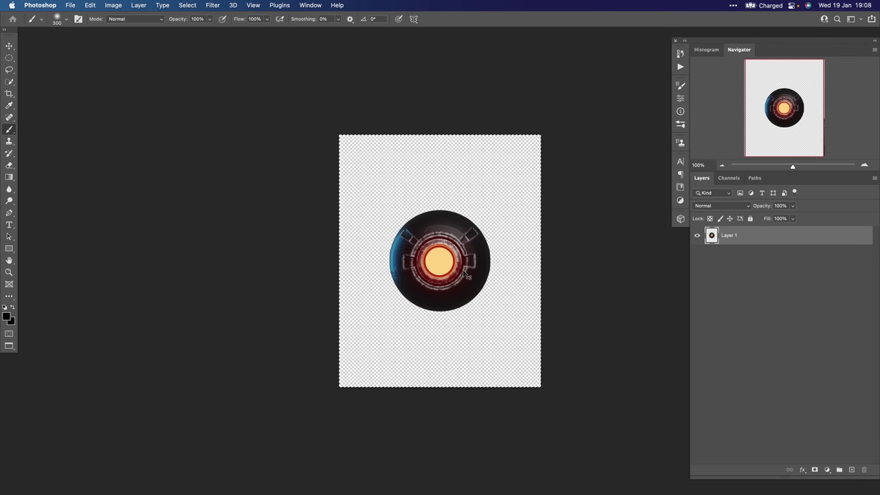
key(ctrl+Tab)
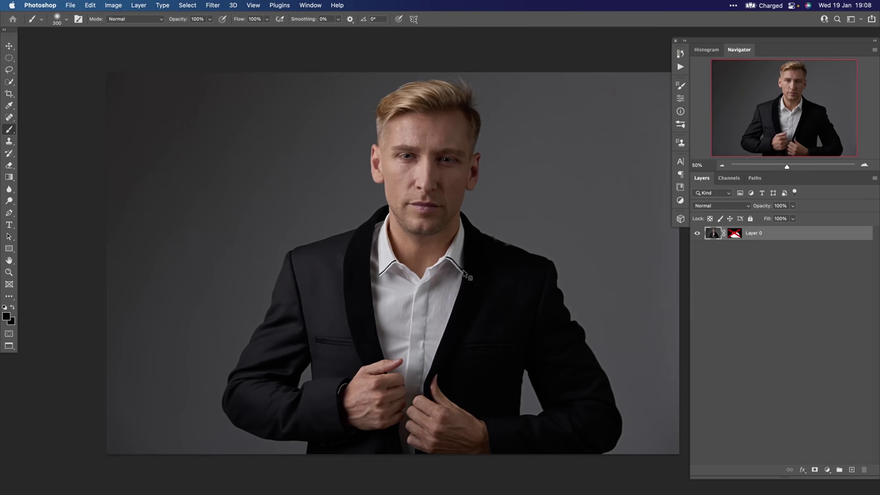
key(ctrl+Tab)
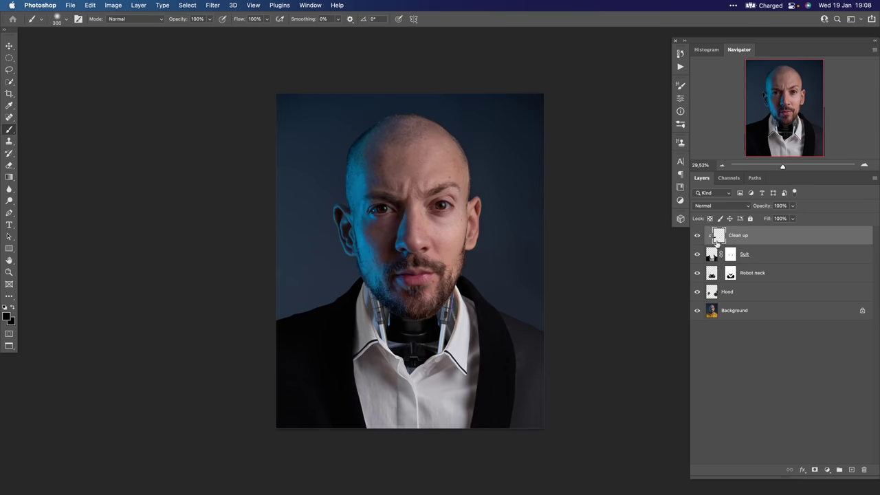
drag(720, 241, 738, 235)
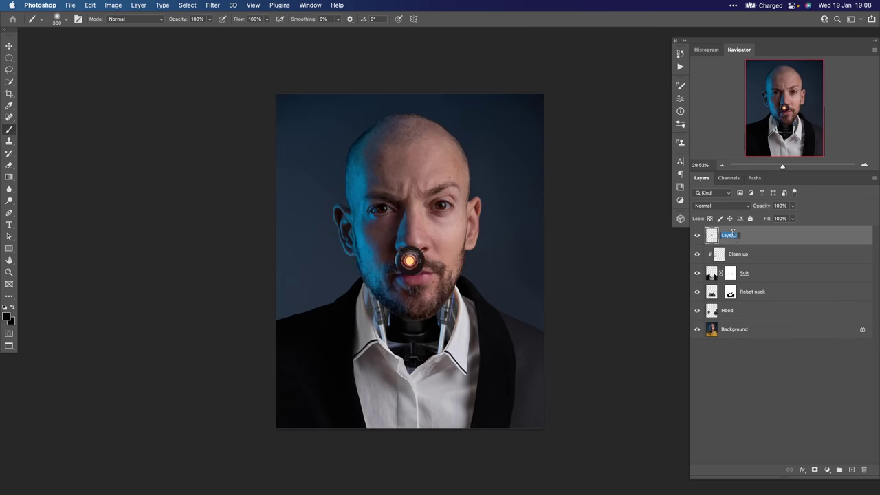
Position the mechanical eye over the eye on the blue-lit side of the face, lowering the Eye layer's opacity to 48% for alignment
key(v)
drag(415, 265, 386, 215)
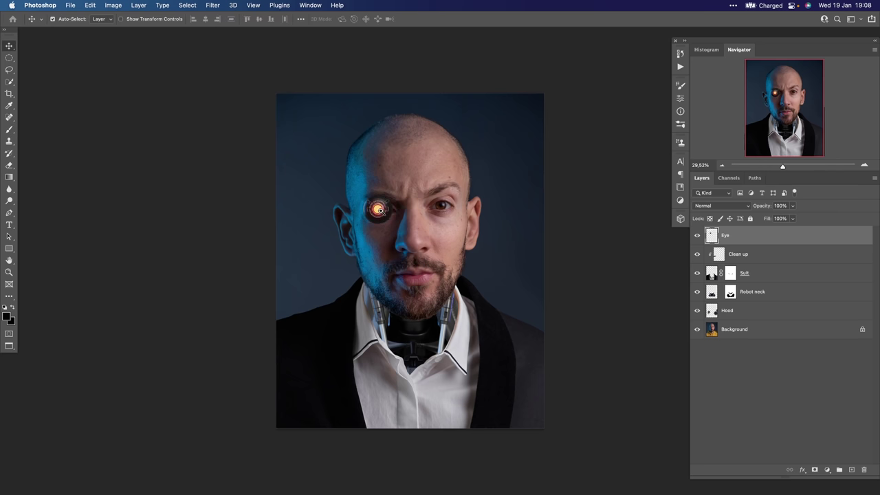
scroll(382, 213, up, 10)
drag(331, 242, 341, 246)
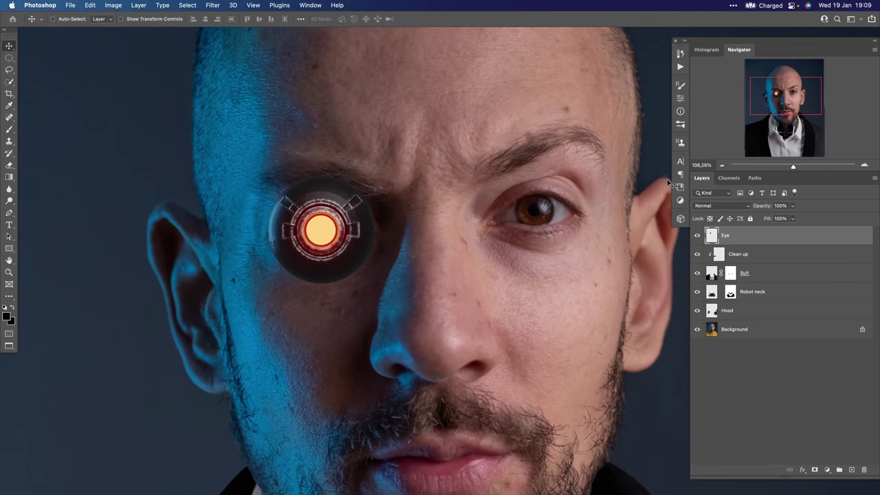
drag(765, 208, 750, 209)
drag(353, 244, 362, 235)
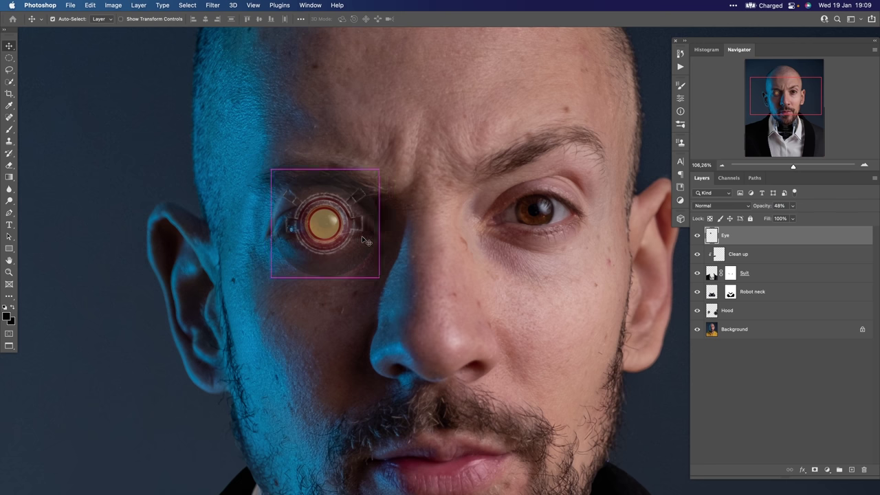
Scale the Eye layer to 107.77% around its centre and set its opacity to 100%
key(super+t)
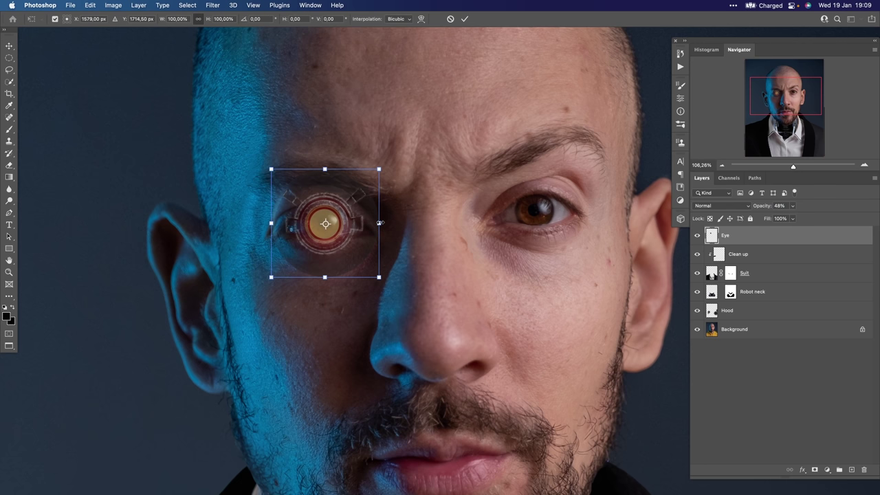
drag(380, 223, 383, 223)
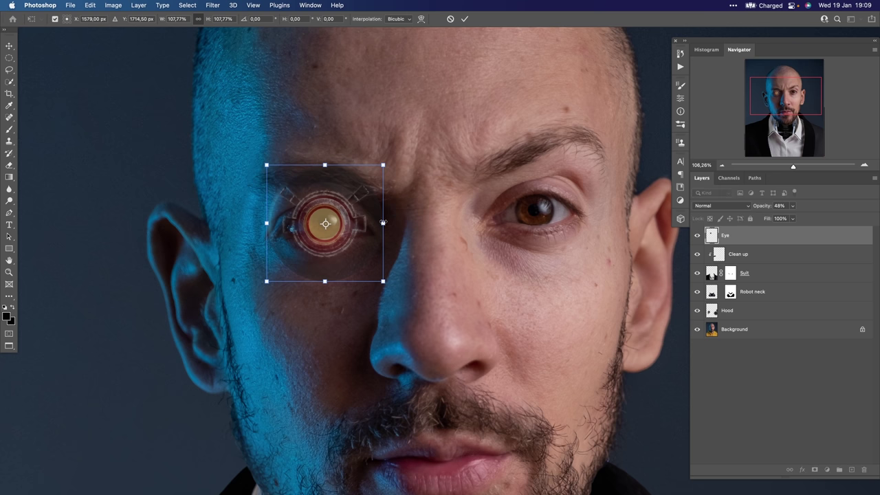
key(Return)
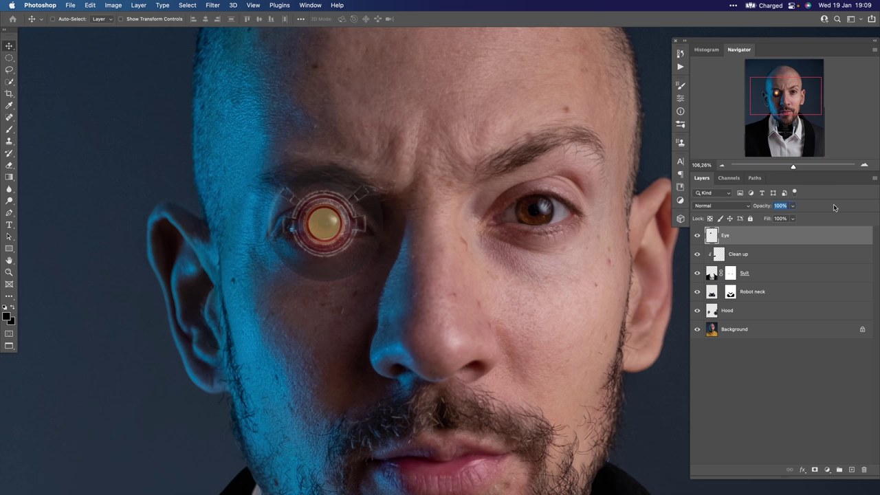
key(0)
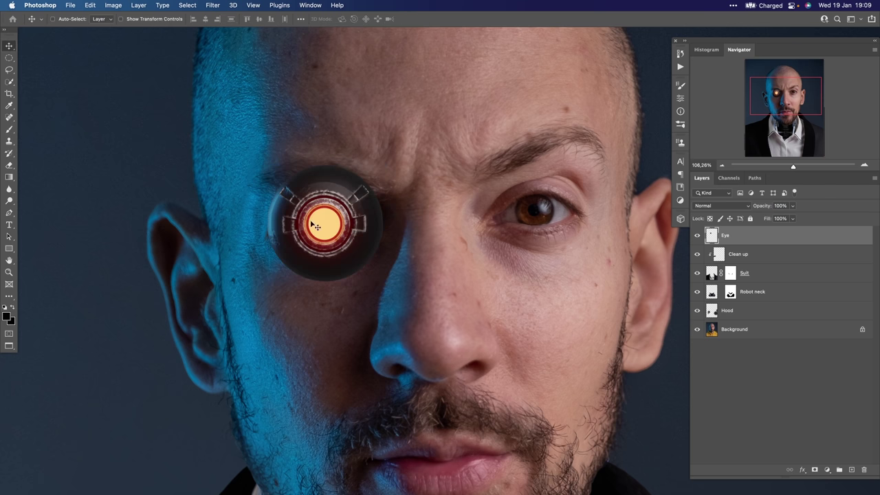
Add a mask to the Eye layer and paint black with a harder 80 px brush to trim the mechanical eye to the socket
click(814, 470)
key(x)
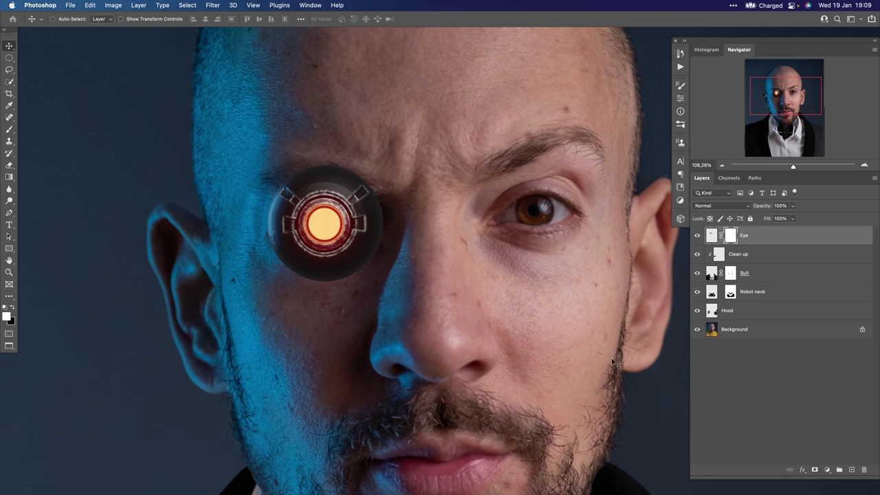
key(b)
key(bracketleft)
key(bracketleft)
key(bracketleft)
key(bracketleft)
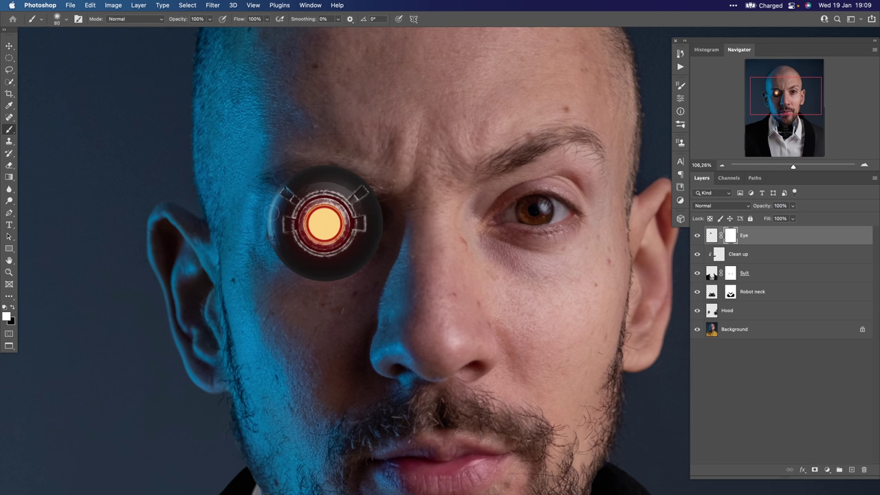
key(x)
right_click(289, 196)
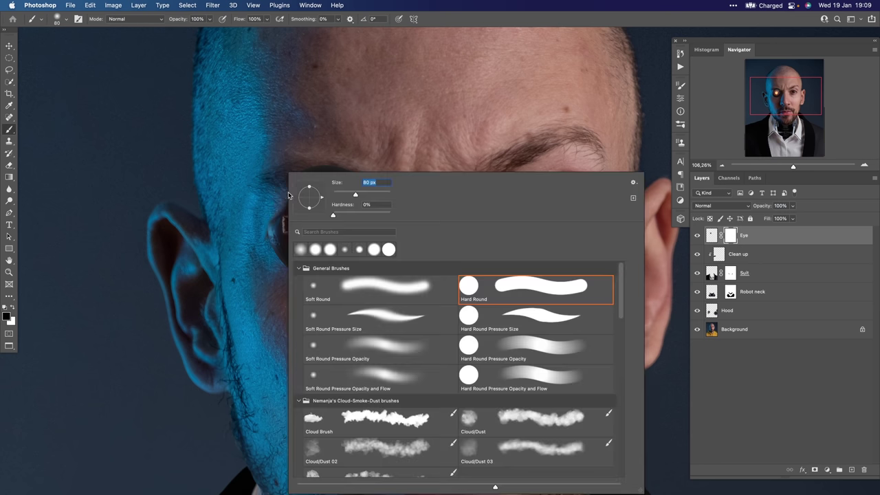
drag(364, 211, 373, 215)
key(Return)
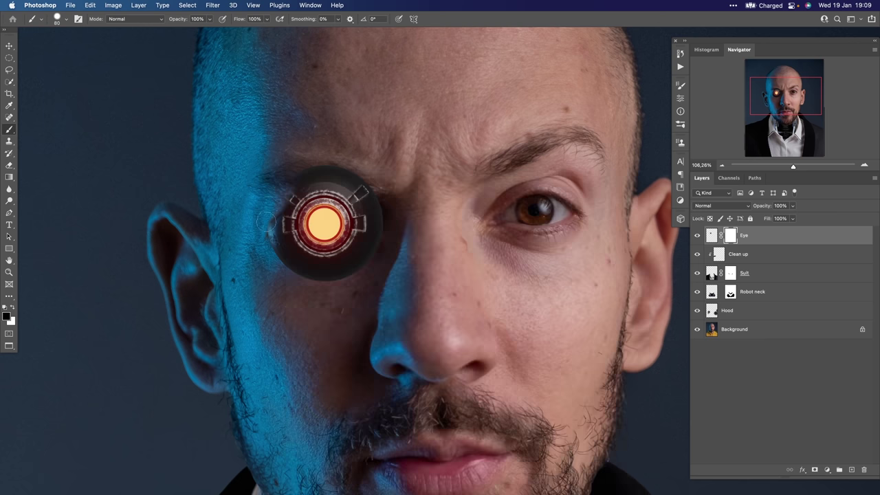
mouse_move(279, 209)
mouse_down()
mouse_move(328, 181)
mouse_move(290, 200)
mouse_move(350, 190)
mouse_move(302, 173)
mouse_move(375, 178)
mouse_move(396, 208)
mouse_move(391, 255)
mouse_move(307, 282)
mouse_move(264, 274)
mouse_move(343, 274)
mouse_move(396, 241)
mouse_up()
Refine the Eye mask under the eyebrow and along the lower lid with black and white strokes at 80 px
mouse_move(298, 230)
mouse_down()
mouse_move(316, 229)
mouse_move(285, 225)
mouse_move(336, 207)
mouse_move(330, 224)
mouse_up()
key(x)
key(x)
key(super+z)
key(x)
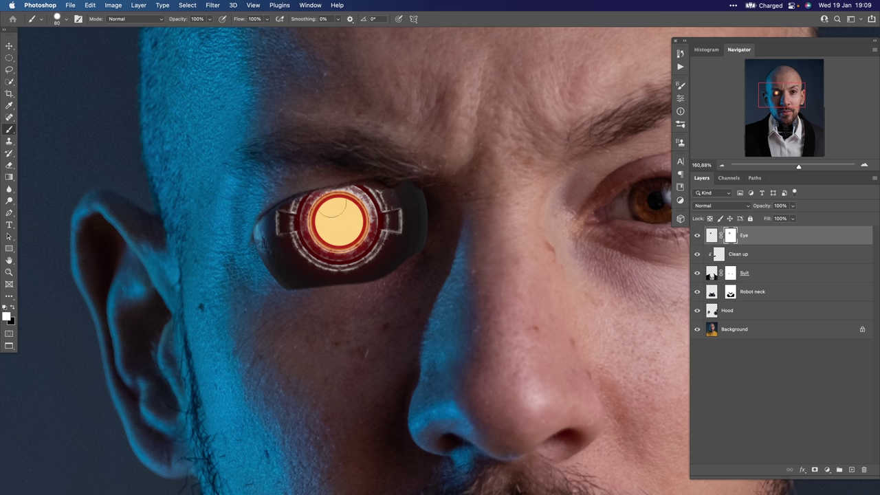
key(x)
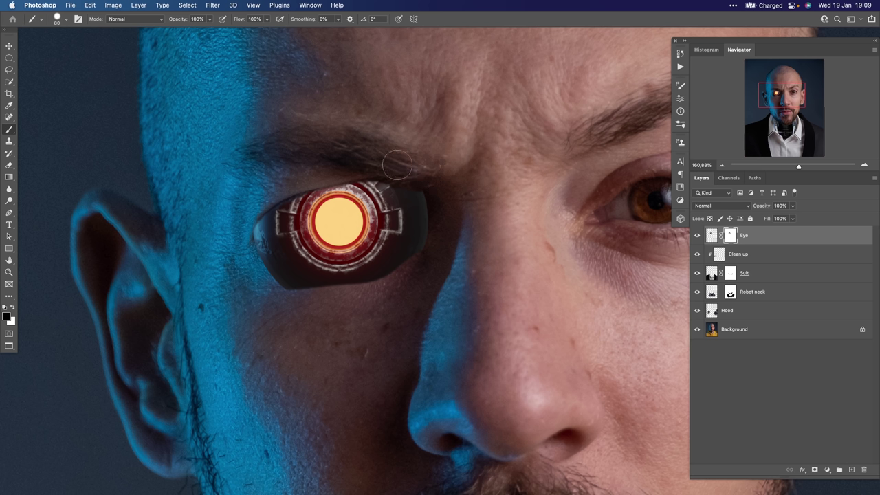
key(x)
mouse_move(398, 199)
mouse_down()
mouse_move(408, 243)
mouse_move(355, 273)
mouse_move(435, 256)
mouse_move(421, 274)
mouse_move(367, 298)
mouse_move(275, 298)
mouse_up()
key(x)
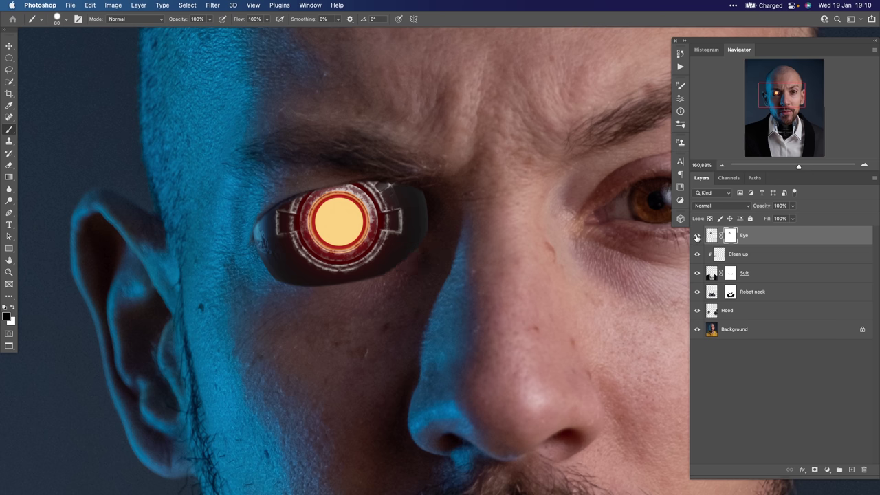
Compare the mechanical eye with the real one by toggling the Eye layer, and mask away its inner corner near the nose
click(696, 236)
click(697, 236)
drag(424, 181, 438, 236)
mouse_move(421, 191)
mouse_down()
mouse_move(432, 235)
mouse_move(435, 198)
mouse_move(434, 224)
mouse_move(406, 261)
mouse_up()
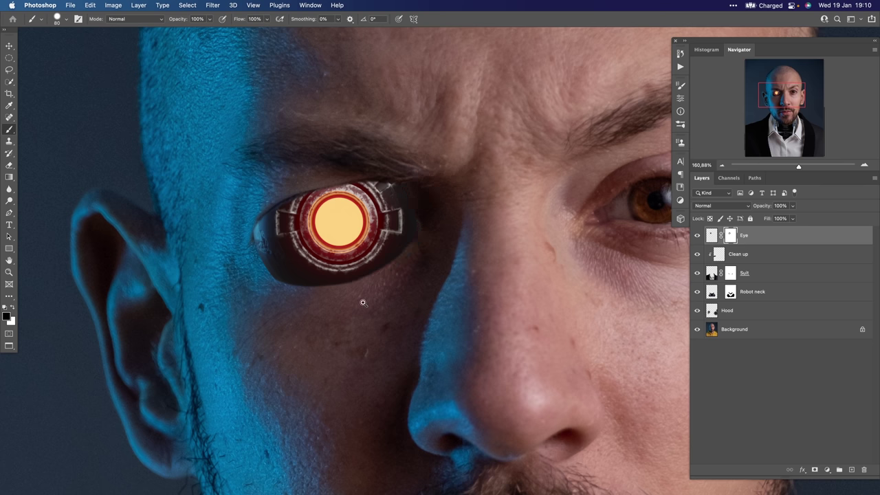
scroll(363, 303, down, 5)
scroll(352, 302, up, 1)
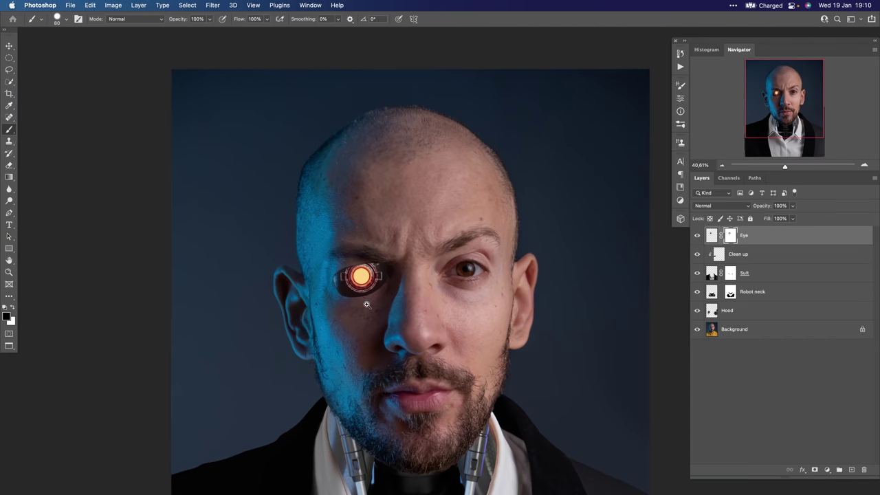
scroll(347, 283, up, 3)
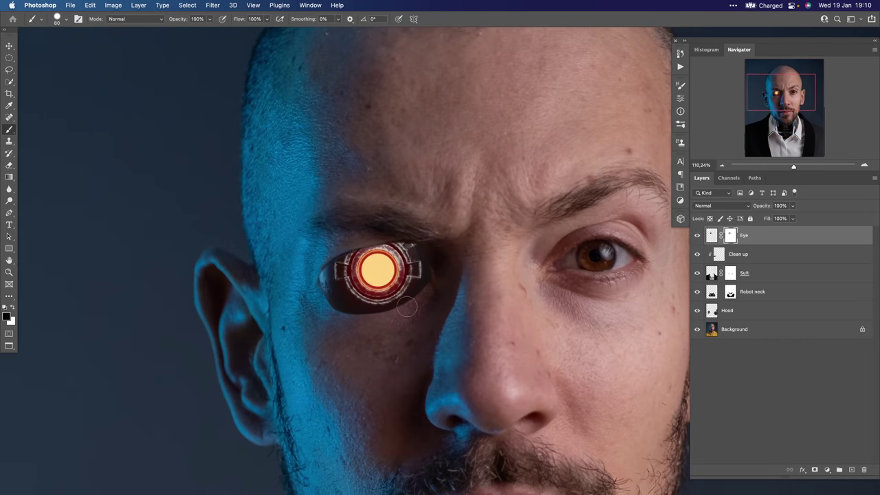
Hide and reshow the Eye layer up close to check the mechanical eye's outline against the real eyelids
scroll(409, 308, up, 2)
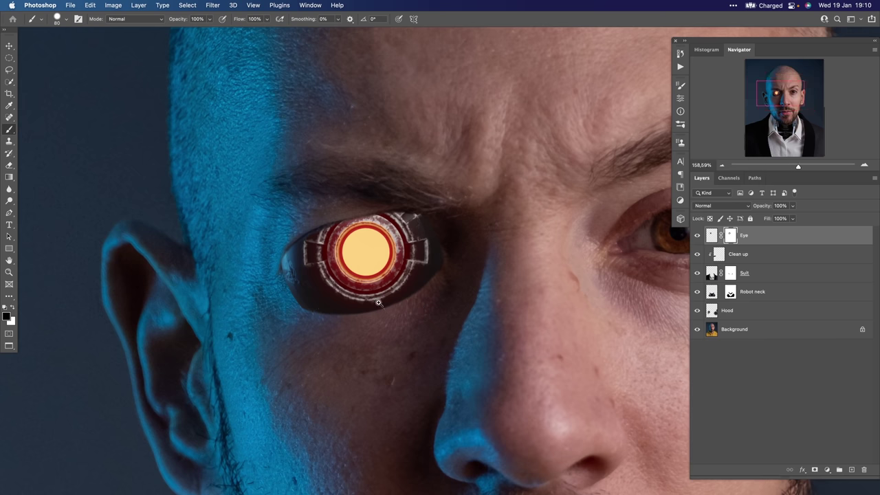
scroll(370, 315, up, 1)
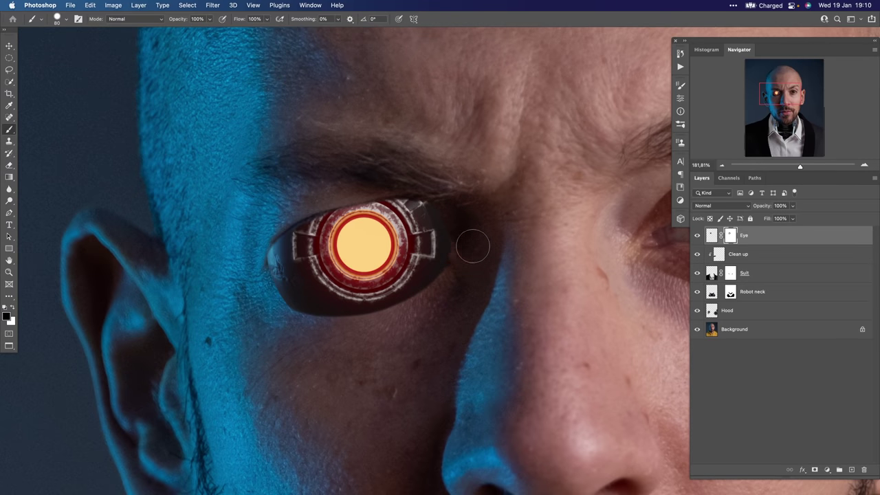
click(697, 236)
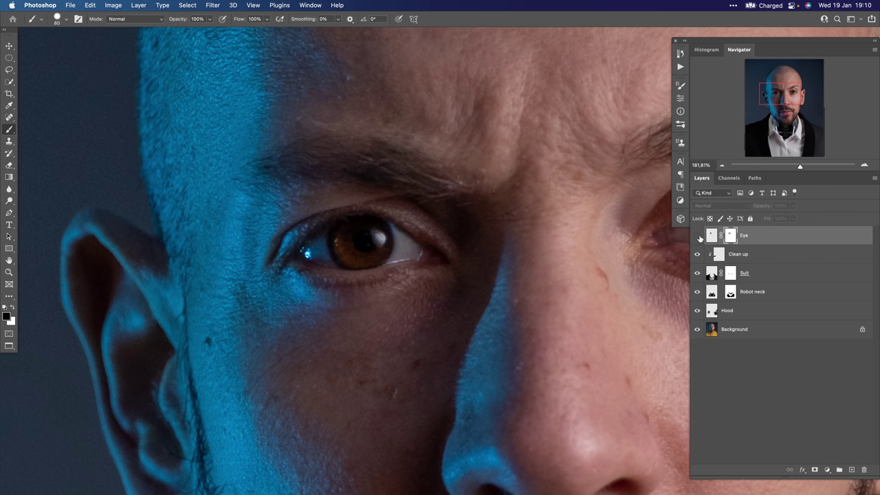
click(697, 235)
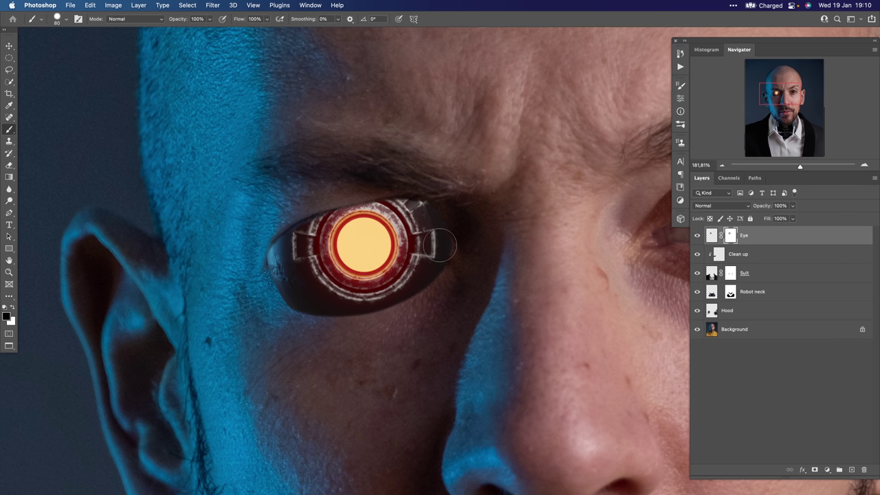
Paint white on the Eye mask to extend the socket's inner and lower edges, and trim the lower rim with black
scroll(439, 249, up, 2)
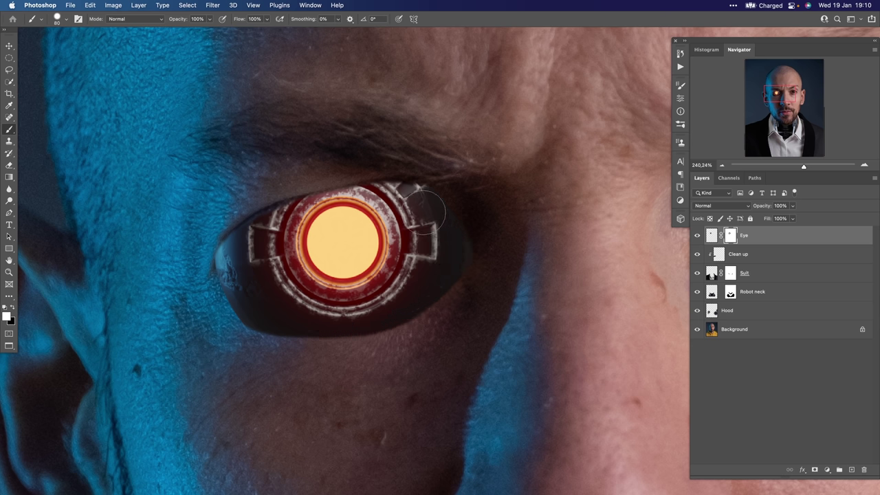
mouse_move(447, 226)
mouse_down()
mouse_move(450, 250)
mouse_move(445, 222)
mouse_move(447, 244)
mouse_move(433, 273)
mouse_move(379, 310)
mouse_move(342, 315)
mouse_move(267, 288)
mouse_move(254, 296)
mouse_move(279, 317)
mouse_move(317, 322)
mouse_move(405, 301)
mouse_move(451, 245)
mouse_move(436, 277)
mouse_move(361, 318)
mouse_move(274, 317)
mouse_move(316, 293)
mouse_move(307, 292)
mouse_move(261, 306)
mouse_move(303, 321)
mouse_move(361, 315)
mouse_move(445, 261)
mouse_move(446, 249)
mouse_move(419, 289)
mouse_move(409, 282)
mouse_move(447, 255)
mouse_move(399, 300)
mouse_move(342, 319)
mouse_move(427, 279)
mouse_move(386, 309)
mouse_move(341, 321)
mouse_move(273, 312)
mouse_up()
mouse_move(400, 271)
mouse_down()
mouse_move(359, 295)
mouse_move(406, 294)
mouse_move(412, 302)
mouse_move(446, 292)
mouse_up()
key(x)
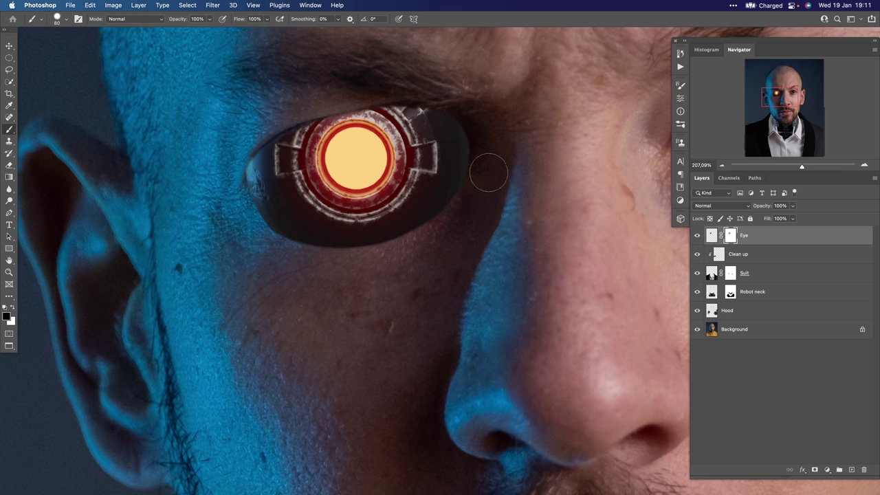
drag(358, 262, 268, 259)
drag(381, 272, 339, 290)
scroll(339, 290, up, 2)
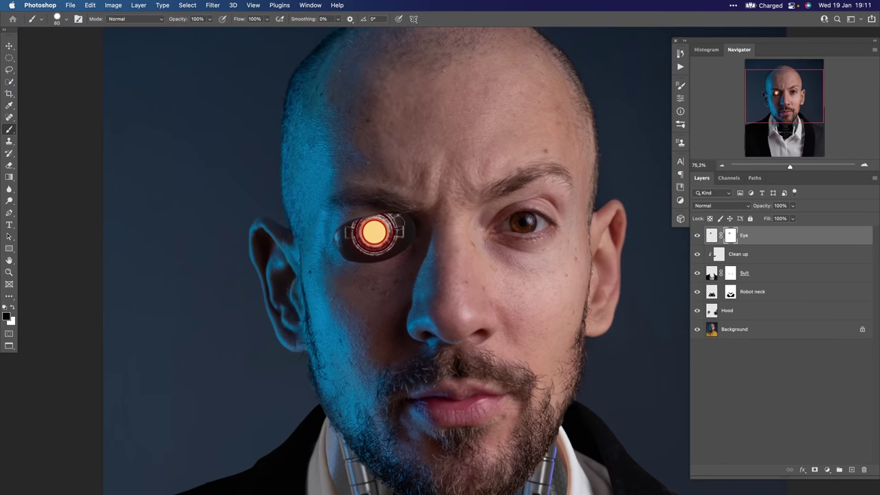
Copy the cables from their document into the portrait and move them up so the connectors sit on the forehead and temples
scroll(408, 228, down, 5)
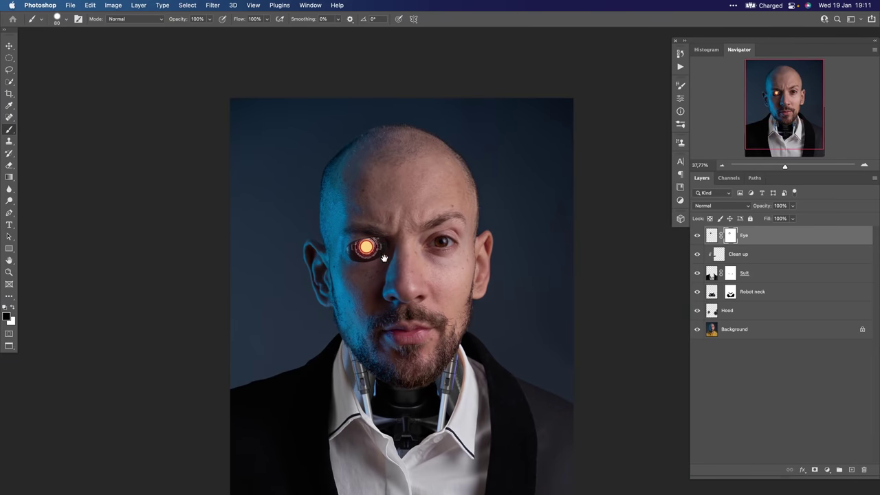
scroll(384, 258, up, 5)
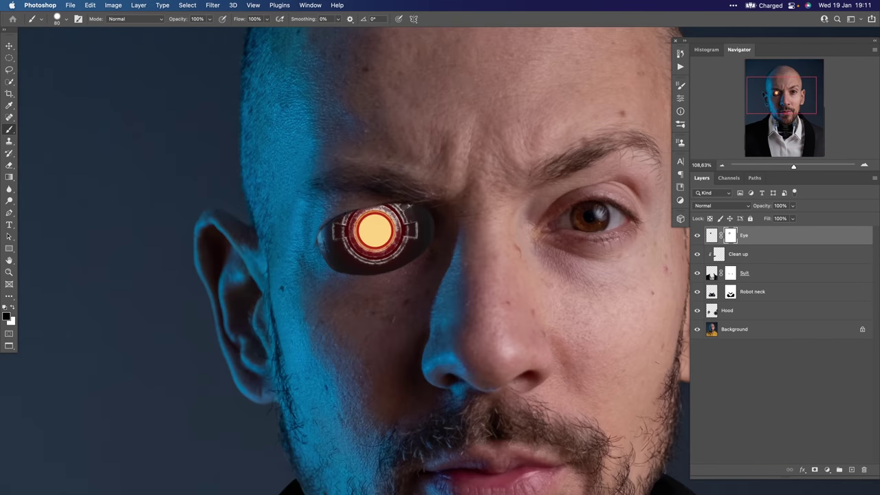
scroll(417, 251, down, 7)
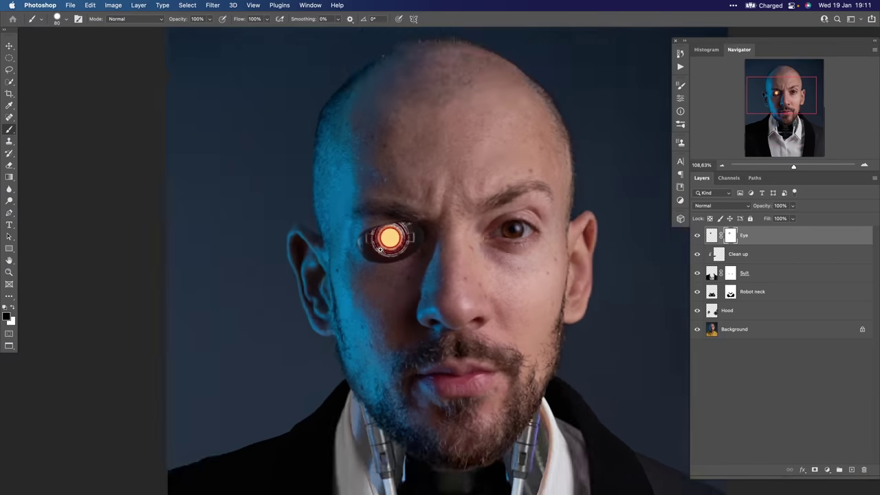
drag(419, 255, 381, 240)
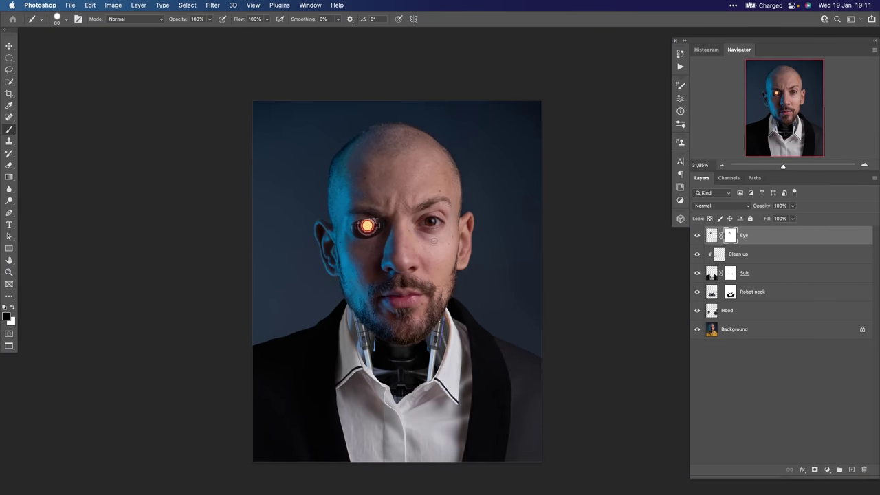
key(super+grave)
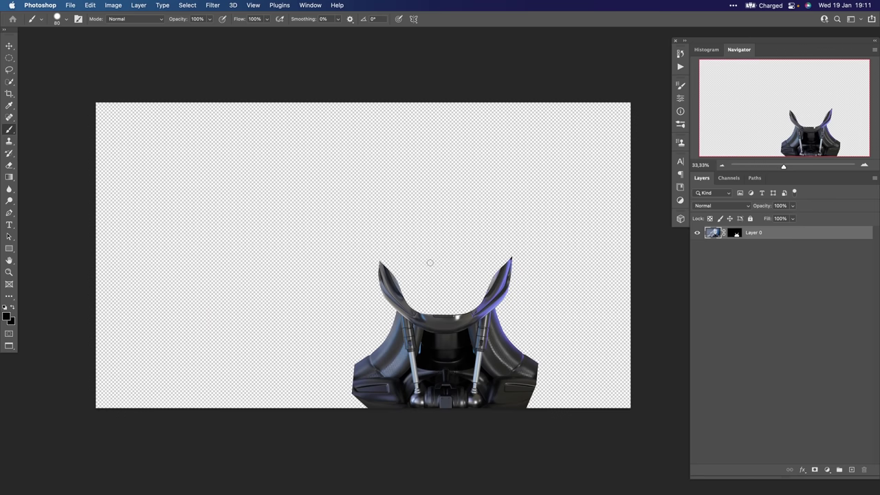
key(ctrl+Tab)
key(ctrl+Tab)
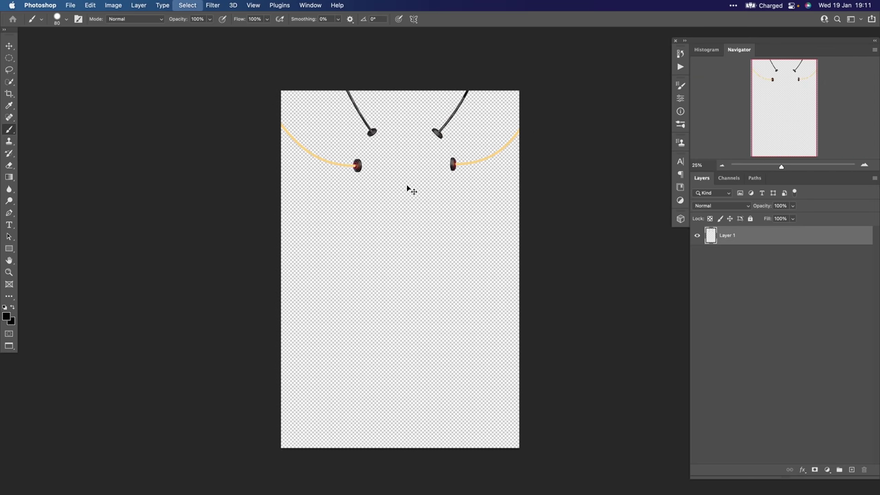
key(ctrl+Tab)
key(ctrl+Tab)
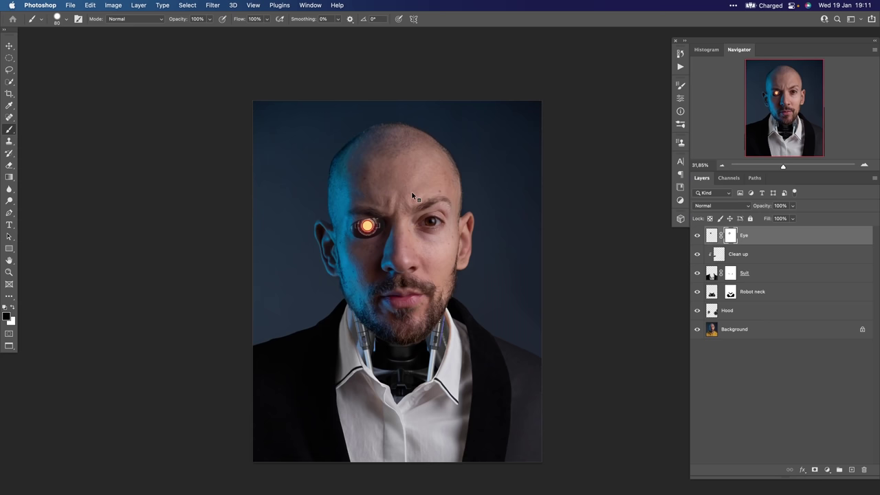
key(ctrl+v)
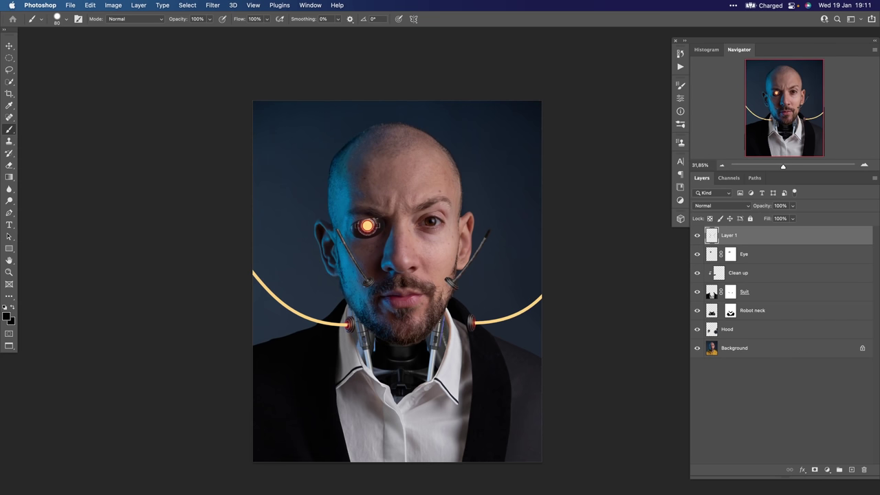
key(v)
drag(444, 246, 443, 178)
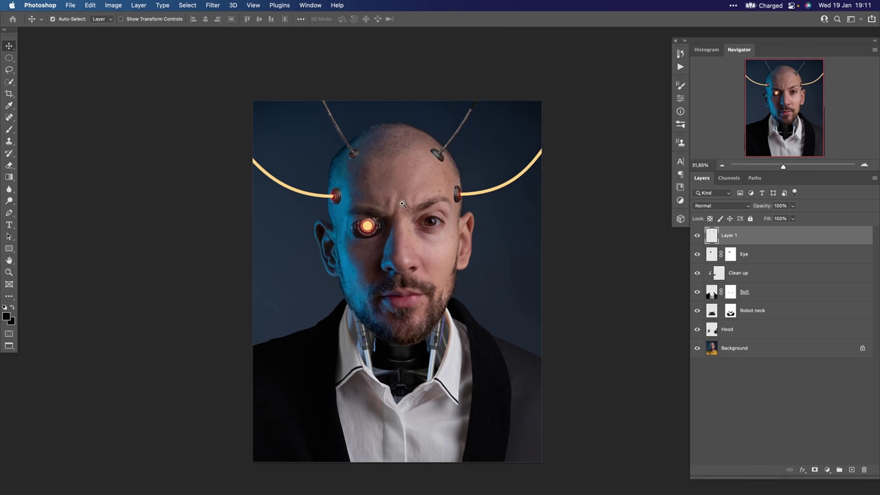
Examine how the cable connectors sit on the head and how the mechanical eye blends in, both close up and from afar
scroll(402, 203, down, 3)
scroll(419, 215, up, 5)
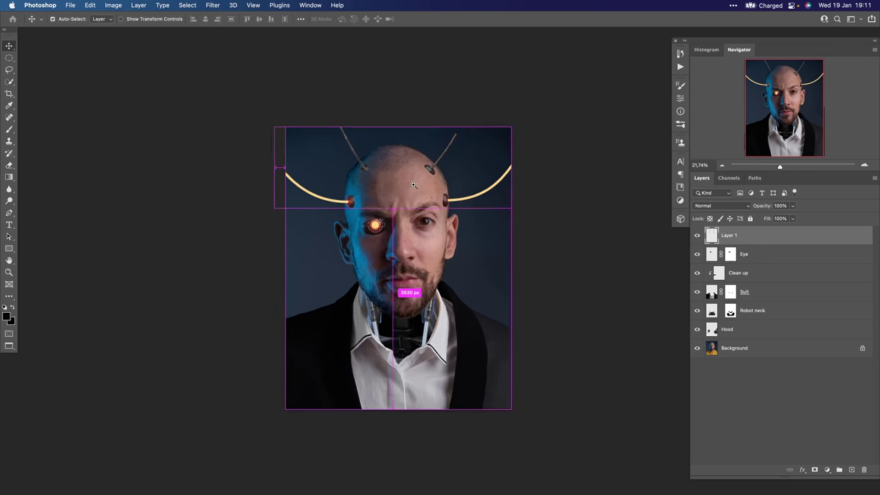
scroll(348, 178, up, 2)
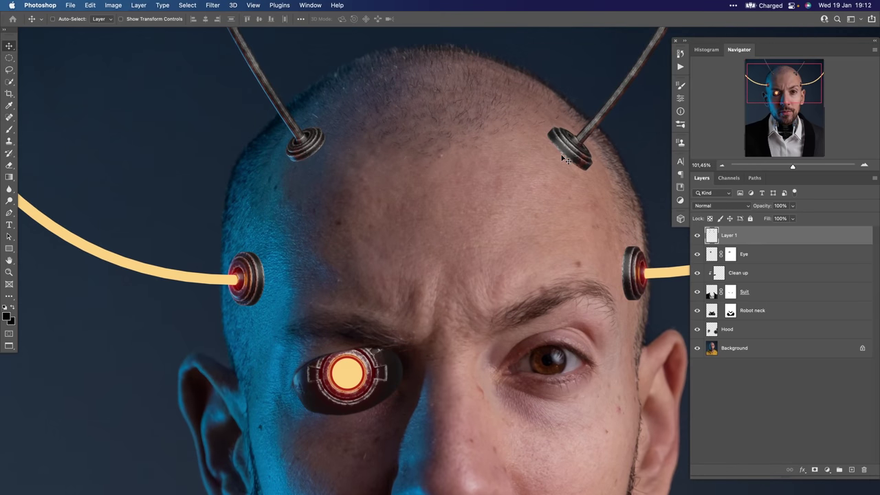
scroll(577, 239, down, 5)
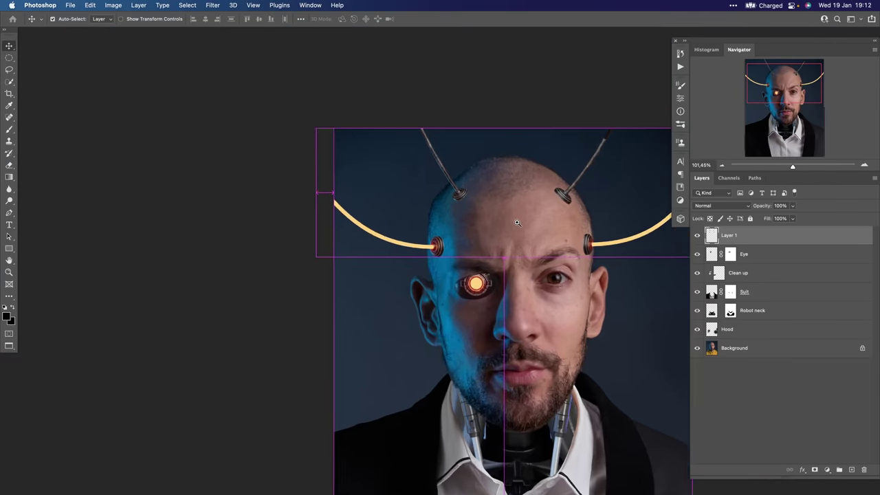
scroll(390, 229, up, 2)
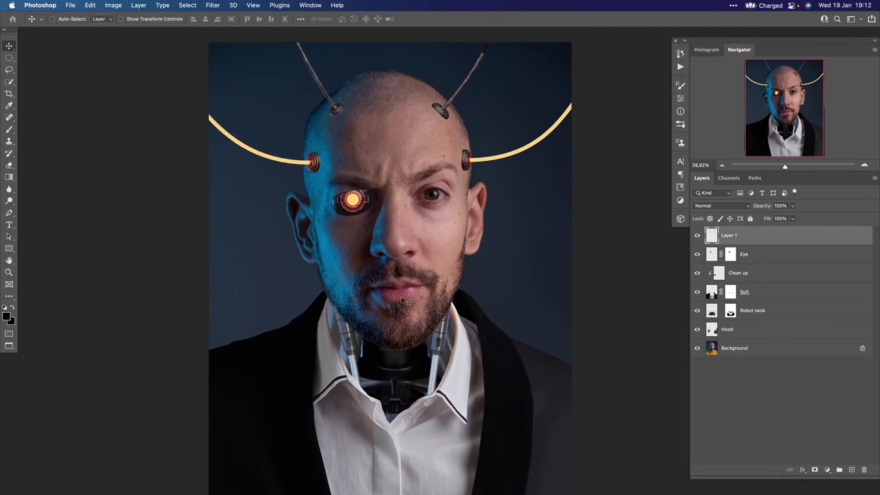
scroll(353, 199, up, 6)
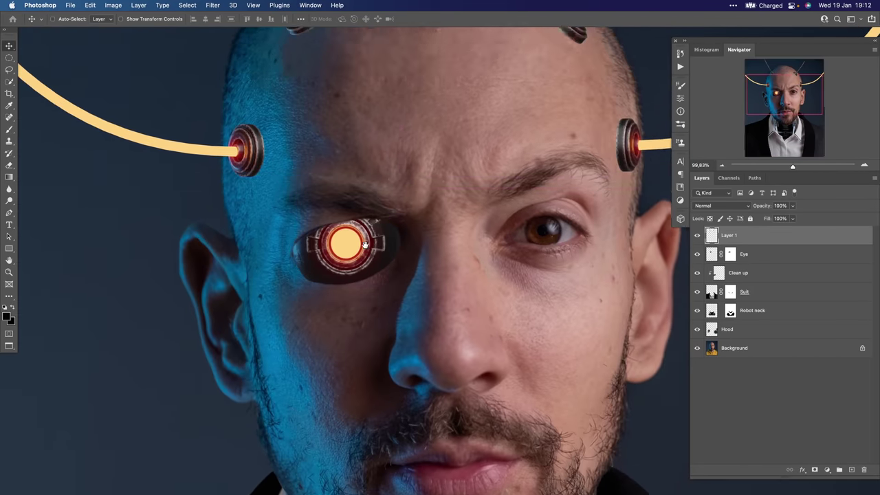
scroll(268, 161, up, 4)
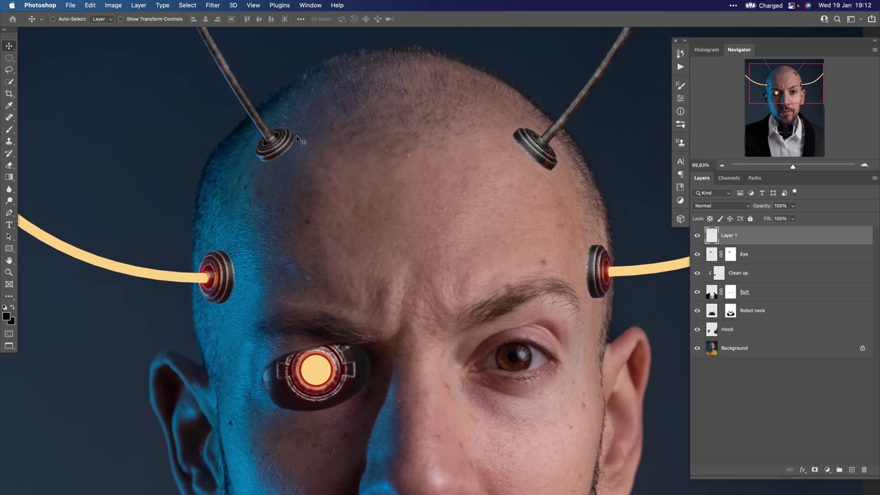
scroll(509, 187, down, 4)
scroll(389, 207, up, 3)
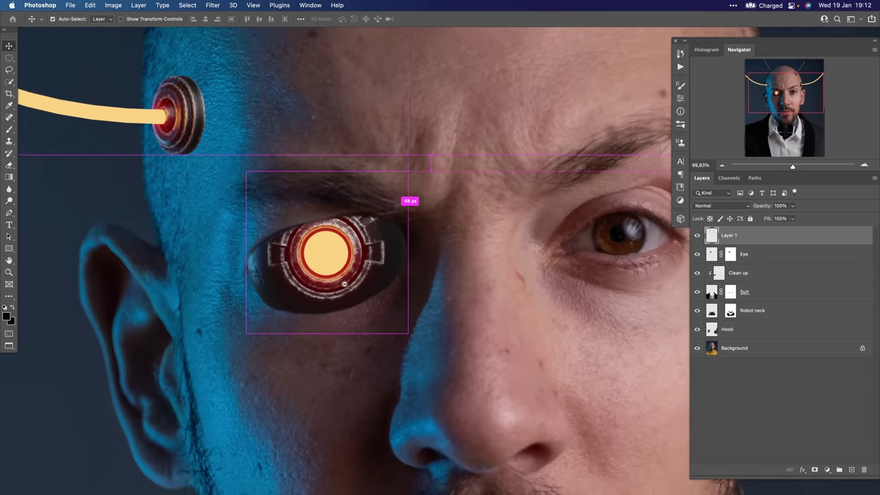
scroll(607, 289, down, 2)
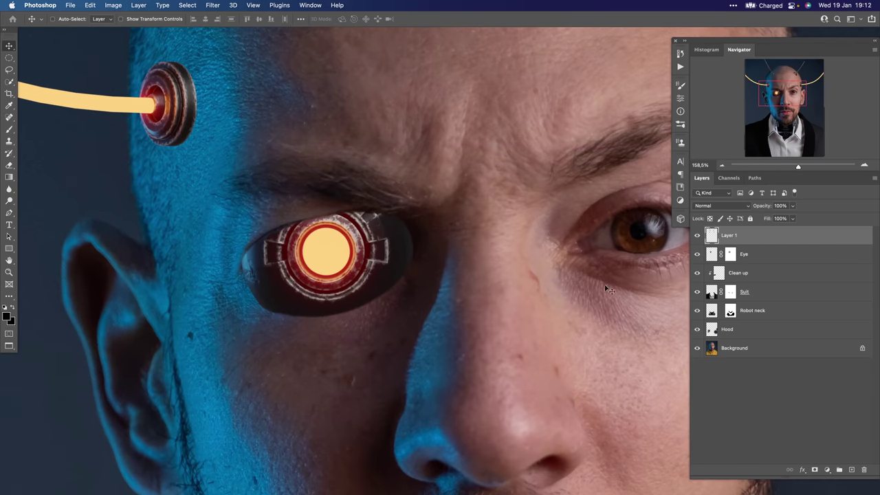
Toggle the pasted cable layer's visibility and rename the layer as Cables
click(697, 236)
click(697, 236)
click(716, 260)
drag(741, 281, 735, 311)
drag(457, 245, 392, 246)
drag(461, 279, 436, 286)
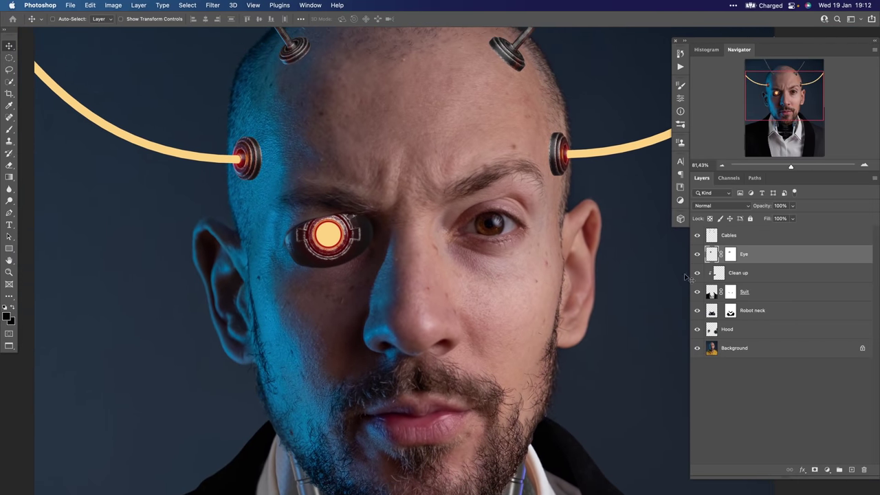
Add a new layer named Shadow between the Clean up and Eye layers
click(721, 279)
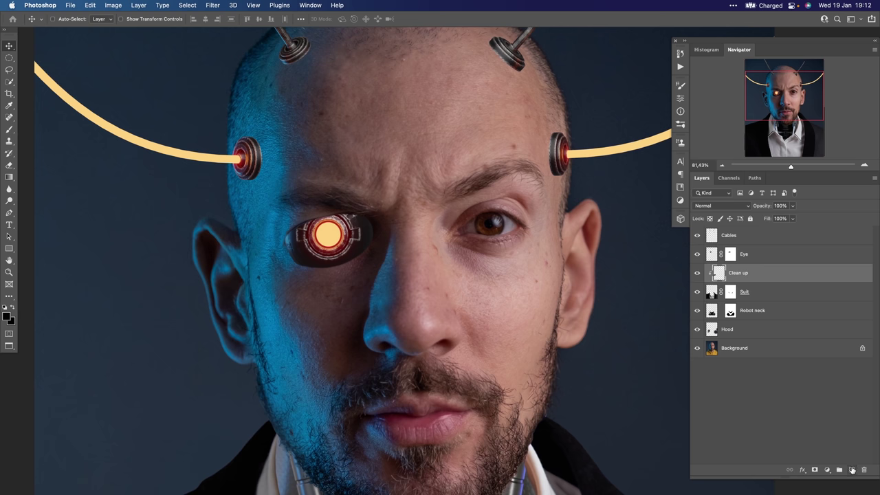
click(713, 347)
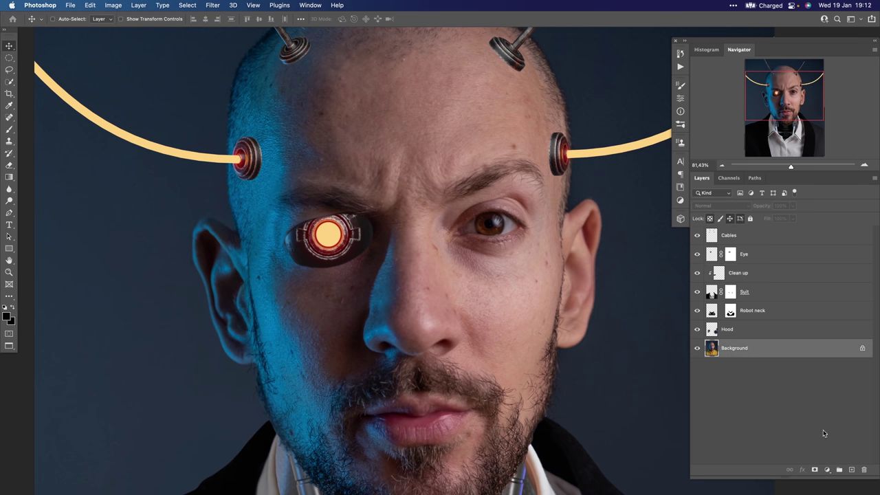
click(719, 273)
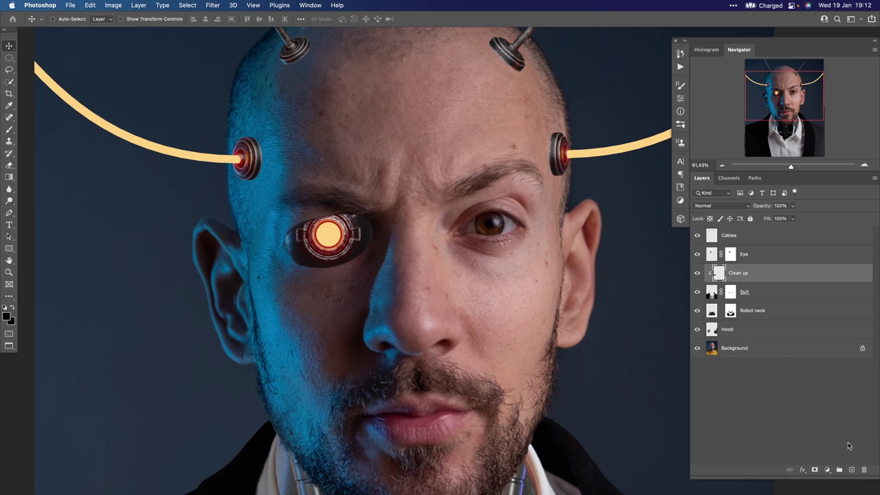
click(852, 470)
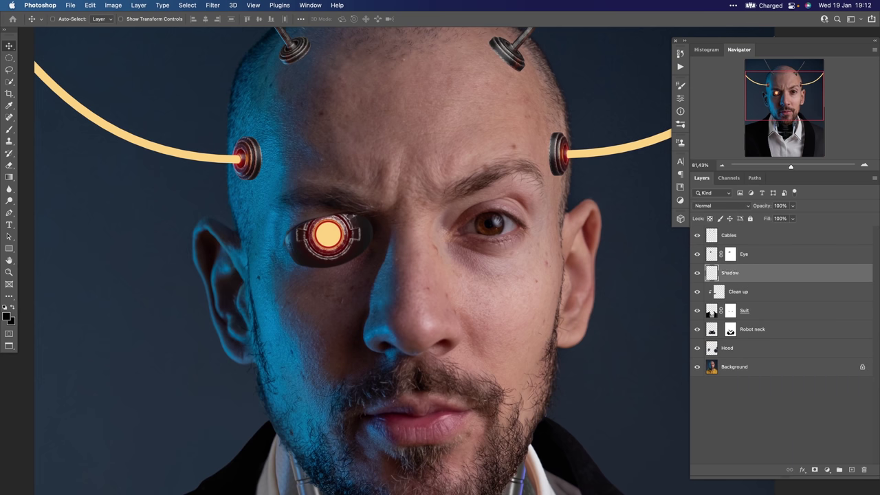
Group the Eye and Shadow layers under the name Eye, and select the Shadow layer inside the group
scroll(329, 244, up, 5)
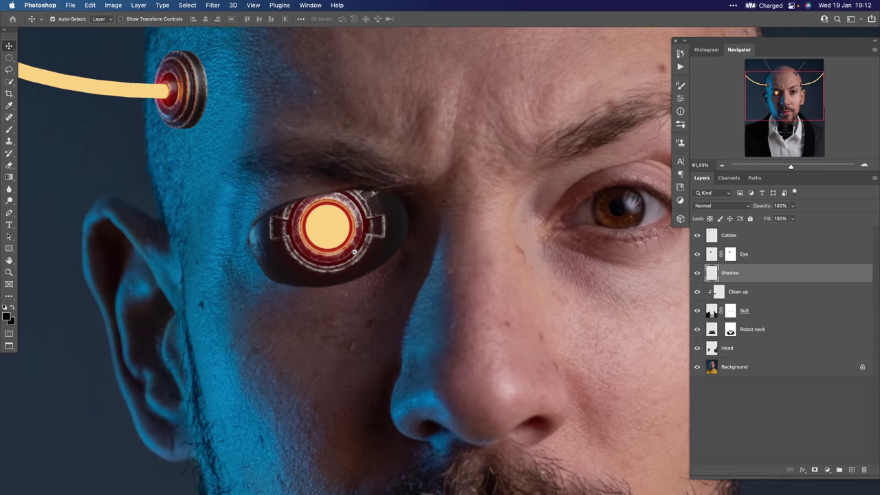
shift+click(713, 258)
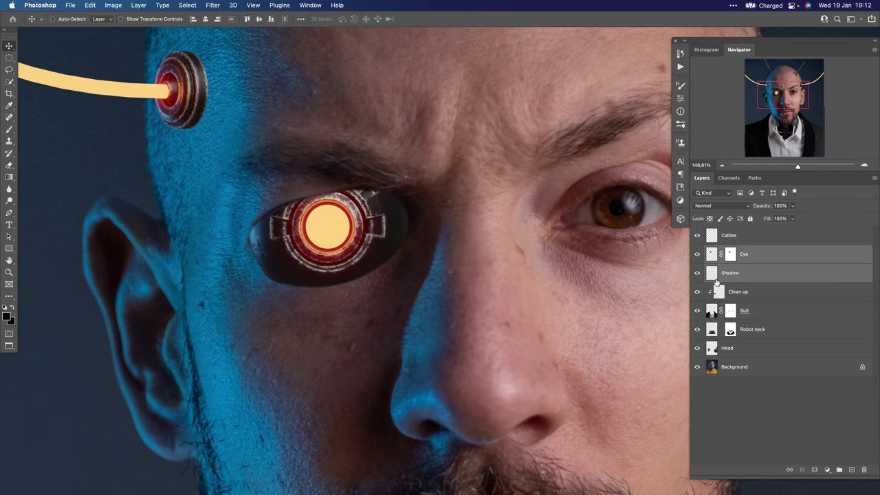
key(super+g)
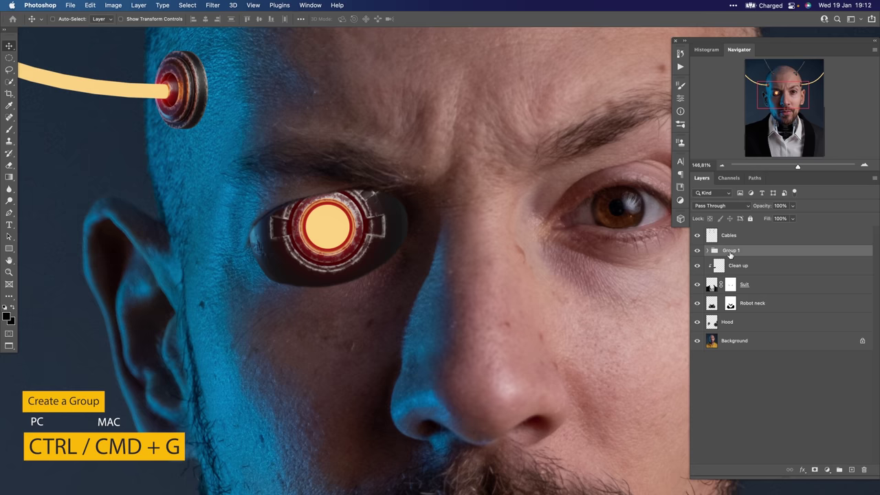
text(Eye)
key(Return)
click(708, 251)
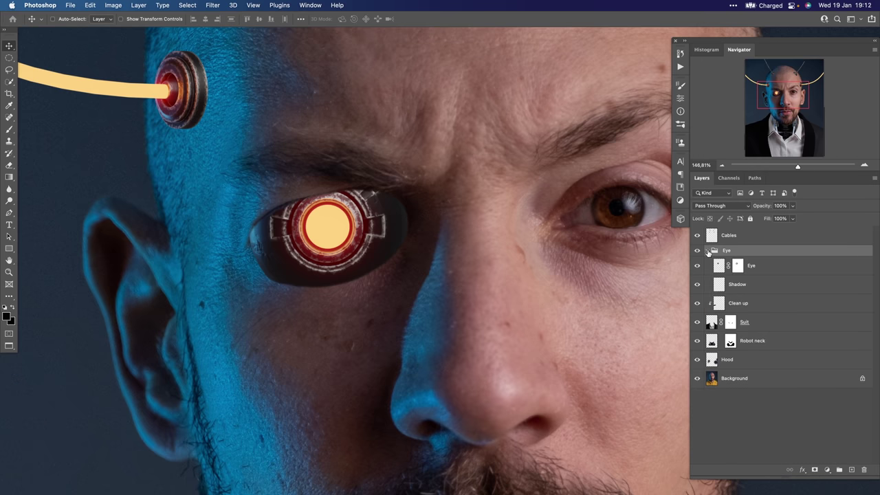
click(723, 289)
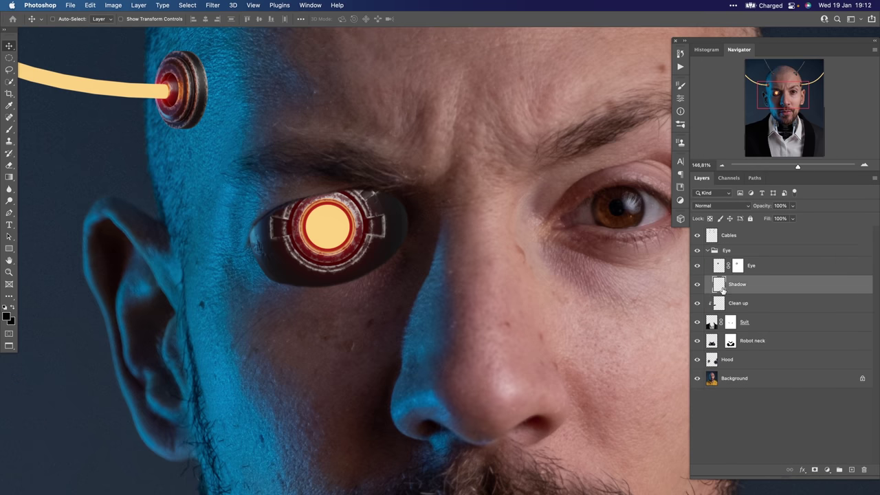
Add a layer named Dodge above the Shadow layer and rename the Shadow layer Burn
click(851, 470)
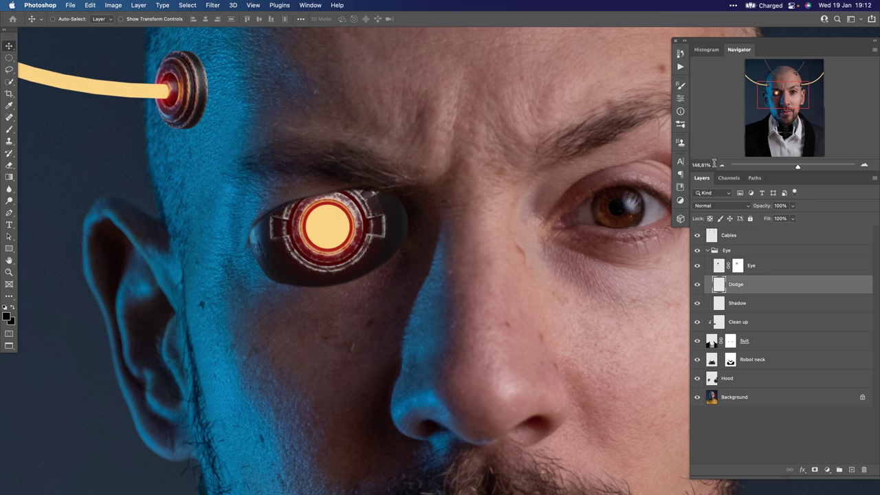
double_click(735, 303)
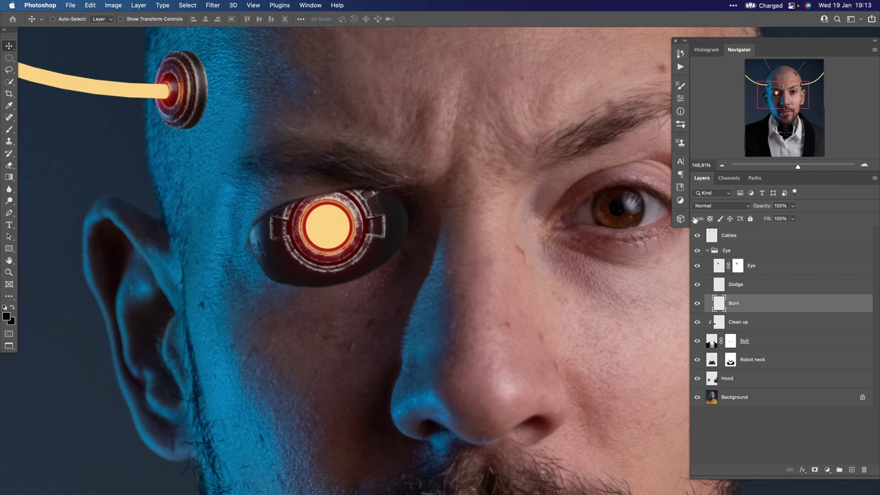
click(337, 228)
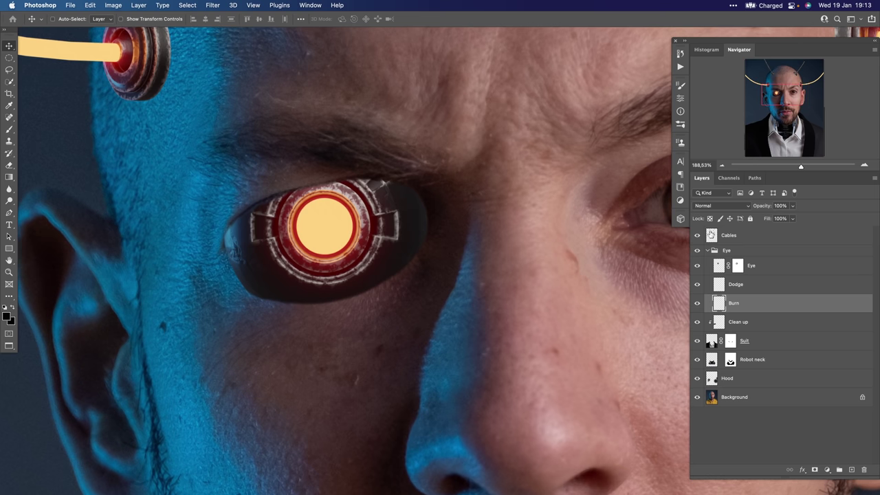
Set the blend mode of the empty Dodge layer to Screen
click(709, 206)
key(Escape)
click(721, 284)
click(722, 207)
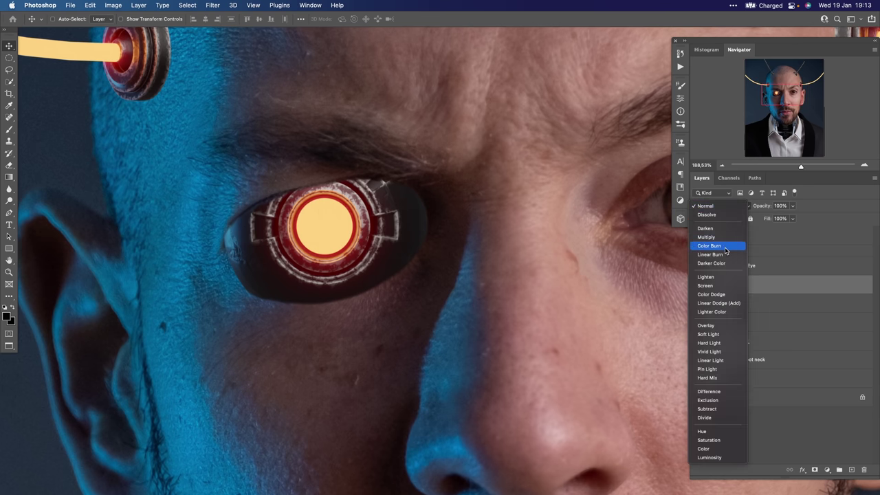
click(723, 292)
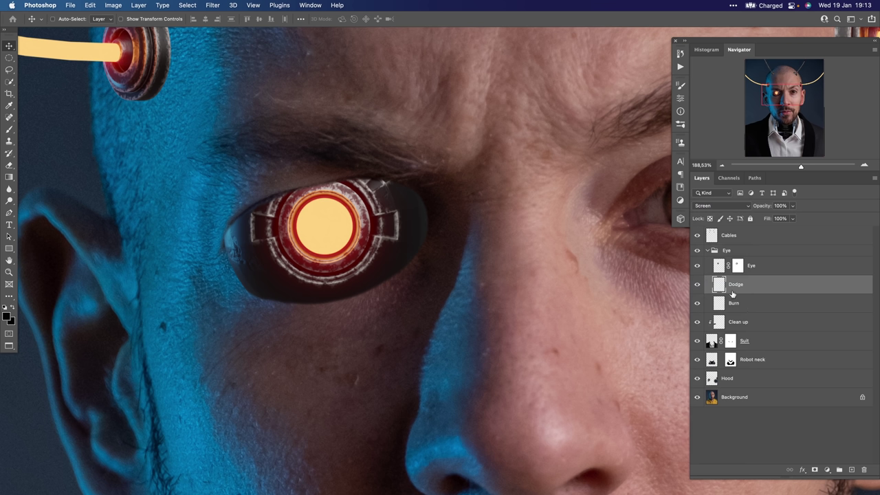
Add a brightening Curves adjustment below the Eye layer, raising the RGB curve at input 78 to output 188, and name it Dodge
click(827, 469)
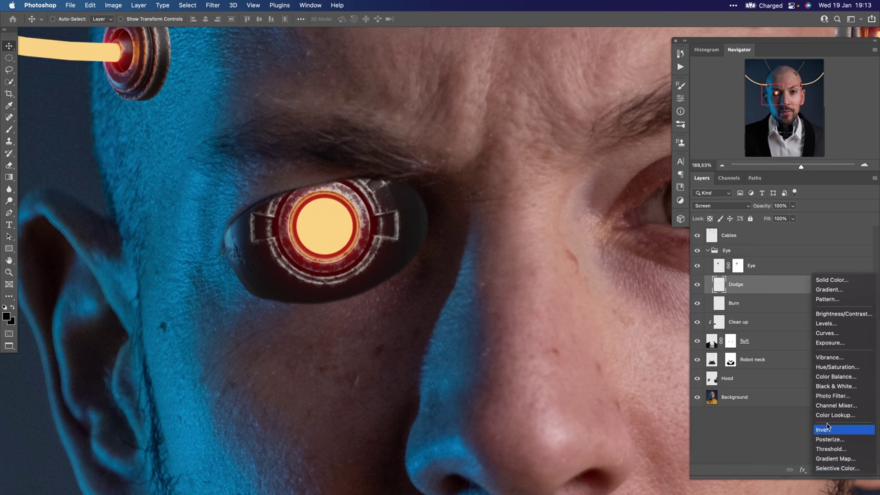
click(830, 335)
drag(607, 182, 588, 161)
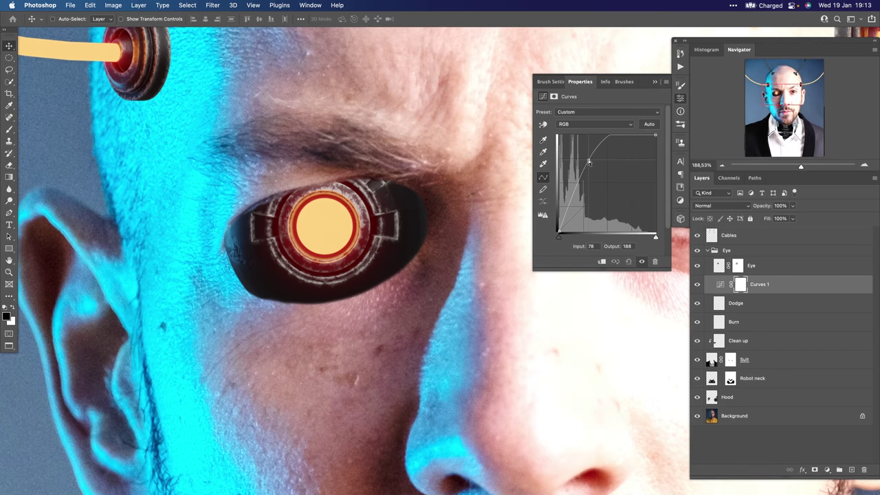
double_click(760, 284)
text(Dodge)
key(Return)
Duplicate the Dodge curves layer, pull its curve down below the diagonal to darken strongly, and rename the copy Burn
key(super+j)
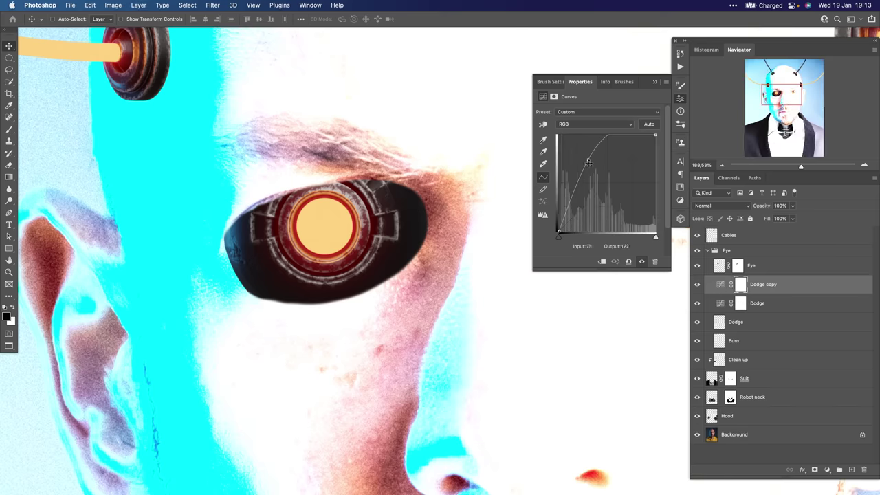
drag(588, 159, 631, 196)
double_click(763, 284)
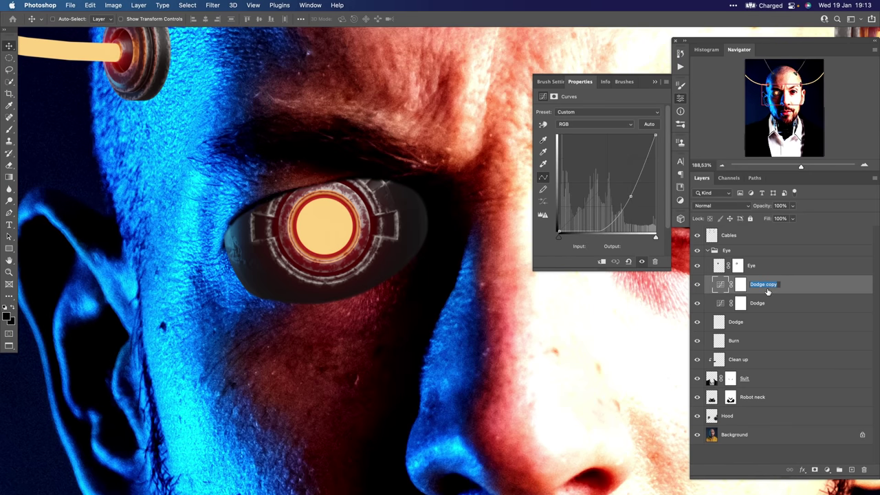
text(Burn)
key(Return)
Delete the two ordinary pixel layers named Dodge and Burn, keeping the curves adjustment layers
click(721, 321)
shift+click(721, 340)
key(Delete)
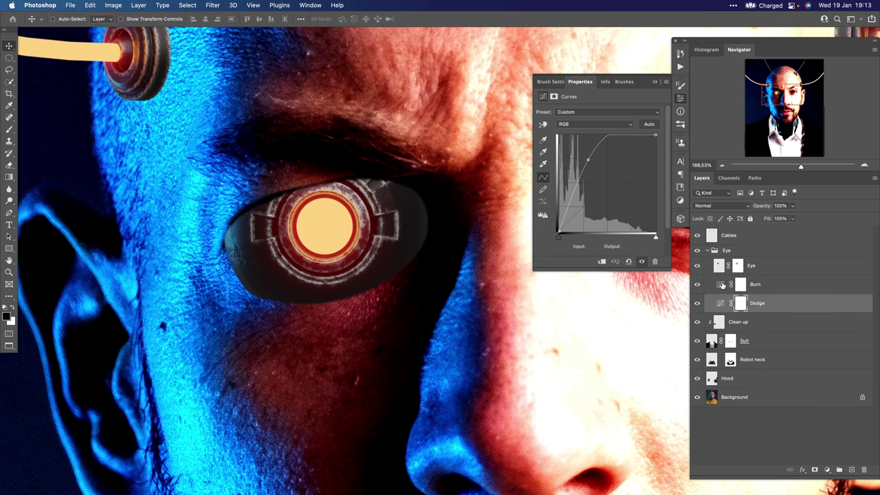
Invert the masks of the Burn and Dodge curves layers to black
click(722, 284)
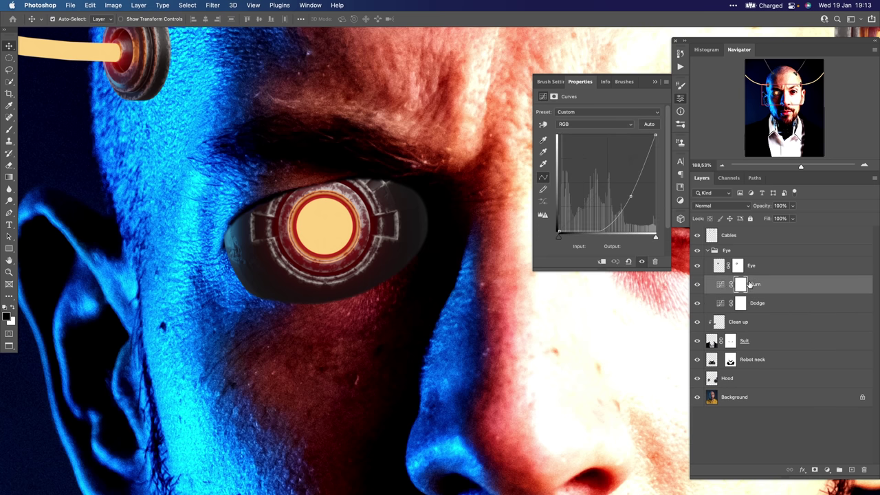
key(super+i)
click(740, 304)
key(super+i)
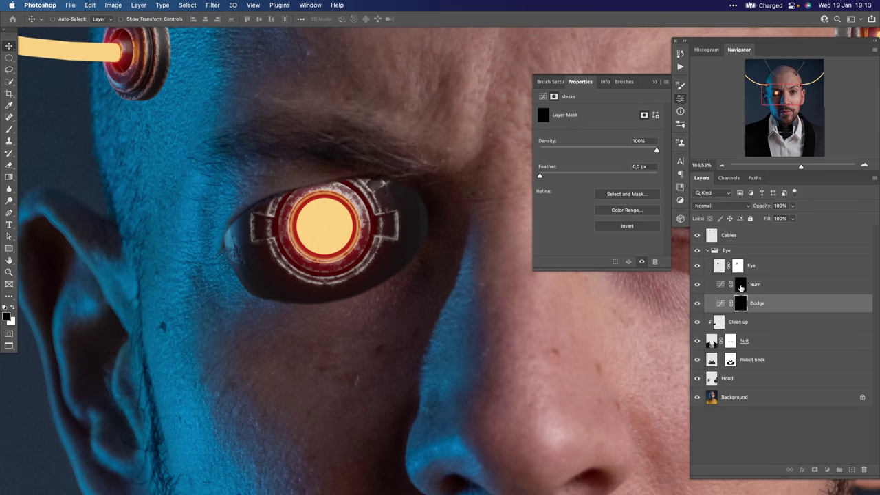
Target the Burn layer's mask and prepare a soft round 20 px brush with white as the foreground color
click(741, 286)
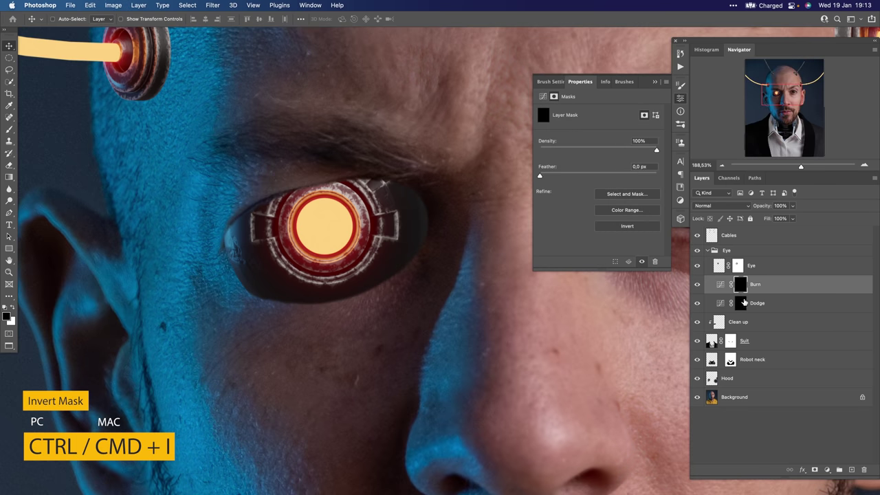
scroll(348, 269, up, 2)
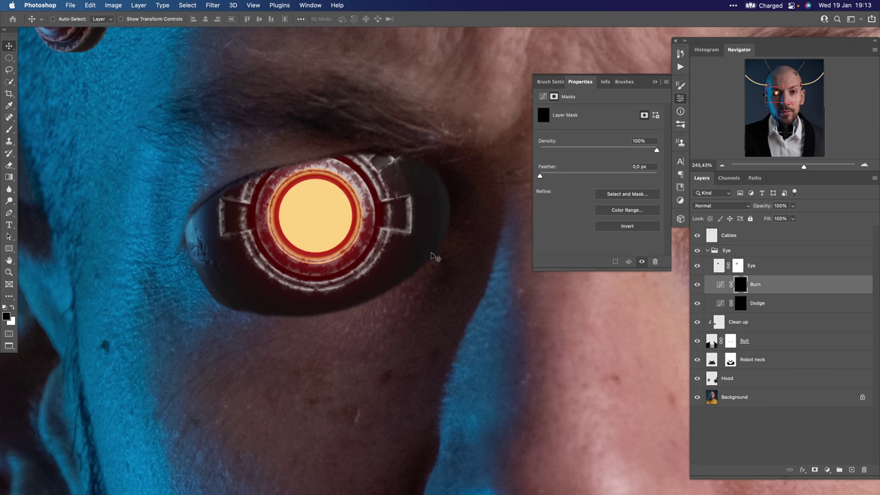
key(b)
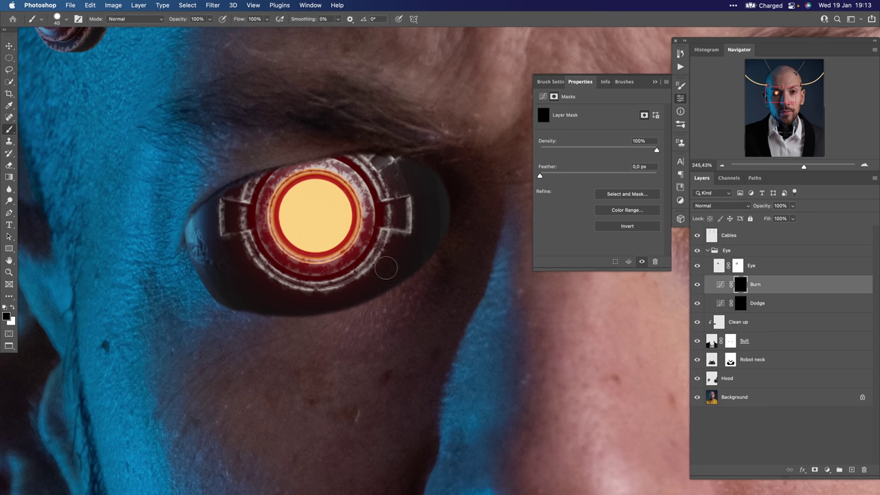
right_click(433, 238)
click(526, 340)
key(Return)
key(x)
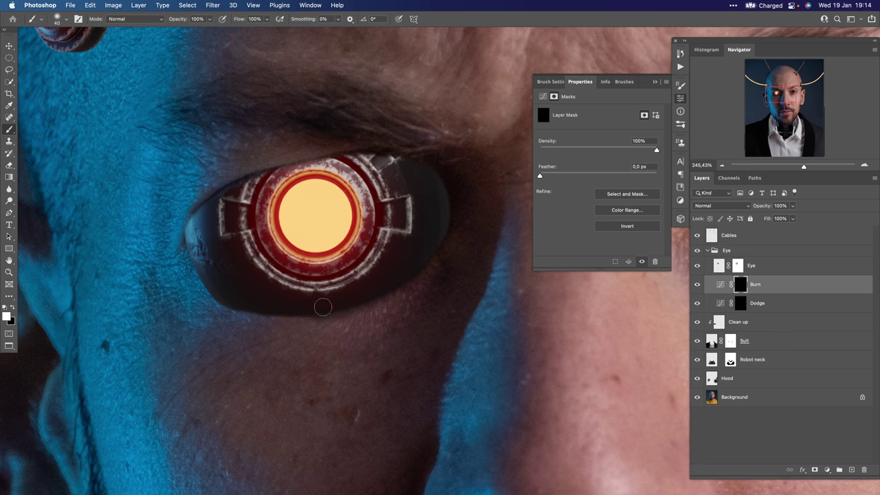
key(bracketleft)
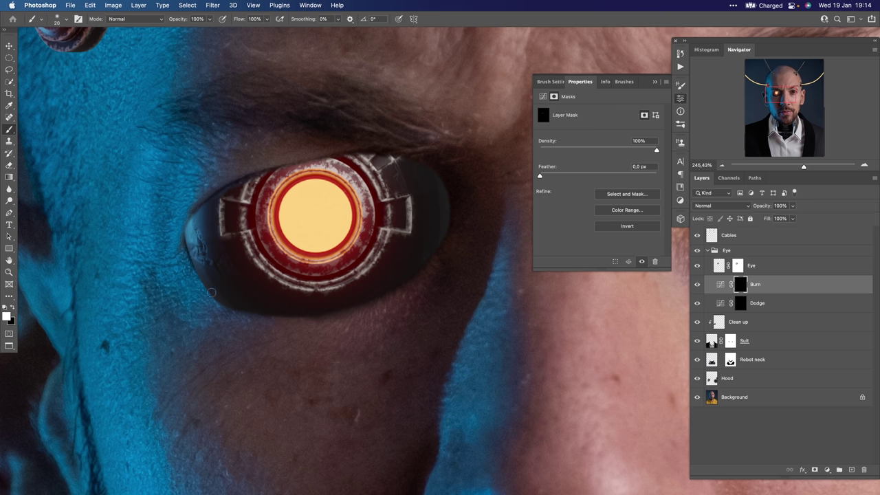
Paint white at 30% opacity on the Burn mask to darken the lower edge around the robotic eye
key(3)
key(x)
key(x)
key(bracketright)
key(bracketright)
key(bracketright)
key(bracketright)
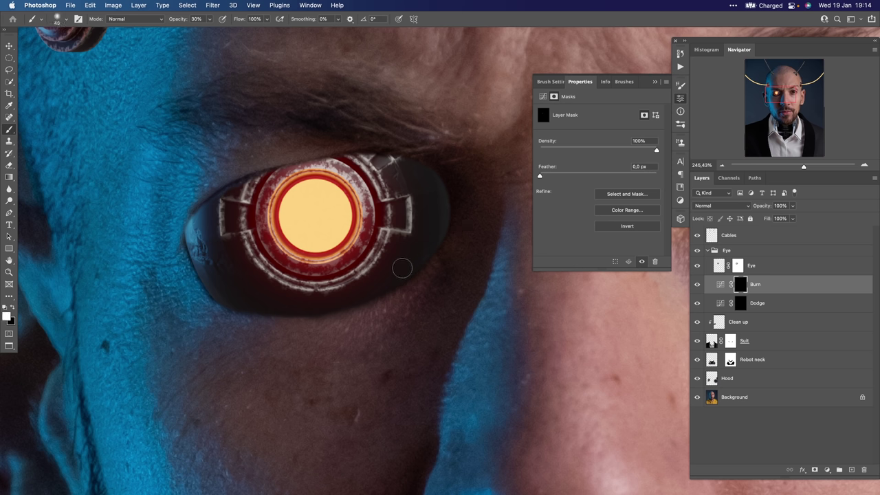
key(bracketleft)
key(bracketleft)
key(bracketleft)
key(bracketleft)
drag(347, 291, 241, 304)
Examine the shading around the robotic eye up close and against the whole portrait
scroll(326, 303, up, 5)
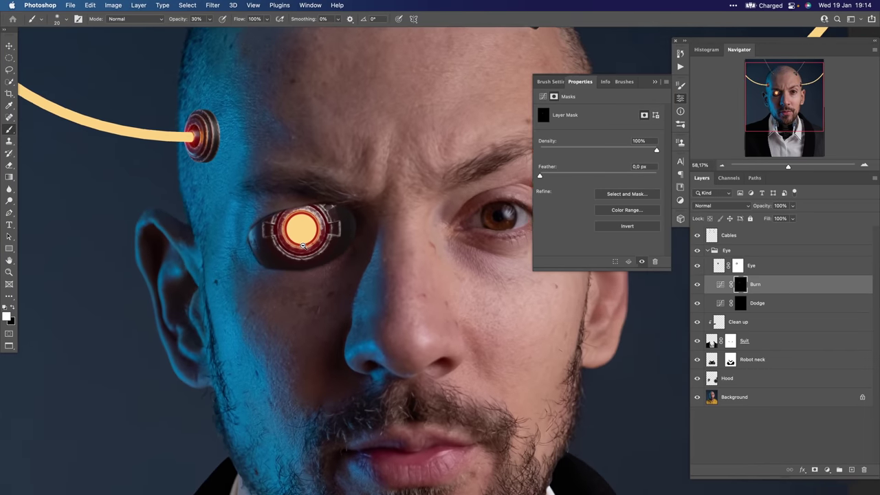
click(655, 82)
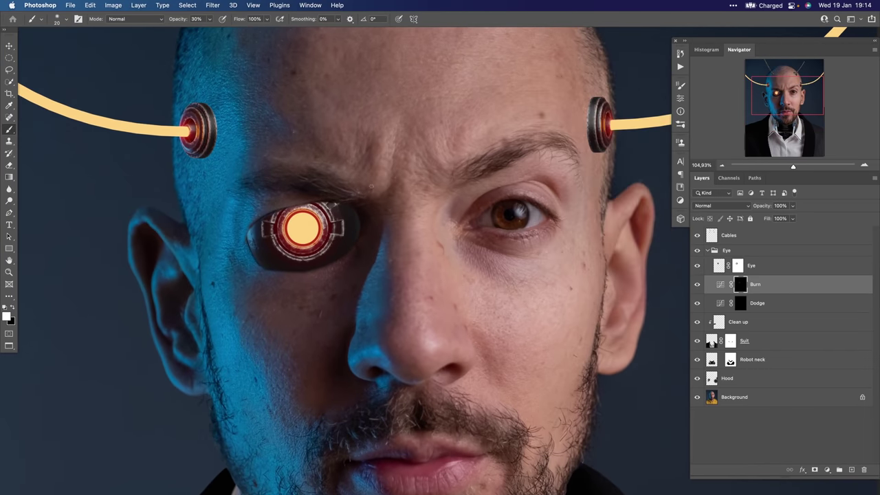
scroll(380, 206, down, 5)
scroll(386, 235, up, 5)
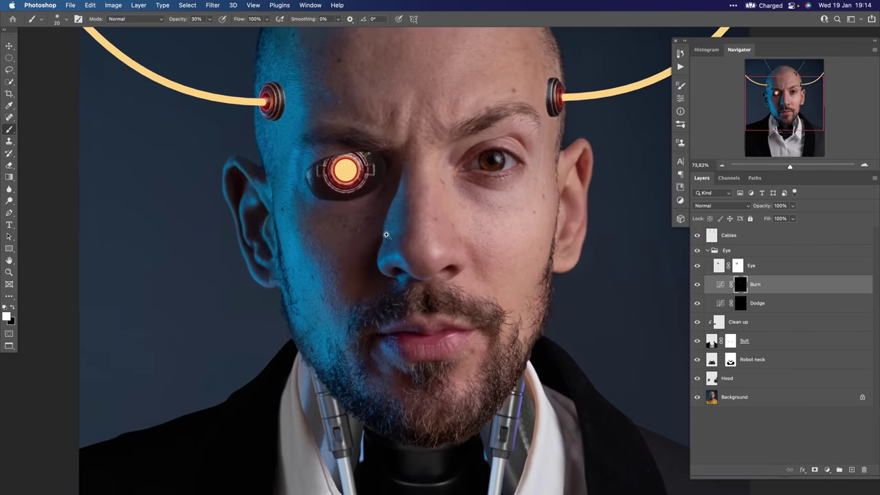
scroll(386, 235, up, 3)
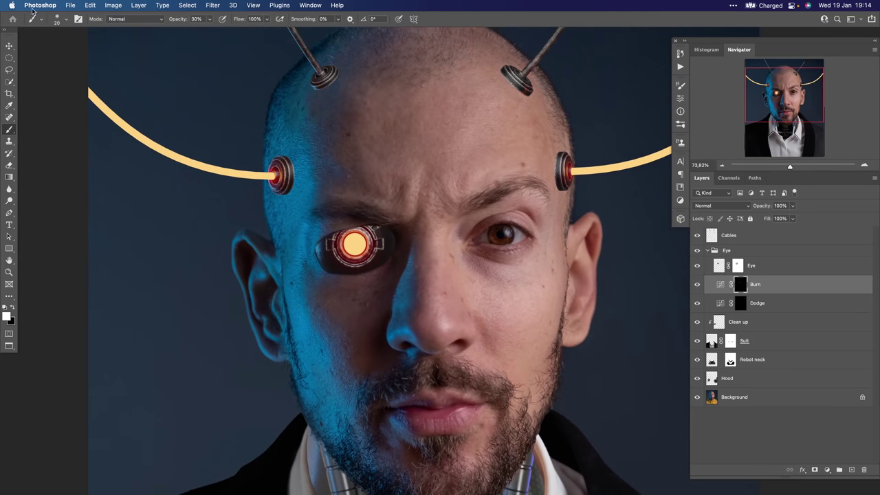
scroll(388, 222, up, 5)
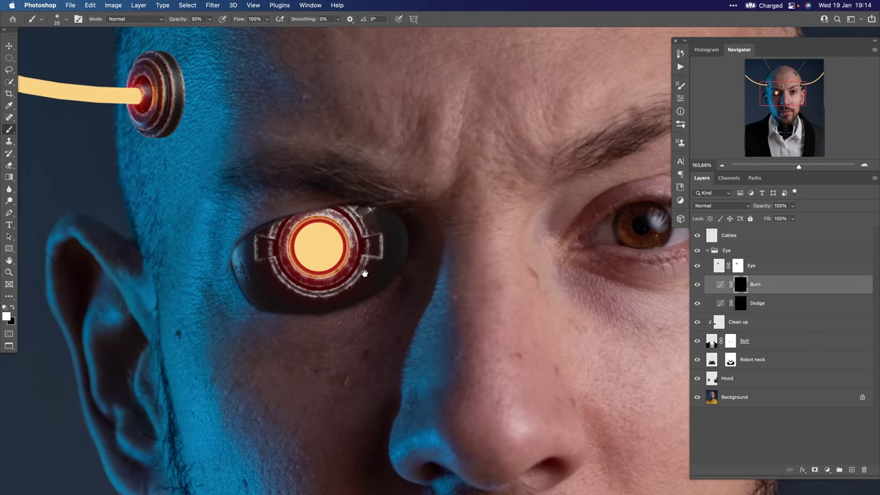
scroll(363, 275, up, 2)
scroll(348, 300, up, 2)
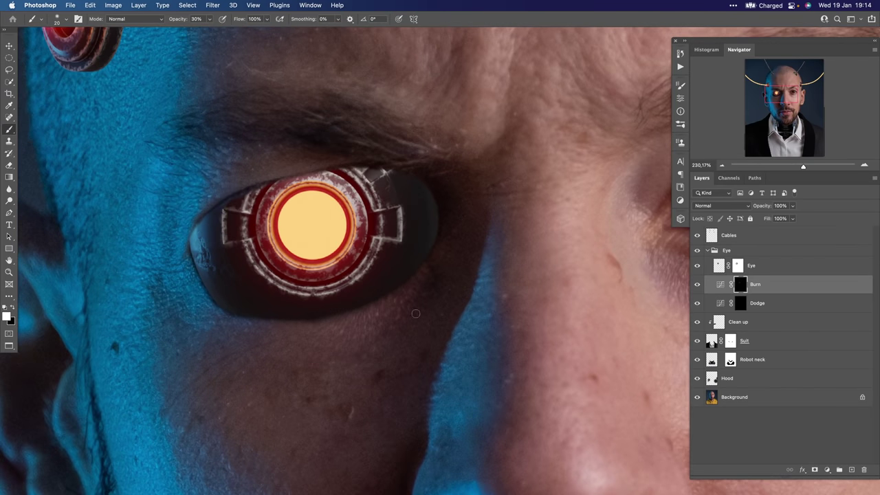
Paint thin highlights on the Dodge layer's mask along the eye socket's lower rim with a very small white brush at 30% opacity
click(742, 304)
scroll(261, 295, up, 2)
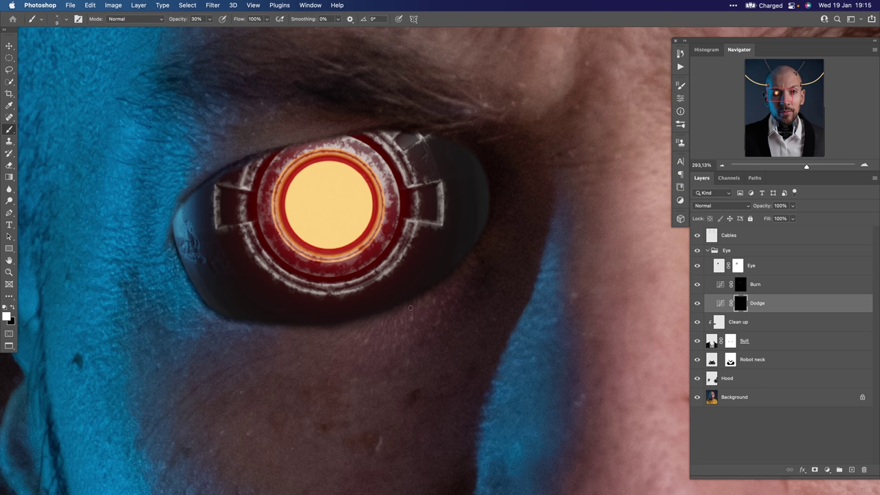
key(bracketright)
key(bracketright)
key(bracketleft)
key(bracketleft)
key(bracketleft)
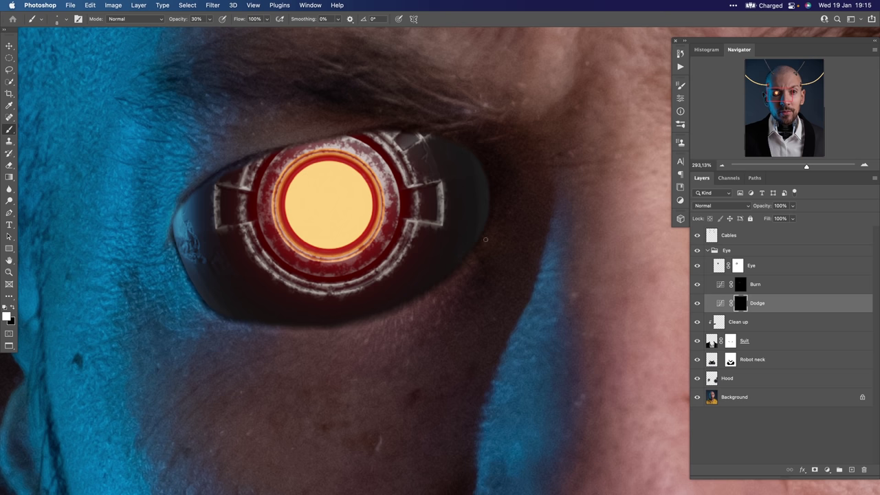
Paint a broader soft highlight on the Dodge mask beneath the robotic eye with a 70 px brush
key(bracketright)
key(bracketright)
key(bracketright)
key(bracketright)
key(bracketright)
drag(402, 277, 376, 287)
Refine the socket's lower rim with a tiny brush, lightening it on the Dodge mask and darkening it on the Burn mask
scroll(376, 287, down, 6)
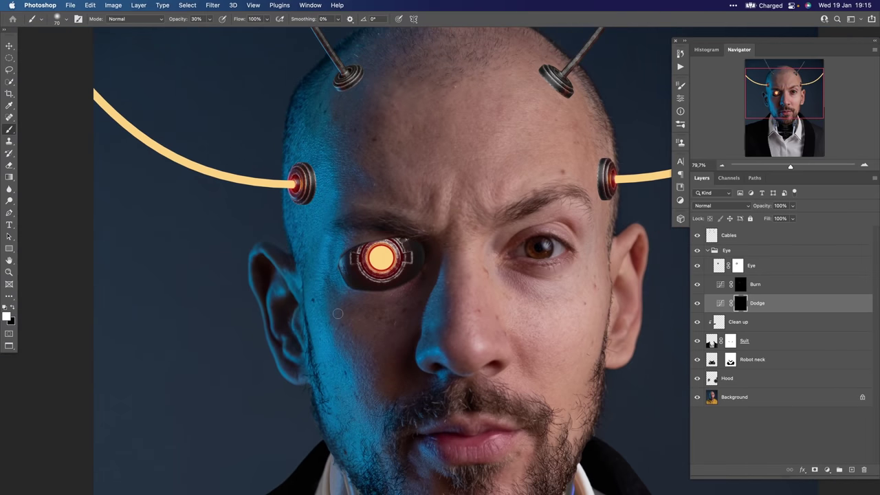
scroll(422, 266, up, 3)
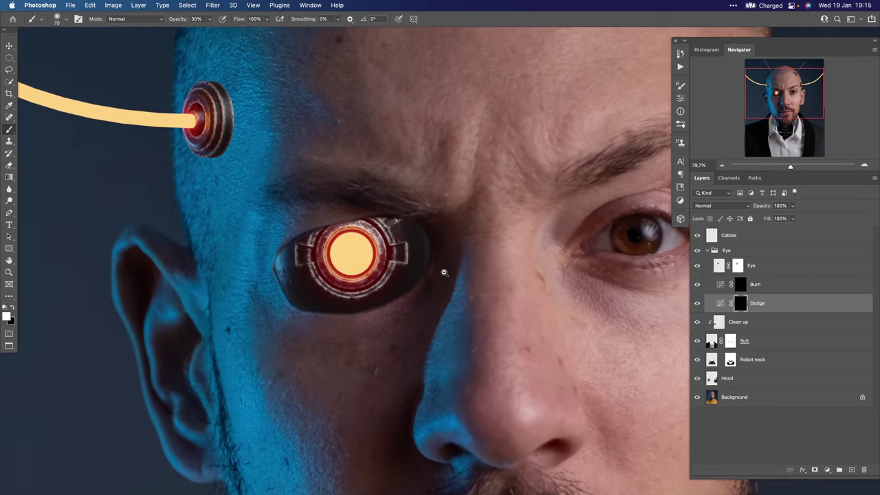
scroll(445, 272, up, 2)
scroll(320, 325, up, 2)
key([)
key([)
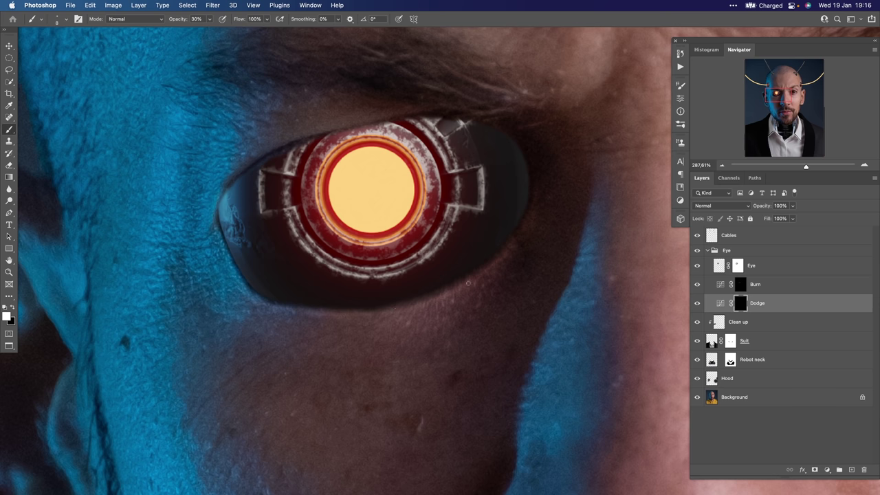
click(742, 286)
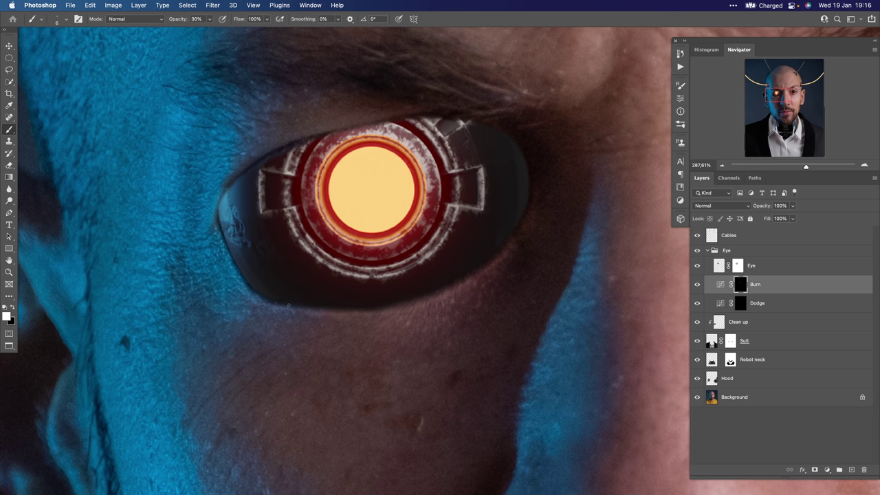
Add a Curves adjustment above the Eye layer and darken it by setting a curve point at input 175, output 98
click(727, 252)
click(720, 275)
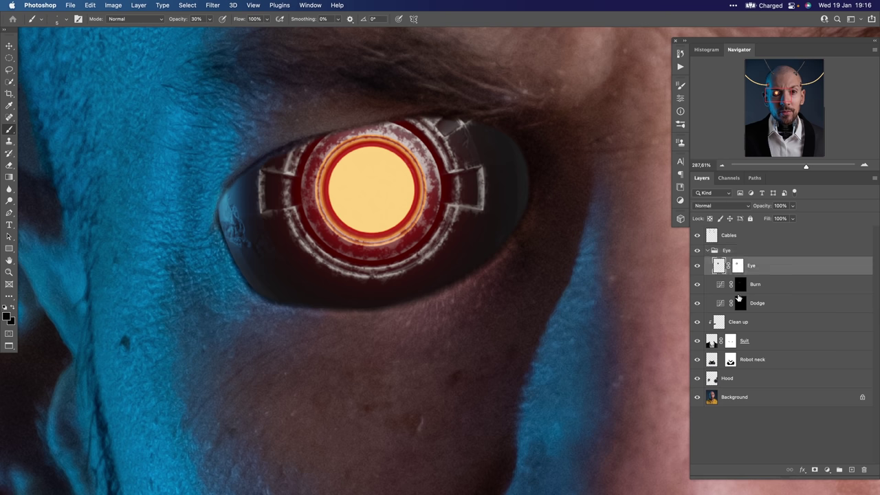
click(827, 469)
click(827, 333)
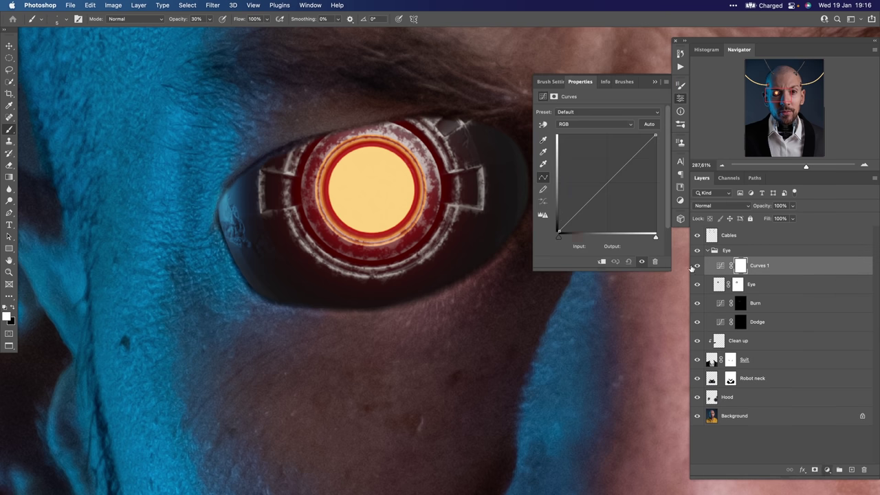
drag(620, 183, 625, 195)
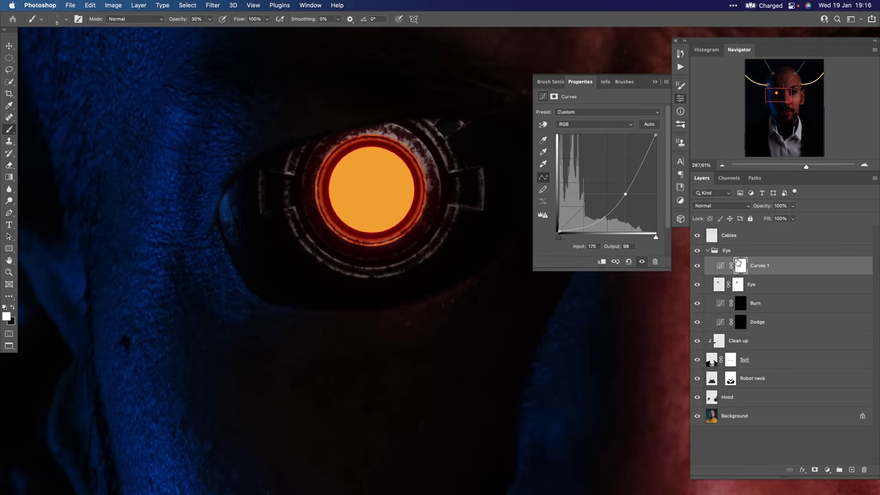
Invert the new curves layer's mask to black and clip the adjustment to the Eye layer
click(738, 265)
key(super+i)
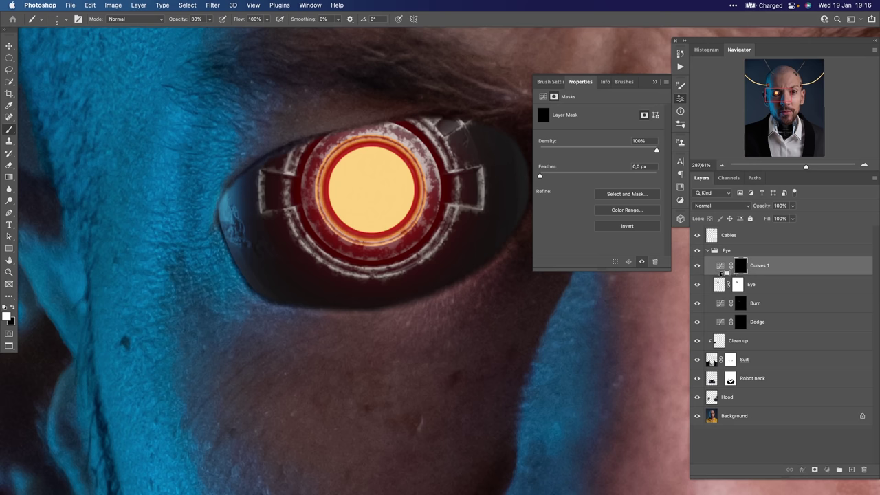
alt+click(722, 275)
Paint soft shading over the robotic eye's outer edge on the clipped curves mask with a 125 px brush
drag(465, 182, 436, 187)
key(bracketright)
key(bracketright)
key(bracketright)
key(bracketright)
key(bracketright)
key(bracketright)
key(bracketright)
key(bracketright)
key(bracketright)
key(bracketright)
key(bracketright)
key(bracketright)
key(bracketright)
key(bracketright)
key(bracketright)
key(bracketright)
key(bracketright)
key(bracketright)
key(bracketright)
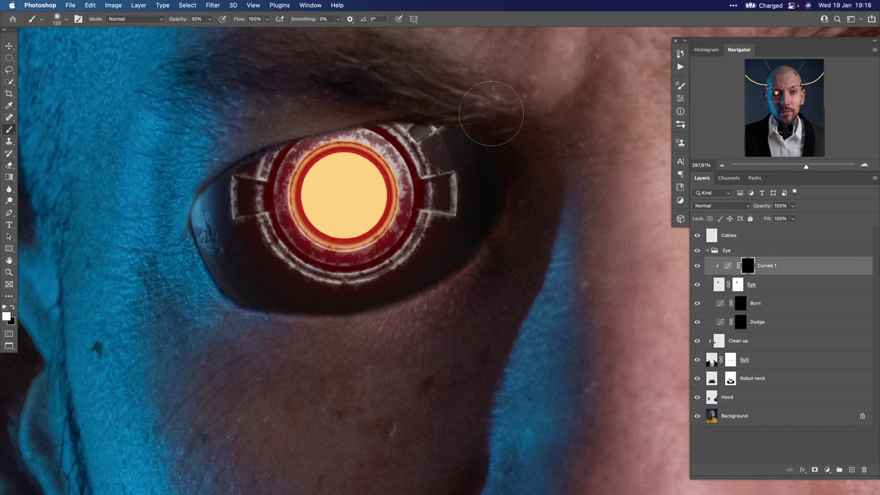
key(super+space)
drag(352, 284, 302, 296)
drag(402, 285, 419, 282)
scroll(418, 282, down, 2)
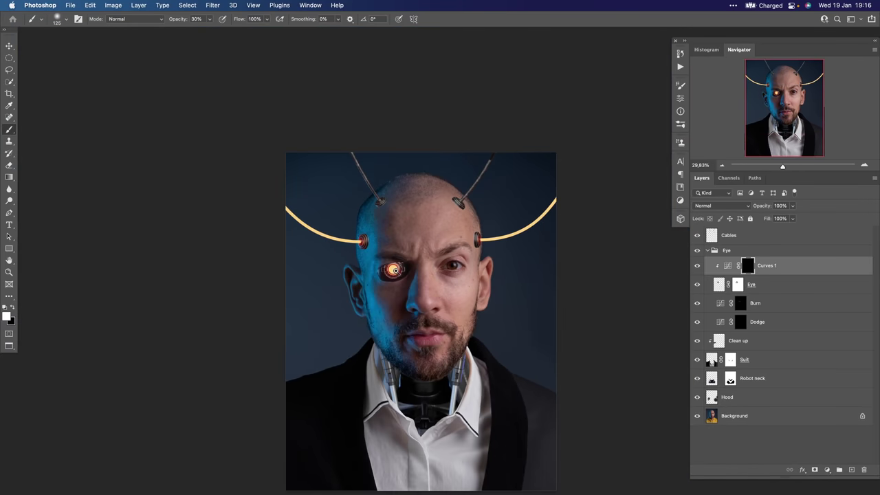
scroll(395, 270, up, 5)
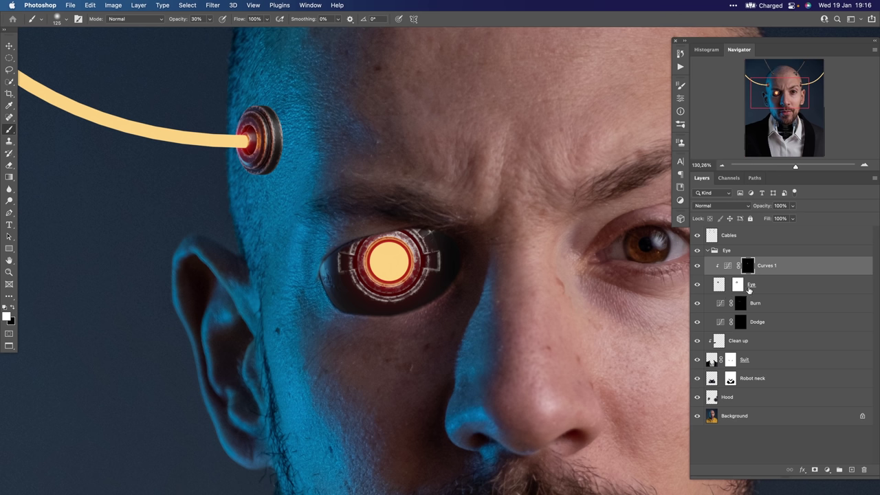
Nudge the Eye layer's artwork slightly within its socket using the Move tool, without moving its mask
click(719, 286)
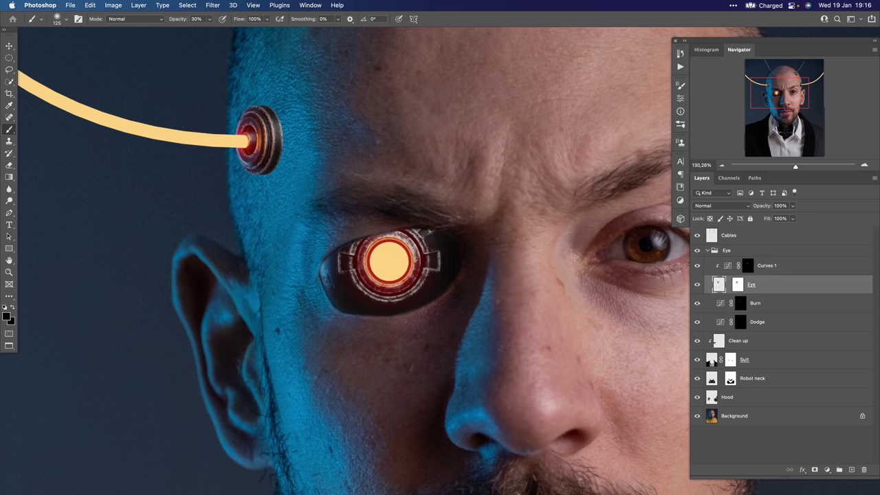
key(v)
drag(395, 282, 411, 285)
key(super+z)
scroll(399, 289, down, 6)
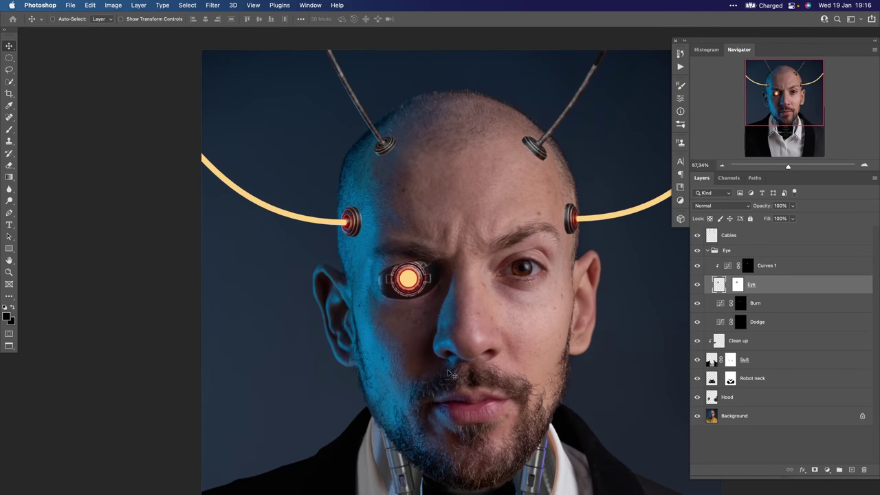
scroll(402, 261, up, 5)
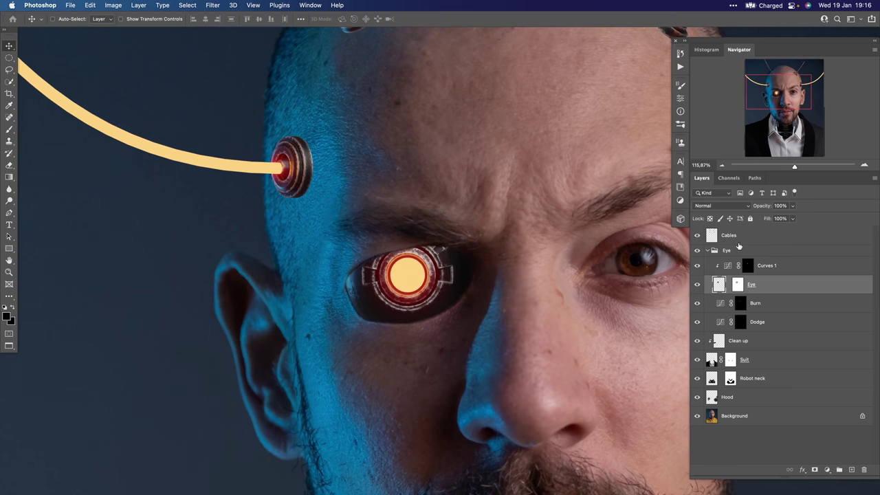
click(697, 284)
click(697, 285)
drag(404, 277, 402, 277)
drag(425, 305, 378, 321)
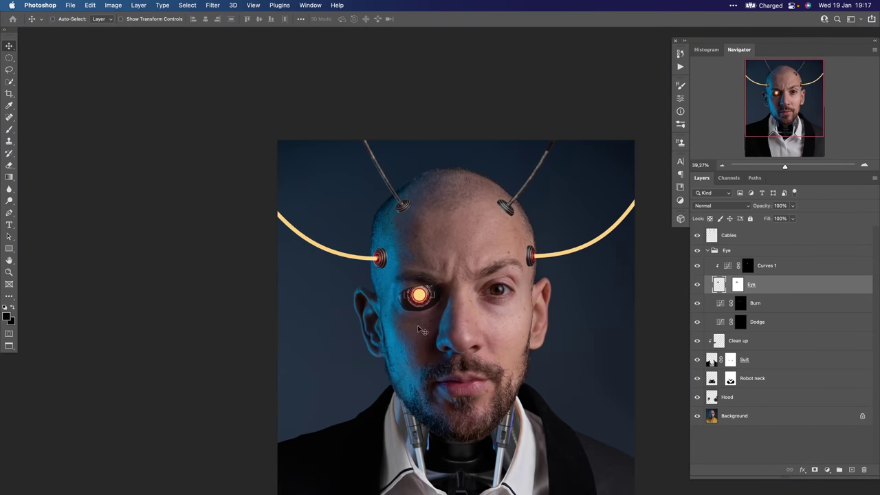
scroll(417, 377, up, 5)
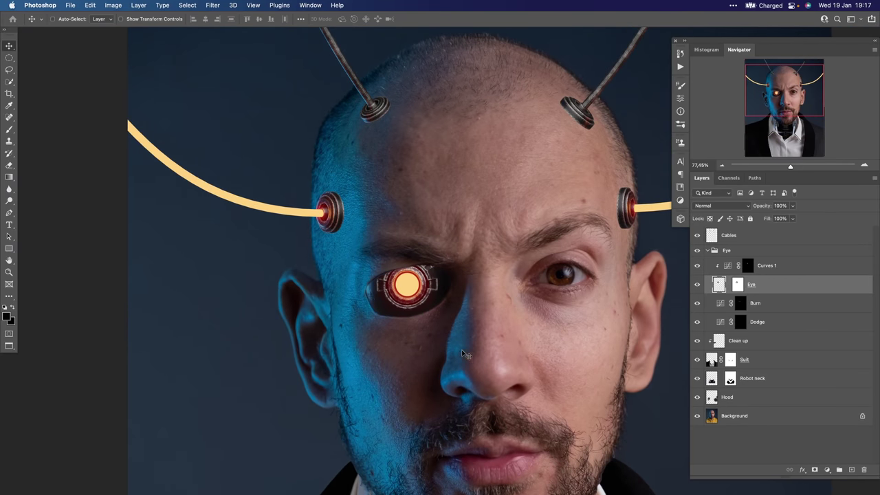
scroll(462, 350, right, 3)
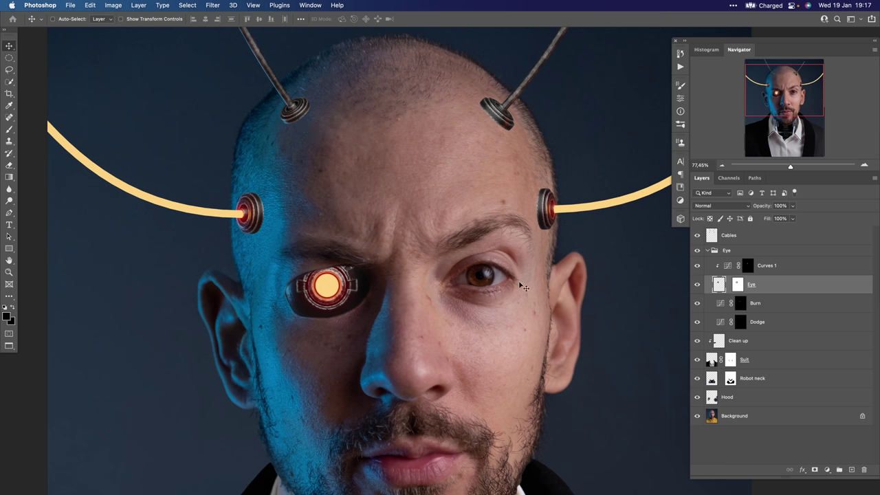
Put the Cables layer into a new group named Cables
click(718, 237)
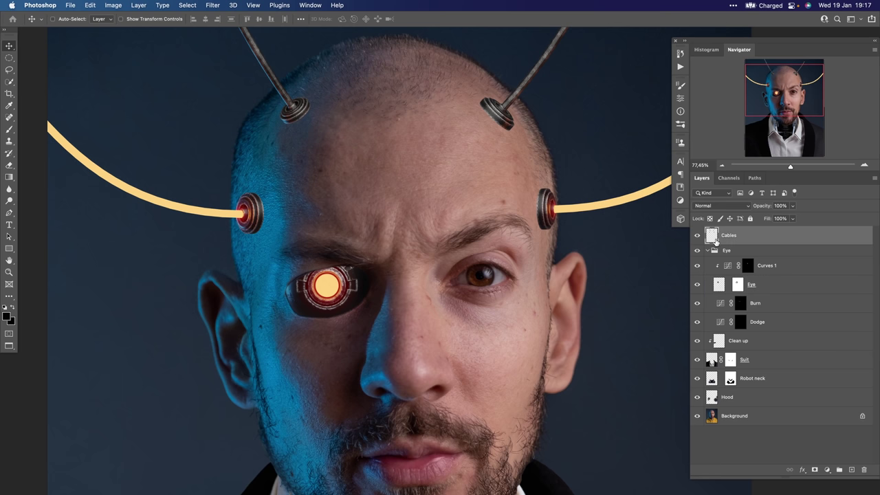
key(super+g)
text(Cables)
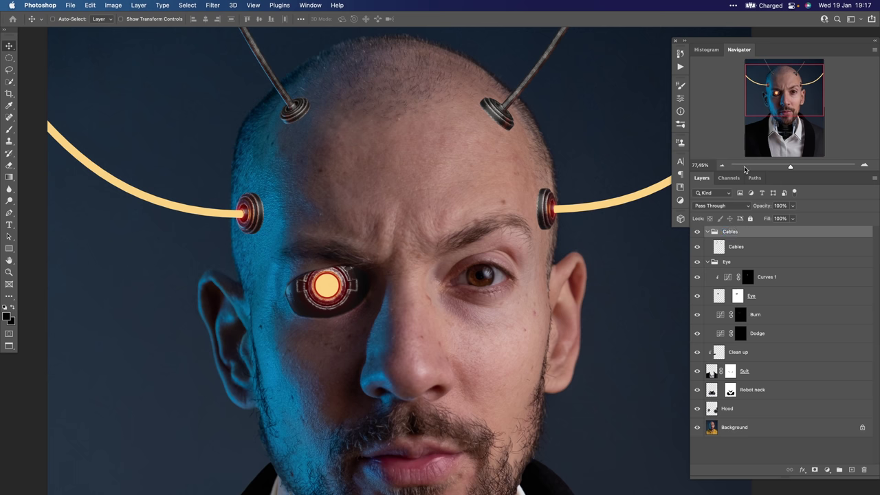
Add a Curves adjustment in the Cables group and brighten it with a curve point at input 87, output 188
click(737, 253)
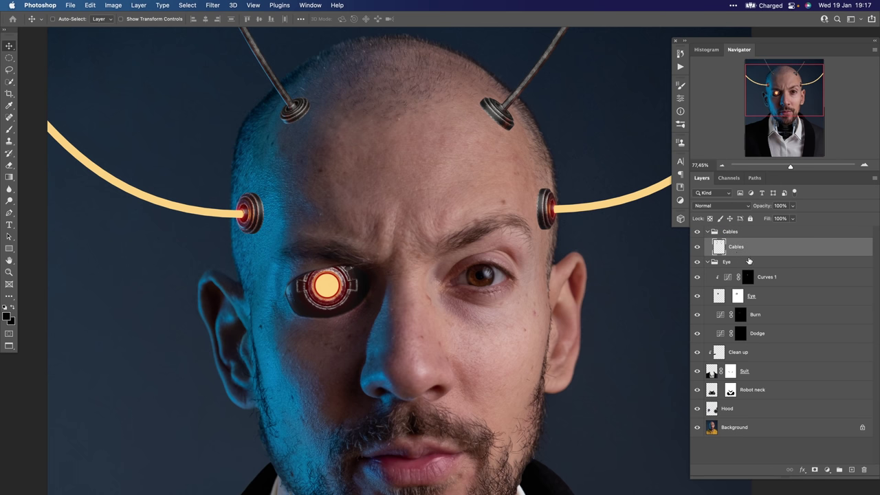
click(828, 470)
click(842, 344)
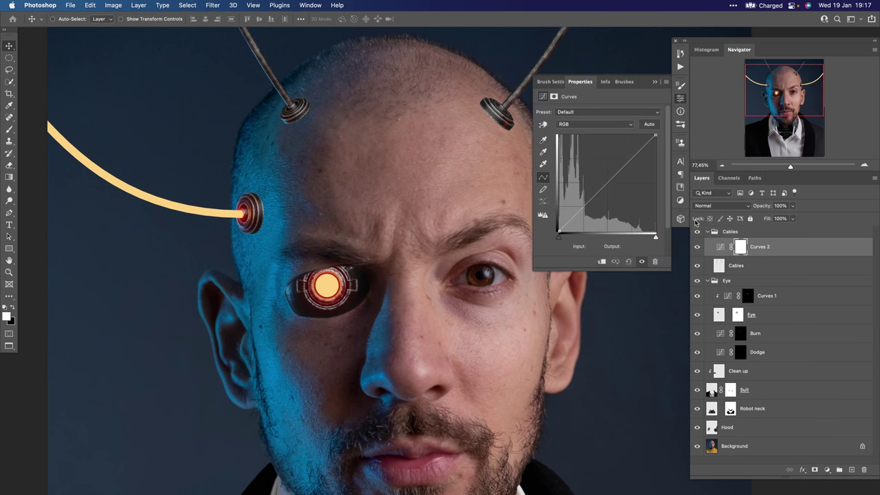
drag(604, 177, 592, 161)
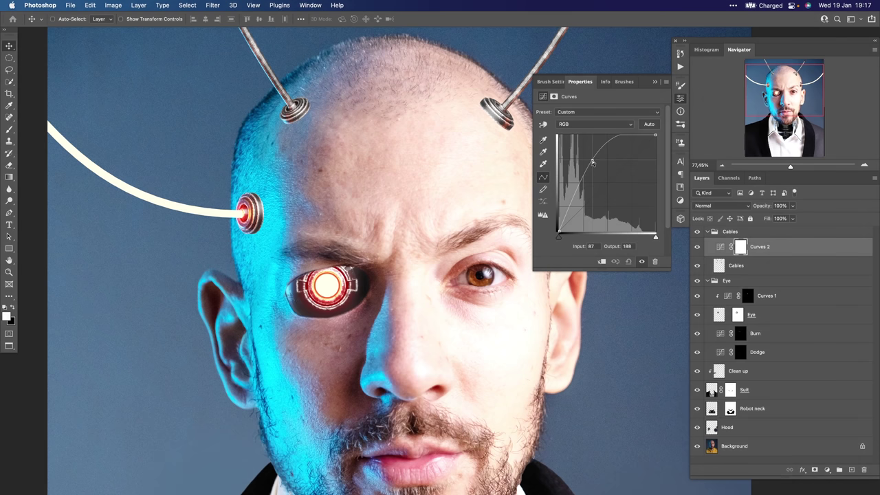
Rename the new curves layer Dodge, place it beneath the Cables layer and invert its mask to black
double_click(757, 248)
text(Dodge)
drag(723, 255, 742, 267)
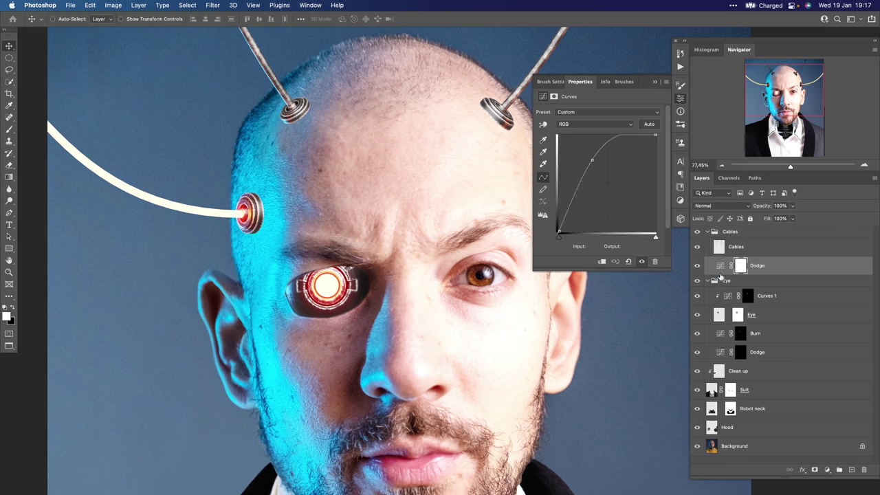
key(super+i)
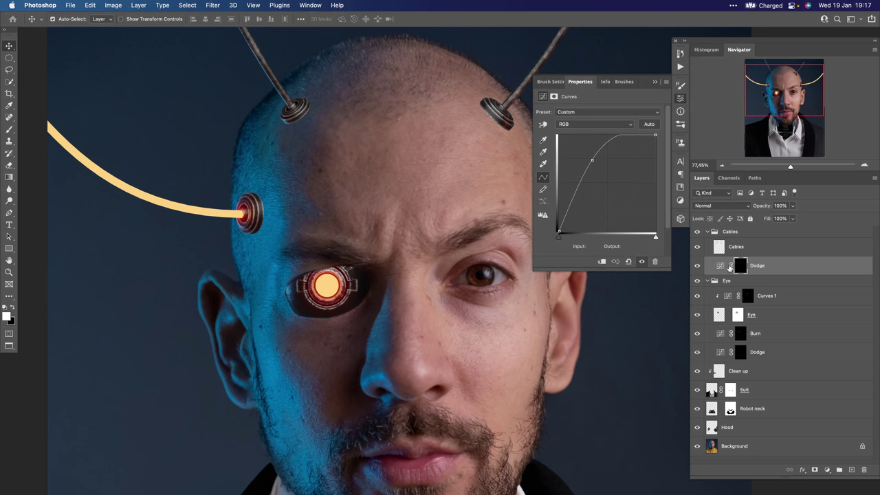
Duplicate the Cables group's Dodge layer as Burn and darken its curve with the point at input 187, output 91
key(super+j)
double_click(757, 266)
text(Burn)
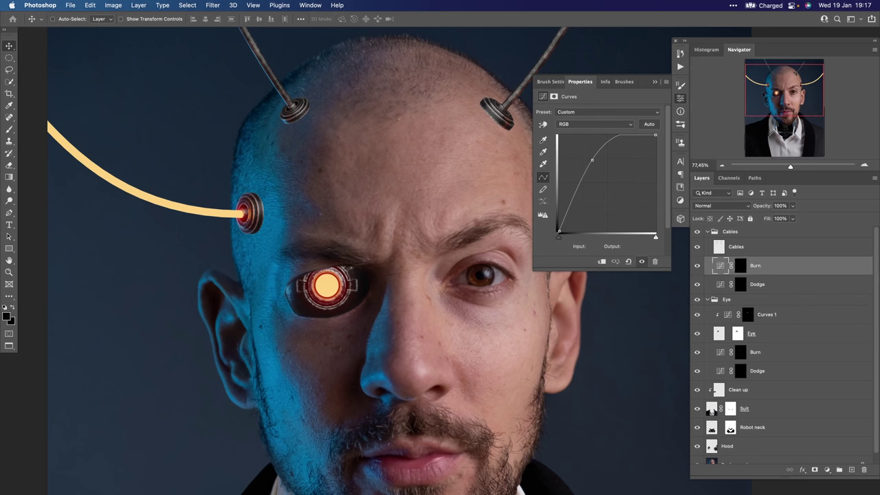
drag(590, 159, 629, 197)
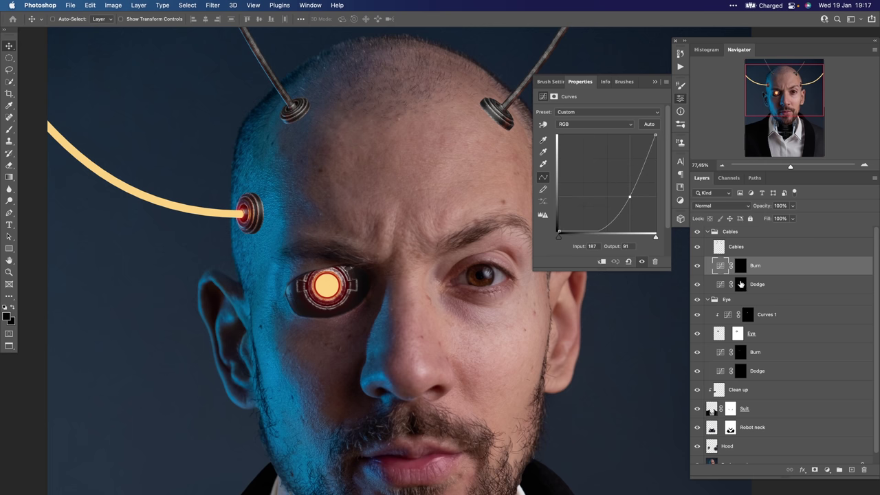
Shade the skin around the blue-lit temple's cable socket on the Burn mask and add fine rim highlights on the Dodge mask
click(742, 284)
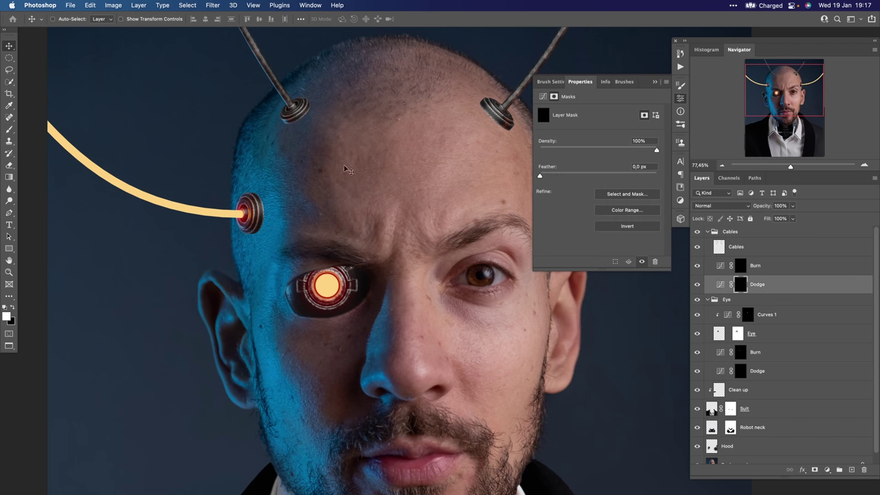
drag(255, 201, 289, 208)
click(654, 81)
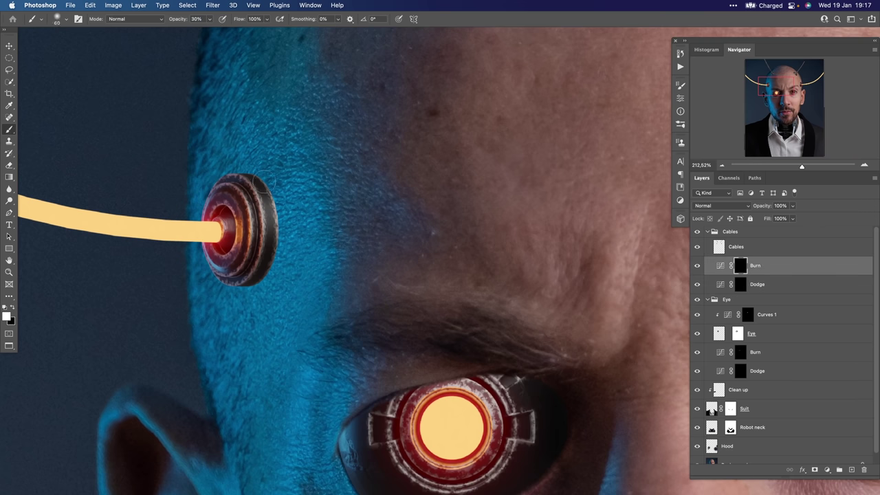
key([)
key(alt+bracketleft)
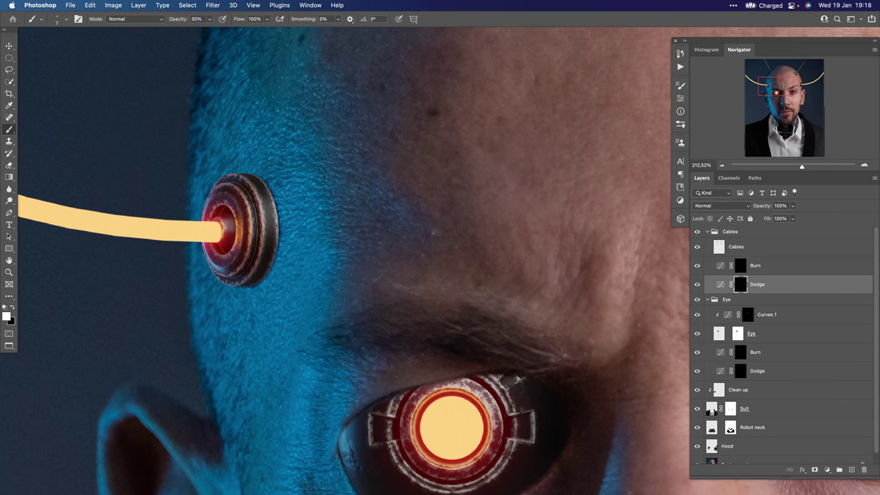
scroll(326, 257, down, 5)
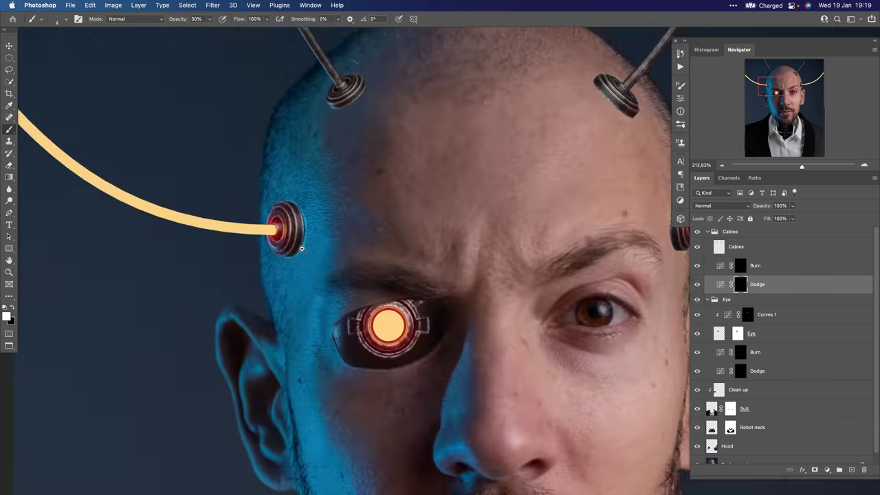
scroll(326, 257, up, 4)
key(alt+bracketright)
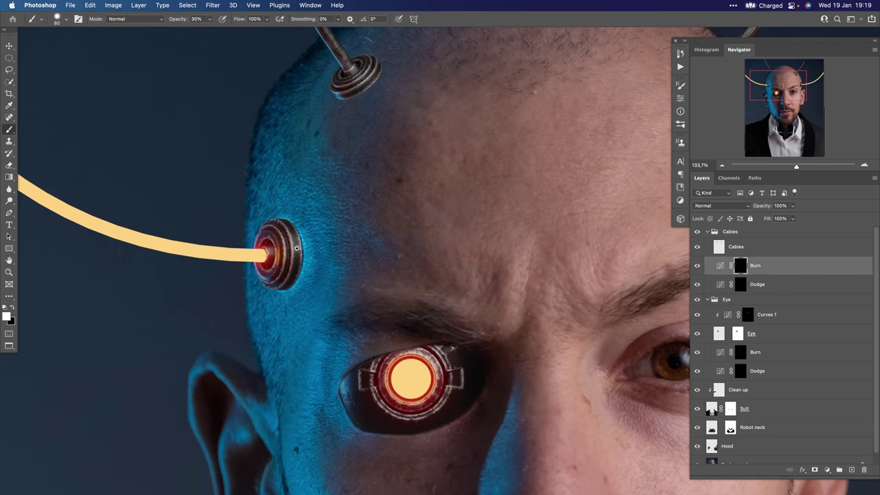
scroll(297, 248, up, 2)
scroll(303, 239, down, 6)
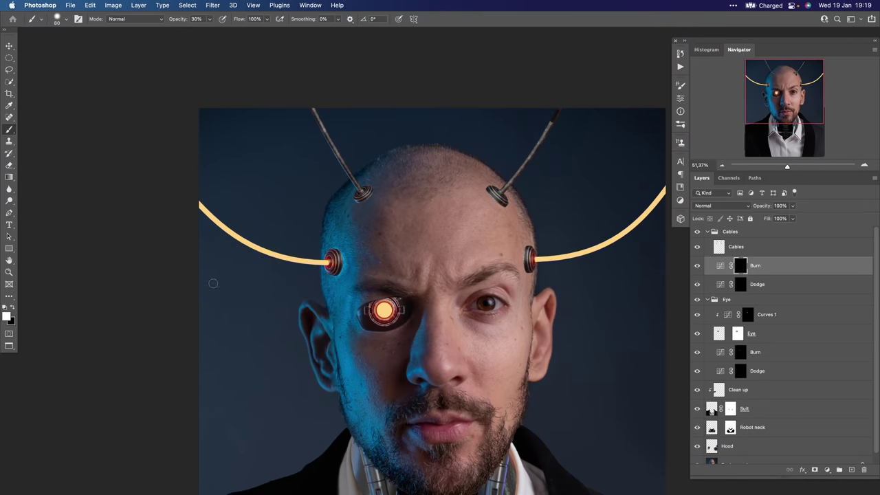
scroll(301, 258, up, 7)
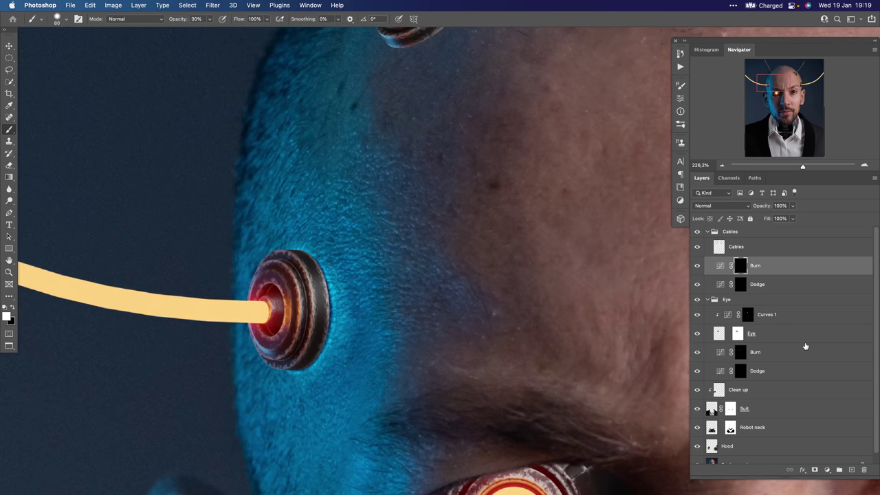
Add a new layer above Burn in the Cables group and set its blend mode to Multiply
click(851, 469)
key(x)
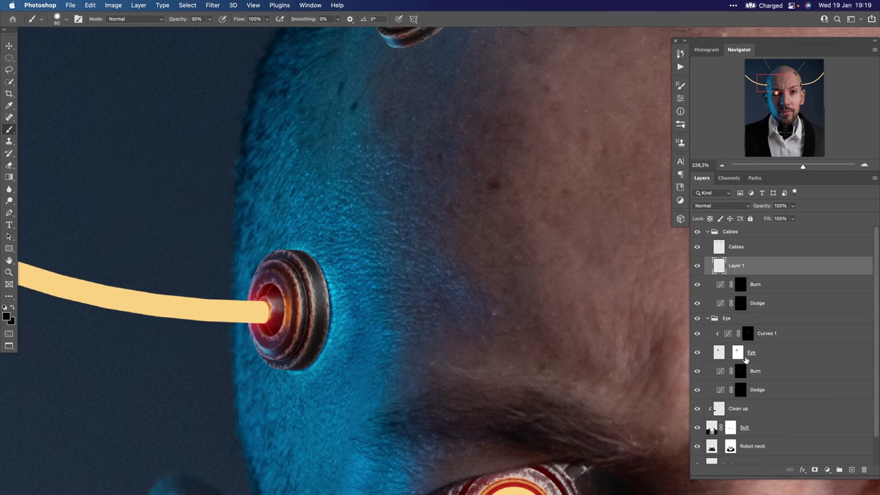
click(722, 206)
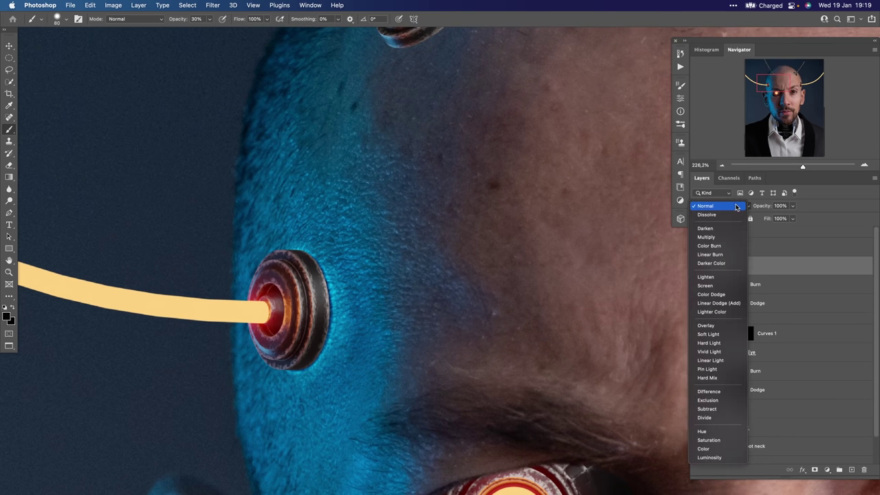
click(716, 238)
Try painting a soft shadow beside the temple cable socket with bright blue sampled from the nearby skin
alt+click(353, 302)
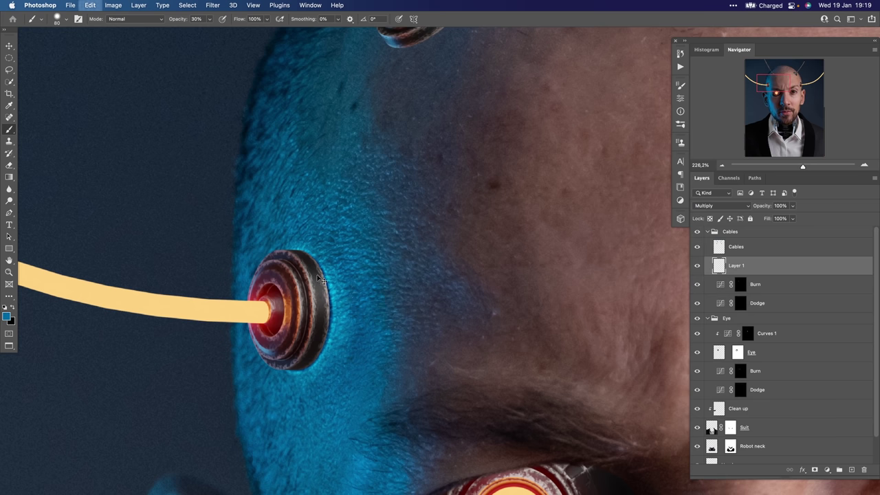
mouse_move(337, 285)
mouse_down()
mouse_move(357, 314)
mouse_move(321, 285)
mouse_move(348, 315)
mouse_move(314, 349)
mouse_up()
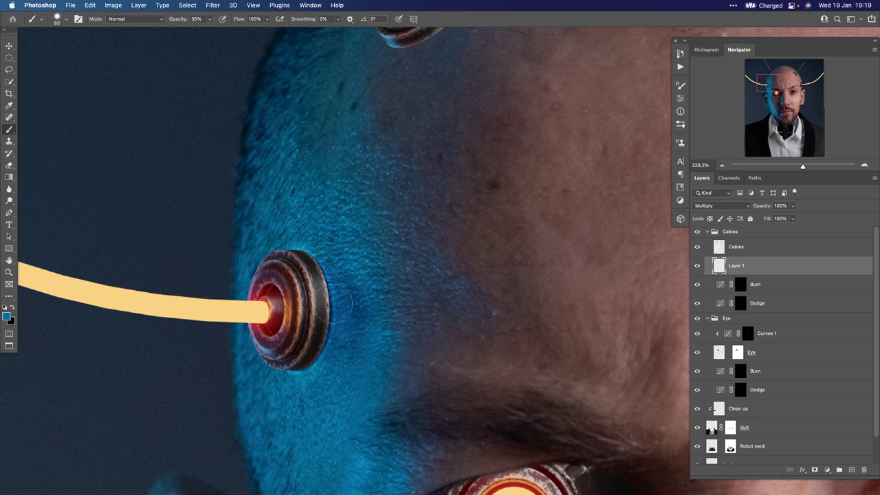
mouse_move(349, 341)
mouse_down()
mouse_move(301, 356)
mouse_move(330, 353)
mouse_move(363, 321)
mouse_up()
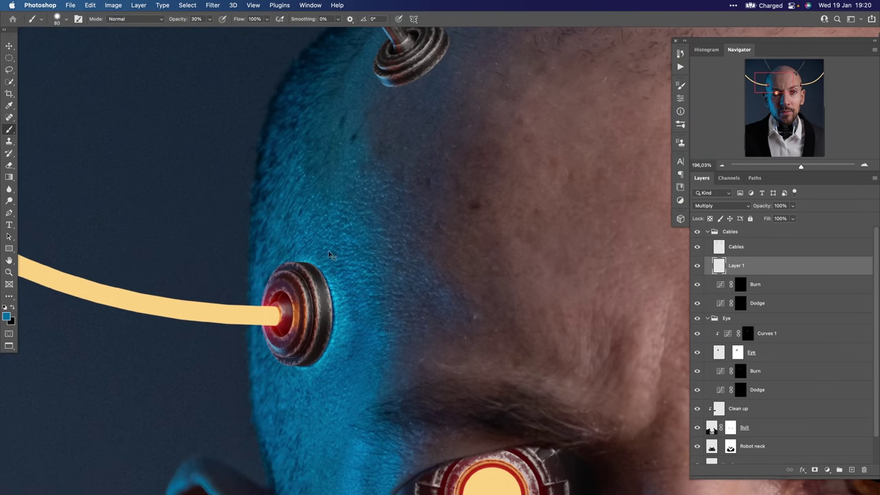
Sample the darker blue skin, adjust the foreground colour to #203943 and paint a soft shadow around the temple cable socket
alt+click(321, 176)
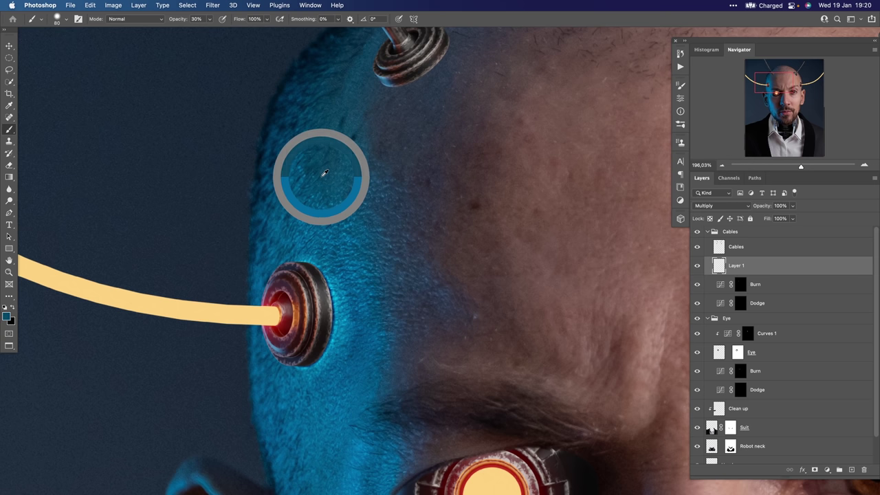
click(8, 319)
drag(743, 420, 725, 430)
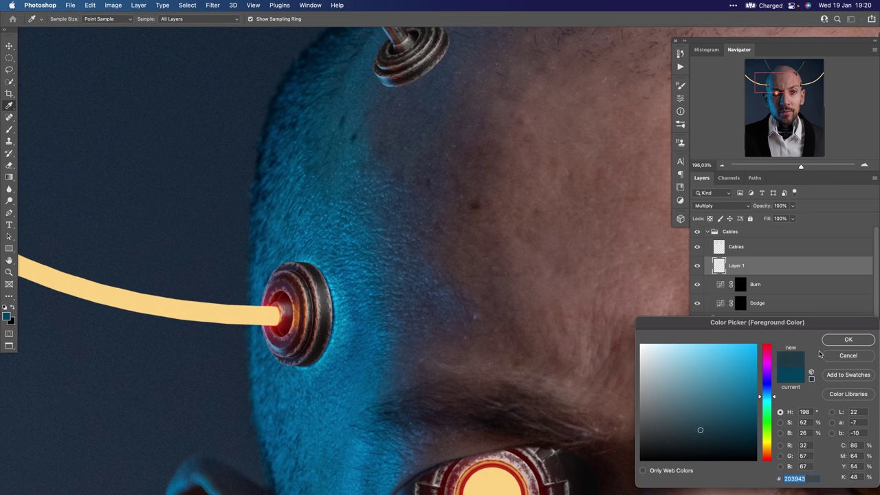
click(847, 340)
key(b)
mouse_move(316, 278)
mouse_down()
mouse_move(327, 323)
mouse_move(326, 312)
mouse_up()
mouse_move(311, 351)
mouse_down()
mouse_move(342, 349)
mouse_move(315, 347)
mouse_move(320, 293)
mouse_move(338, 326)
mouse_move(324, 294)
mouse_move(330, 339)
mouse_move(315, 349)
mouse_move(320, 282)
mouse_move(358, 324)
mouse_move(314, 346)
mouse_move(332, 336)
mouse_move(313, 284)
mouse_move(349, 327)
mouse_move(298, 335)
mouse_up()
Add a white layer mask to the Multiply shadow layer and switch the painting colour to black
scroll(359, 340, up, 3)
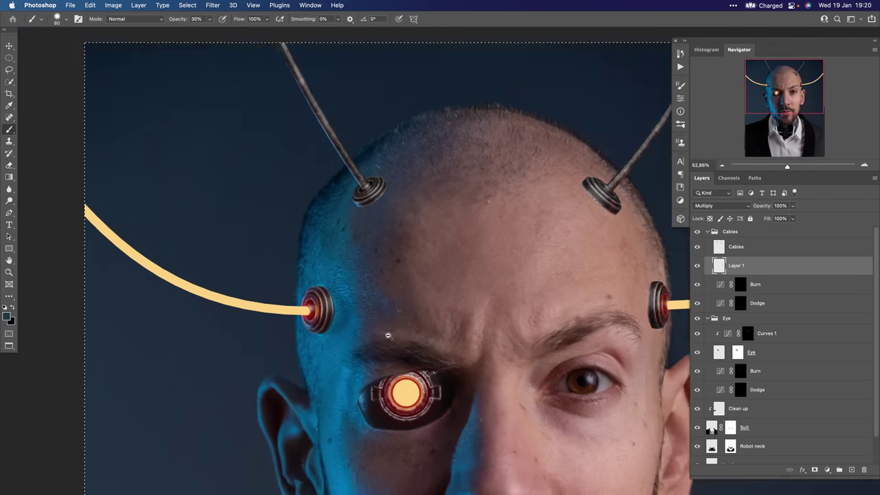
click(815, 469)
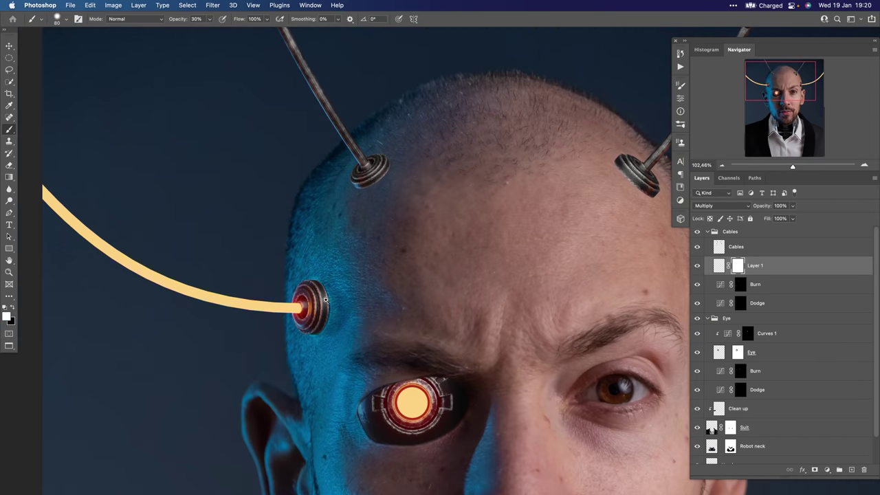
scroll(345, 297, up, 1)
key(x)
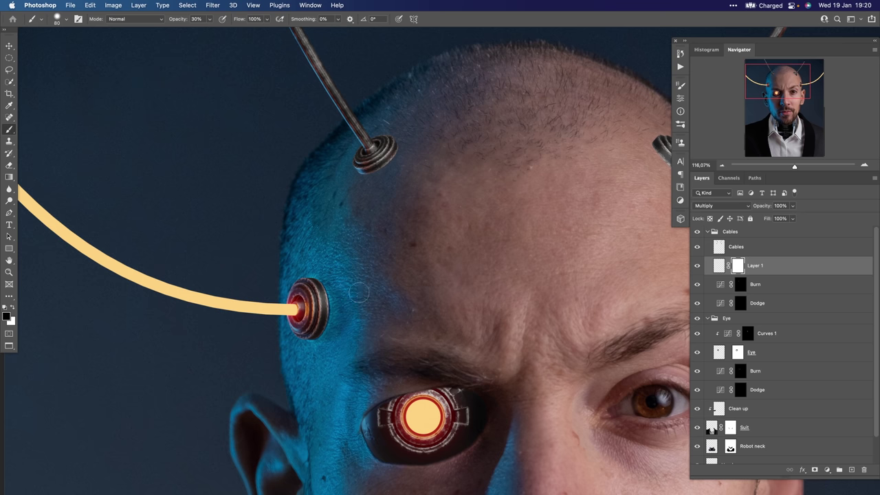
Add a Curves adjustment clipped to the Cables layer, darken it with input 141 and output 96, and invert its mask
scroll(339, 301, down, 5)
scroll(336, 291, up, 5)
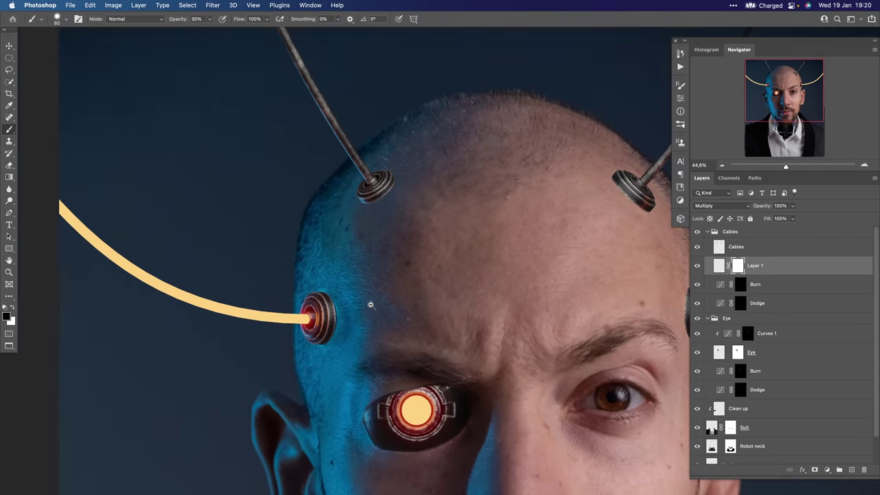
click(723, 233)
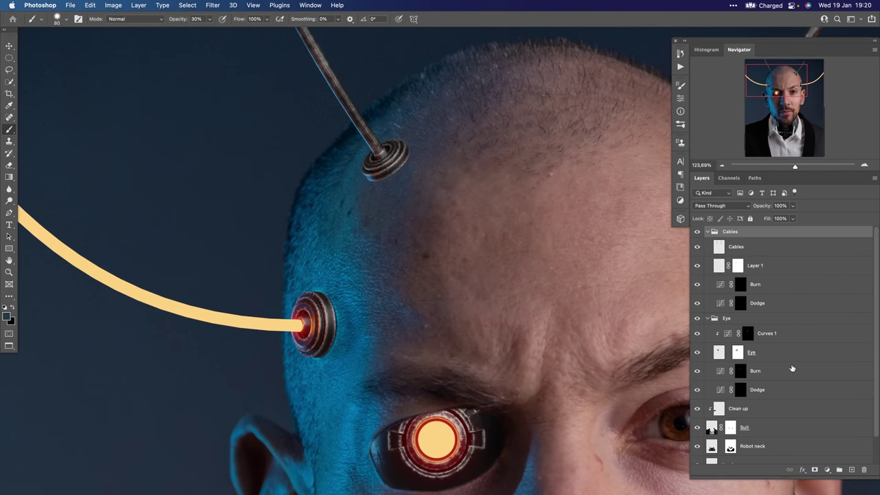
click(839, 471)
click(827, 328)
click(603, 262)
mouse_move(611, 184)
mouse_down()
mouse_move(618, 200)
mouse_move(614, 195)
mouse_up()
key(super+i)
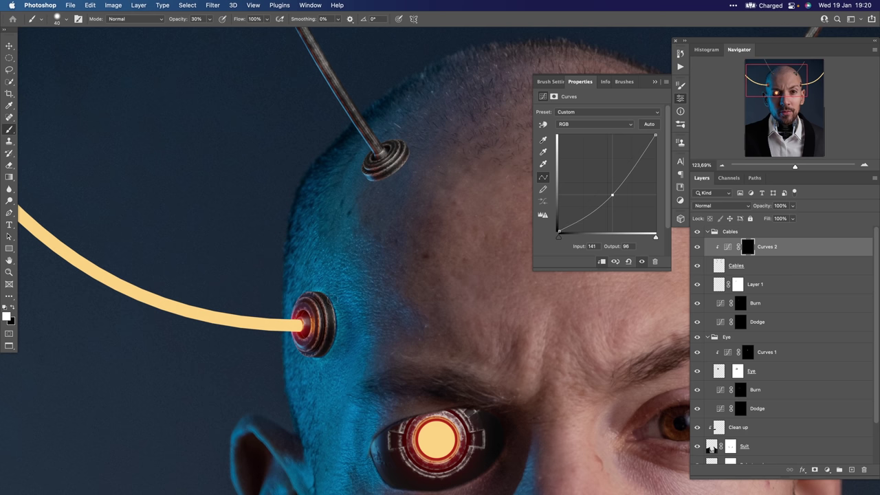
Paint white on the Curves 2 mask to darken the shaded edge of the temple cable socket on the blue-lit side
drag(347, 326, 303, 337)
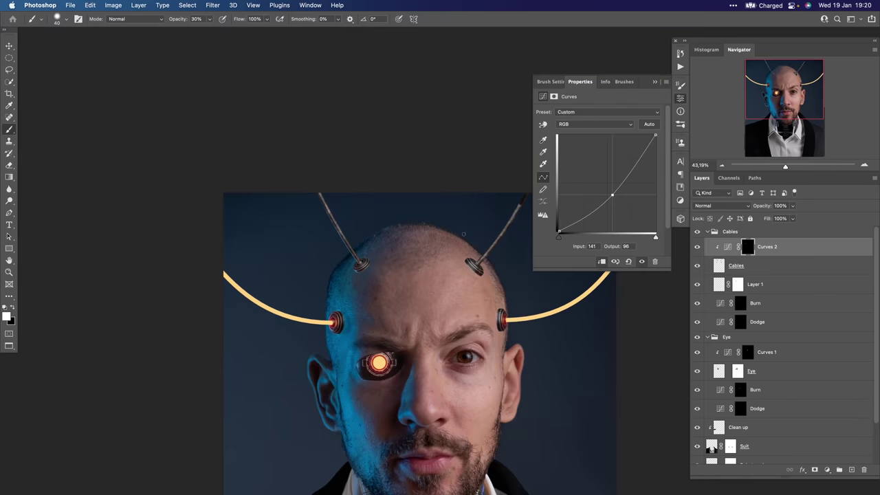
click(656, 82)
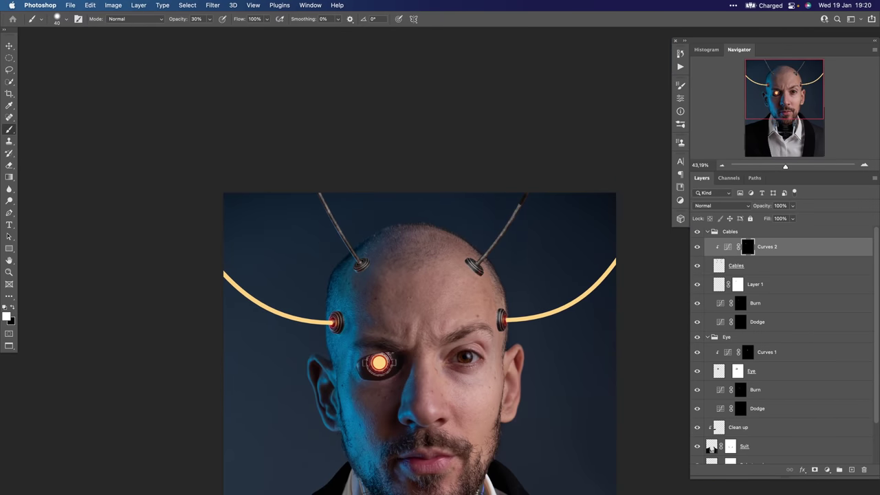
scroll(360, 344, up, 5)
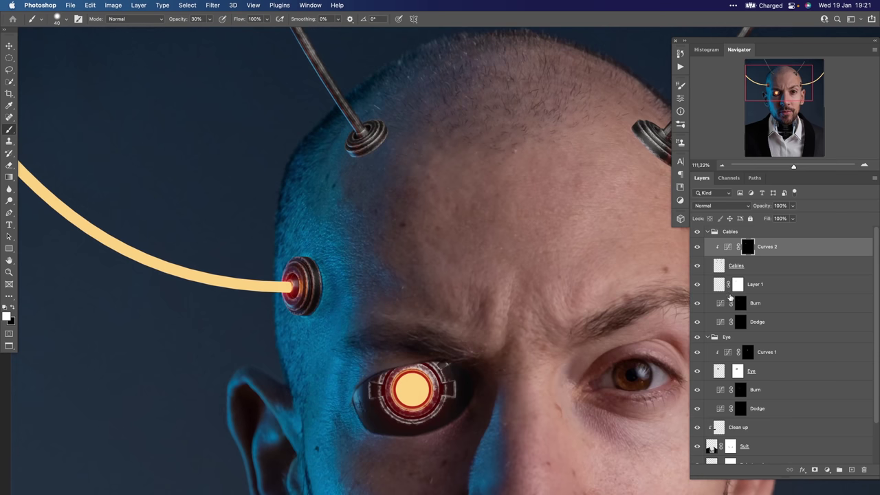
Paint on the Cables group's Dodge mask around the rim of the upper head socket on the blue-lit side
scroll(309, 295, up, 5)
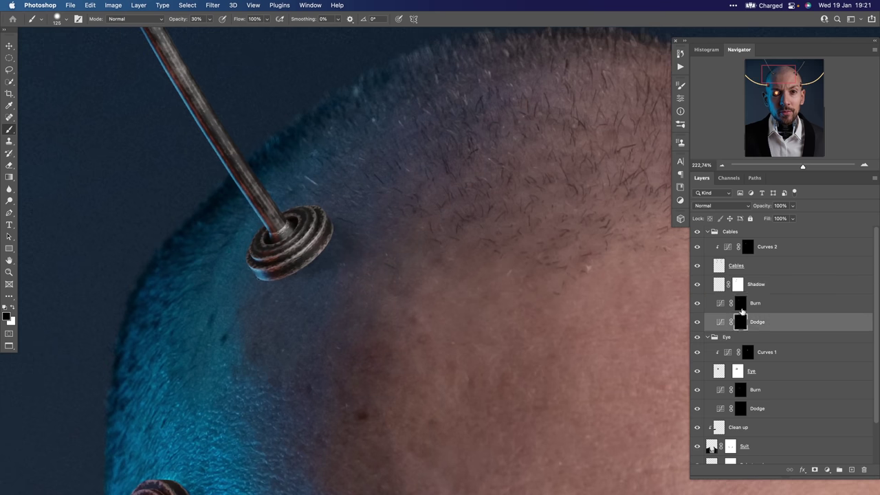
click(741, 308)
key(x)
click(740, 322)
mouse_move(340, 231)
mouse_down()
mouse_move(308, 273)
mouse_move(256, 280)
mouse_up()
With a much smaller brush, paint on the Burn mask along the skin edge of the upper head socket above the human eye
key(bracketleft)
key(bracketleft)
key(bracketleft)
key(bracketleft)
key(bracketleft)
key(bracketleft)
key(bracketleft)
click(740, 303)
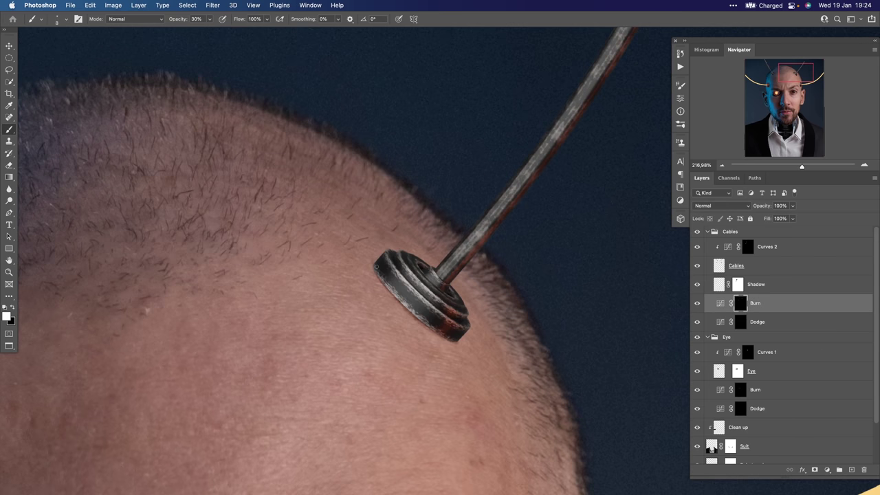
drag(378, 281, 414, 319)
drag(414, 319, 439, 240)
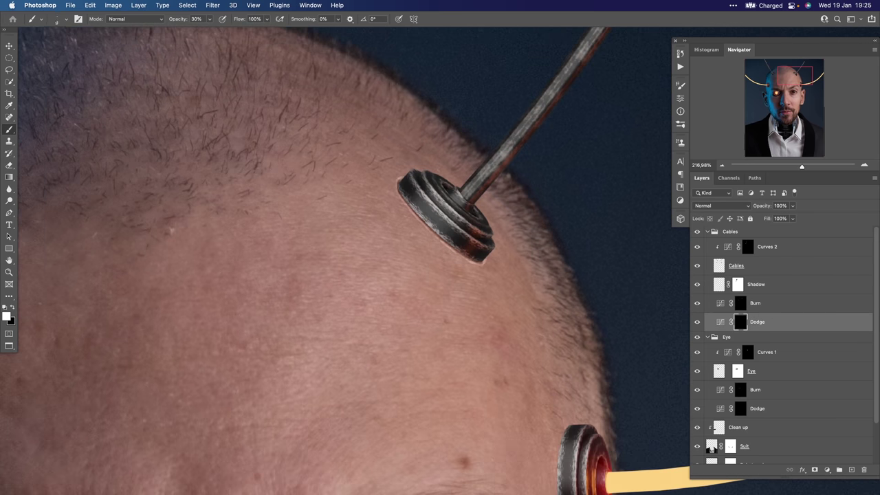
Paint a fine highlight on the Dodge mask along the skin edge of the temple socket beside the human eye
right_click(410, 174)
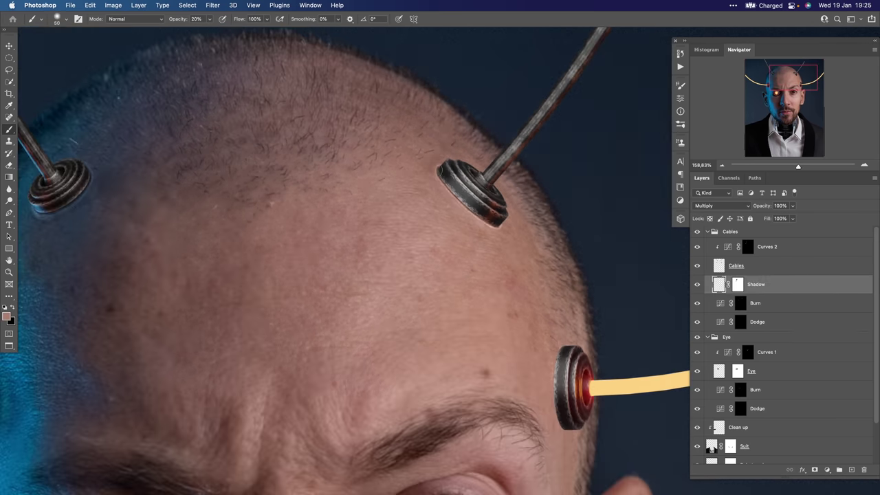
key(alt+bracketright)
key(alt+bracketright)
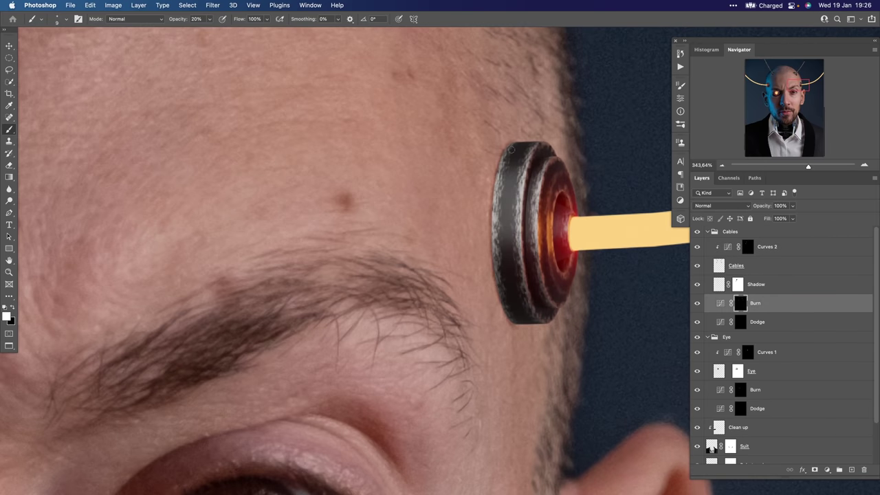
key(alt+bracketleft)
drag(489, 179, 516, 325)
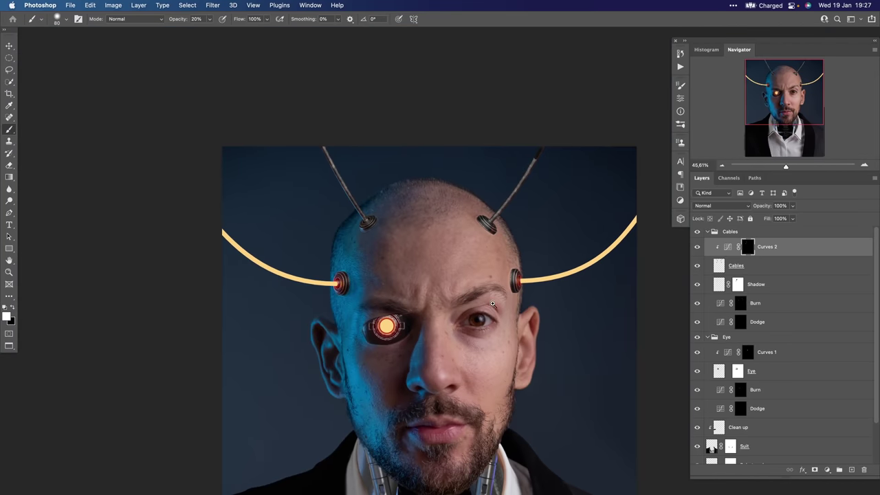
Compare the portrait with the Cables group hidden and shown, and with its Shadow, Burn and Dodge layers toggled
drag(493, 304, 439, 211)
scroll(439, 211, up, 3)
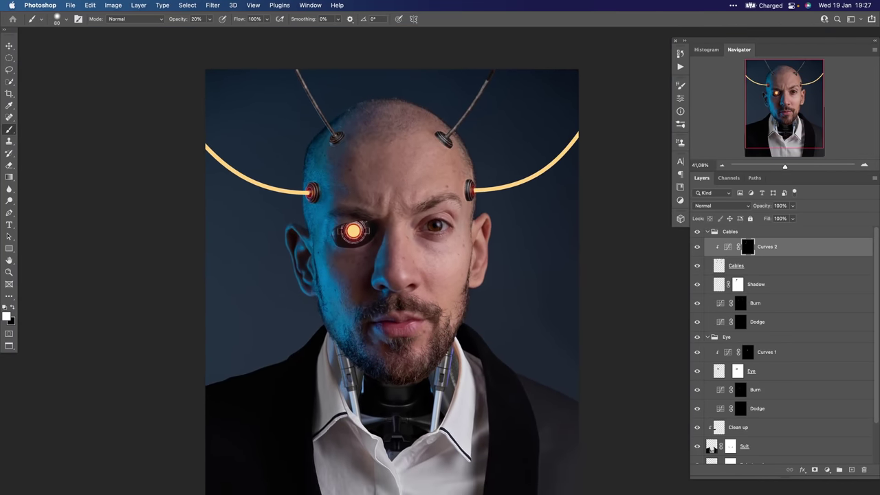
scroll(425, 236, down, 4)
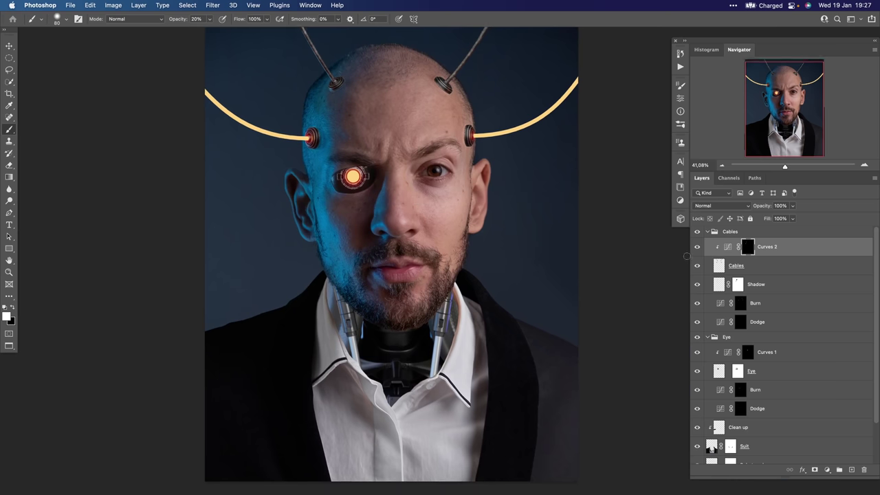
click(698, 233)
click(698, 233)
drag(698, 285, 698, 321)
drag(697, 284, 697, 324)
Examine the head sockets and robotic eye up close, as well as the blend of the whole portrait
drag(313, 138, 354, 149)
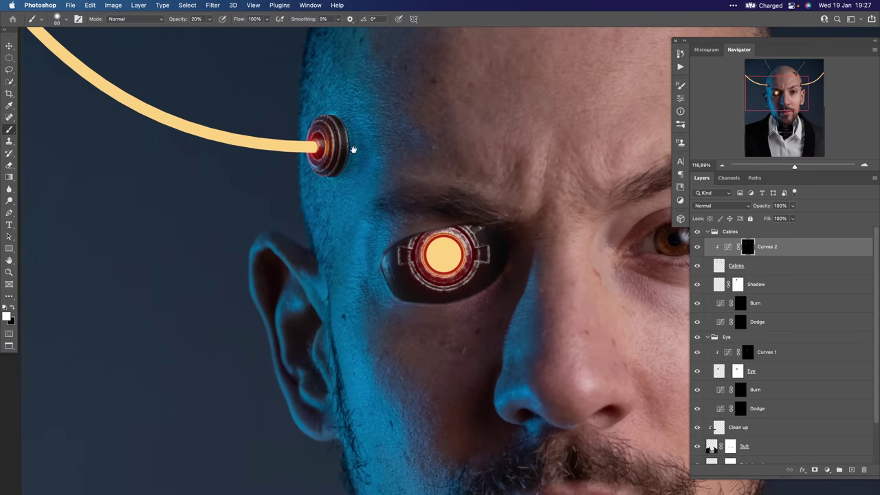
drag(400, 122, 344, 246)
drag(554, 191, 350, 146)
drag(483, 222, 508, 143)
scroll(507, 142, down, 5)
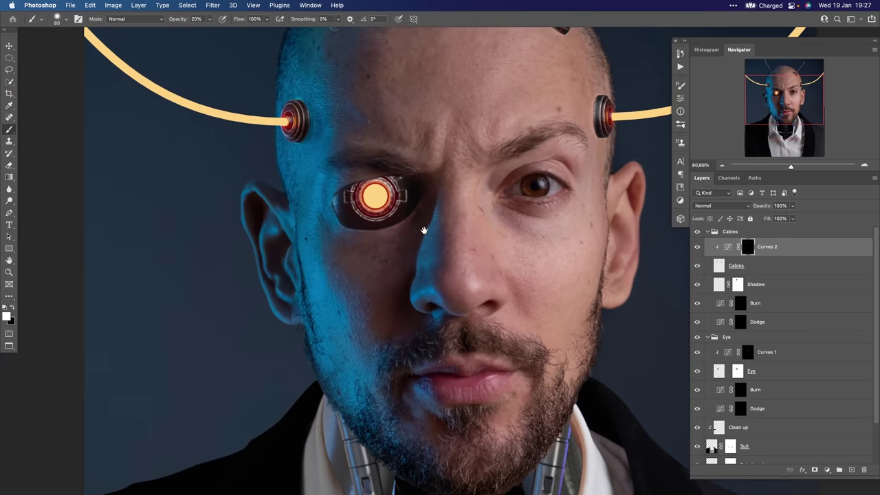
scroll(404, 236, down, 3)
scroll(405, 248, right, 2)
scroll(404, 249, down, 2)
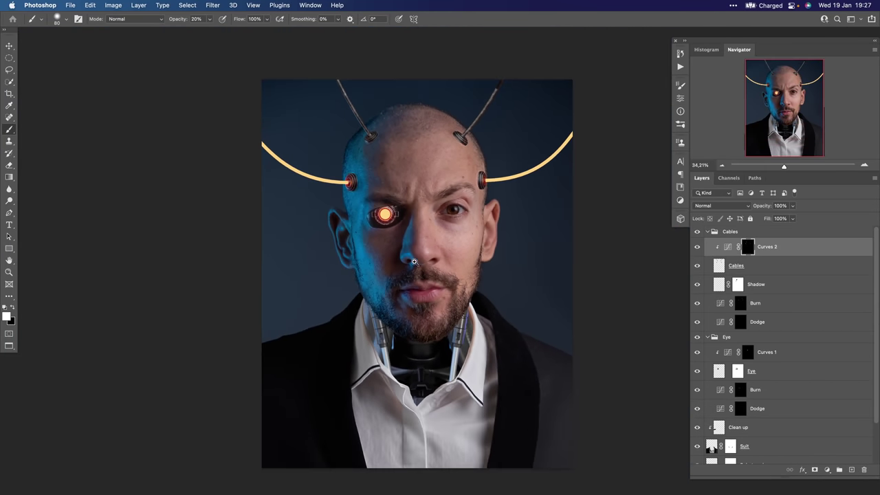
scroll(413, 264, right, 2)
scroll(423, 268, down, 1)
drag(429, 257, 429, 270)
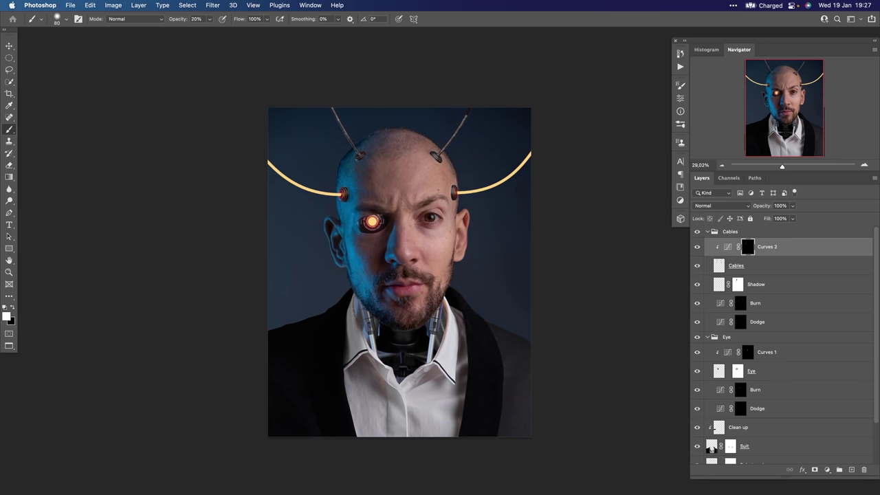
scroll(307, 324, up, 2)
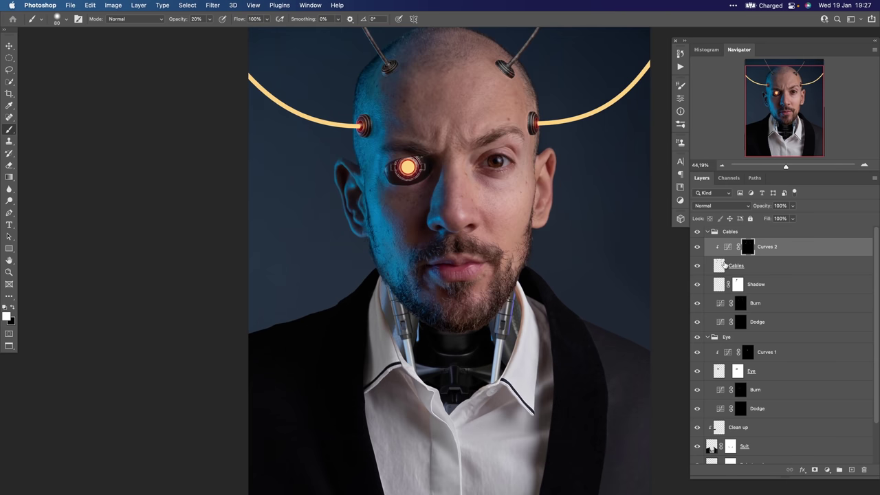
Collapse the Cables and Eye groups, and group the Clean up and Suit layers under the name Suit
click(708, 231)
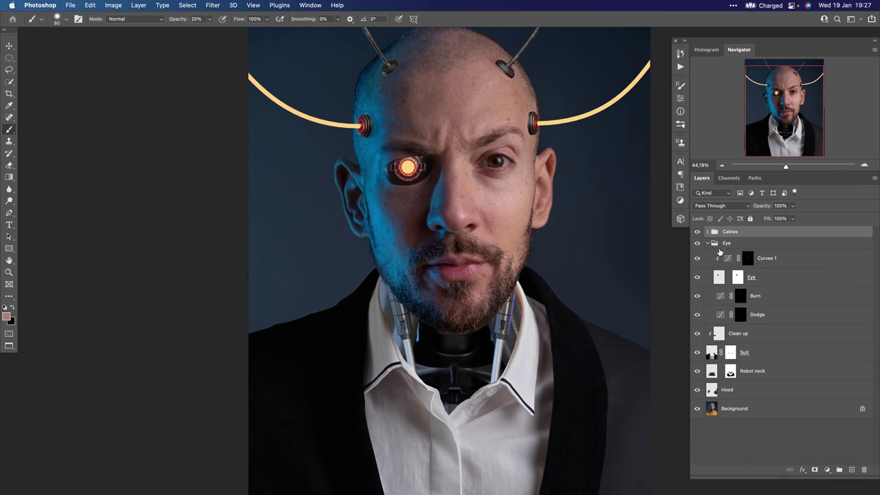
click(708, 244)
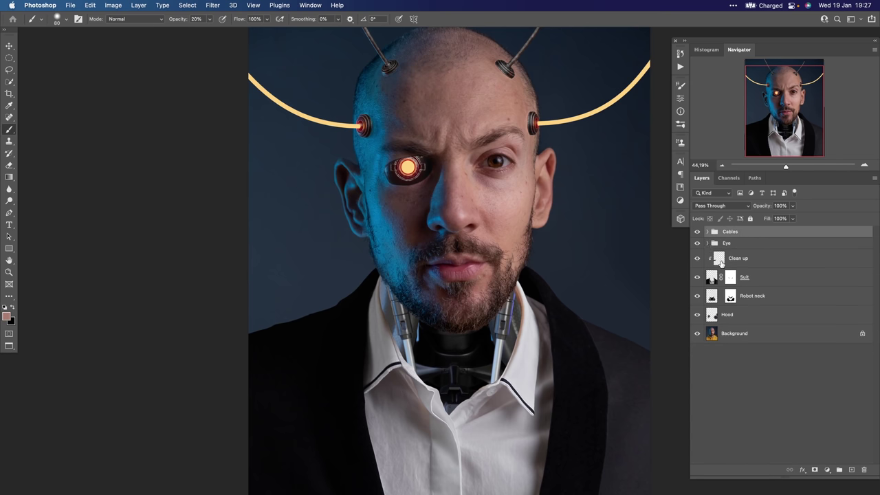
click(720, 263)
shift+click(712, 278)
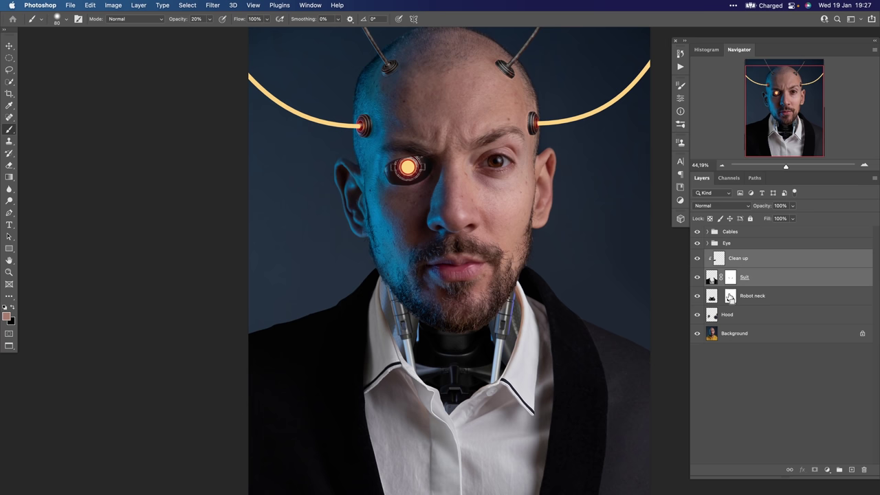
key(super+g)
double_click(731, 255)
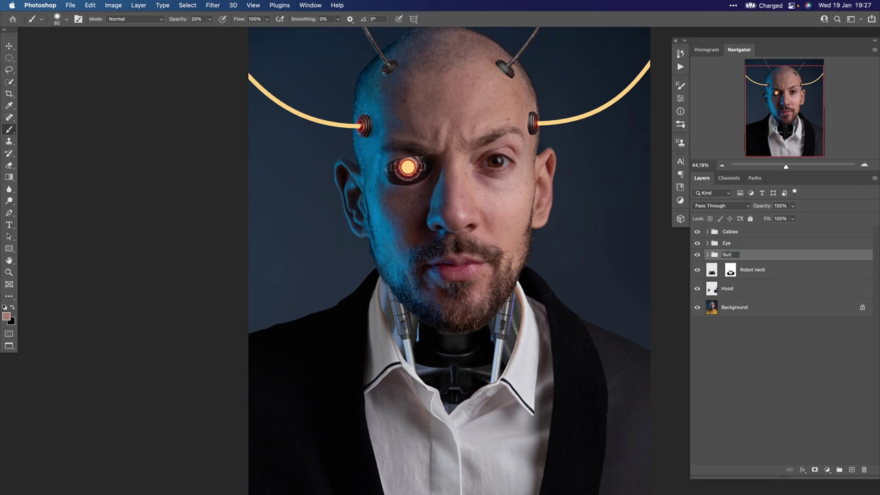
key(Return)
Add a new empty layer above Robot neck and clip it to that layer
drag(504, 238, 399, 244)
click(712, 273)
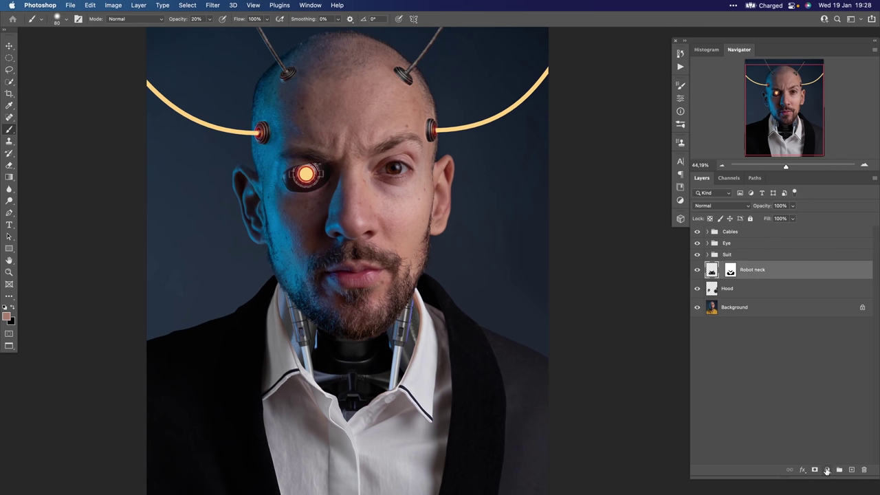
click(827, 470)
click(781, 412)
click(852, 470)
alt+click(713, 279)
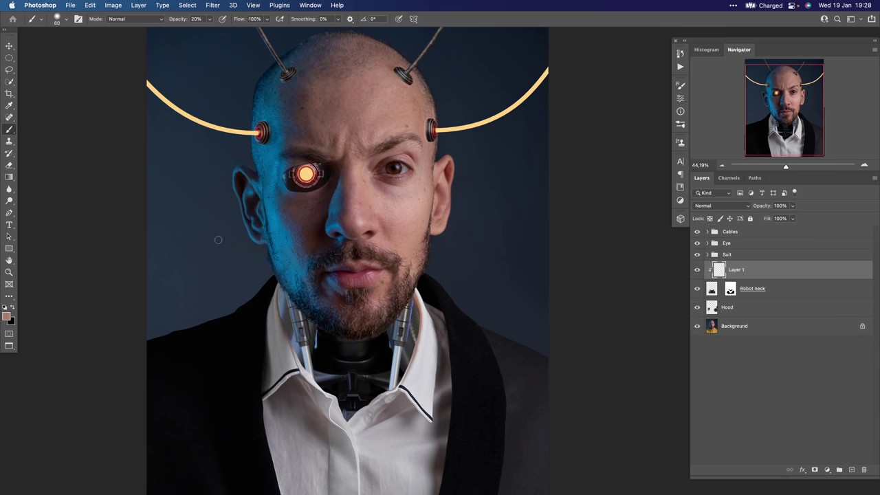
Sample the bright blue from the lit side of the head, set the brush to size 300 and 100% opacity, and expand the Suit group
alt+click(270, 177)
key(bracketright)
key(bracketright)
key(bracketright)
key(bracketright)
key(bracketright)
key(bracketright)
key(bracketright)
key(bracketright)
drag(238, 278, 340, 242)
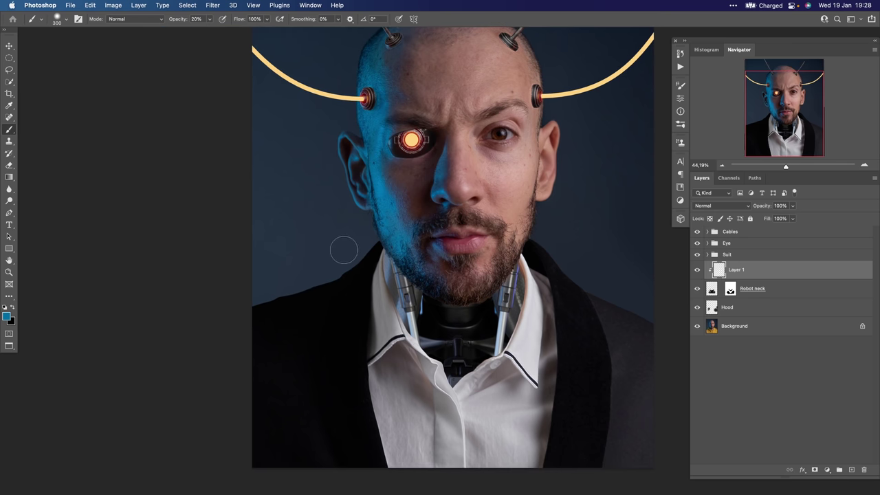
key(0)
click(708, 254)
key(super+a)
key(super+f)
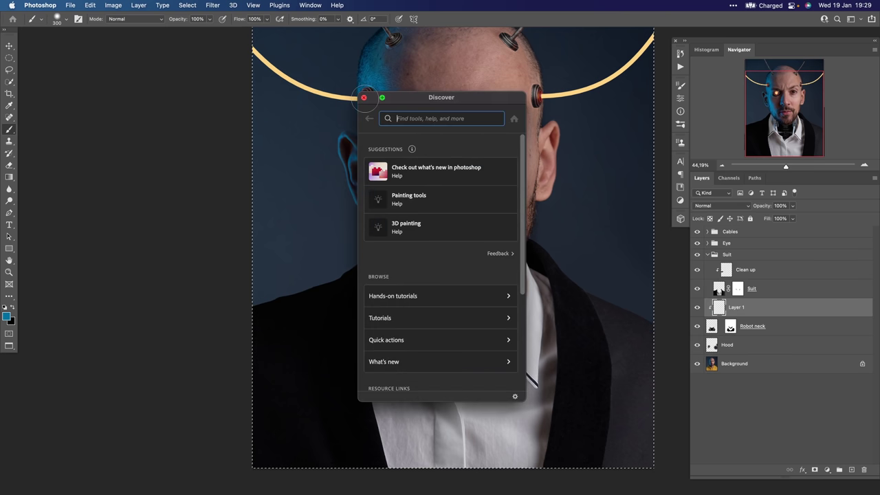
click(364, 97)
key(super+d)
Move the new layer into the Suit group as a clipped layer directly above Suit and rename it Blue light
key(v)
drag(719, 308, 729, 291)
double_click(741, 289)
text(Bl)
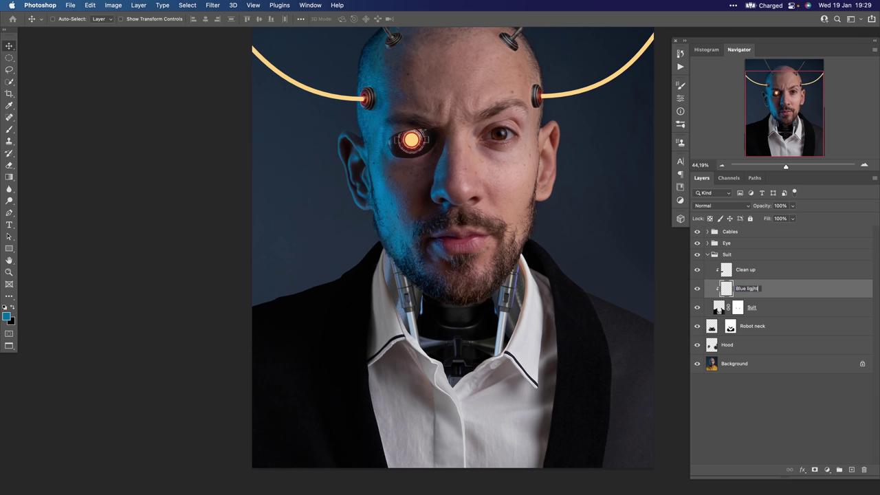
text(ue light)
key(Return)
Paint a blue rim light along the suit shoulder on the blue-lit side and move Blue light above Clean up
key(b)
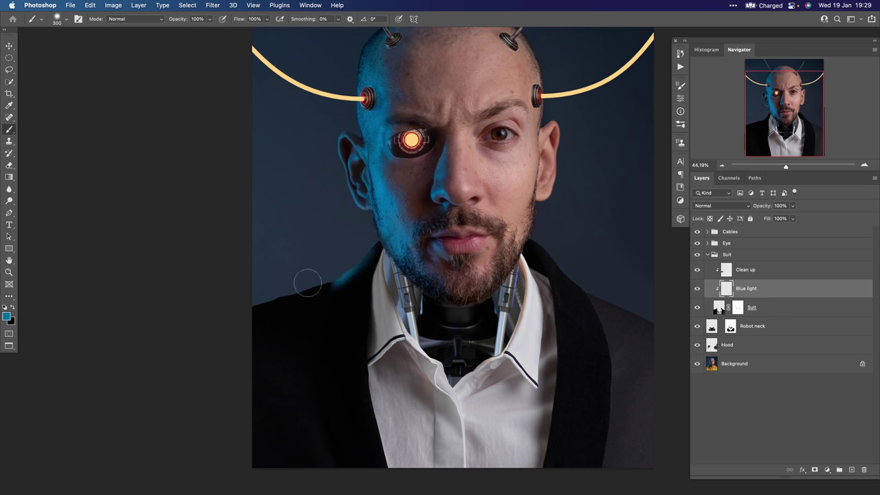
mouse_move(320, 279)
mouse_down()
mouse_move(242, 305)
mouse_move(326, 283)
mouse_move(298, 307)
mouse_up()
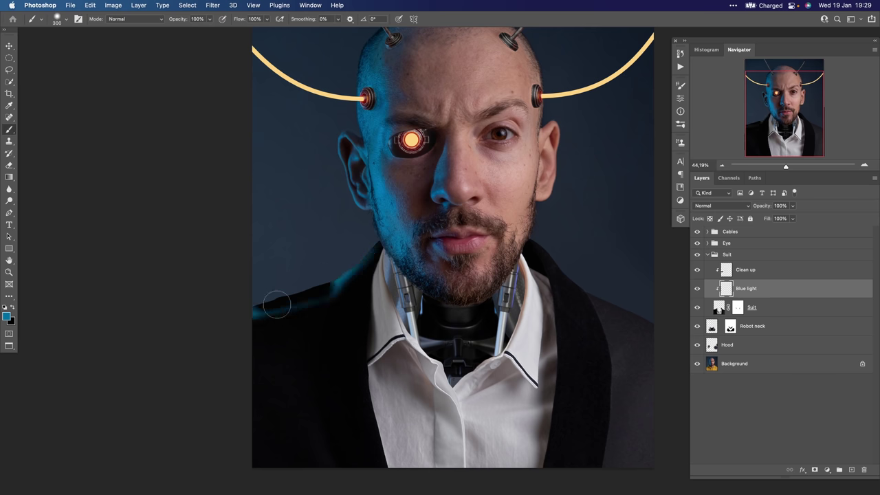
drag(728, 295, 731, 274)
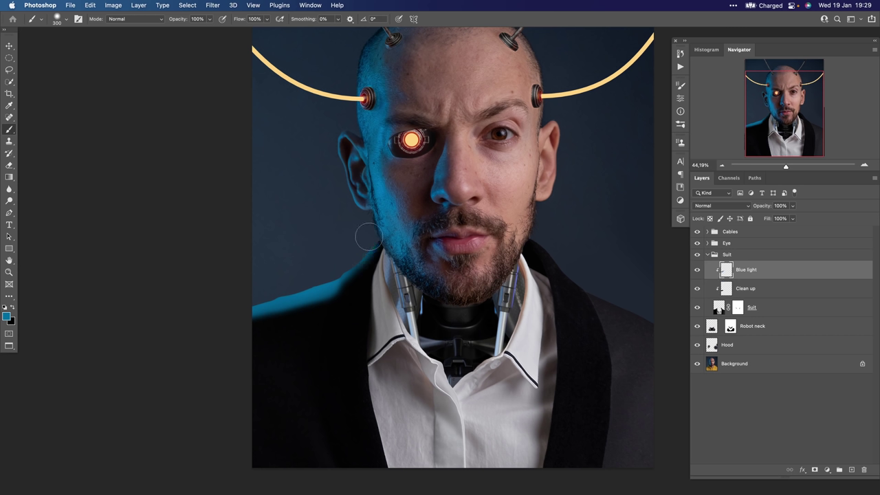
key(bracketright)
key(bracketright)
key(bracketright)
key(bracketright)
key(bracketleft)
key(bracketleft)
key(bracketleft)
key(bracketleft)
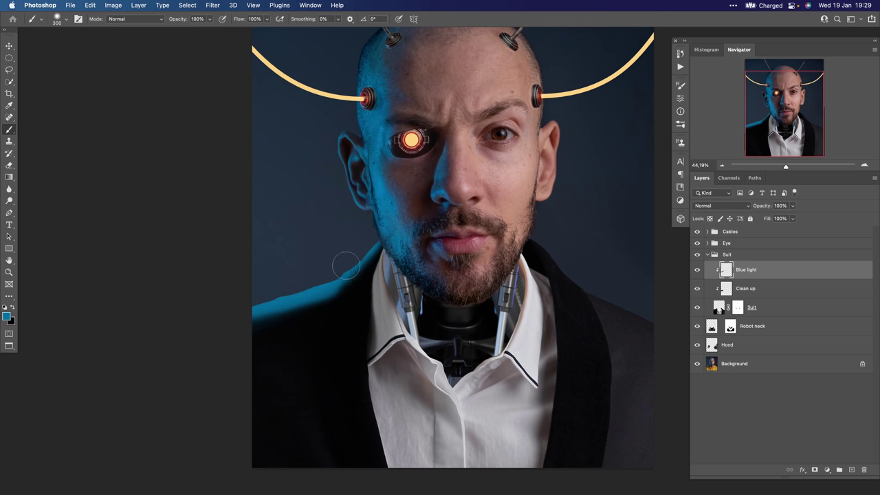
Preview other blend modes for the Blue light layer, keep Normal and set its opacity to 20%
click(746, 206)
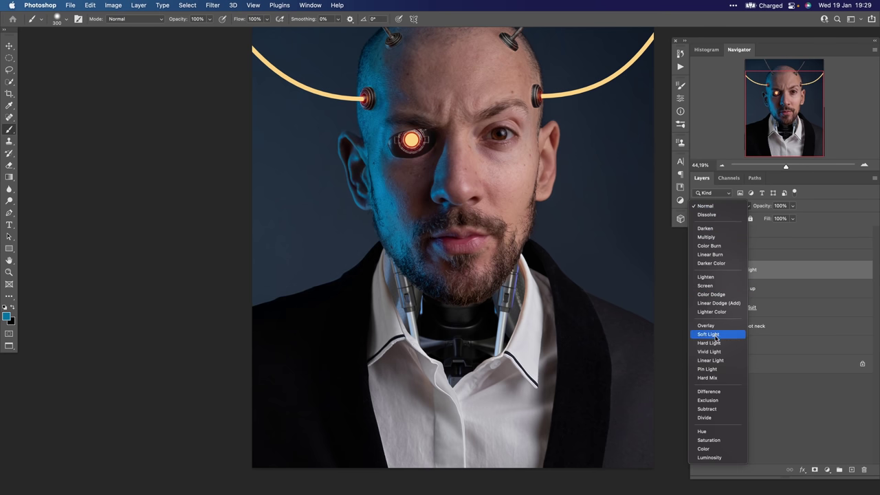
click(722, 205)
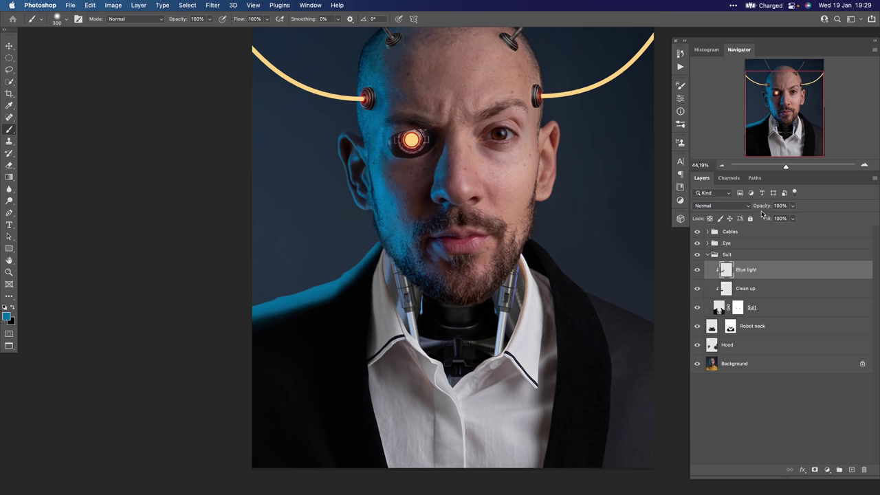
drag(765, 207, 740, 211)
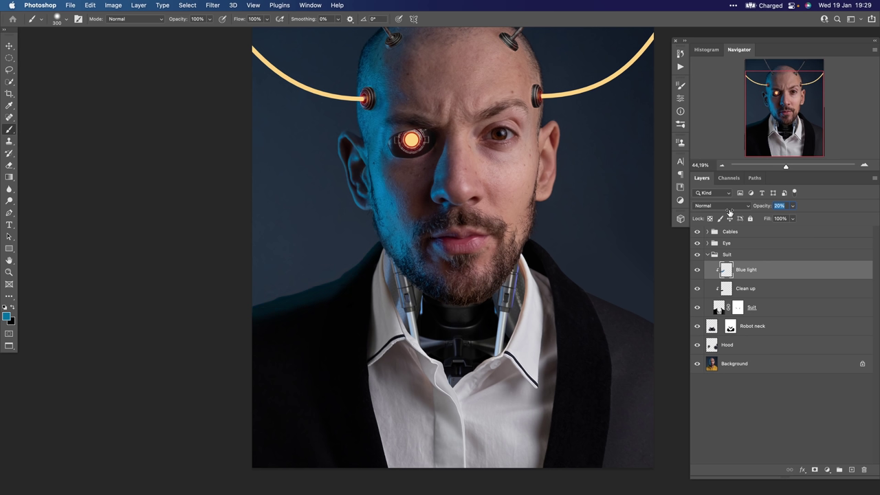
Set Blue light's opacity to 25%, add a layer mask and fade the shoulder rim light with a fully soft black brush
drag(731, 212, 734, 211)
click(815, 470)
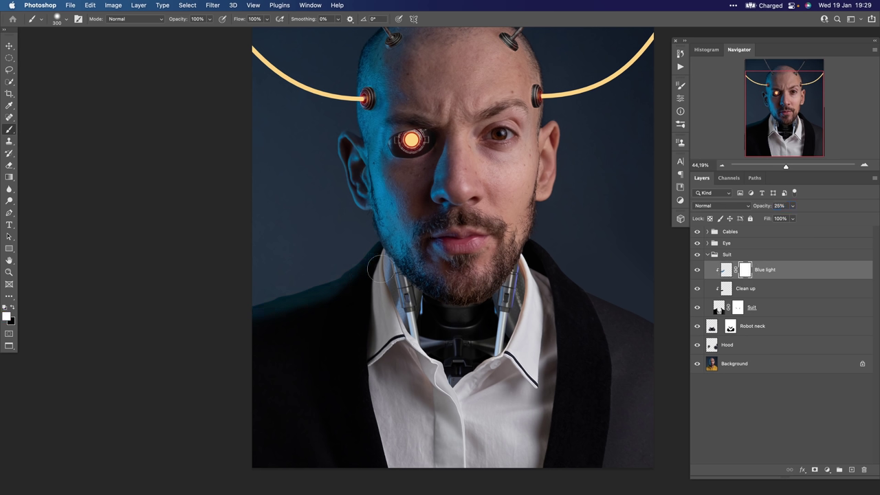
key(x)
right_click(323, 294)
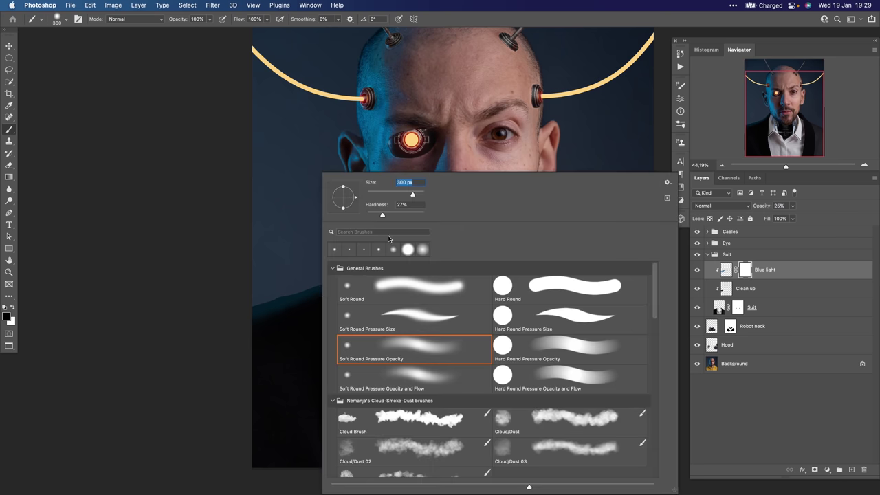
drag(383, 216, 347, 220)
key(Return)
drag(385, 258, 241, 330)
Raise the suit's Blue light opacity to 48% and compare the shoulder rim light with and without the layer
mouse_move(763, 208)
mouse_down()
mouse_move(778, 208)
mouse_move(769, 207)
mouse_up()
key(bracketright)
key(bracketright)
key(bracketright)
key(bracketright)
drag(343, 278, 368, 280)
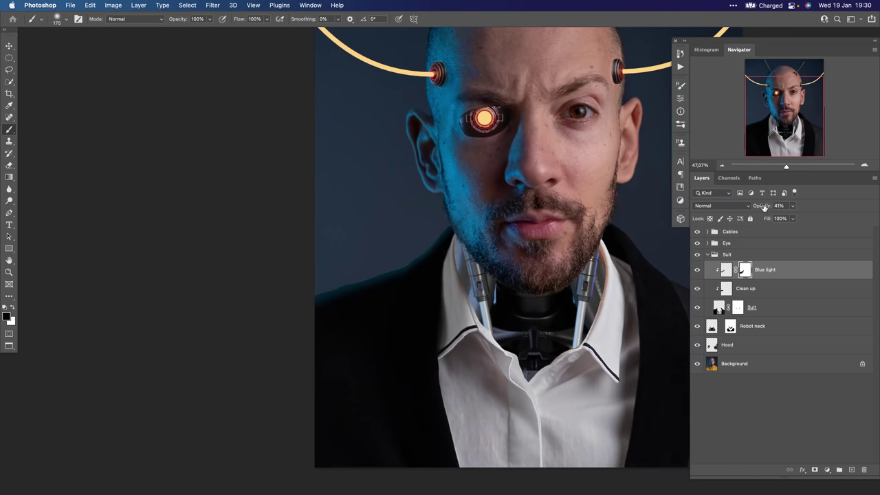
drag(457, 279, 399, 268)
click(698, 271)
drag(349, 258, 373, 260)
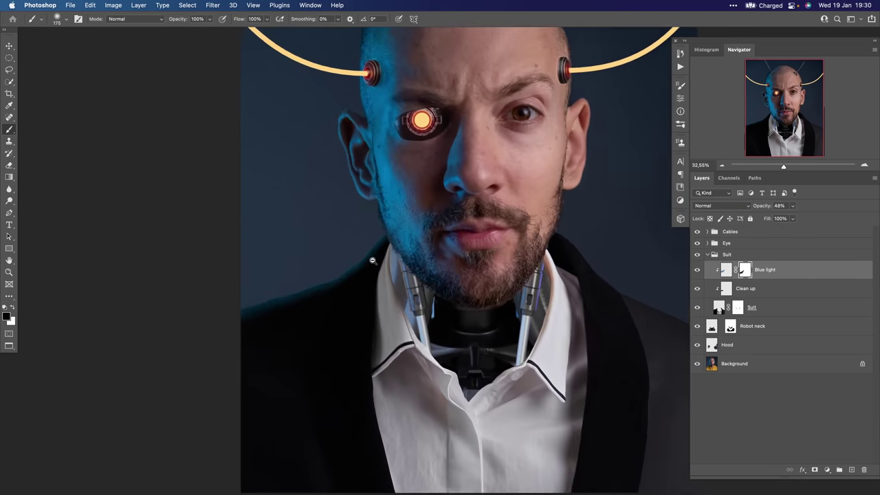
Add a new clipped layer above Blue light in the Suit group and name it Blue 02
scroll(372, 261, up, 2)
key(bracketleft)
key(bracketleft)
key(bracketleft)
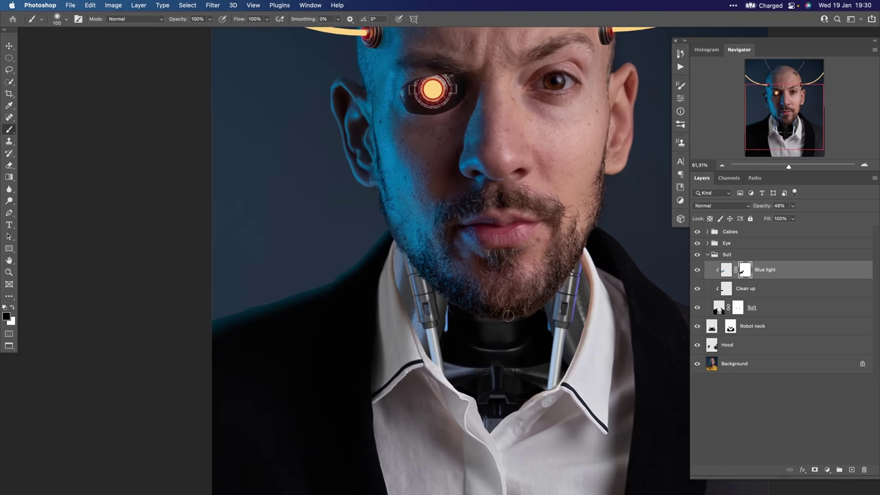
drag(487, 310, 409, 272)
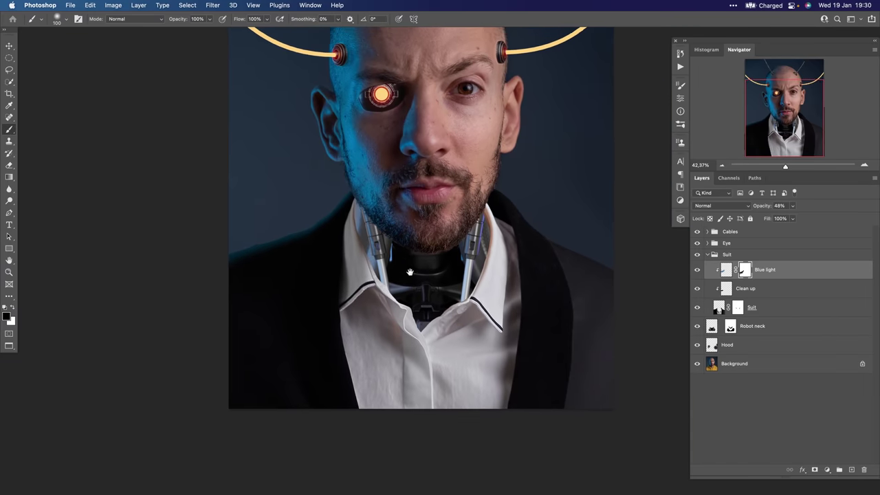
scroll(383, 237, up, 3)
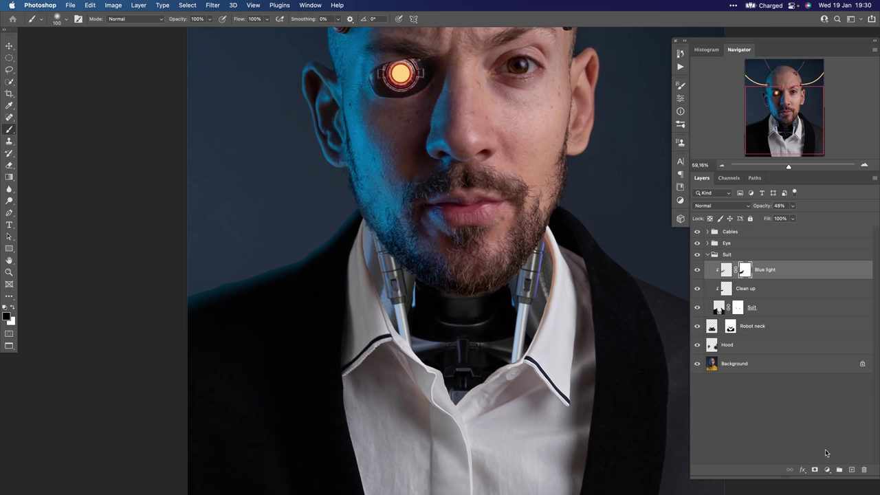
click(851, 470)
alt+click(722, 280)
double_click(743, 270)
text(Blue 02)
key(Return)
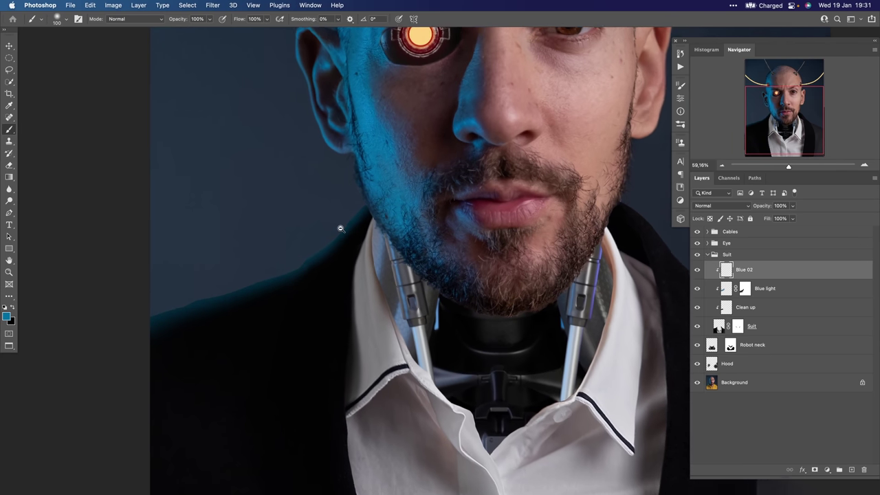
Paint blue light along the edge of the shirt collar on the lit side with a size 30 brush
scroll(336, 223, up, 3)
key(bracketleft)
key(bracketleft)
key(bracketleft)
key(bracketleft)
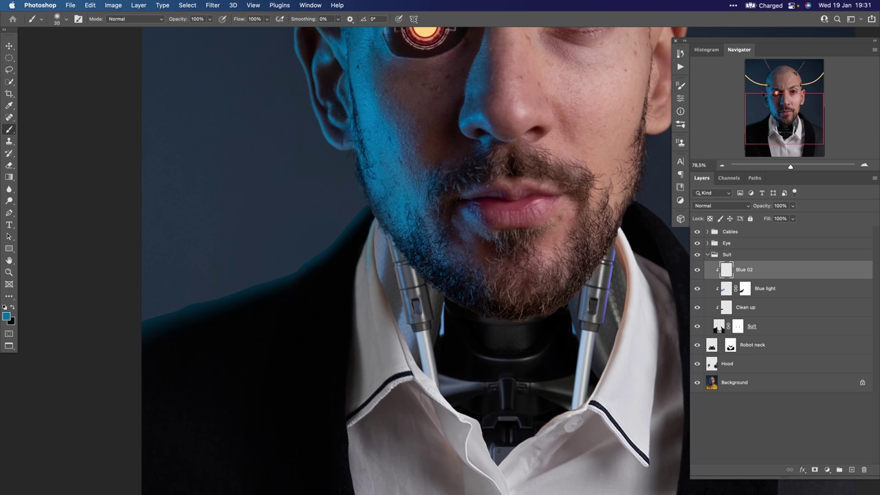
Add a layer mask to Blue 02 and prepare a large black brush at 30% opacity for softening the collar light
click(815, 469)
key(bracketright)
key(bracketright)
key(bracketleft)
key(3)
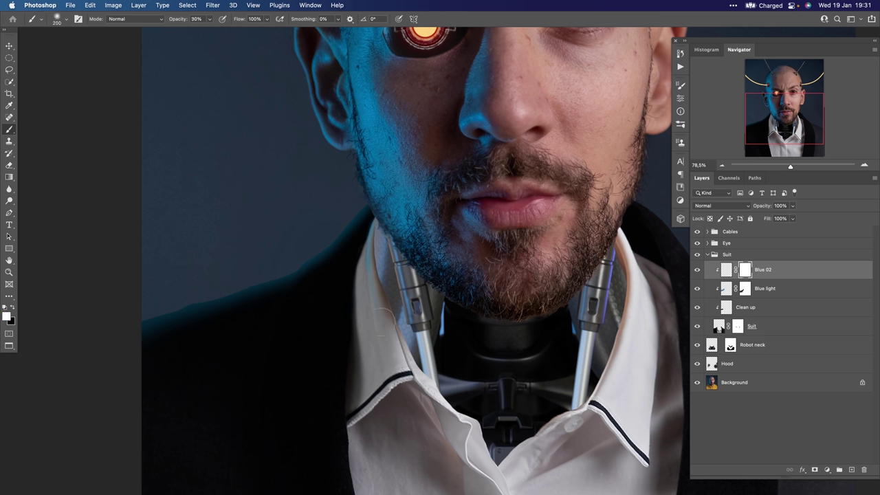
key(x)
Return to painting on the Blue 02 layer itself and add finer blue light on the collar with a much smaller brush
click(726, 269)
key(bracketleft)
key(bracketleft)
key(bracketleft)
key(bracketleft)
key(bracketleft)
key(bracketleft)
key(bracketleft)
key(bracketleft)
key(bracketleft)
key(bracketleft)
key(bracketleft)
key(bracketleft)
Soften the collar light on the Blue 02 mask with a size 175 black brush at 30% opacity
click(746, 270)
key(bracketleft)
key(bracketleft)
mouse_move(402, 287)
mouse_down()
mouse_move(389, 295)
mouse_move(414, 291)
mouse_up()
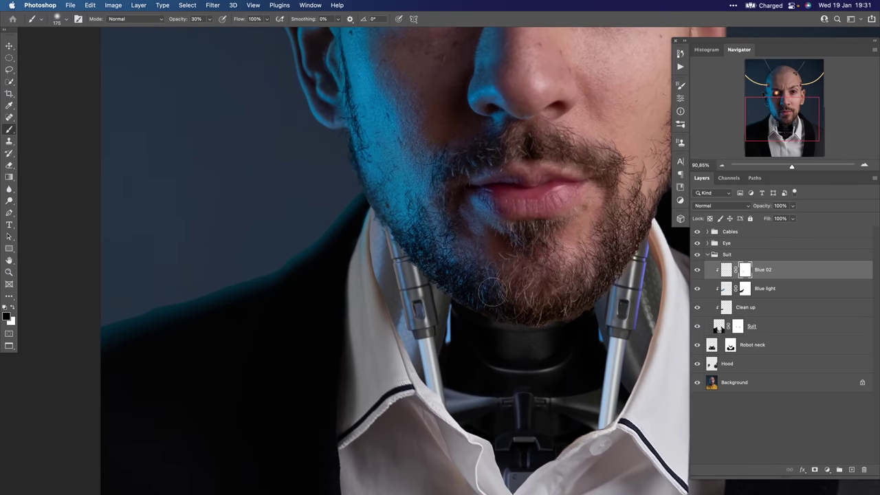
Put the Robot neck layer into a new group named Neck
click(713, 346)
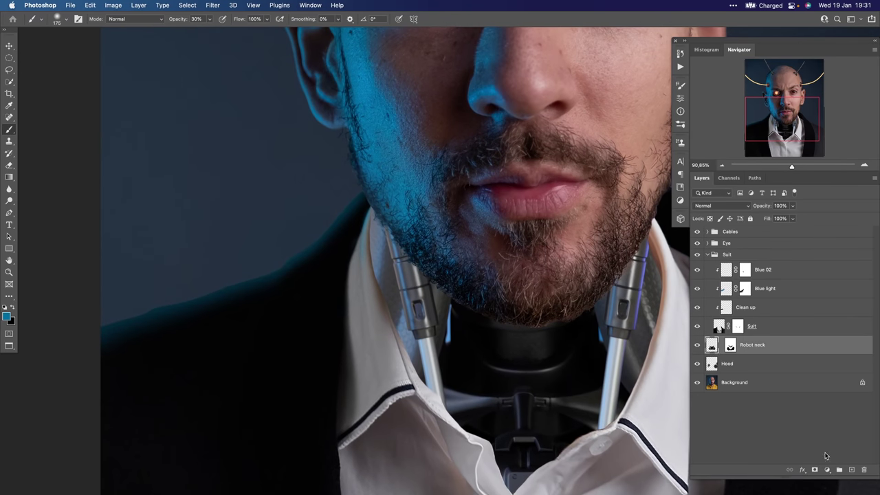
key(super+g)
double_click(732, 341)
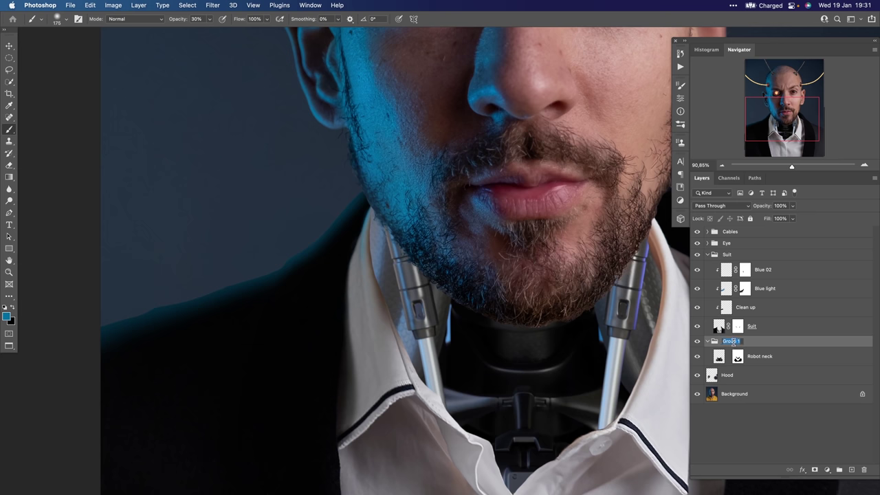
text(Neck)
key(Return)
Add a layer clipped to Robot neck, name it Blue light and set its blend mode to Color
click(726, 360)
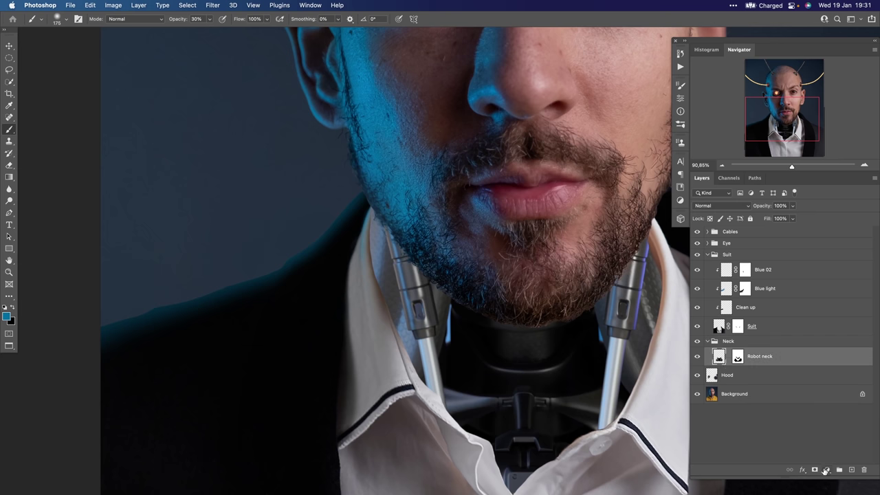
click(827, 469)
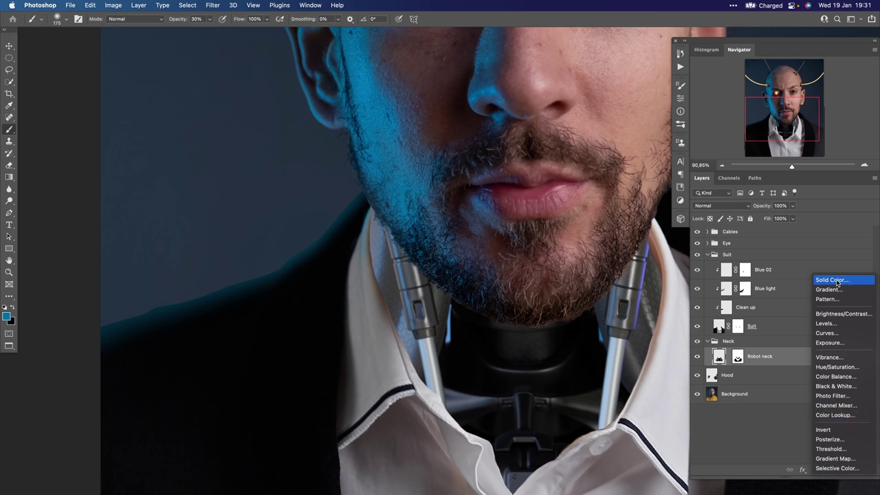
click(793, 432)
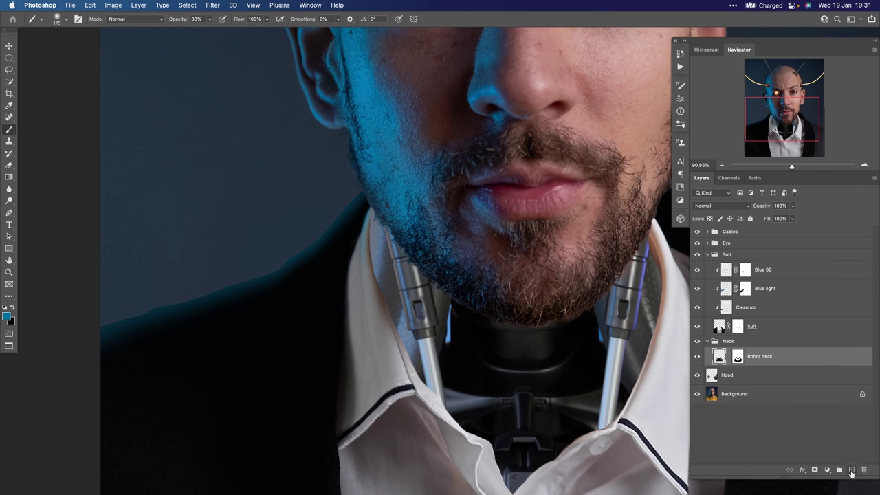
click(851, 470)
alt+click(741, 359)
double_click(744, 357)
text(Blue light)
key(Return)
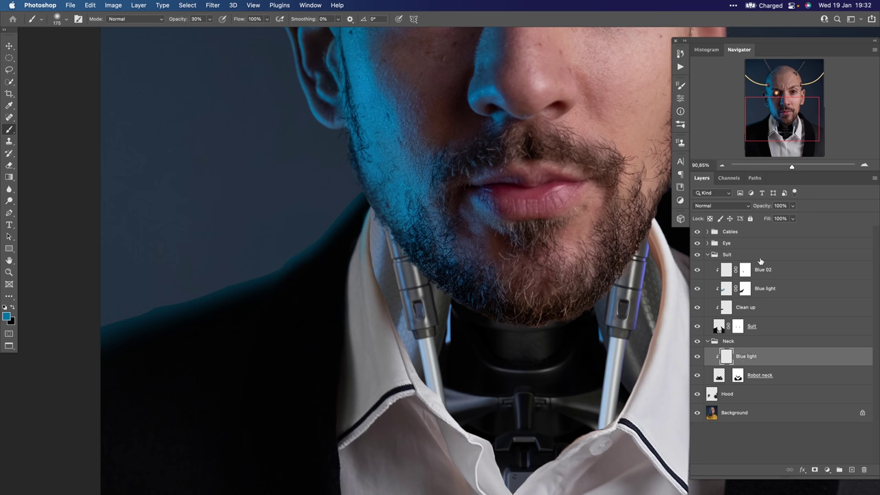
click(727, 206)
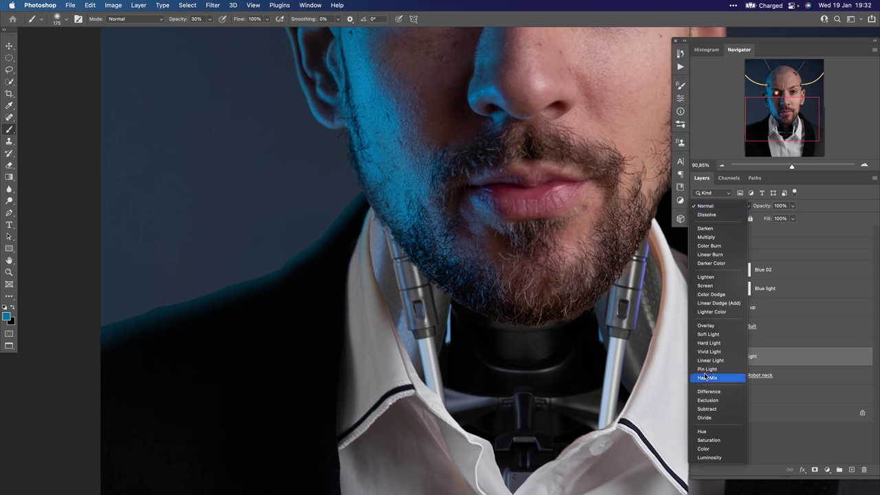
click(708, 449)
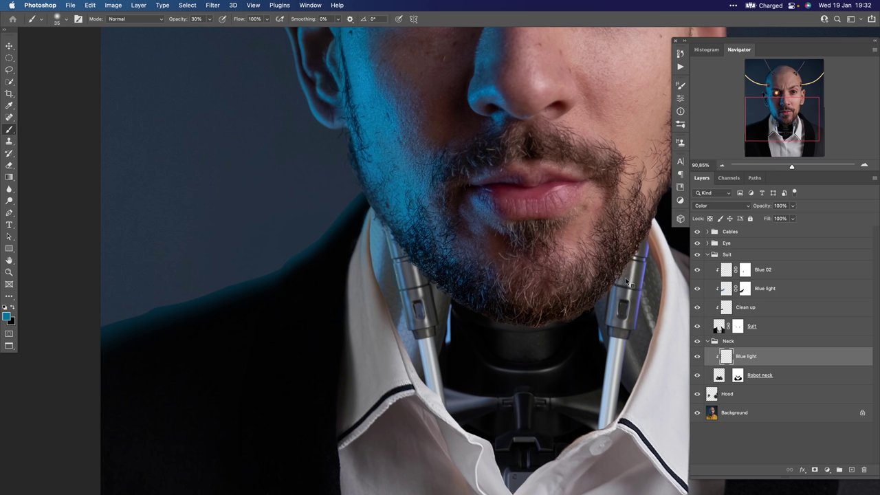
Sample dark grey from the shadow-side neck piston and paint over its purple tint with the brush at 100% opacity
alt+click(638, 266)
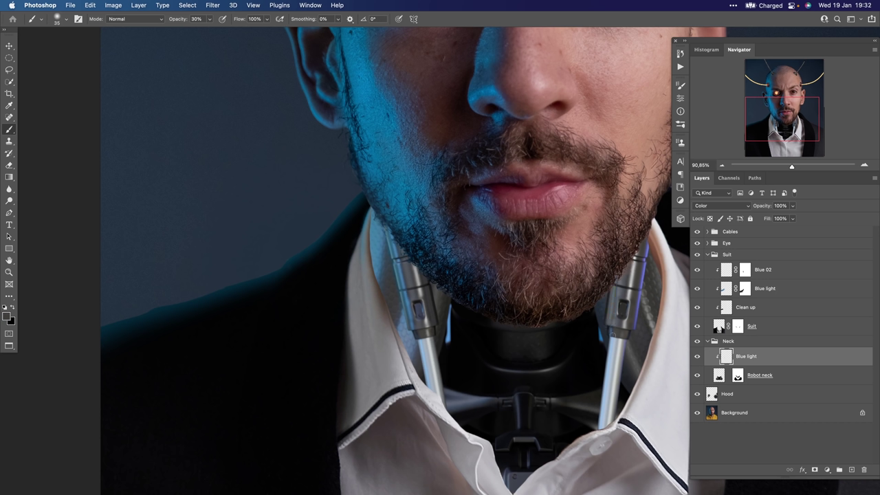
key(bracketright)
key(bracketright)
key(0)
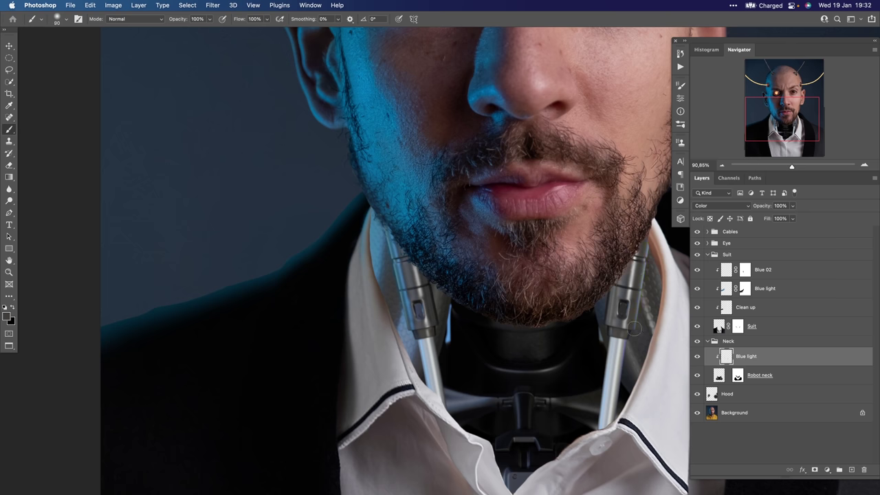
drag(593, 431, 487, 311)
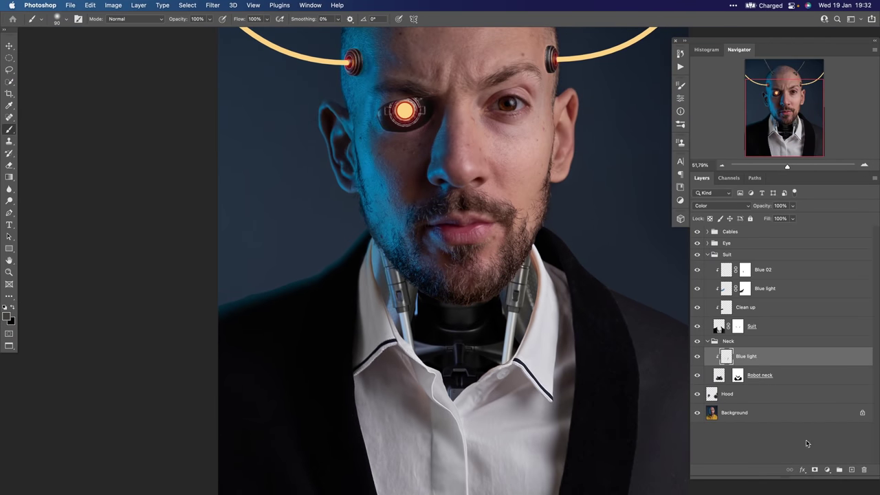
Add an Exposure adjustment of -2.48 clipped to the robot neck and invert its mask to black
click(827, 469)
click(831, 343)
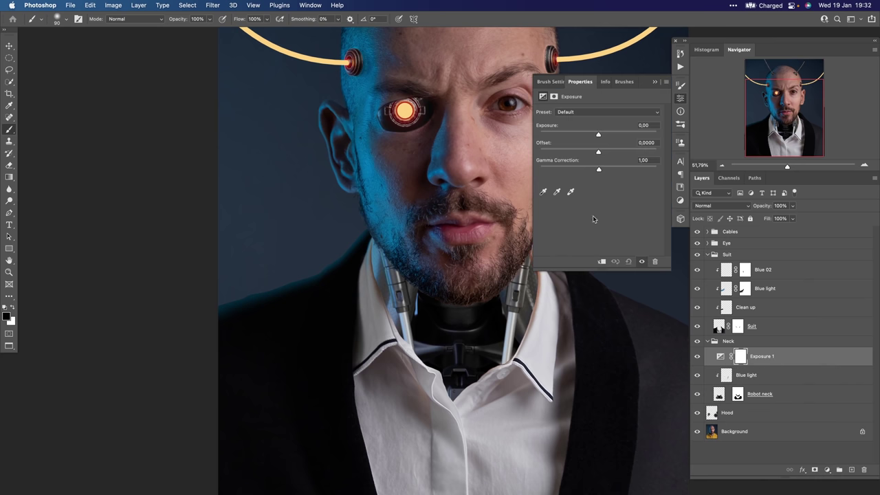
drag(598, 136, 574, 141)
key(super+i)
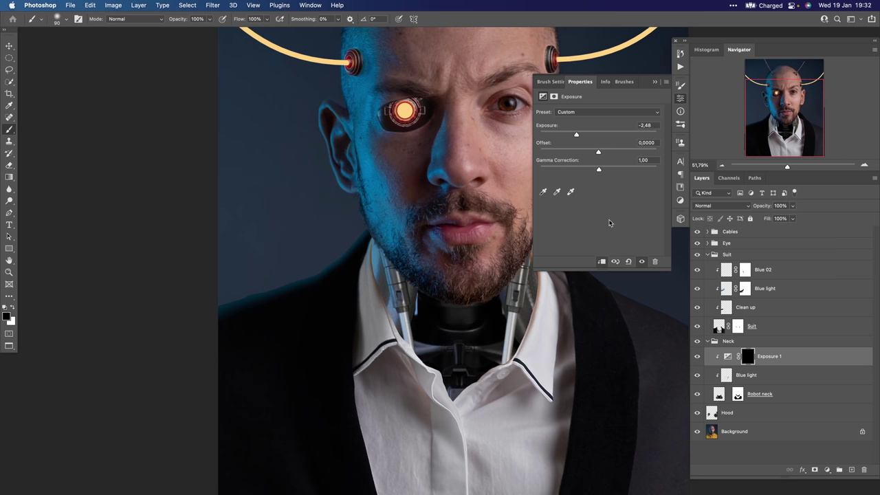
click(747, 358)
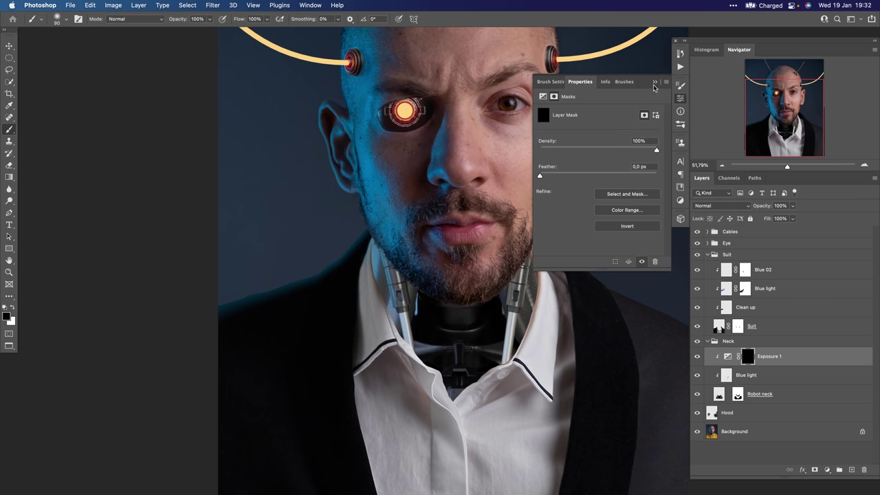
click(655, 82)
Paint white on the Exposure 1 mask along the shadow-side neck piston and rod to darken them
scroll(480, 318, up, 5)
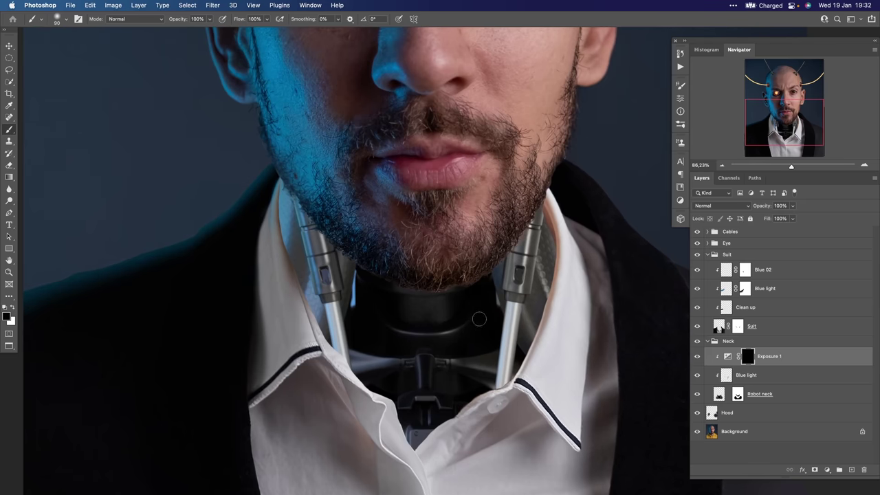
key(x)
drag(500, 310, 498, 360)
key([)
key([)
key([)
key([)
drag(502, 326, 498, 380)
drag(502, 335, 496, 382)
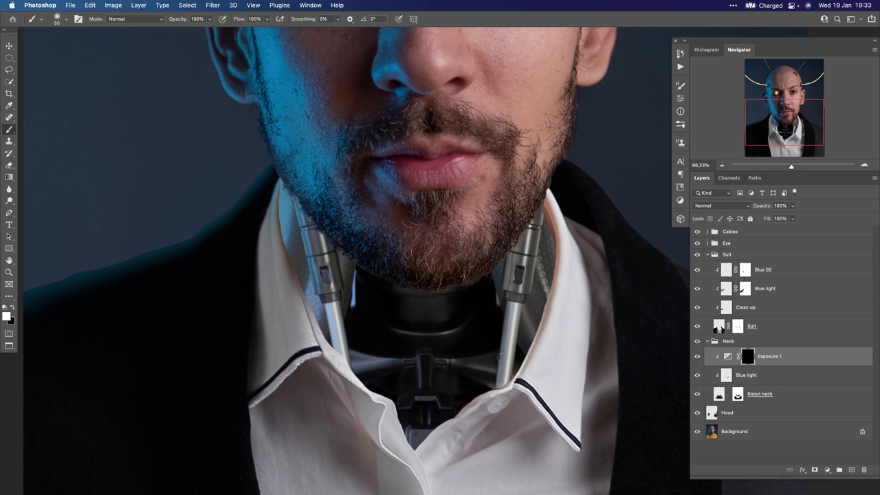
mouse_move(502, 344)
mouse_down()
mouse_move(509, 309)
mouse_move(500, 359)
mouse_up()
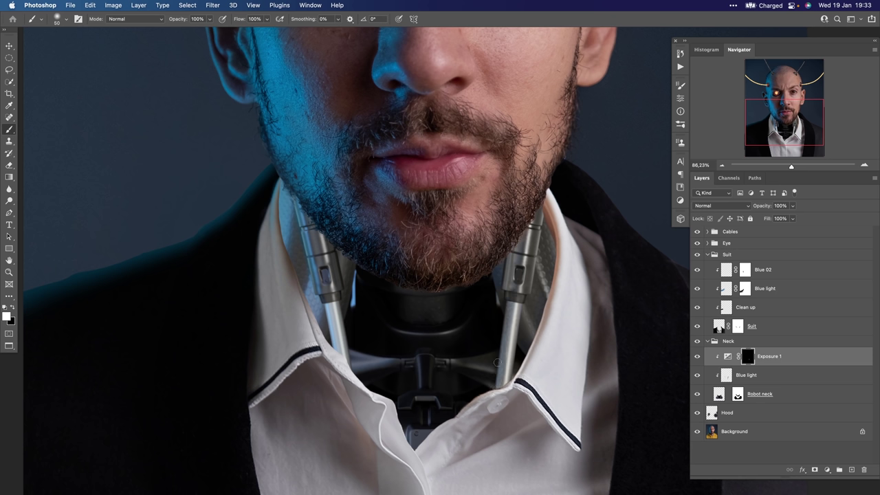
drag(510, 296, 497, 402)
key(])
drag(514, 237, 504, 295)
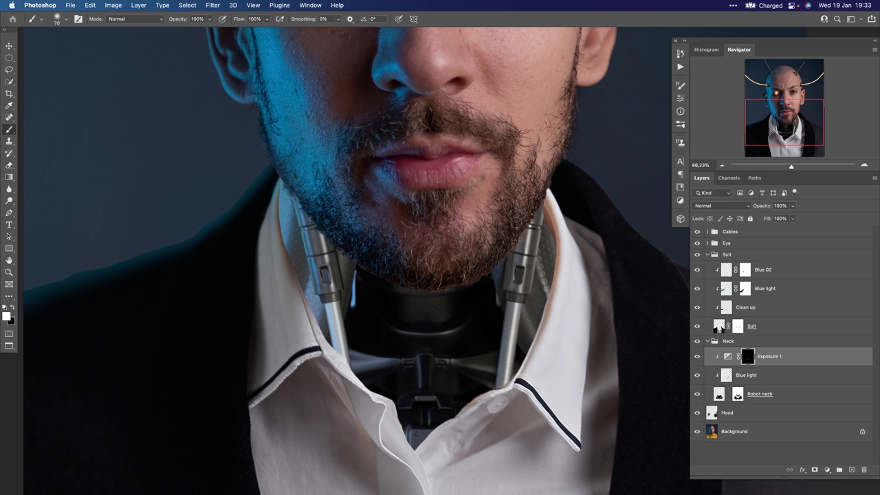
Try darkening the lit-side neck rod with a larger brush and undo the last two strokes
key(bracketright)
key(bracketright)
key(bracketright)
key(bracketright)
key(bracketright)
key(bracketleft)
key(bracketleft)
key(bracketleft)
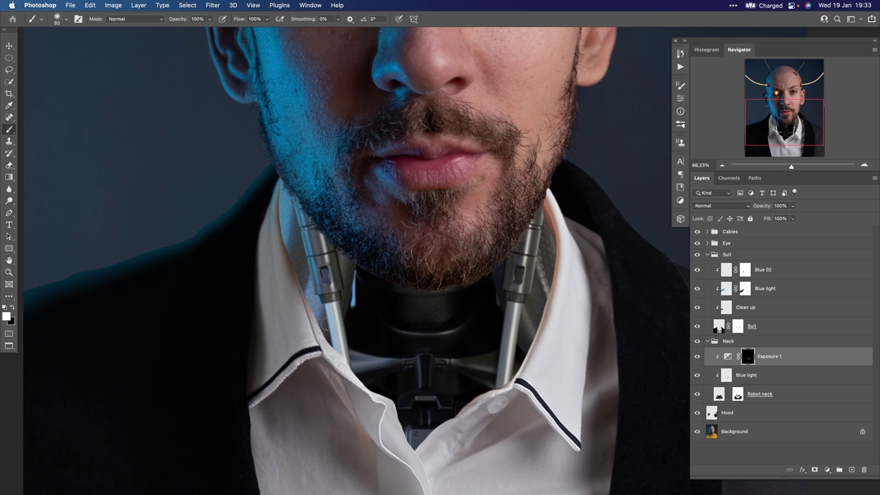
key(super+z)
key(super+z)
Paint white on the Exposure 1 mask along the lit-side neck rod with a progressively smaller brush
drag(329, 304, 330, 343)
mouse_move(322, 299)
mouse_down()
mouse_move(328, 353)
mouse_move(316, 278)
mouse_move(325, 330)
mouse_move(301, 278)
mouse_move(325, 331)
mouse_move(309, 279)
mouse_move(323, 316)
mouse_up()
key(bracketleft)
key(bracketleft)
key(bracketleft)
key(bracketleft)
key(bracketleft)
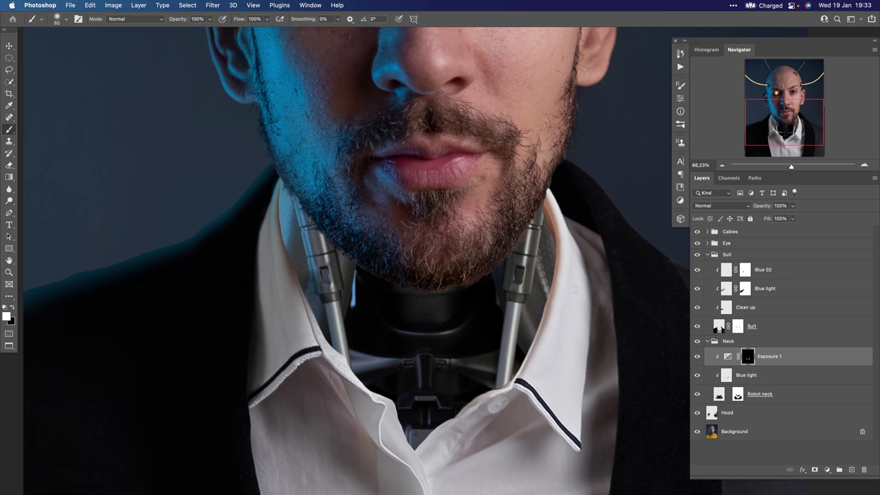
Neutralise the colour cast on the lit-side neck rod by painting dark grey on the neck's Blue light layer at size 80
click(736, 374)
key(bracketright)
key(bracketright)
key(bracketright)
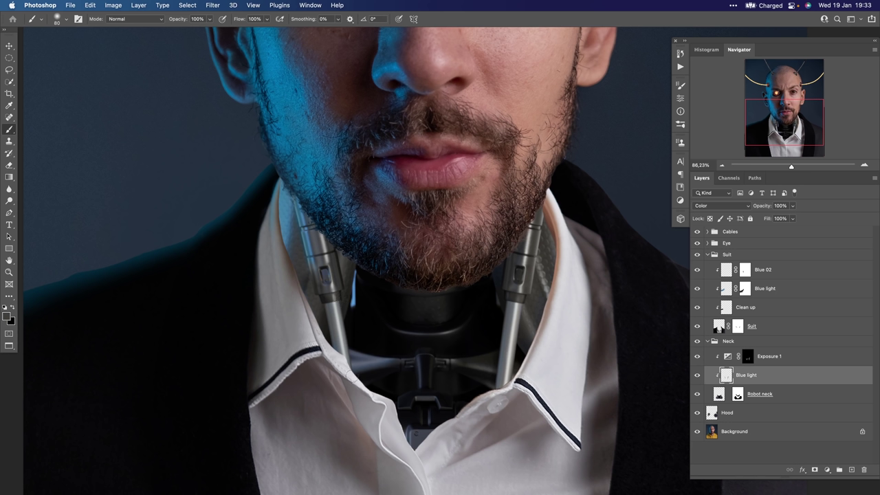
Darken the upper part of the lit-side neck piston by painting white on the Exposure 1 mask at size 150
click(746, 357)
key(x)
key(bracketright)
key(bracketright)
key(bracketright)
key(bracketright)
key(bracketright)
key(bracketright)
key(bracketright)
key(bracketleft)
key(bracketleft)
key(bracketleft)
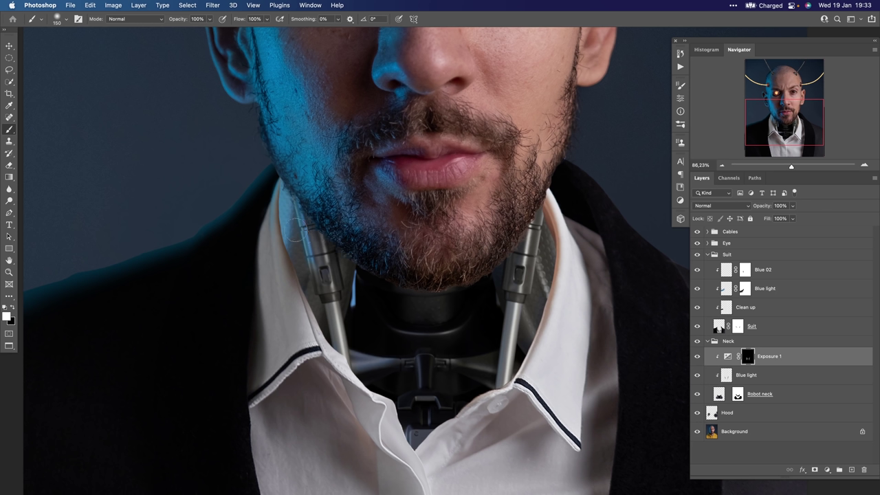
Darken the lower lit-side rod on the Exposure 1 mask with a size 70 white brush and check the whole portrait
key(bracketleft)
key(bracketleft)
key(bracketleft)
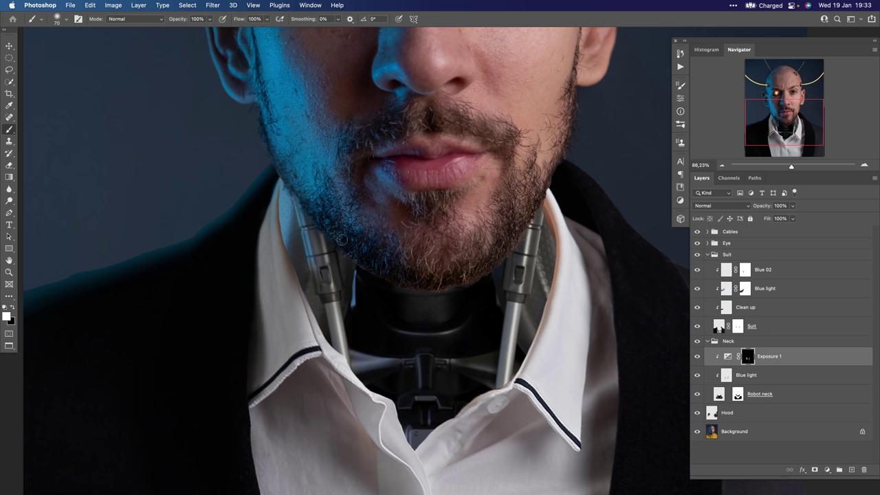
drag(323, 307, 340, 350)
scroll(447, 311, down, 3)
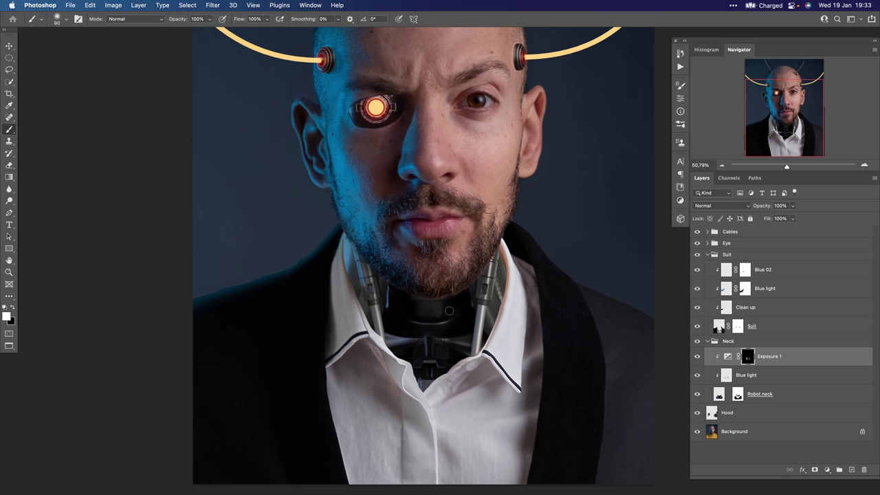
Compare the neck with and without the Exposure 1 adjustment and check the whole portrait
scroll(449, 311, down, 1)
click(697, 357)
click(697, 356)
scroll(421, 282, down, 2)
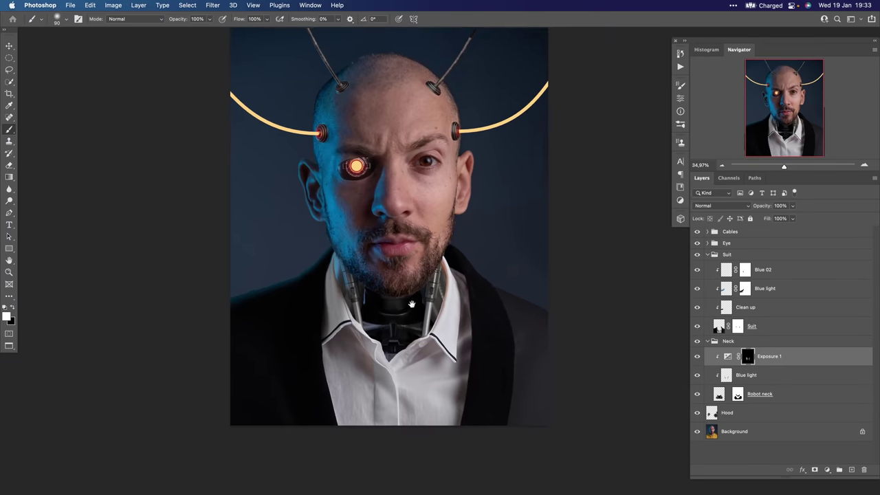
Set the brush to size 70 with 30% opacity
scroll(427, 286, up, 4)
key(bracketright)
key(bracketright)
key(bracketright)
key(bracketleft)
key(bracketleft)
key(bracketleft)
key(bracketleft)
key(bracketright)
key(3)
key(bracketleft)
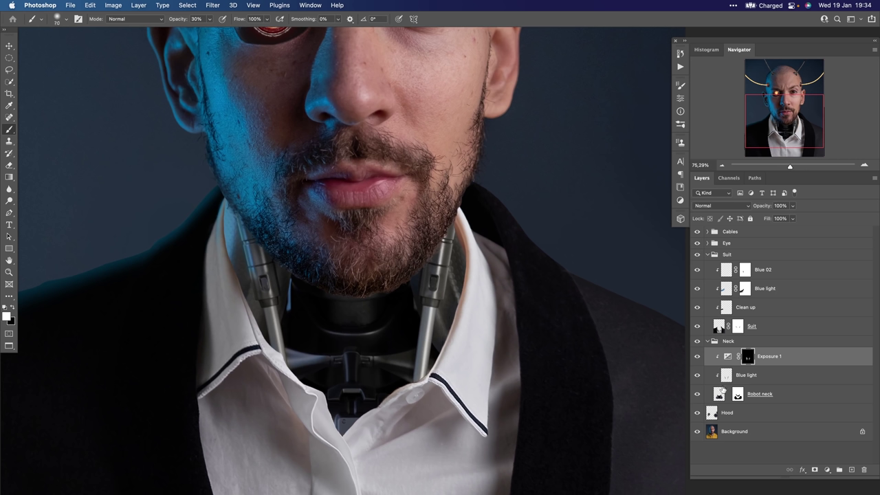
Add an Exposure adjustment of -2.64 above Blue 02, clip it to the suit and invert its mask to black
click(726, 272)
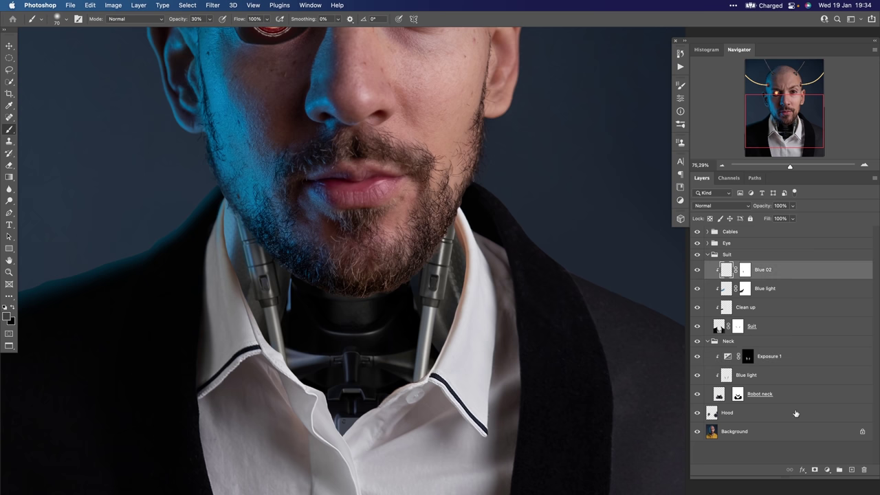
click(828, 470)
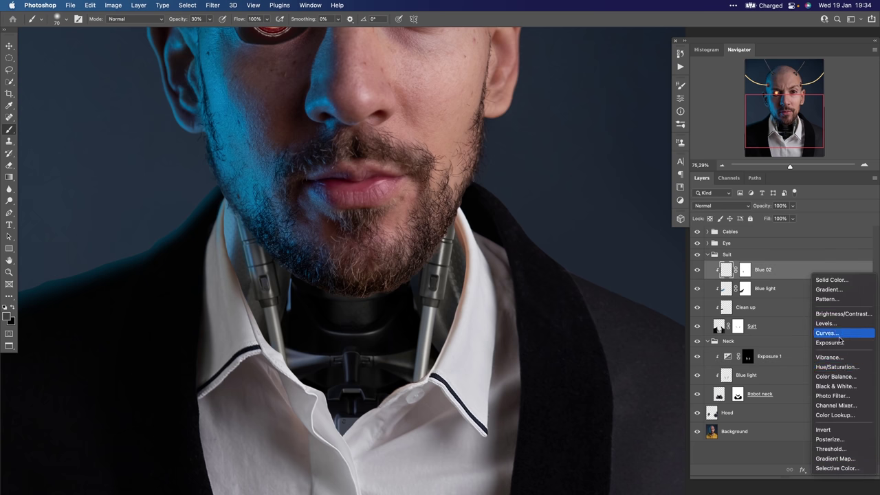
click(703, 274)
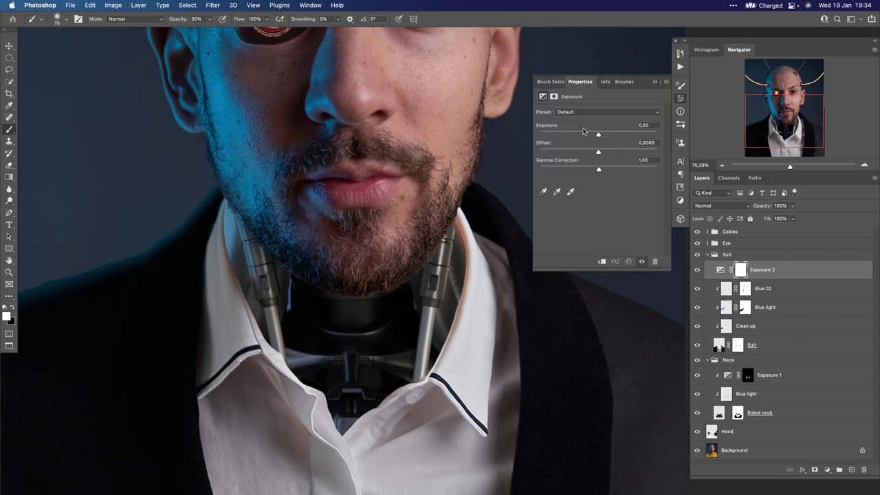
click(575, 135)
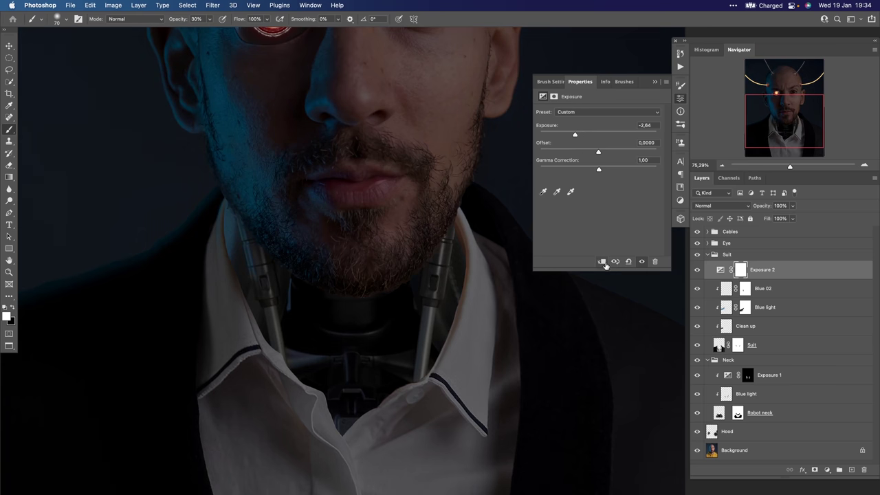
click(602, 262)
click(748, 270)
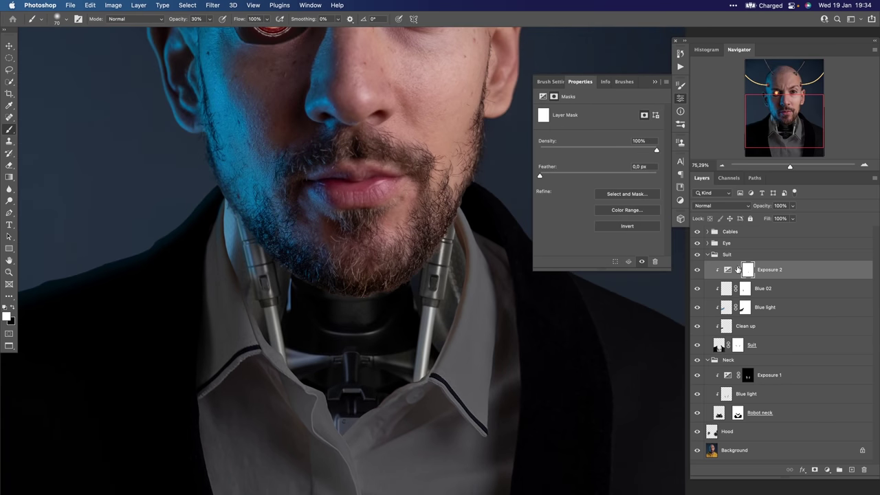
key(super+i)
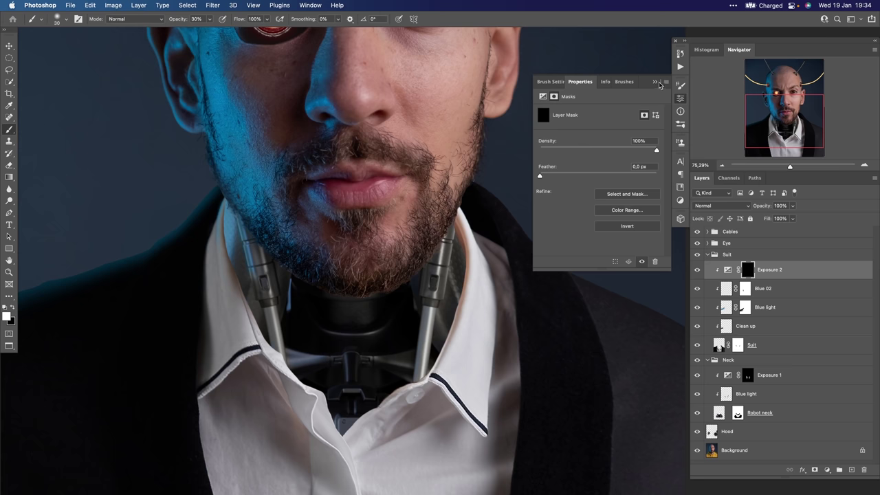
click(658, 84)
Paint white on the Exposure 2 mask along the inner edge of the shirt collar on the warm-lit side with a size 30 brush
scroll(467, 269, up, 5)
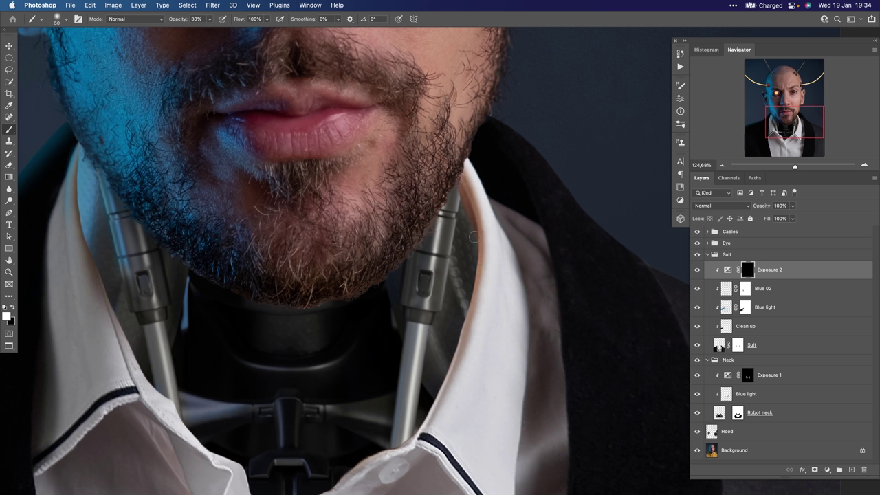
key(bracketleft)
key(bracketleft)
mouse_move(422, 416)
mouse_down()
mouse_move(442, 386)
mouse_move(420, 425)
mouse_up()
click(407, 443)
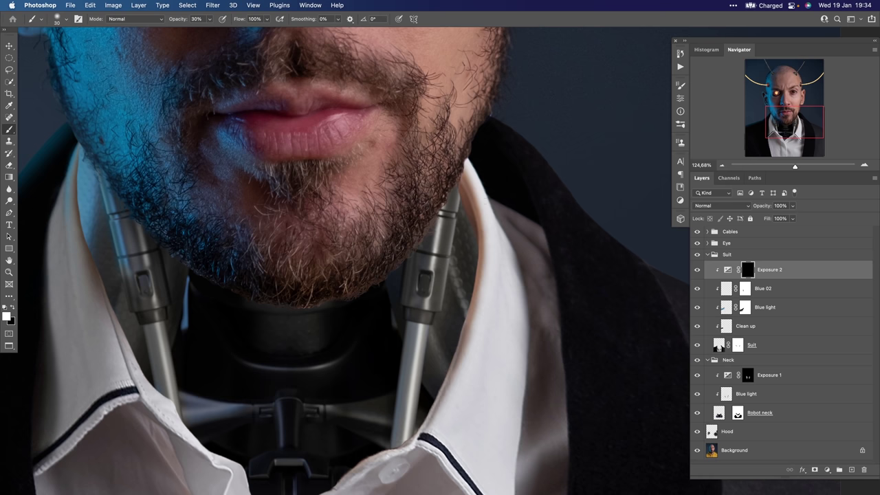
scroll(479, 204, down, 3)
scroll(478, 186, down, 3)
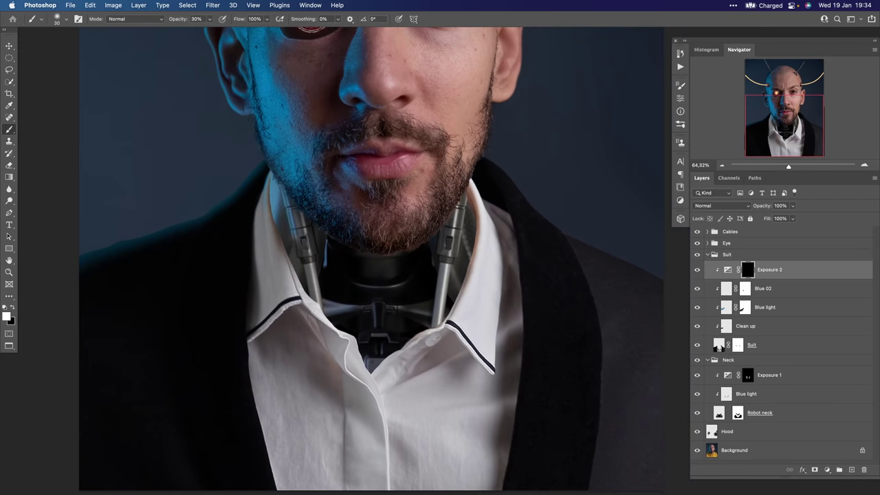
Paint white on the Exposure 2 mask over the shirt around the collar with a soft brush of about size 200
scroll(426, 292, down, 3)
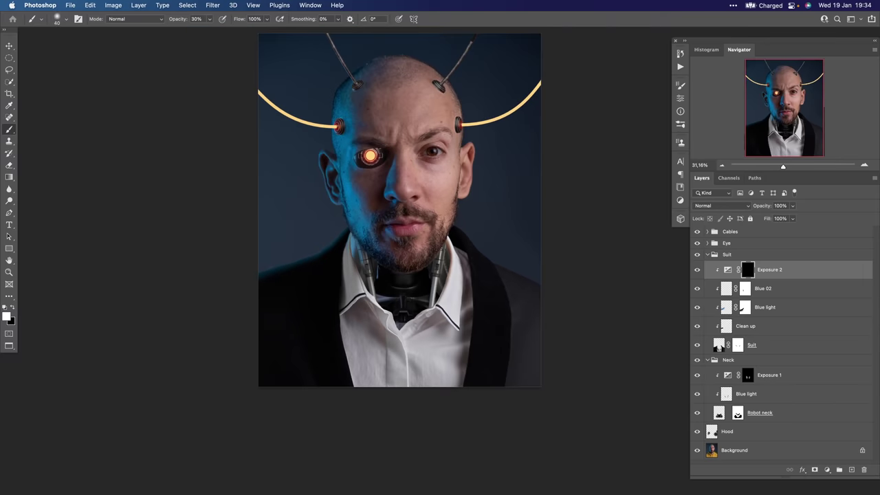
key(bracketright)
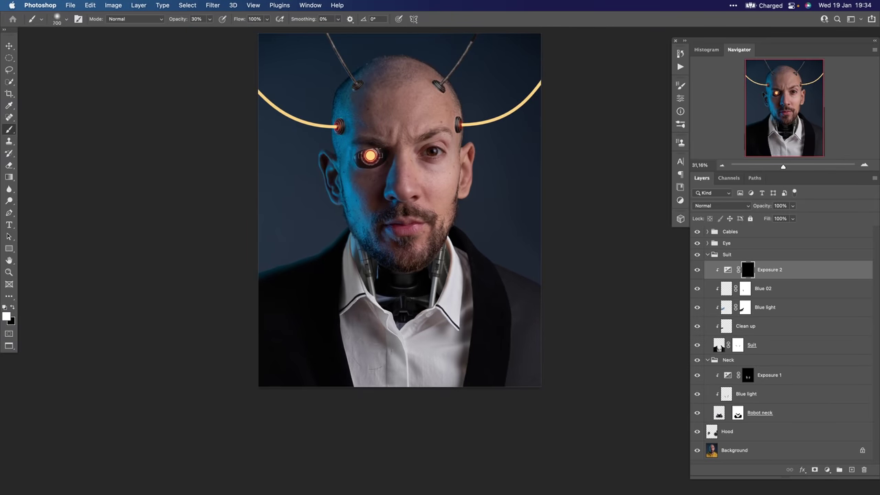
key(bracketleft)
key(bracketleft)
key(bracketleft)
key(bracketleft)
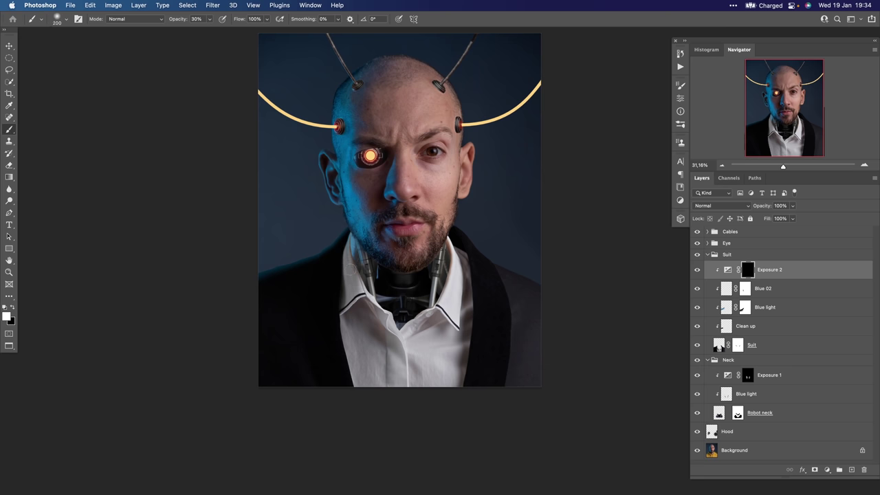
drag(394, 327, 368, 334)
mouse_move(409, 309)
mouse_down()
mouse_move(430, 318)
mouse_move(447, 313)
mouse_up()
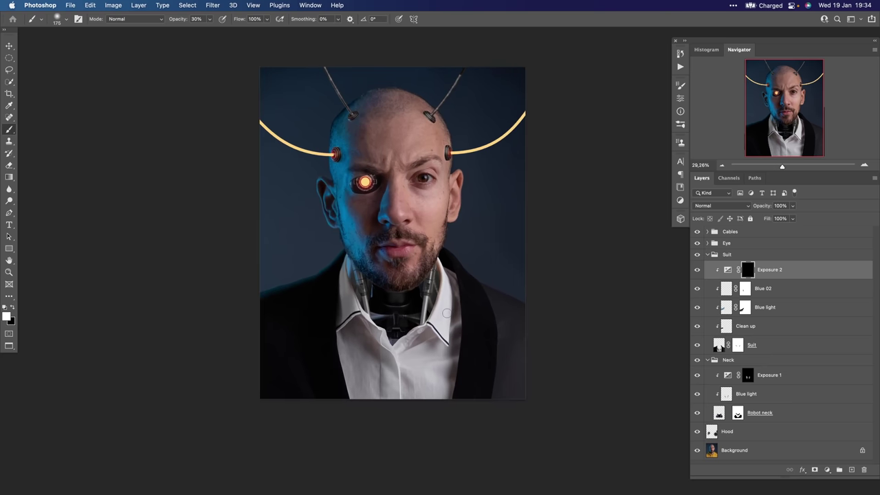
Compare the composite with the original background photo and examine the robotic eye, face, sockets and neck up close
alt+click(699, 452)
alt+click(698, 452)
drag(375, 183, 401, 206)
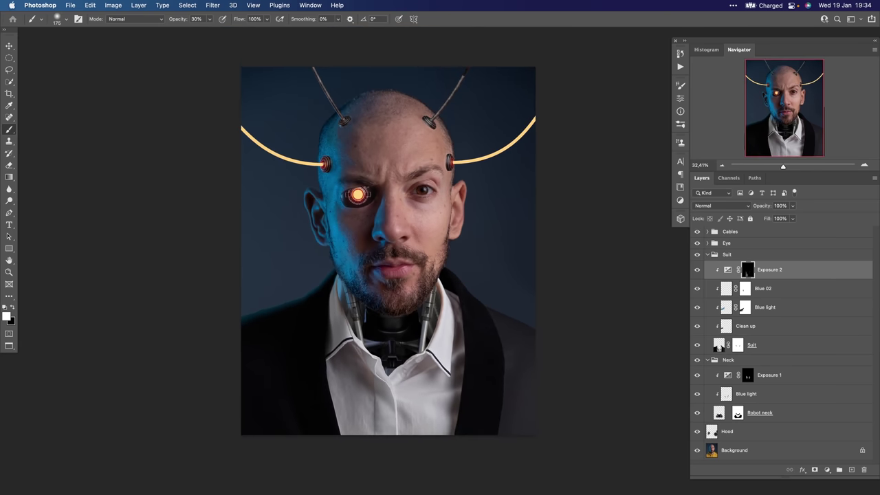
scroll(395, 154, up, 4)
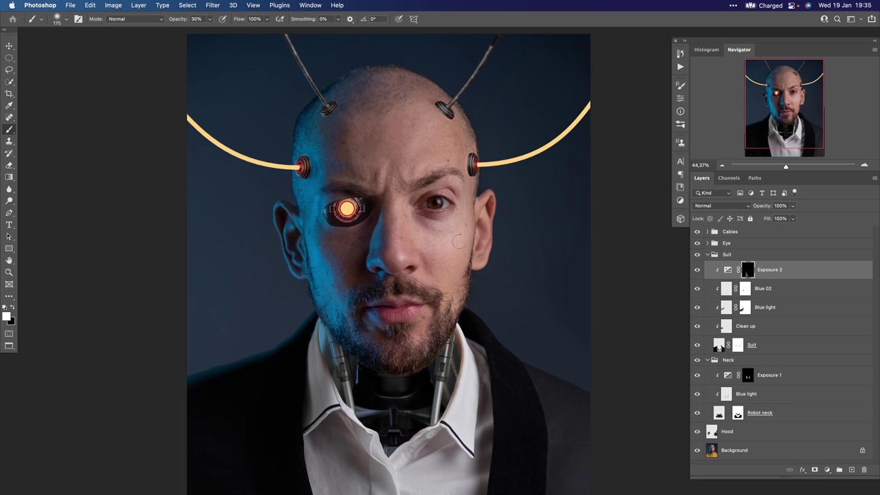
drag(418, 227, 389, 230)
scroll(422, 222, up, 4)
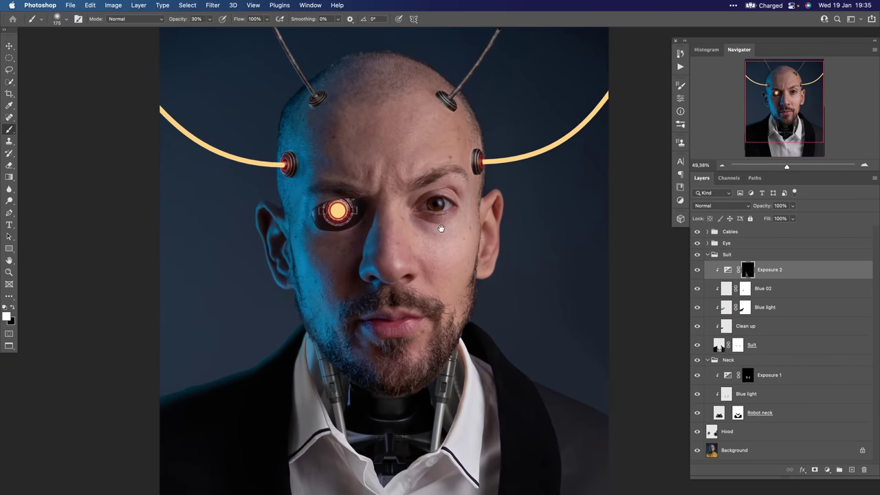
drag(390, 190, 394, 198)
scroll(402, 227, up, 2)
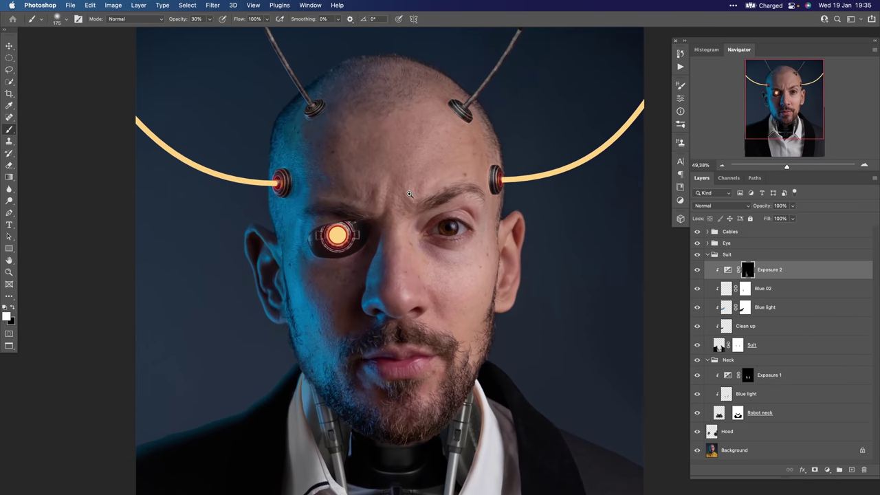
scroll(406, 239, down, 4)
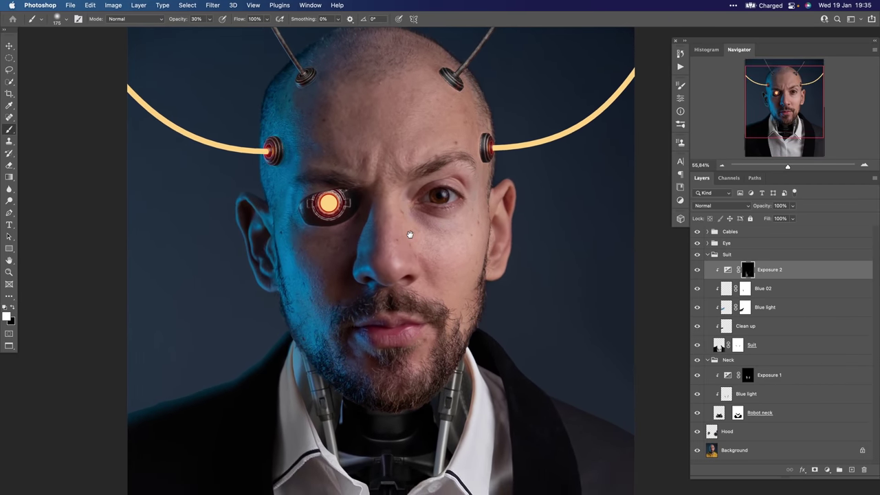
scroll(397, 239, down, 2)
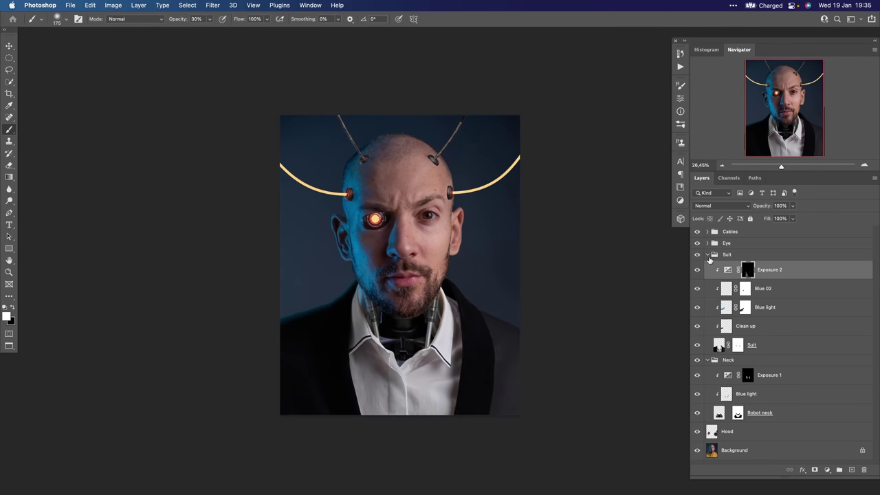
Collapse the Suit and Neck groups, and group the unlocked background layer with Hood under the name Background
click(708, 255)
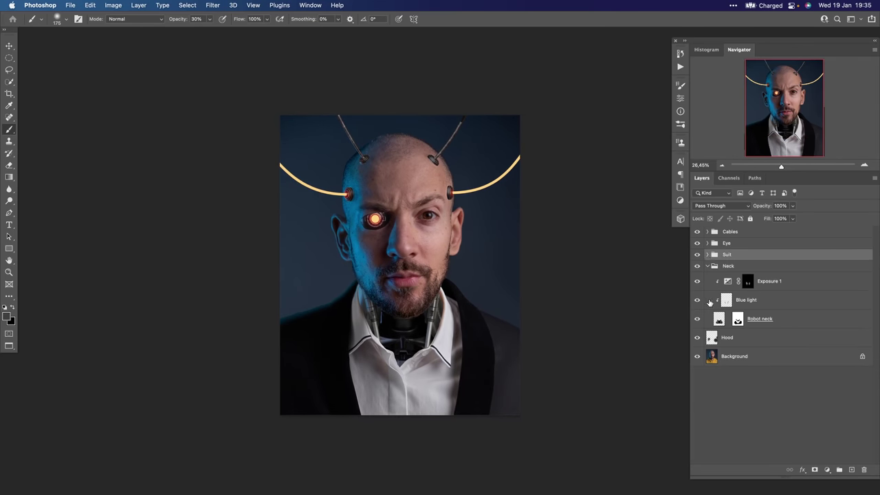
click(707, 268)
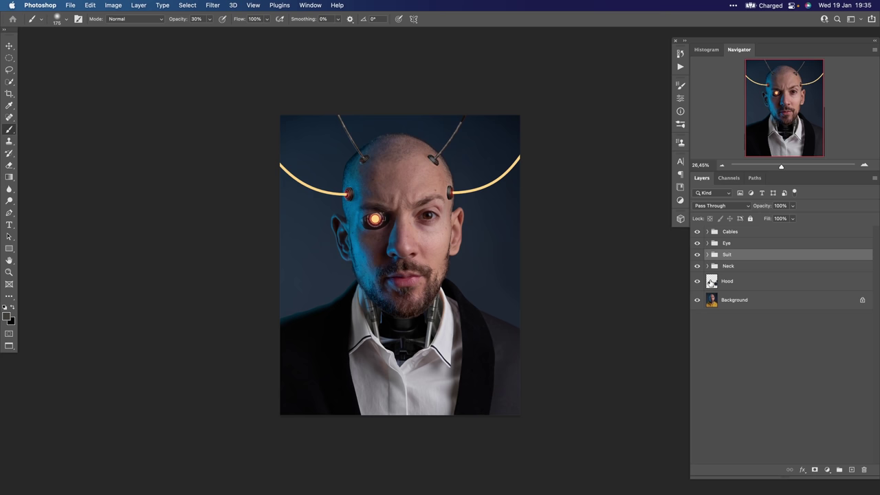
click(712, 286)
shift+click(713, 298)
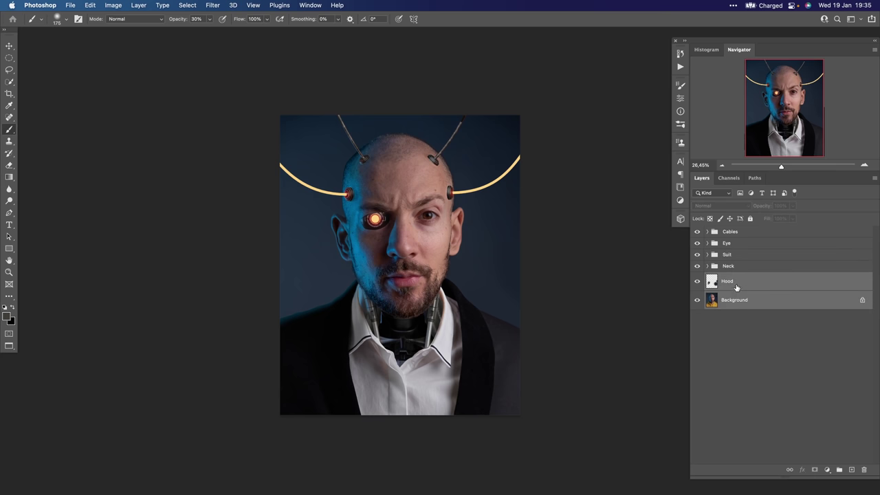
click(863, 300)
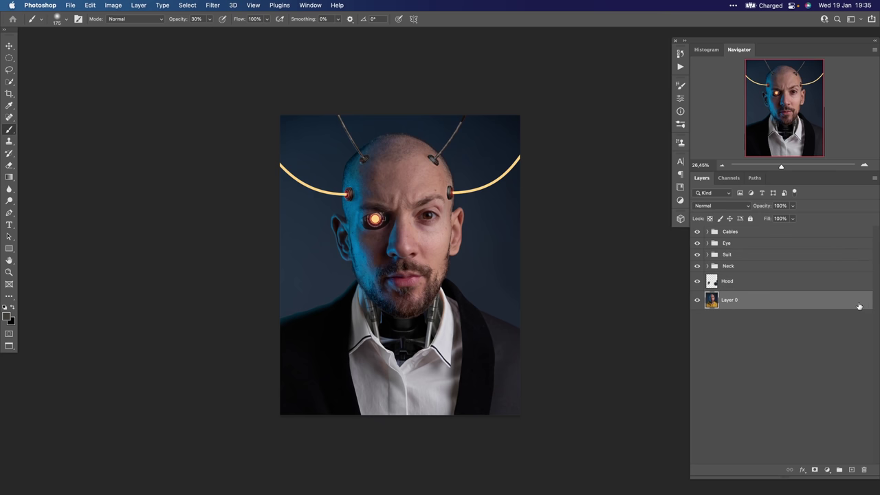
shift+click(729, 290)
key(super+g)
double_click(730, 277)
text(Background)
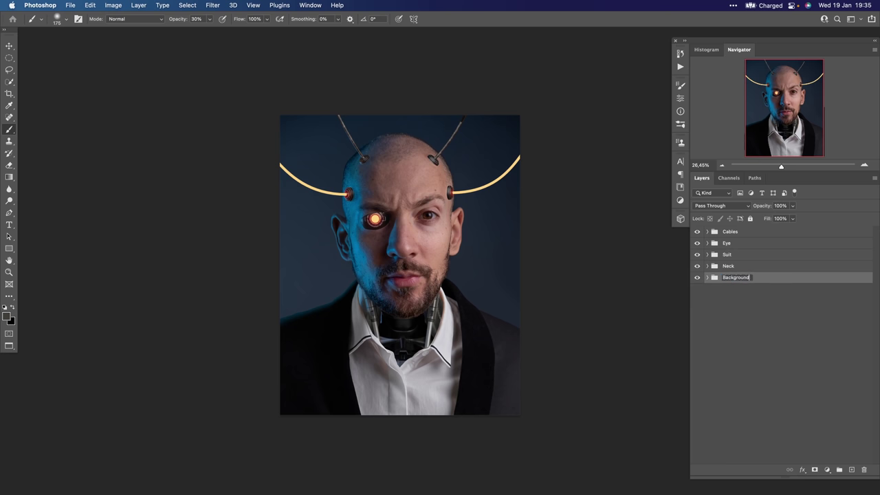
key(Return)
Add a new layer named Glow above the Cables group and set its blend mode to Linear Dodge (Add)
click(738, 235)
click(852, 471)
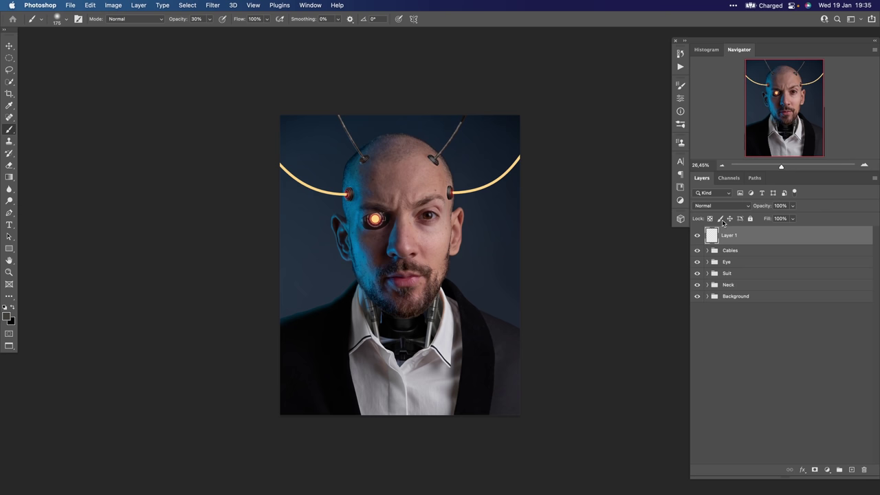
click(728, 206)
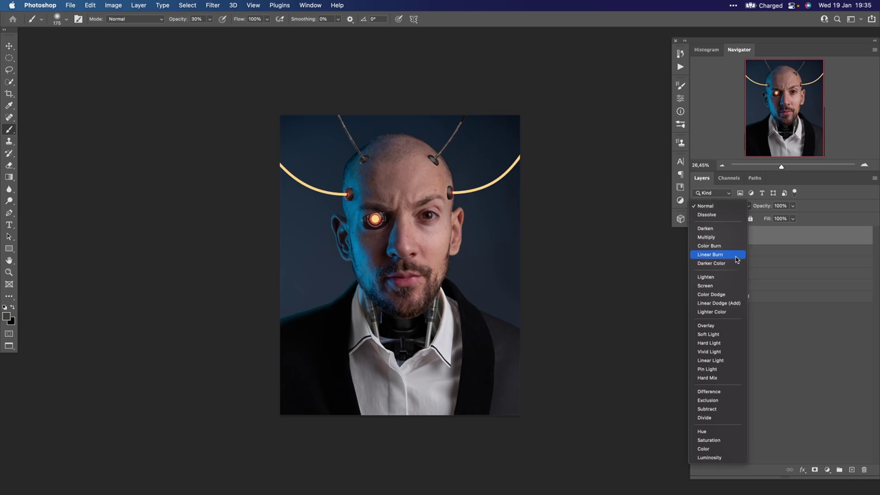
click(722, 303)
double_click(728, 237)
text(Glowe)
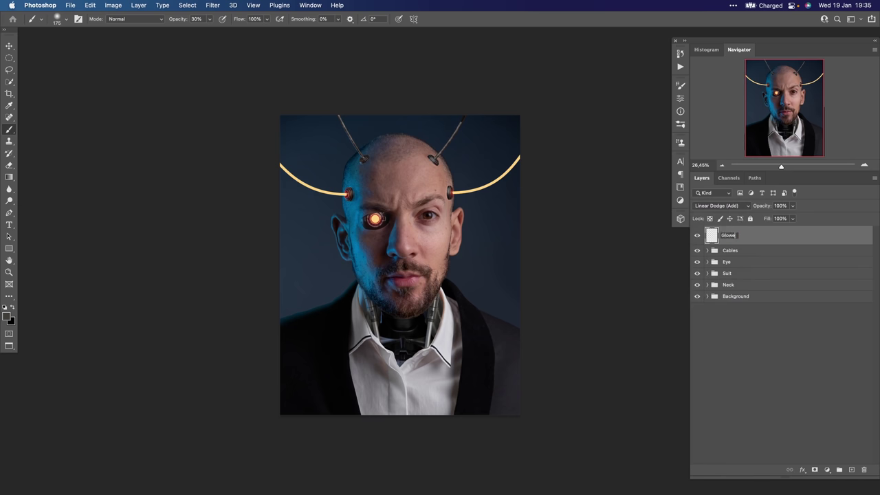
key(Return)
key(Right)
key(Return)
Set the foreground colour to a dark, saturated red
scroll(365, 210, up, 3)
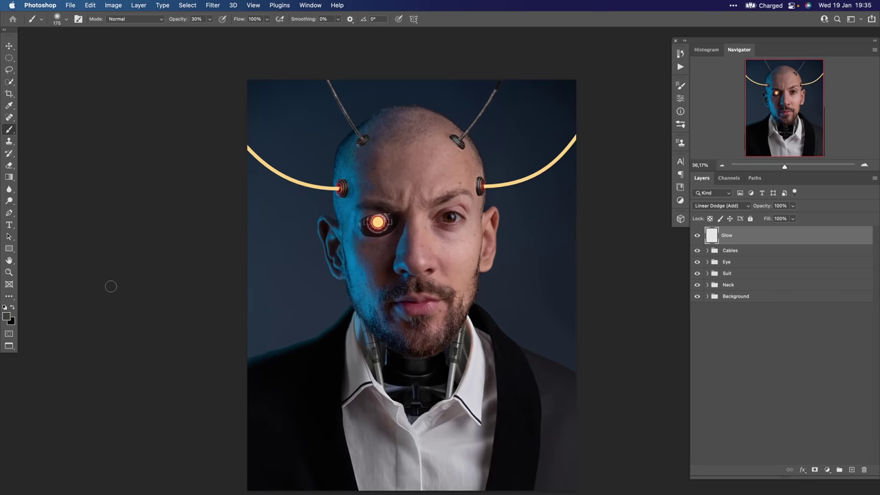
click(7, 316)
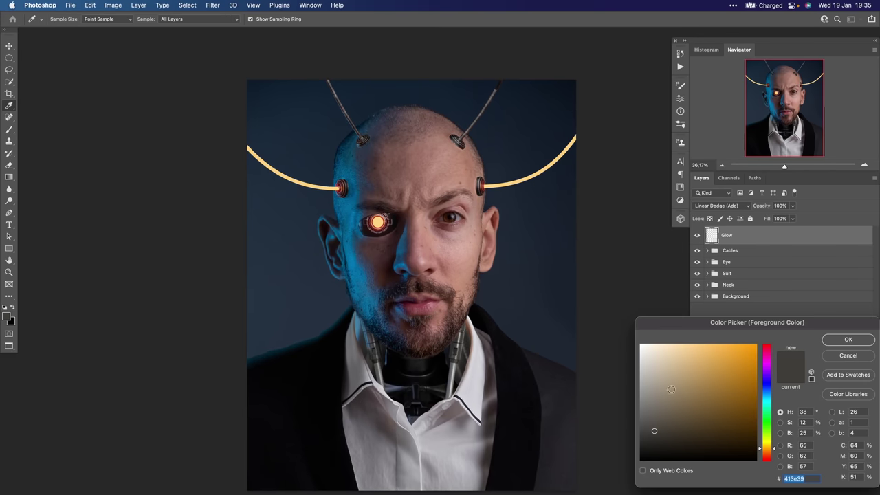
drag(763, 448, 766, 459)
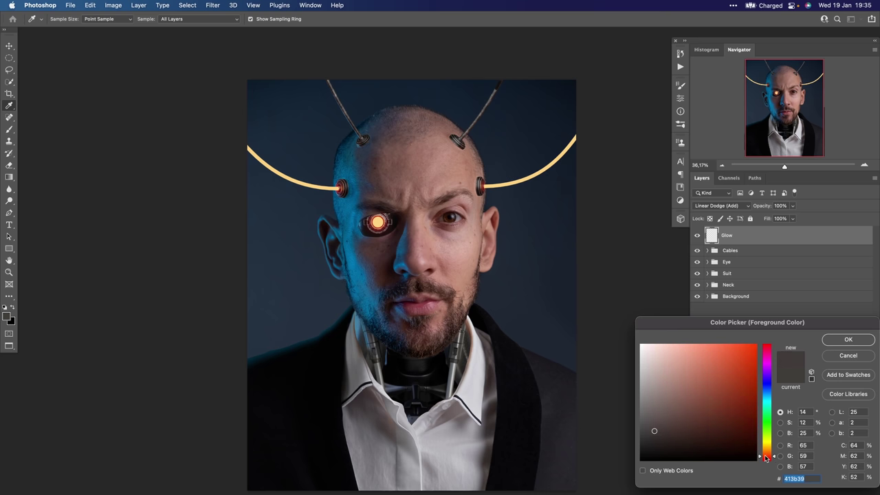
click(753, 443)
click(829, 342)
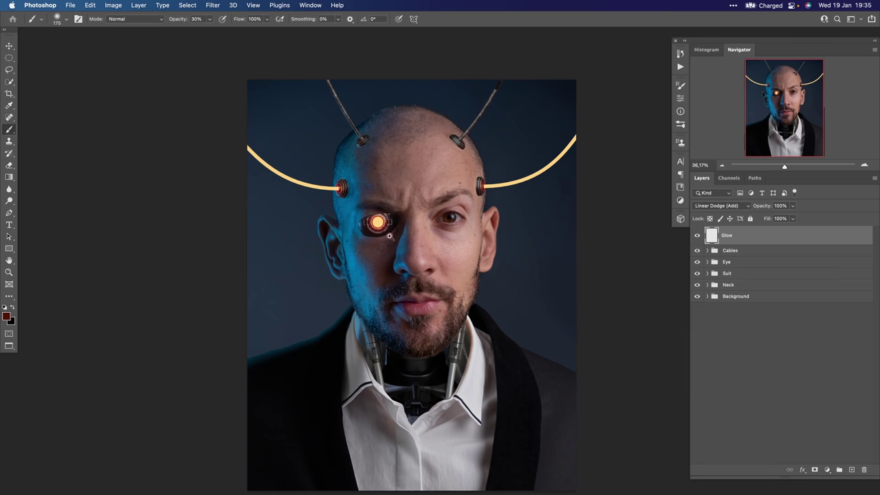
Paint a soft red glow over the robotic eye on the Glow layer with an 800 px brush at 30% opacity
scroll(390, 236, up, 3)
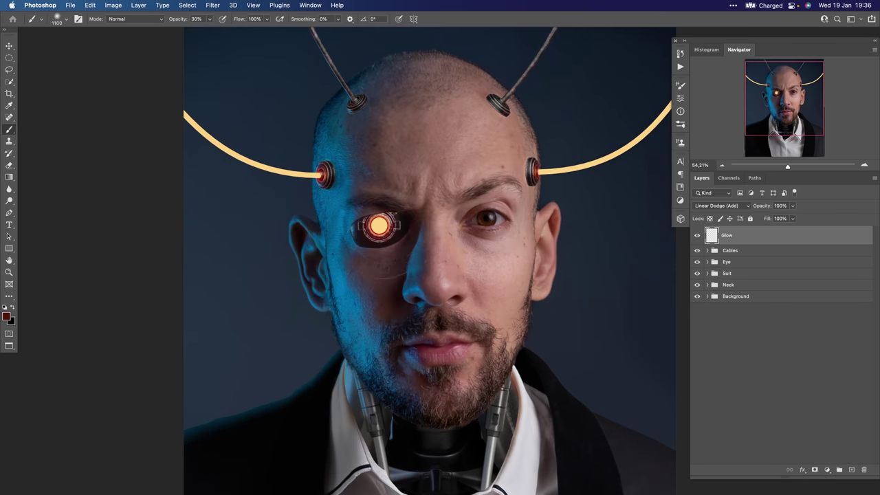
right_click(380, 227)
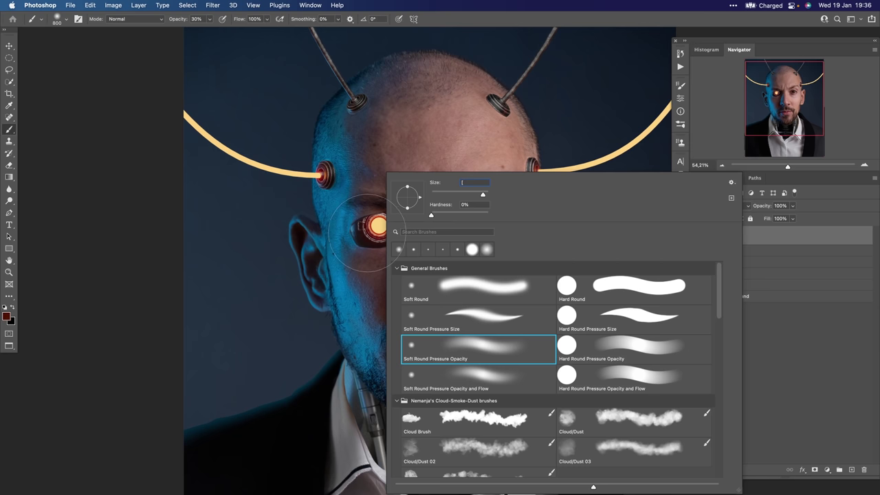
click(372, 235)
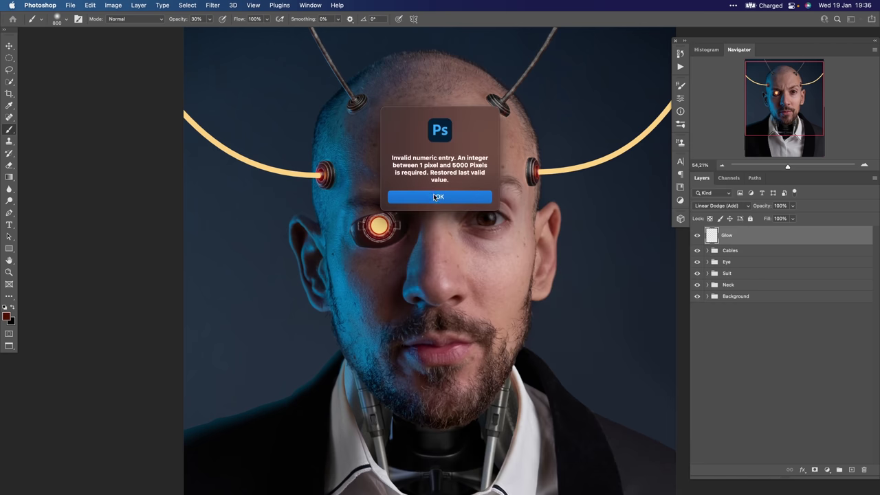
click(427, 198)
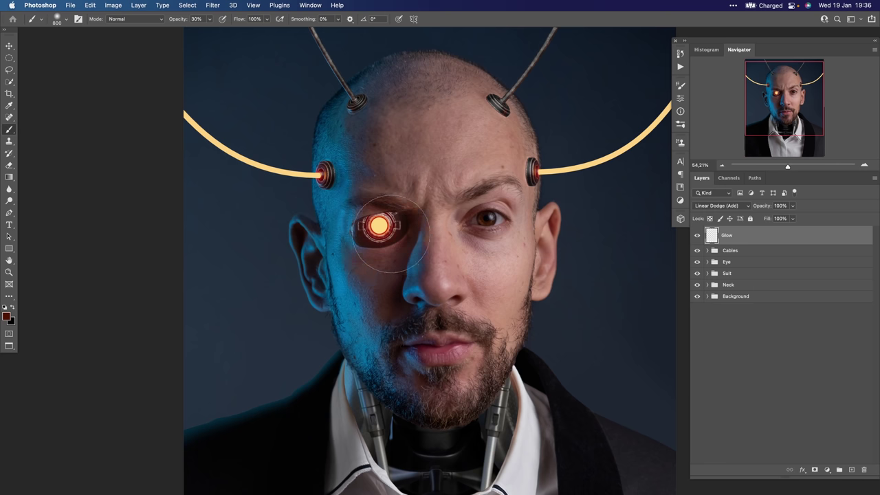
click(389, 236)
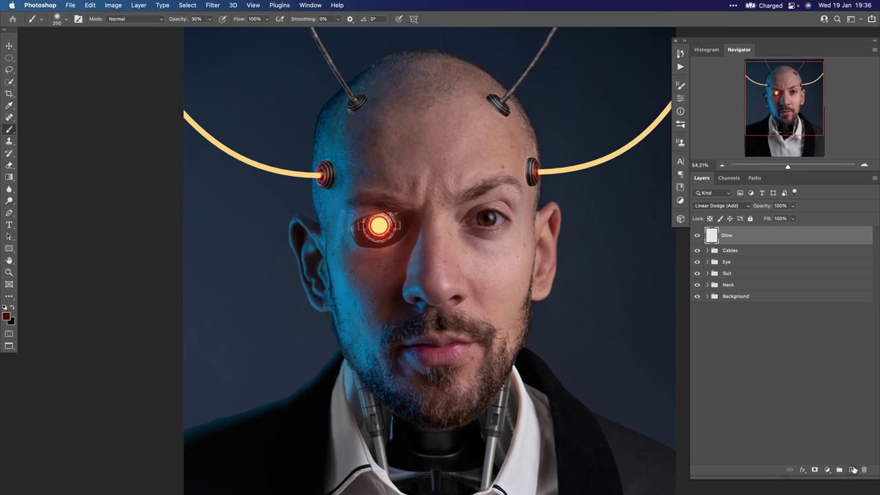
Paint a red glow along both luminous cables, varying the soft brush size for wide and narrow strokes
mouse_move(573, 151)
mouse_down()
mouse_move(424, 192)
mouse_move(481, 184)
mouse_move(542, 128)
mouse_move(494, 187)
mouse_move(451, 210)
mouse_move(412, 203)
mouse_move(531, 141)
mouse_move(547, 123)
mouse_move(444, 226)
mouse_up()
key(bracketright)
key(bracketright)
key(bracketright)
key(bracketright)
key(bracketright)
key(bracketright)
key(bracketright)
drag(223, 182, 310, 211)
mouse_move(186, 147)
mouse_down()
mouse_move(212, 188)
mouse_move(309, 230)
mouse_up()
key(bracketleft)
key(bracketleft)
key(bracketleft)
key(bracketleft)
key(bracketleft)
key(bracketleft)
key(bracketleft)
key(bracketleft)
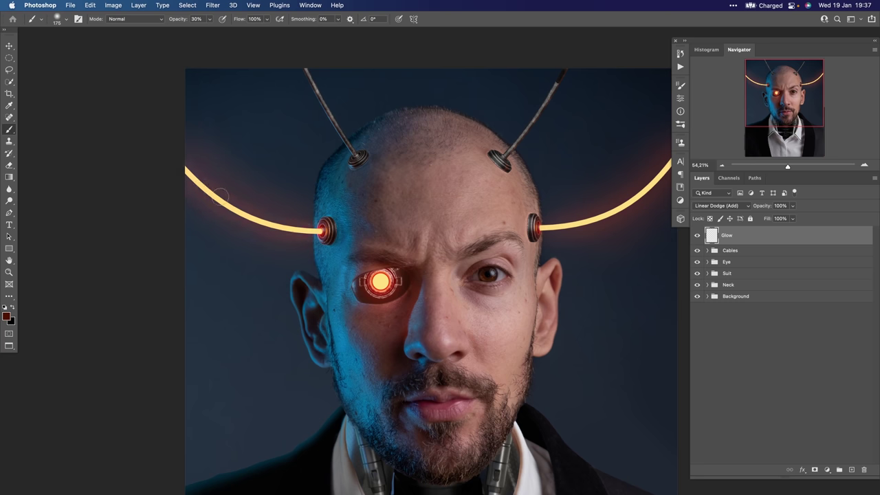
Add a new layer named Glow 02 above Glow and set its blend mode to Linear Dodge (Add)
scroll(317, 222, down, 5)
scroll(387, 282, up, 2)
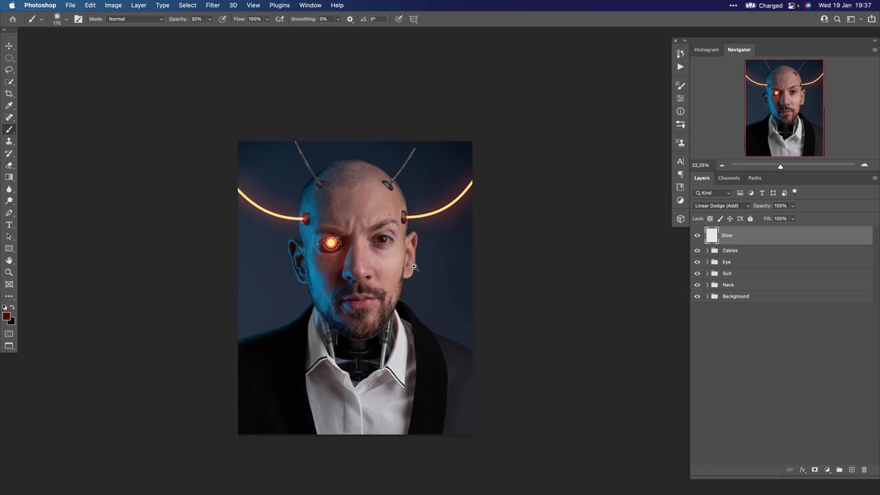
click(852, 470)
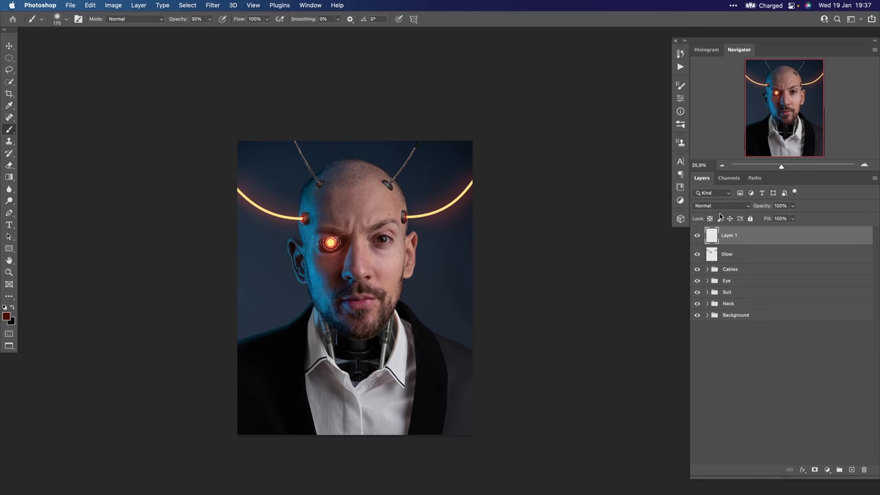
double_click(730, 236)
text(Glo)
key(Return)
click(701, 205)
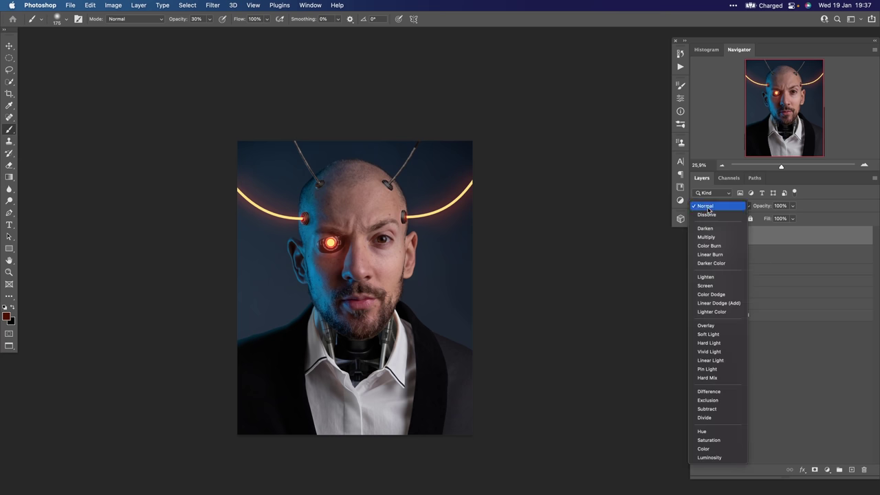
click(719, 303)
Set the foreground colour to an orange of about #b57324
scroll(324, 249, up, 2)
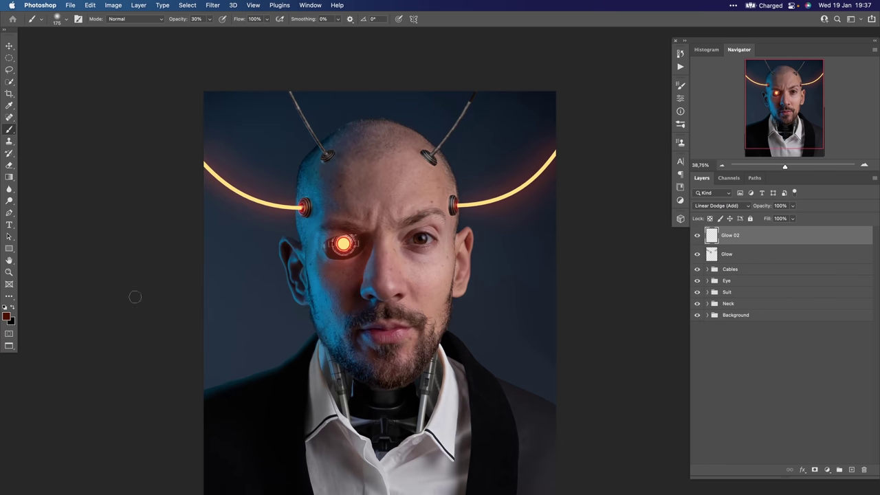
click(6, 316)
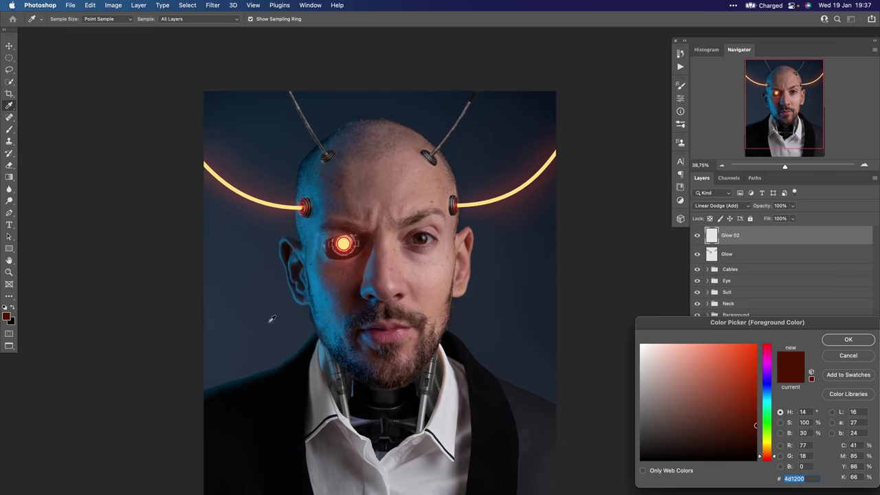
click(732, 377)
drag(765, 452, 772, 445)
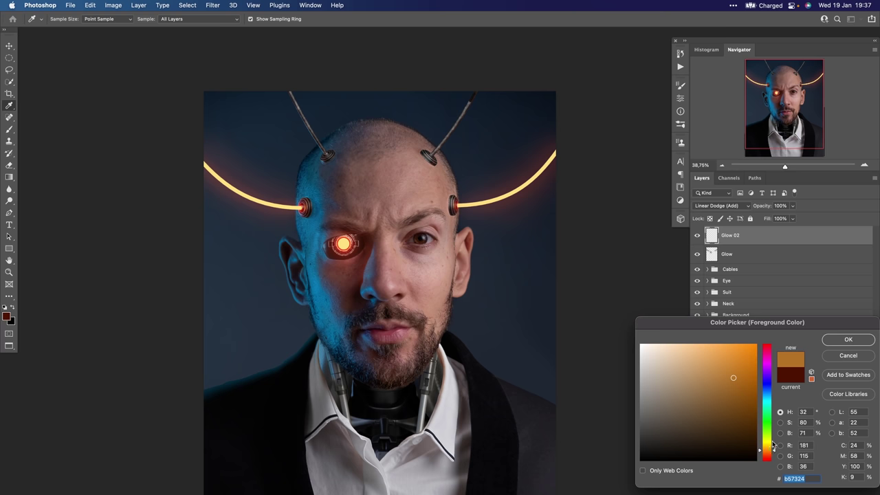
click(834, 342)
Brush an orange glow on the Glow 02 layer over the robotic eye's core and along both luminous cables
key(b)
click(344, 244)
key(bracketright)
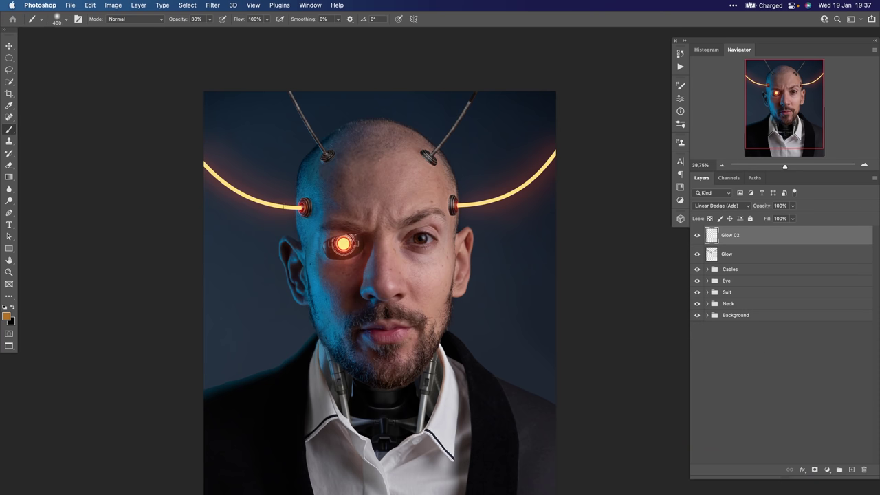
click(276, 206)
drag(559, 150, 460, 209)
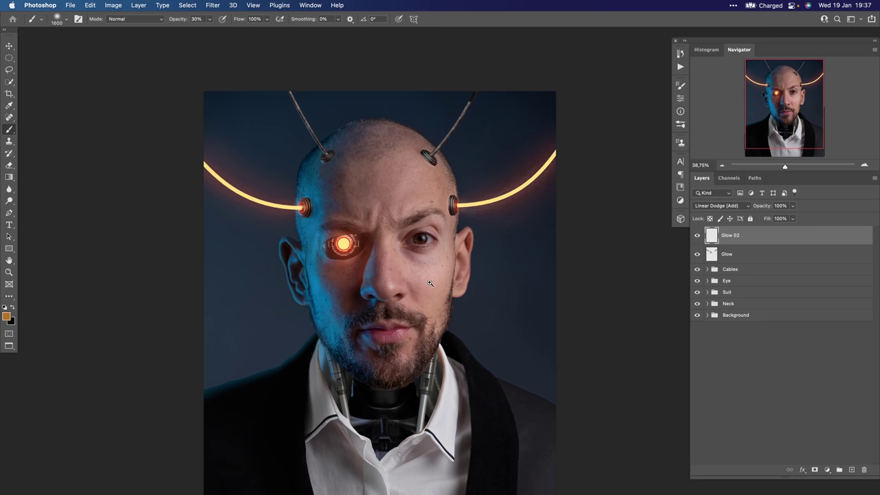
Expand the Background group and examine the glowing eye, natural eye and cable sockets up close
scroll(433, 303, down, 5)
drag(436, 284, 421, 277)
drag(413, 240, 474, 266)
click(707, 315)
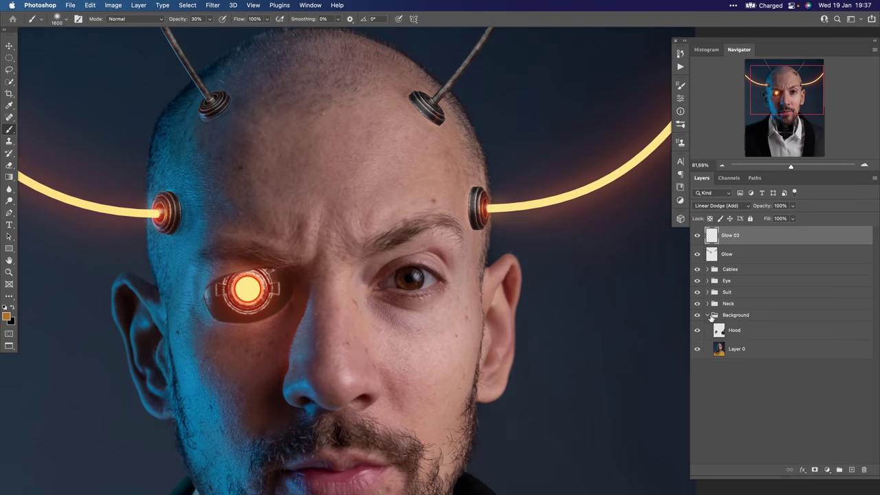
scroll(397, 262, down, 3)
drag(398, 262, 379, 256)
drag(390, 244, 398, 183)
drag(397, 221, 440, 210)
scroll(440, 208, up, 3)
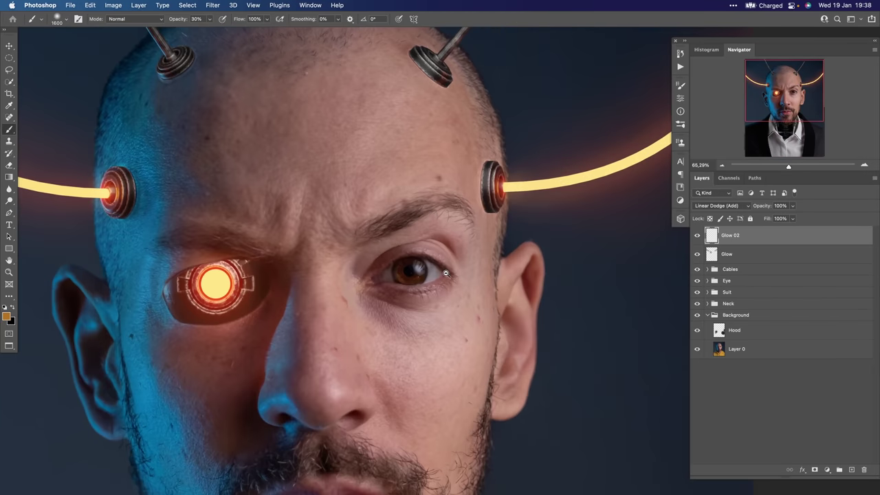
Add a Curves adjustment above Layer 0 that lifts input 85 to output 156, and invert its mask to black
click(746, 350)
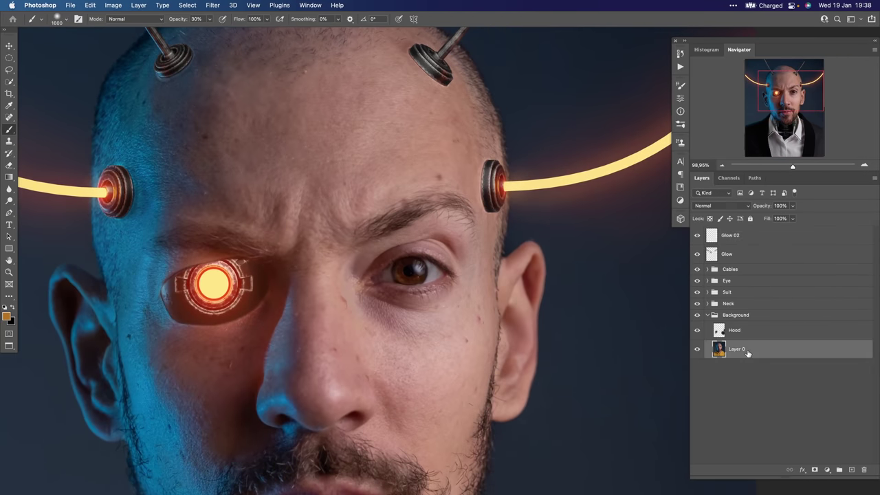
click(827, 471)
click(827, 332)
click(594, 176)
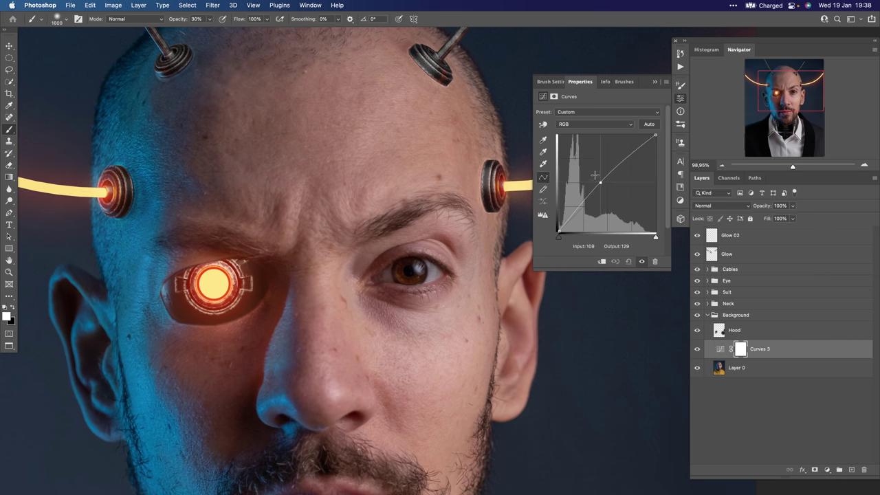
drag(596, 178, 594, 175)
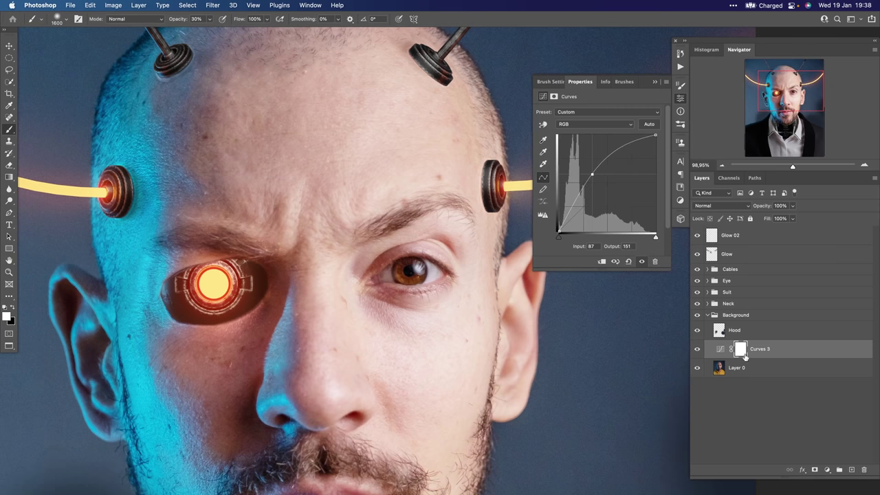
key(super+i)
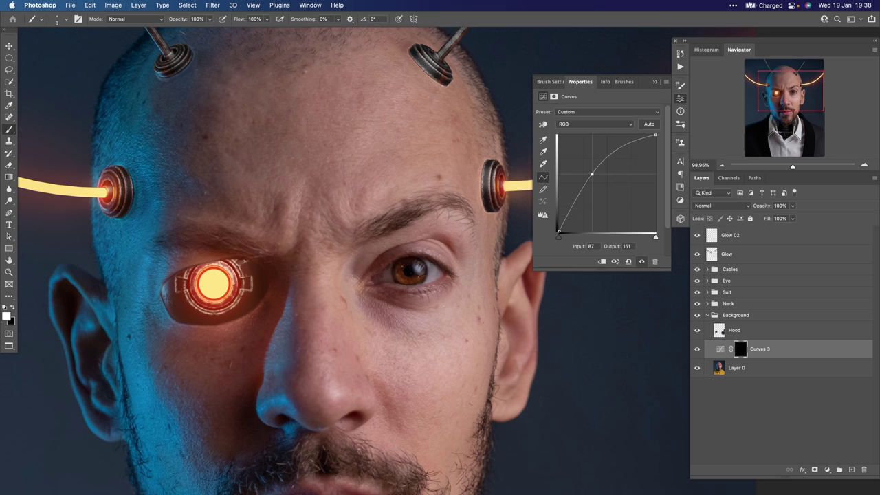
drag(586, 172, 585, 170)
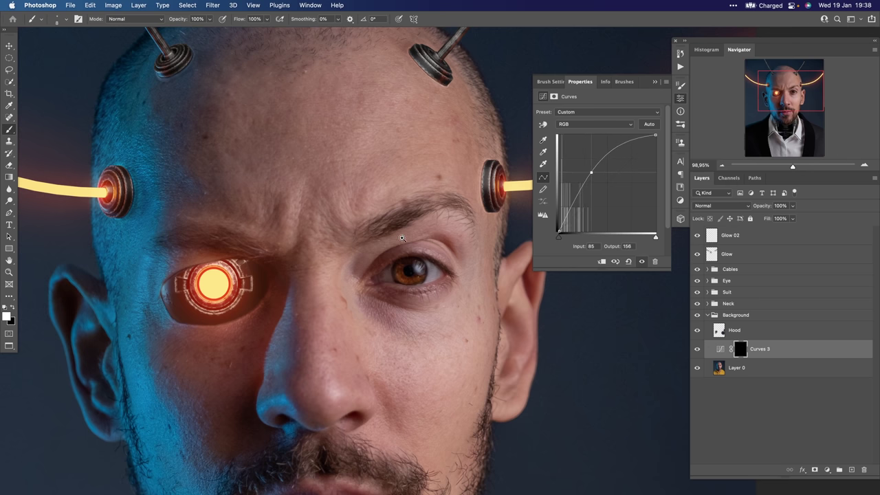
scroll(403, 237, down, 6)
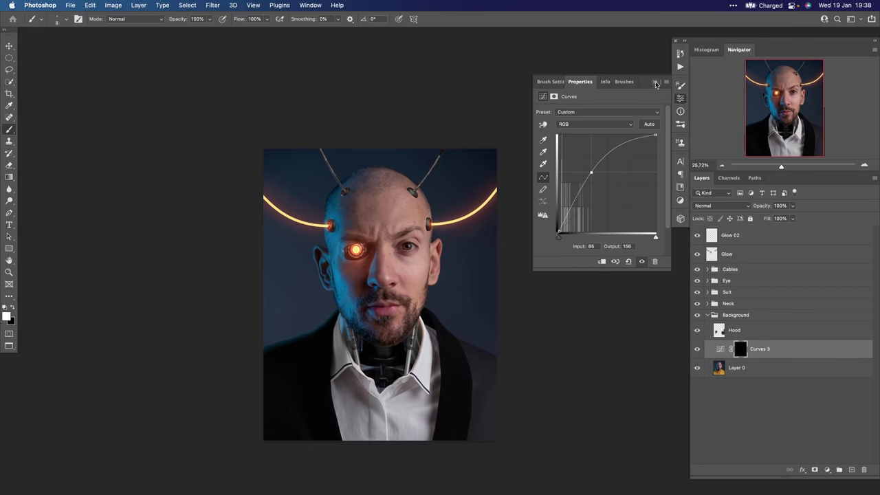
click(655, 82)
click(706, 241)
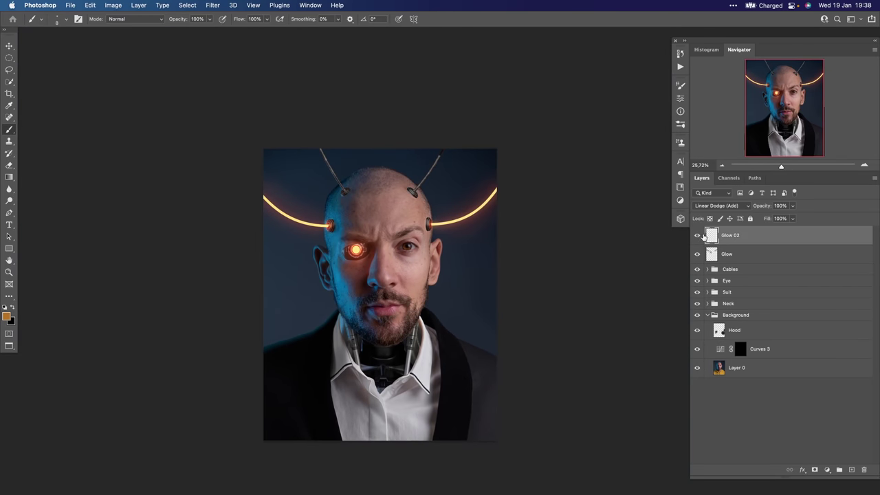
key(super+alt+shift+e)
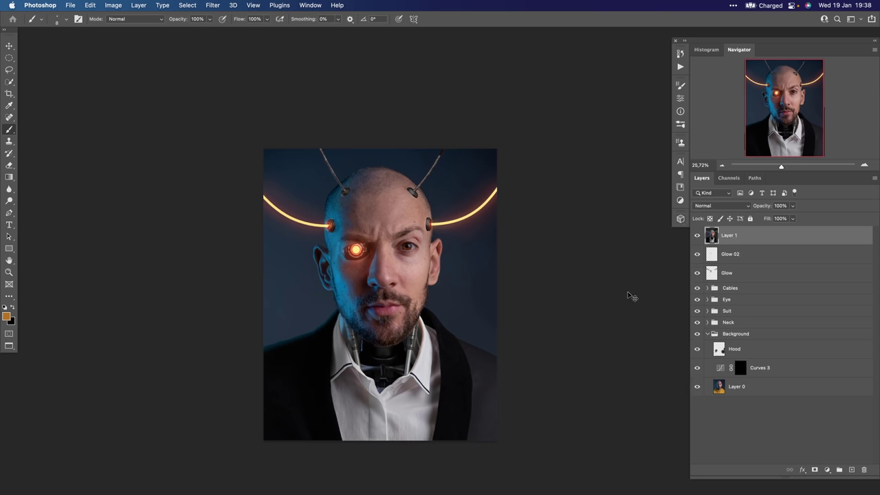
key(Delete)
Duplicate Layer 0 and open the copy in Liquify with the backdrop hidden
click(719, 369)
key(super+j)
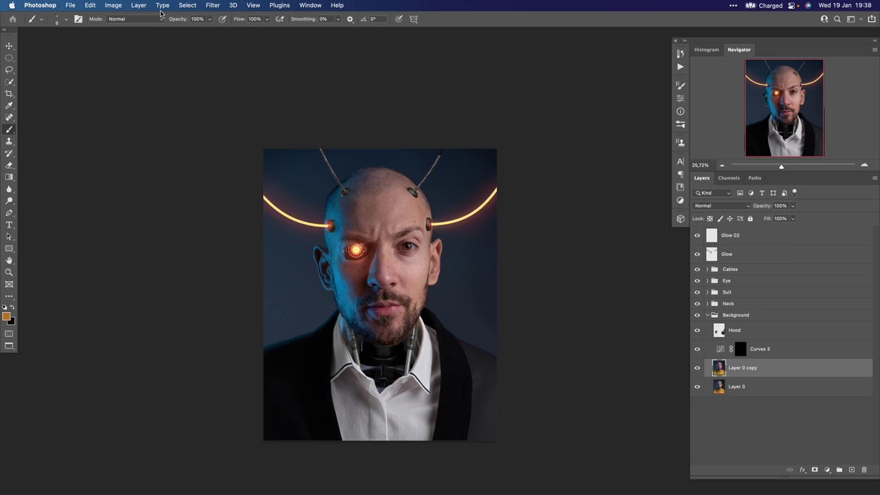
click(214, 6)
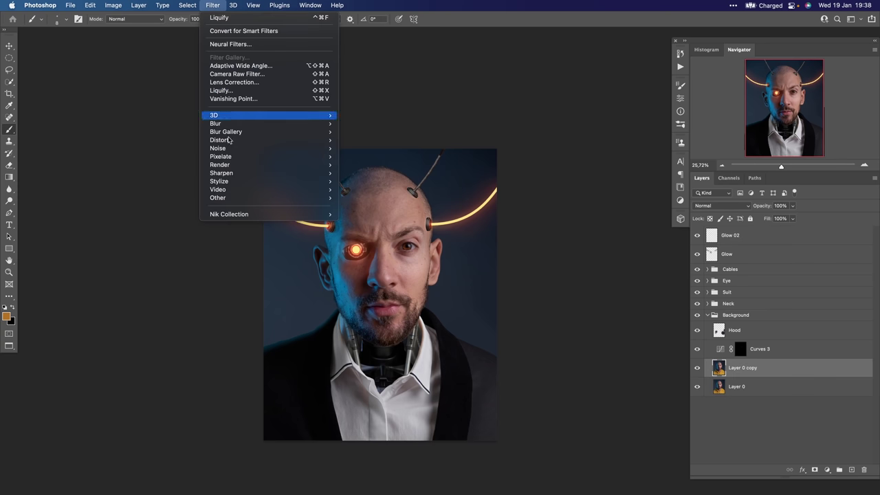
click(238, 91)
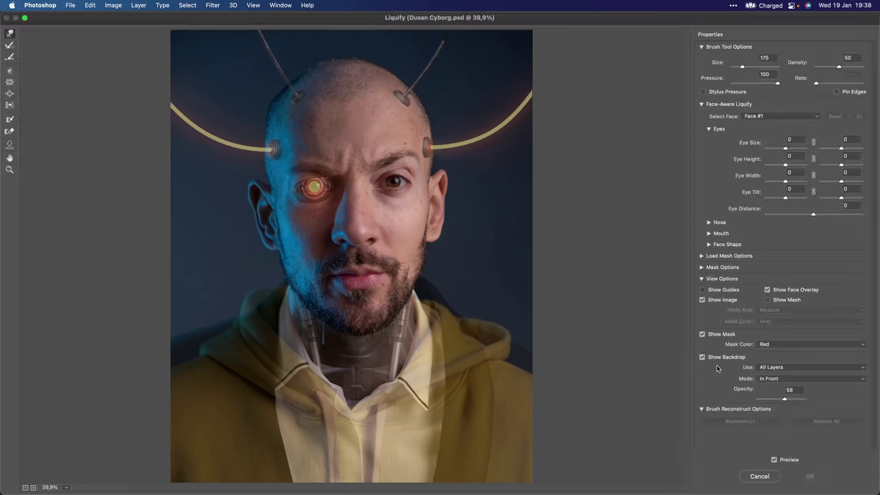
click(702, 357)
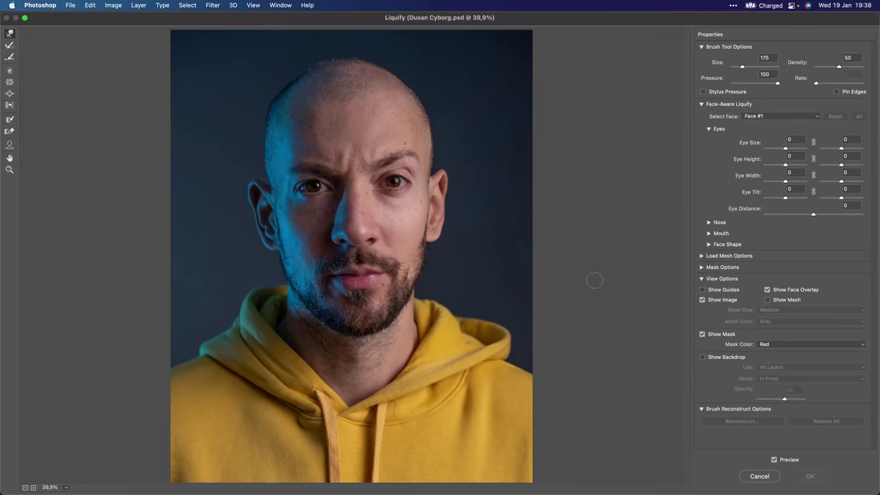
Warp the inner brow area slightly downward in Liquify with a brush of up to size 500
key(alt)
drag(357, 143, 395, 179)
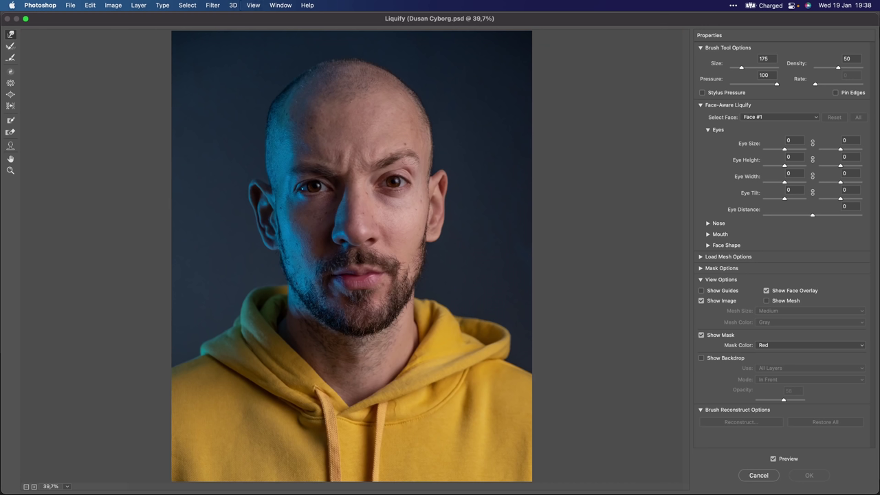
key(bracketright)
drag(376, 163, 374, 170)
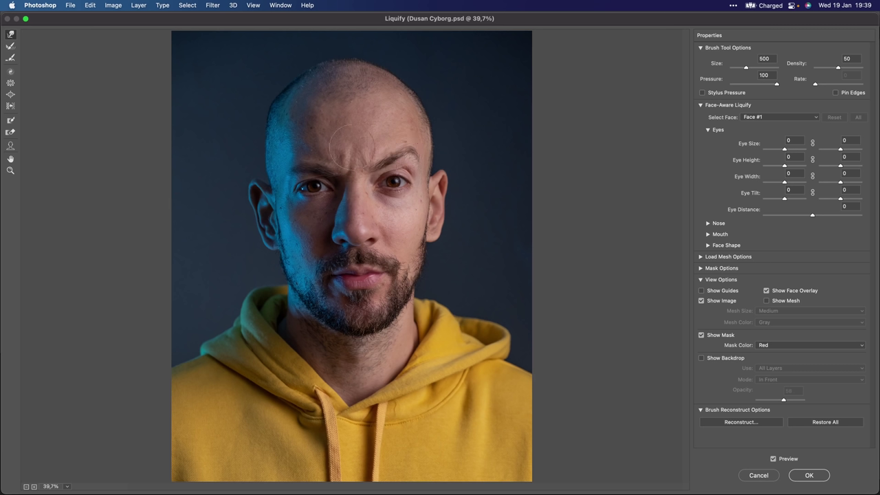
key(bracketleft)
key(bracketright)
key(bracketright)
key(bracketright)
key(bracketright)
key(bracketright)
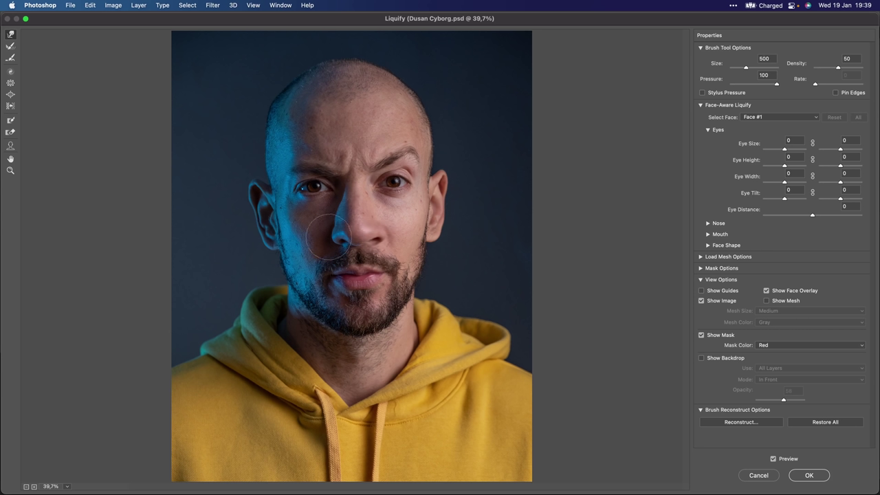
Try exaggerated warps that stretch the ears into points and distort the lower face, and undo them
mouse_move(439, 180)
mouse_down()
mouse_move(460, 159)
mouse_move(463, 137)
mouse_up()
drag(251, 187, 234, 157)
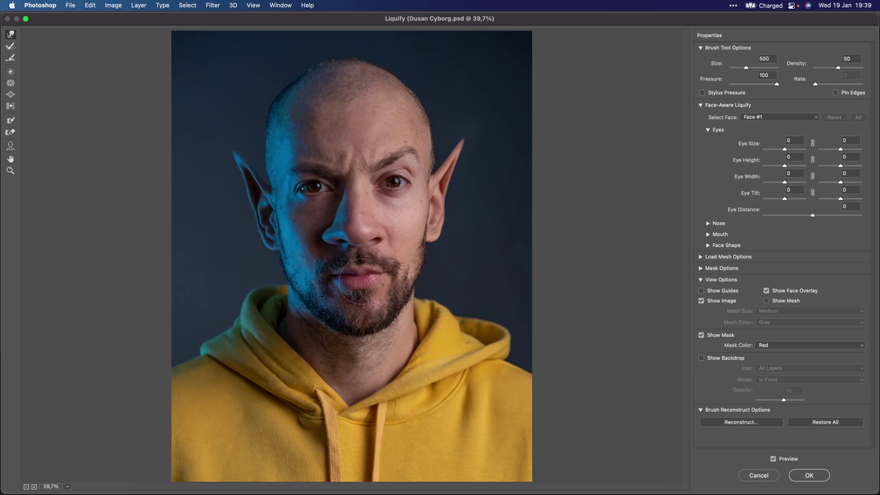
drag(355, 281, 366, 377)
key(super+alt+z)
key(super+alt+z)
key(super+alt+z)
key(super+alt+z)
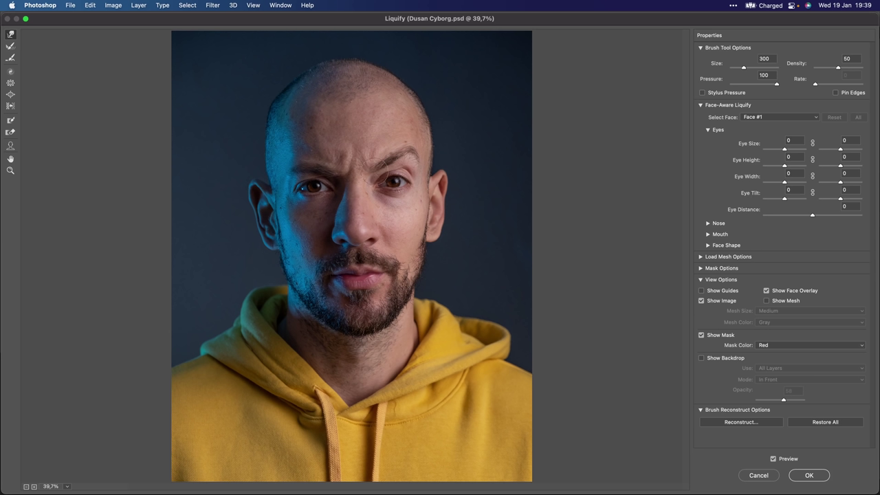
Apply the Liquify changes to the duplicated portrait layer
click(818, 480)
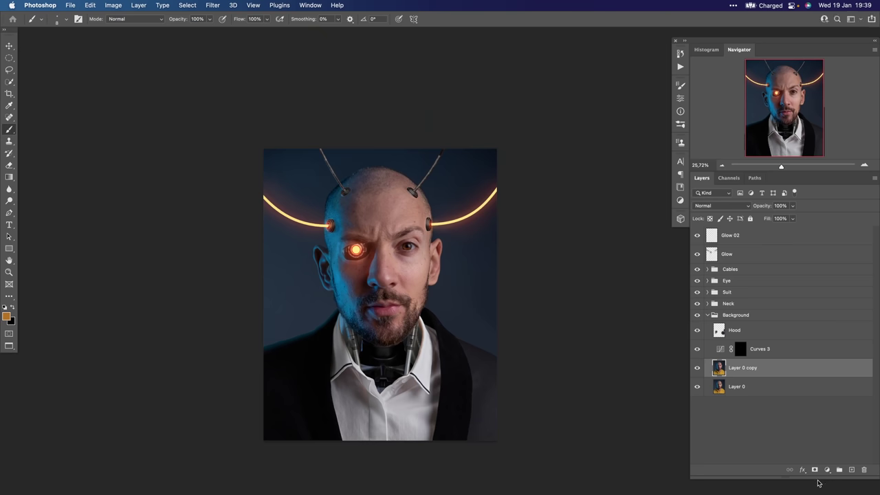
drag(409, 263, 431, 247)
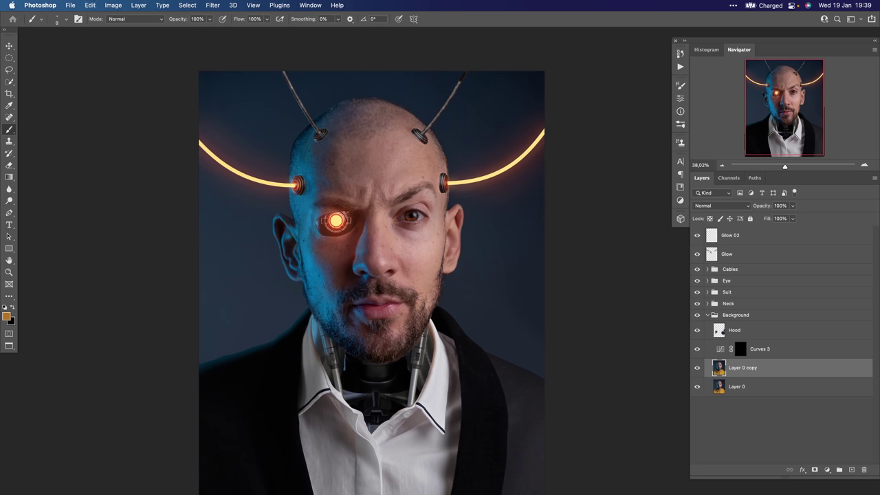
Stamp all visible layers into a merged layer above Glow 02 and open it in the Camera Raw filter
scroll(416, 268, down, 1)
scroll(418, 260, down, 2)
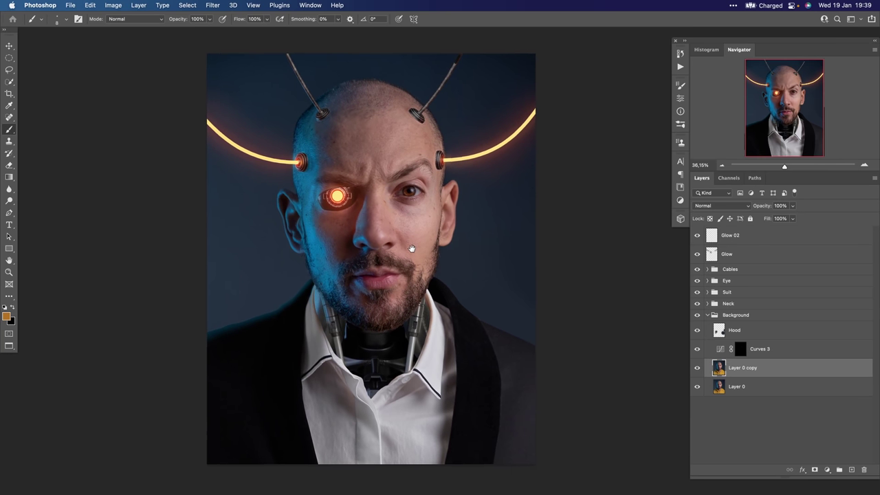
click(713, 234)
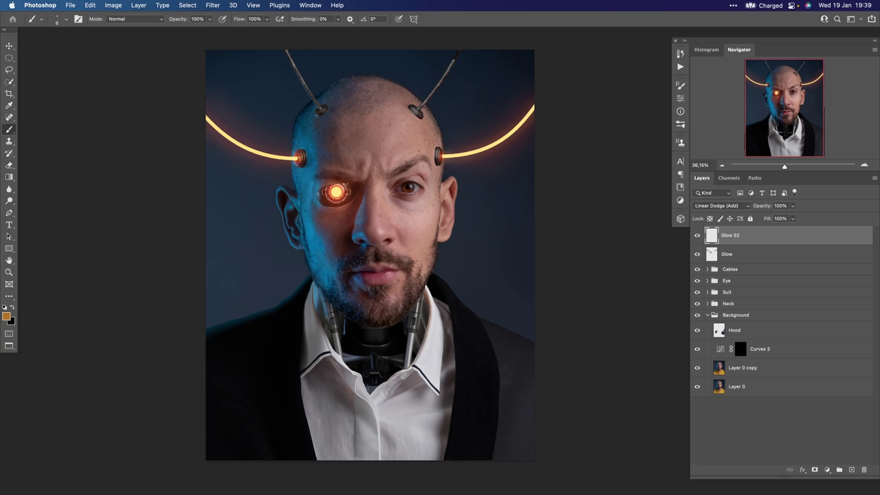
key(super+alt+shift+e)
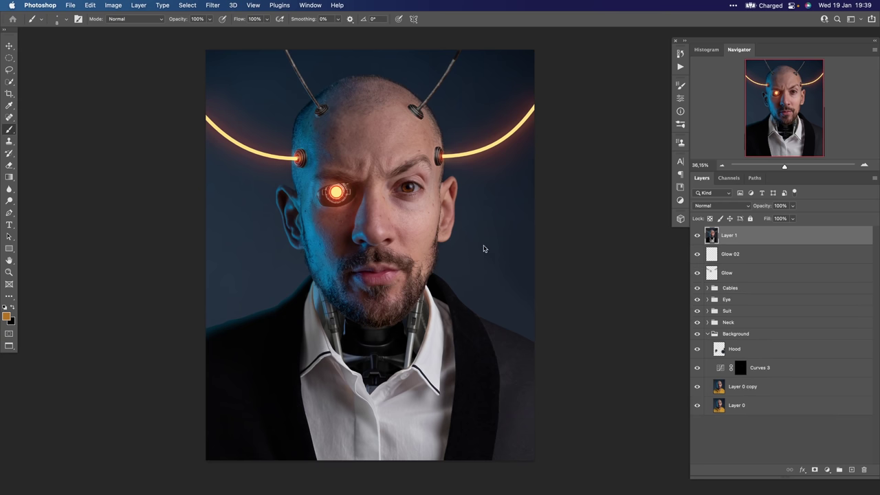
click(213, 6)
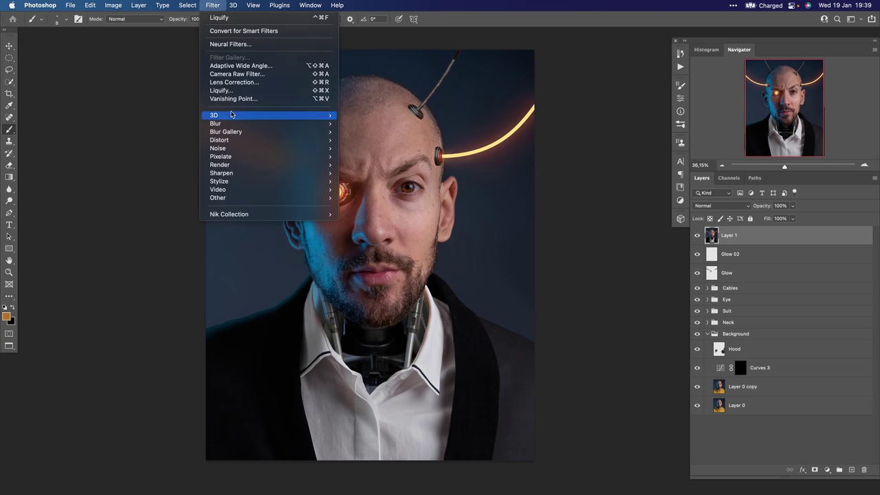
click(250, 75)
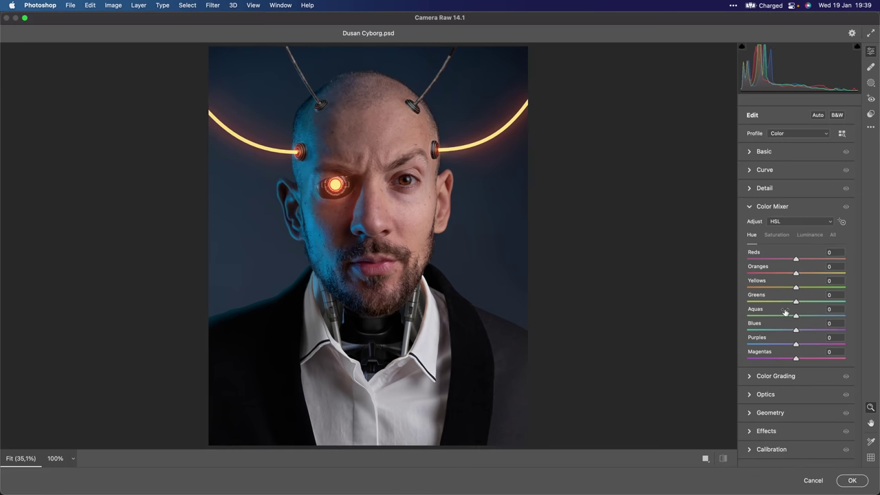
Add a Camera Raw vignette of -32 with Feather set to 100
click(765, 431)
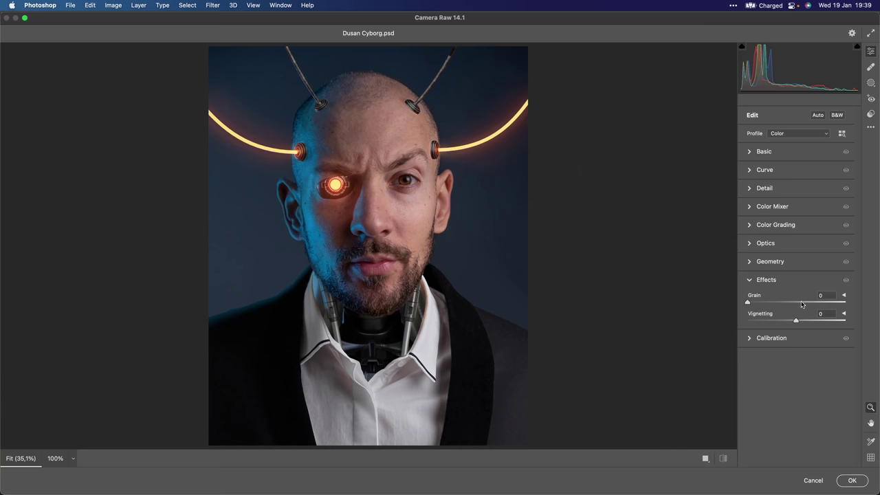
click(843, 314)
drag(794, 323, 781, 323)
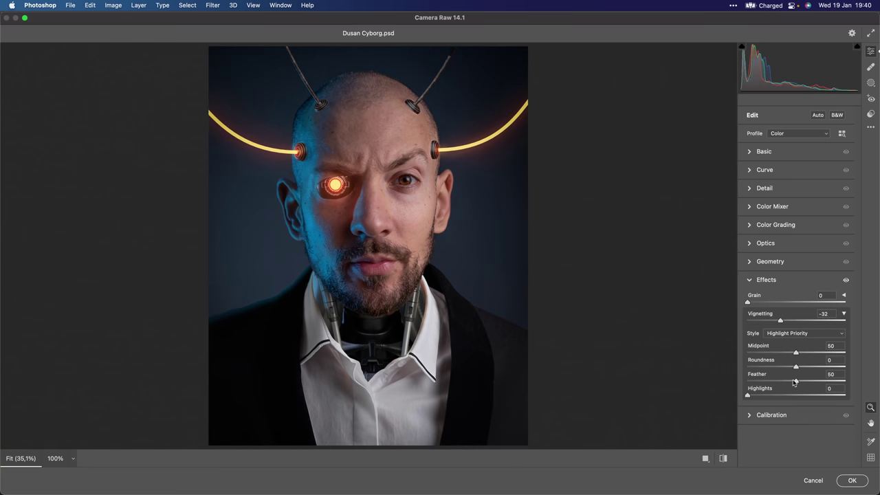
drag(795, 382, 845, 382)
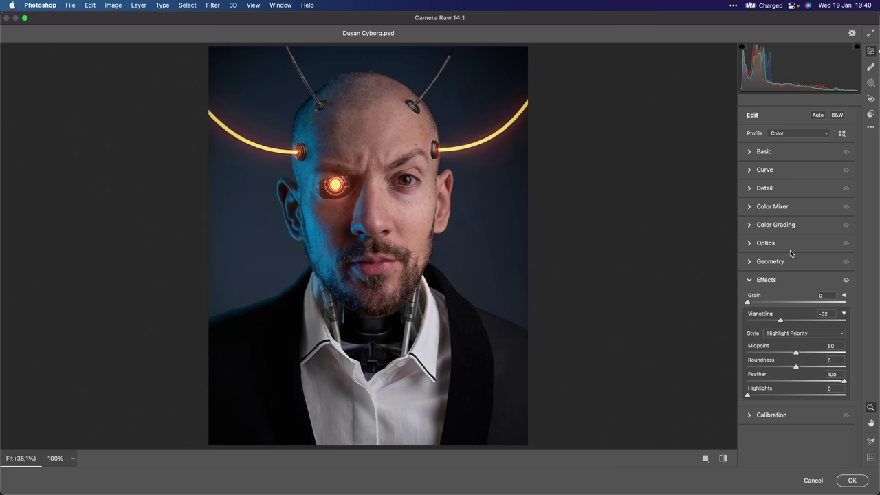
Set the basic tone adjustments to Contrast +9 and Shadows +16, and soften the portrait with Clarity about -29
click(752, 153)
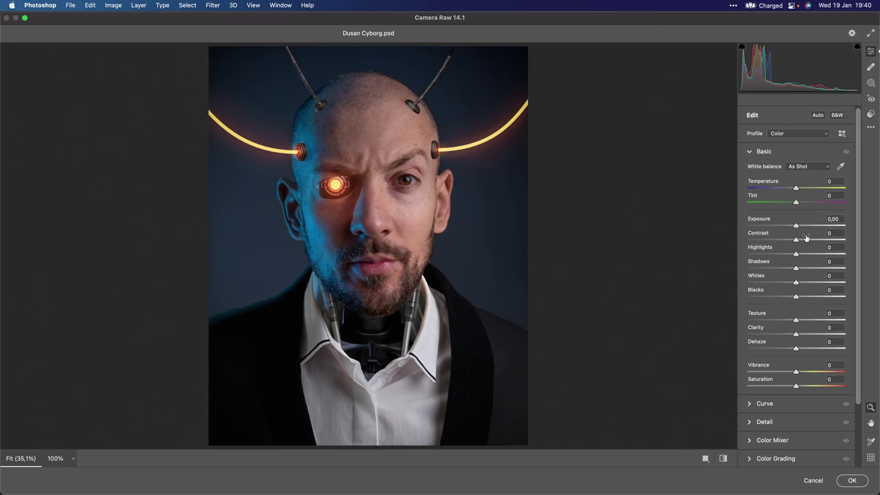
drag(797, 241, 804, 269)
mouse_move(796, 336)
mouse_down()
mouse_move(818, 336)
mouse_move(781, 335)
mouse_up()
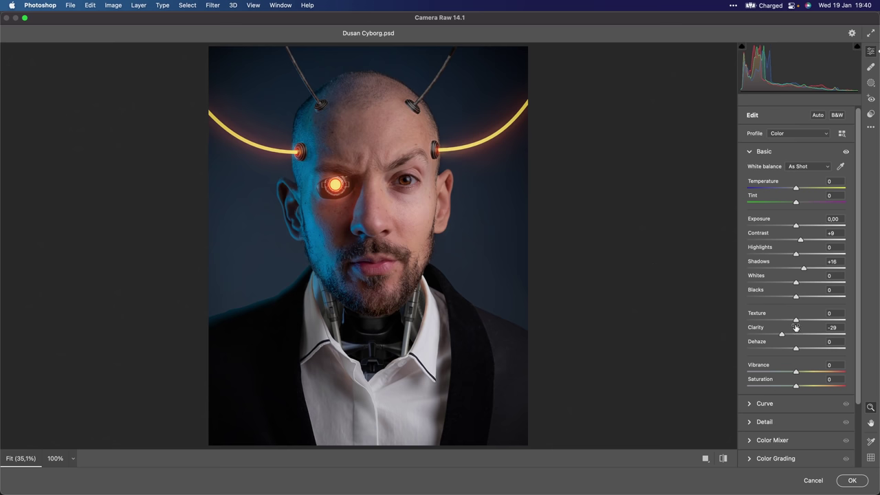
Set Texture to +48, Clarity to -26, Dehaze to +16, Vibrance to +14 and Saturation to -9
drag(796, 321, 828, 320)
key(p)
key(p)
key(p)
key(super+shift+z)
key(super+shift+z)
key(super+shift+z)
key(super+shift+z)
mouse_move(797, 349)
mouse_down()
mouse_move(809, 350)
mouse_move(773, 353)
mouse_move(804, 351)
mouse_up()
drag(796, 386, 805, 372)
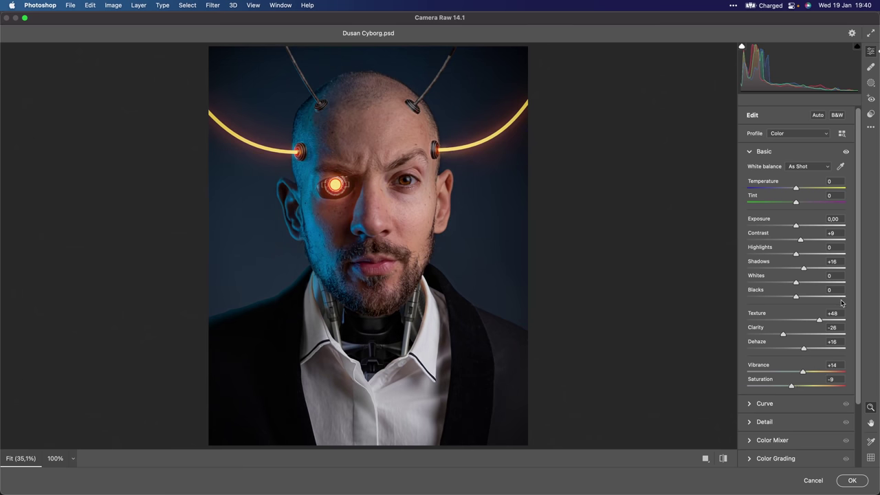
Warm the white balance to Temperature +6, trying a Tint of +30 and resetting it to 0
mouse_move(857, 304)
mouse_down()
mouse_move(858, 321)
mouse_move(854, 289)
mouse_up()
drag(799, 191, 812, 203)
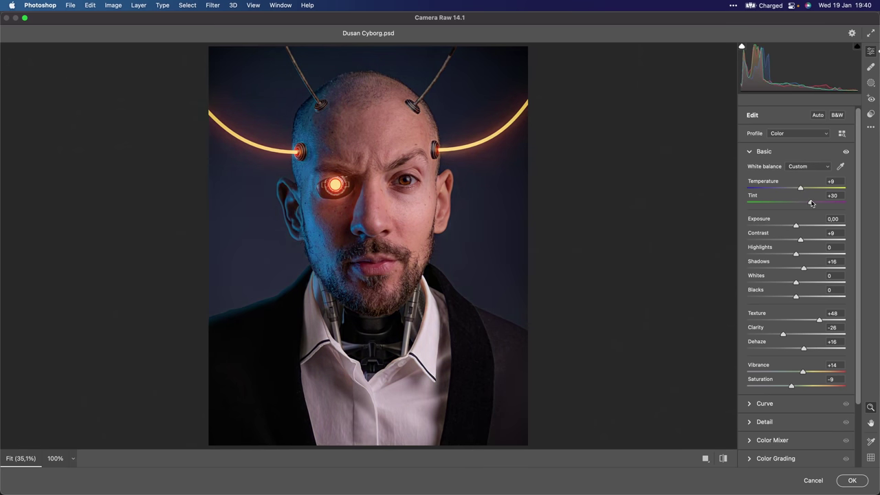
double_click(811, 202)
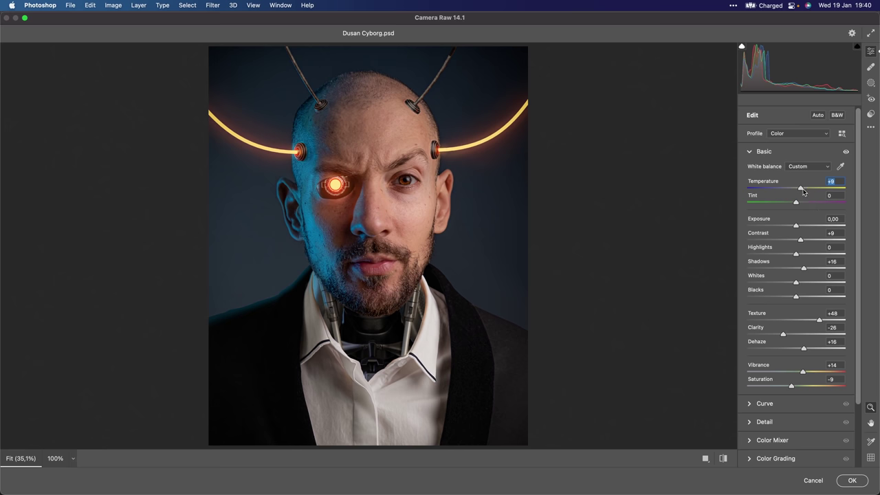
Tint the shadows blue in Color Grading with Hue 216 and Saturation 15
drag(857, 209, 854, 289)
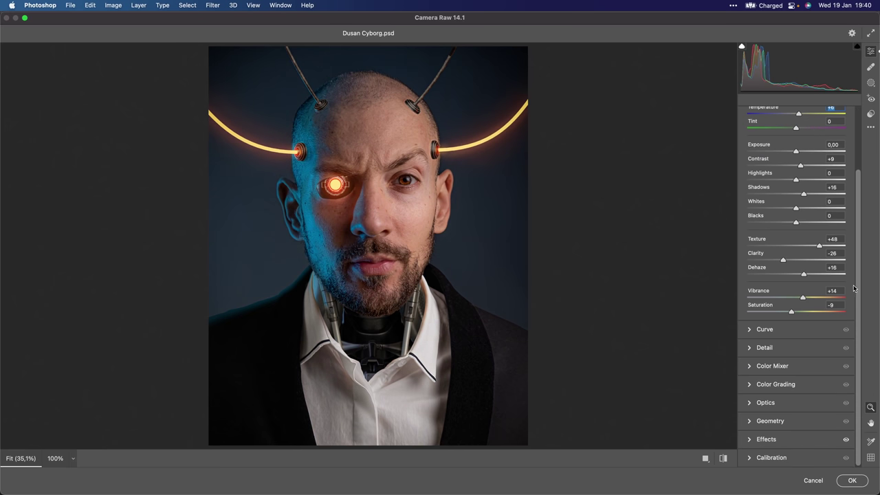
click(755, 383)
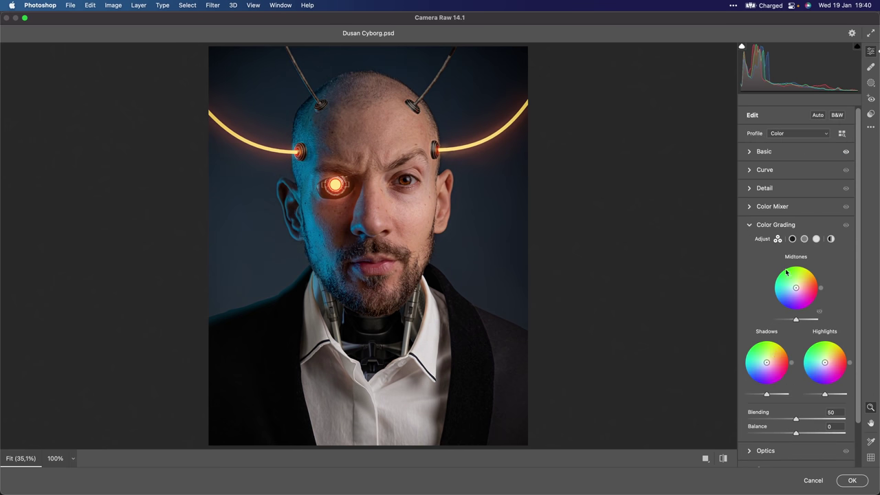
click(793, 238)
click(802, 367)
mouse_move(754, 381)
mouse_down()
mouse_move(788, 383)
mouse_move(766, 383)
mouse_up()
click(806, 367)
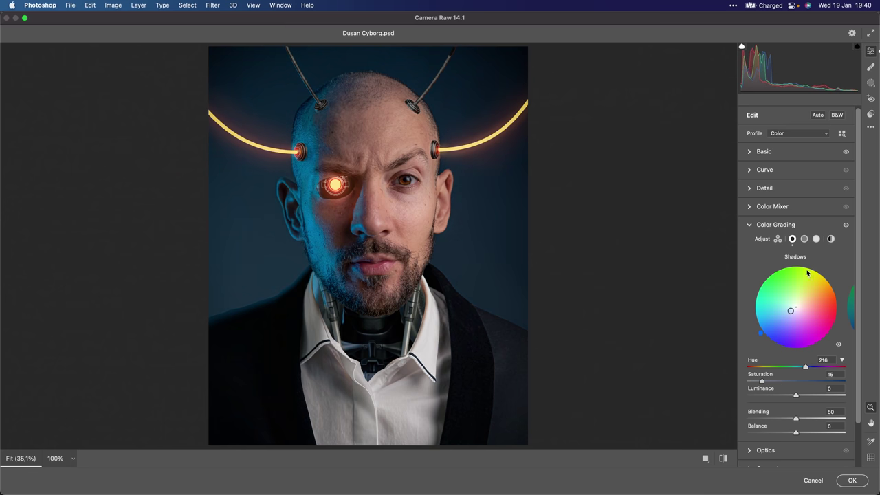
Grade the highlights warm with Hue 44, Saturation 6 and Luminance +1
click(817, 240)
mouse_move(769, 368)
mouse_down()
mouse_move(754, 380)
mouse_move(828, 379)
mouse_move(754, 381)
mouse_up()
mouse_move(798, 397)
mouse_down()
mouse_move(818, 397)
mouse_move(799, 397)
mouse_up()
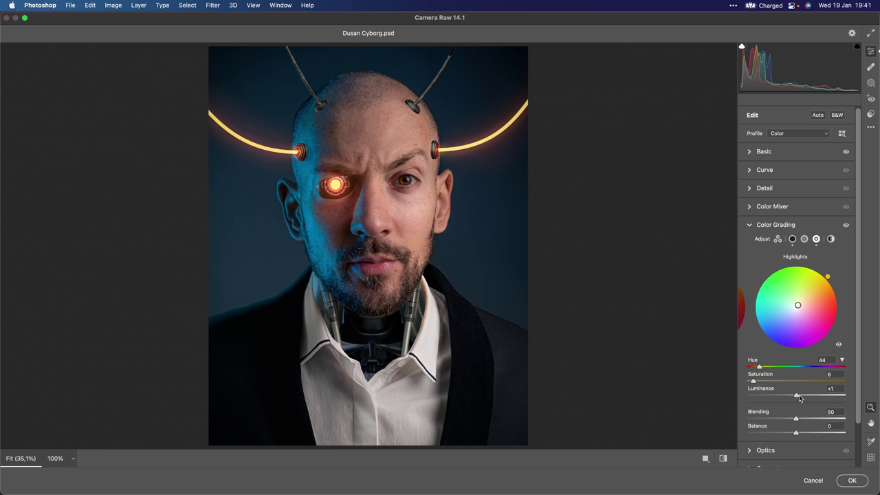
Refine the basic tones by setting Highlights to +4 and Blacks to -5
click(753, 153)
mouse_move(796, 256)
mouse_down()
mouse_move(815, 255)
mouse_move(746, 258)
mouse_move(798, 256)
mouse_up()
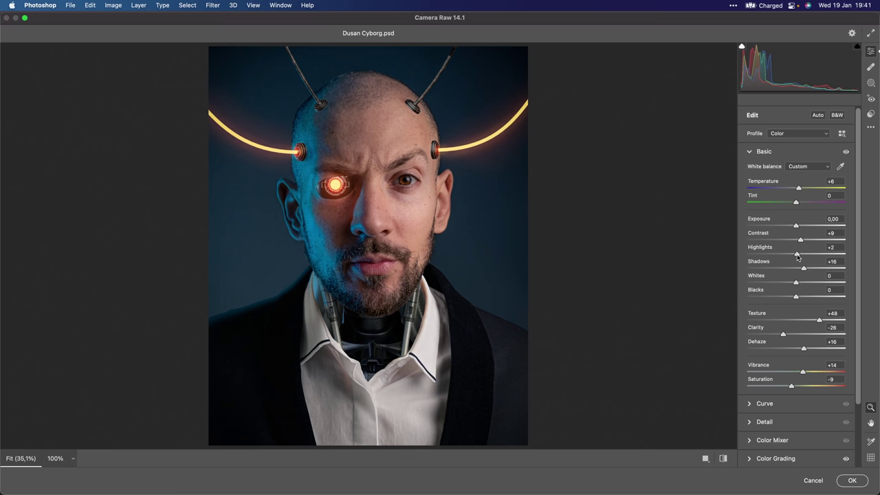
drag(796, 296, 796, 299)
Calibrate the colours with Red Primary Hue about +15 and Saturation +1, and Blue Primary Hue -21
scroll(858, 397, down, 5)
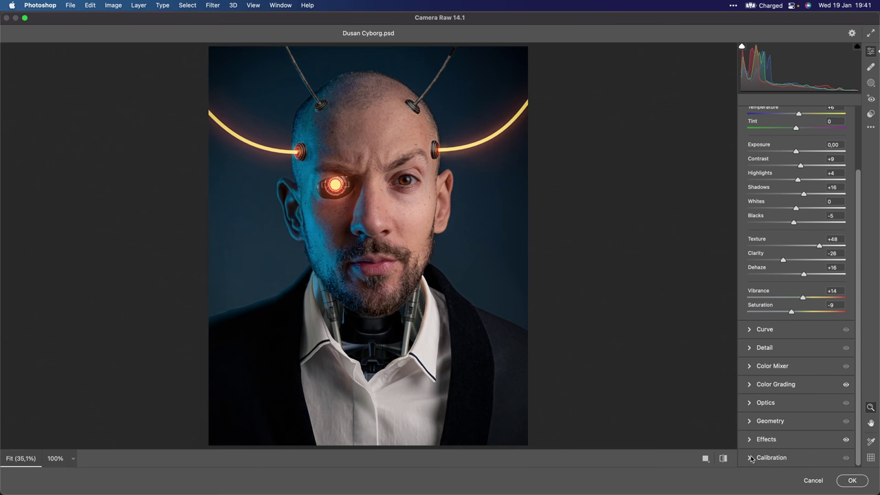
click(751, 458)
drag(796, 373, 803, 359)
drag(796, 445, 786, 444)
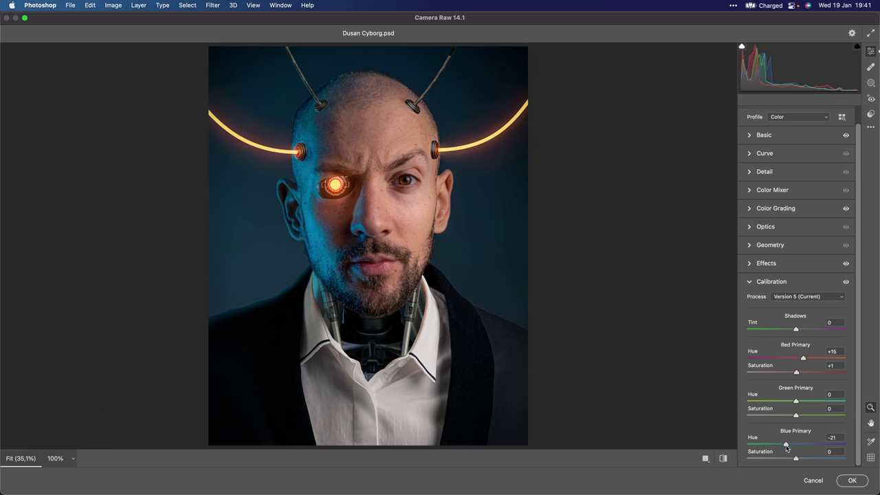
Compare the Camera Raw grade with the unedited image and apply the filter to the merged layer
key(p)
key(p)
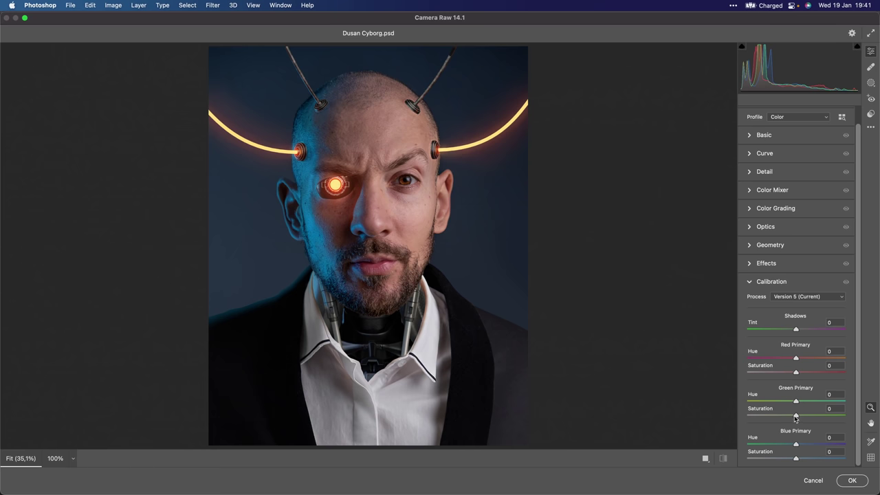
click(853, 482)
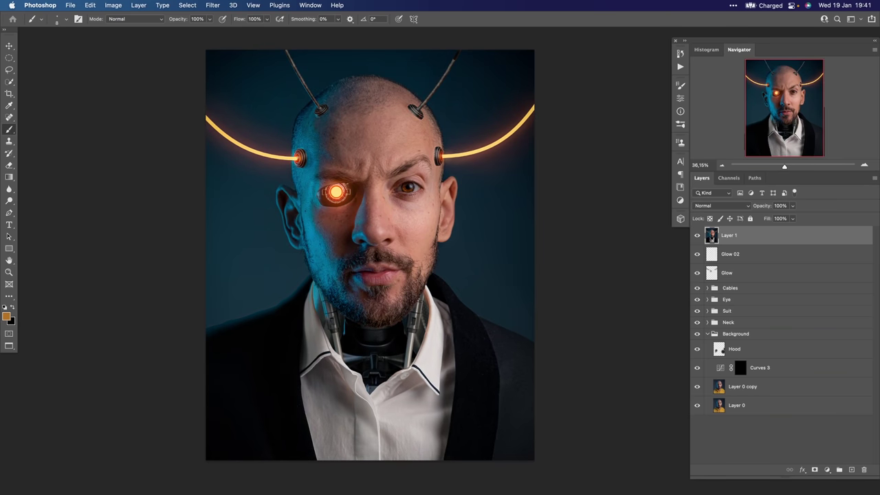
Compare the graded Layer 1 with the ungraded composite and with the original portrait in Layer 0
click(696, 236)
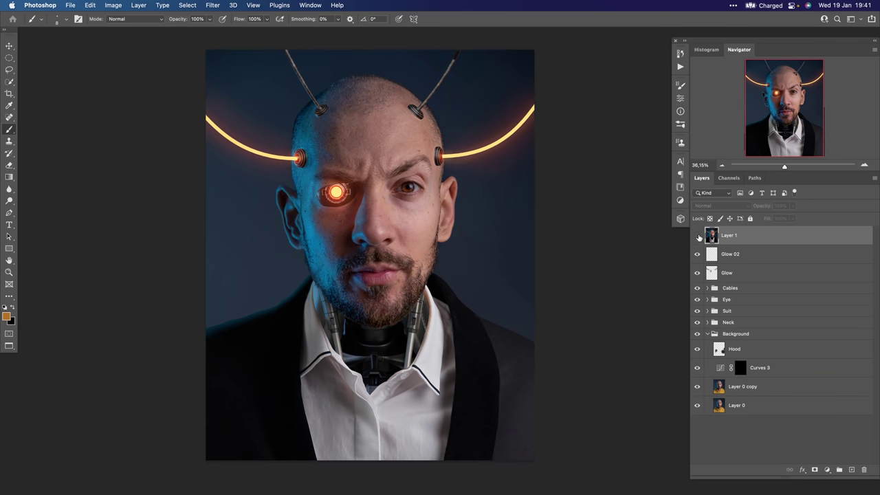
click(698, 236)
alt+click(698, 405)
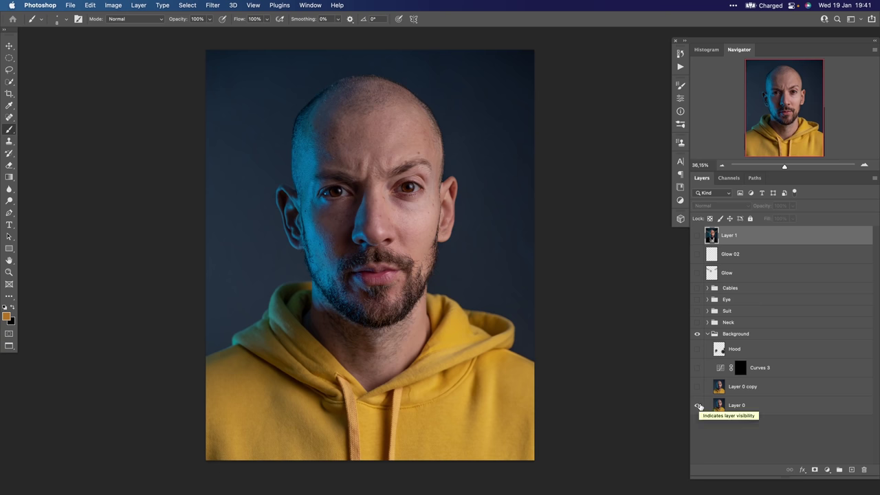
alt+click(698, 406)
alt+click(698, 405)
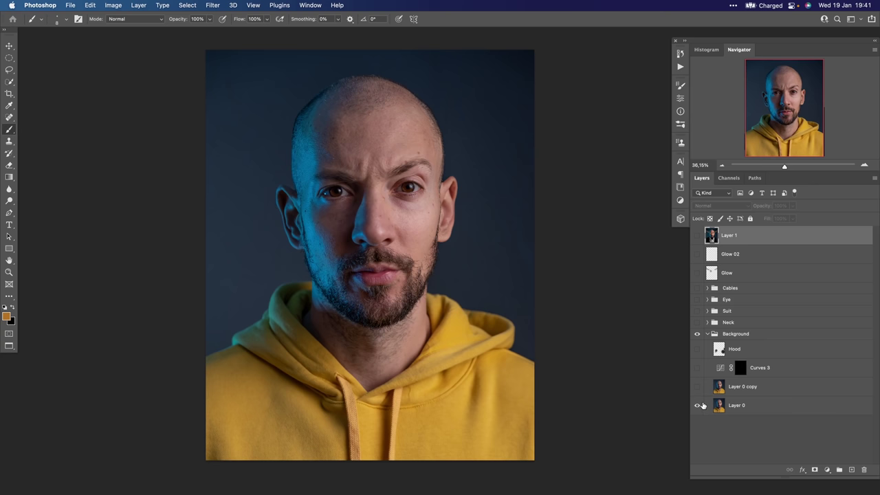
alt+click(698, 406)
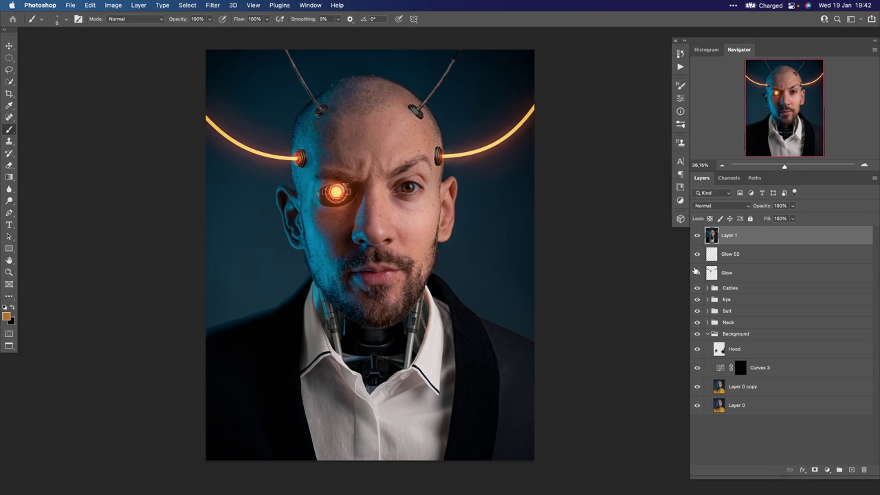
click(698, 235)
click(698, 235)
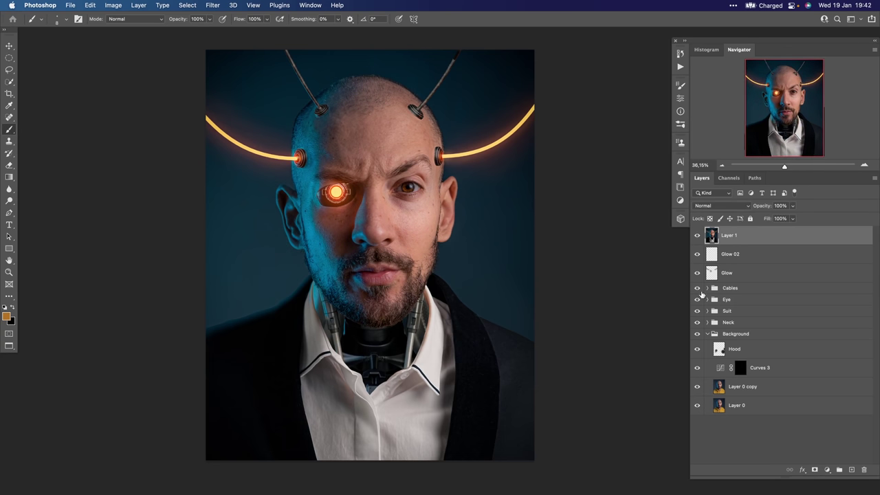